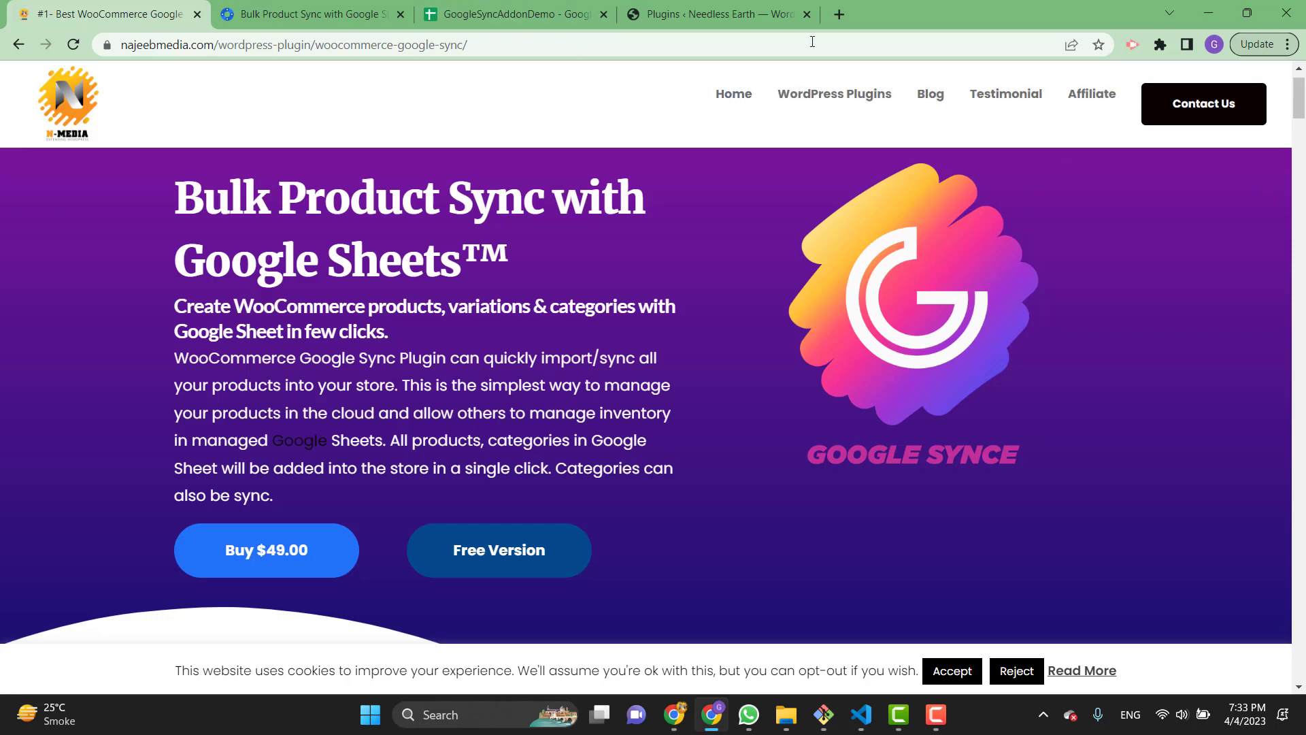
Step: Review the Bulk Product Sync listing in Google Workspace Marketplace and the add-on options of the GoogleSyncAddonDemo spreadsheet
left_click(337, 27)
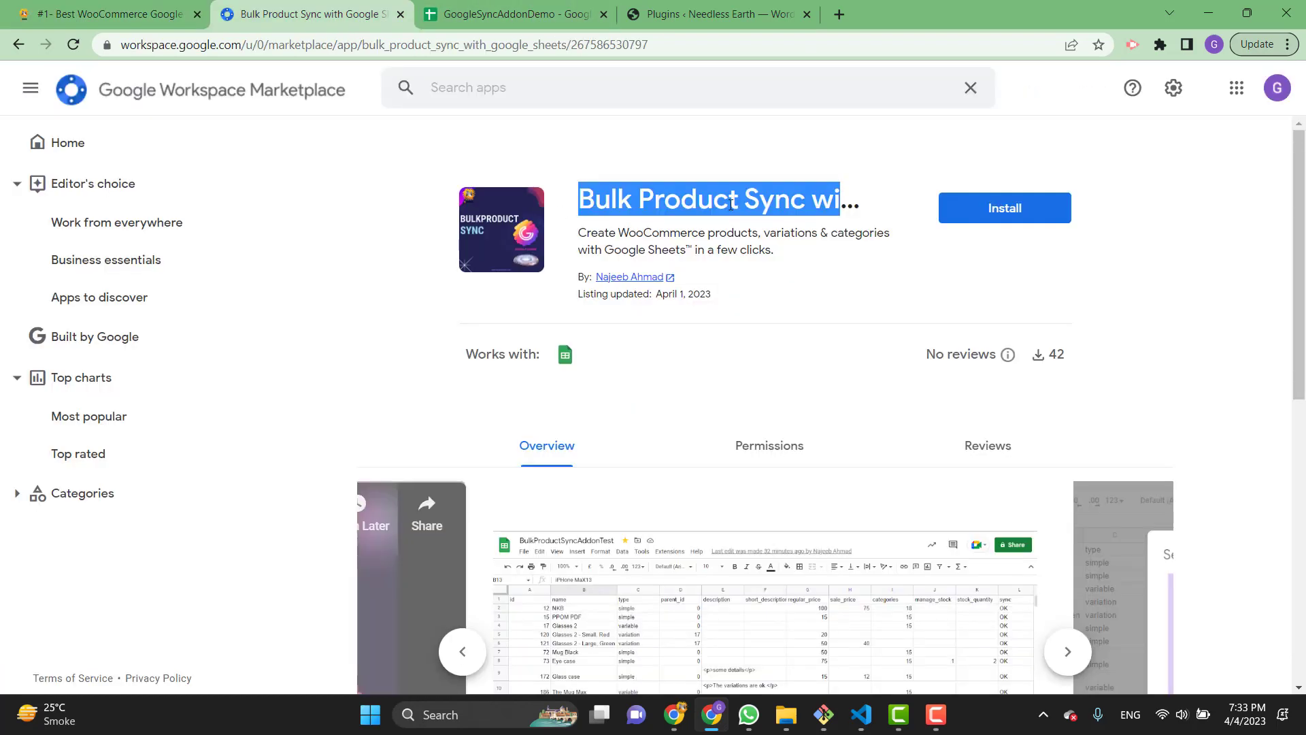
left_click(798, 208)
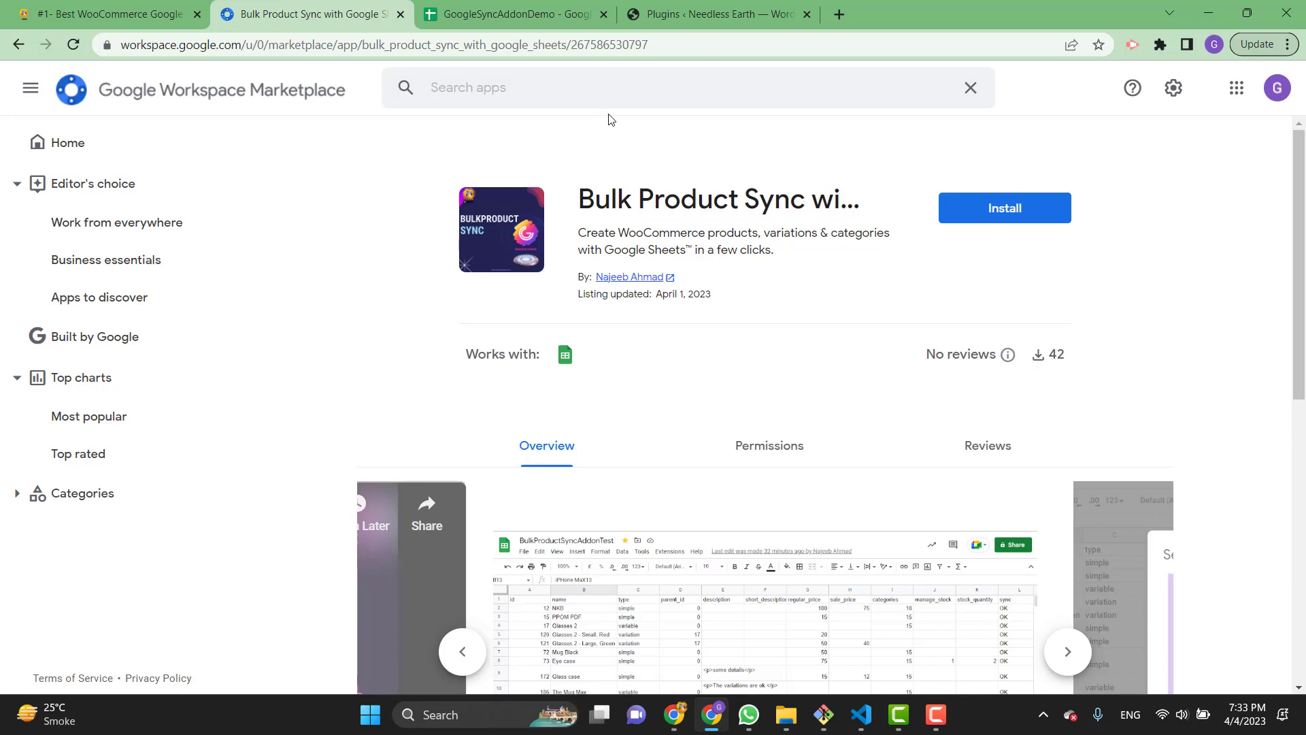
left_click(553, 19)
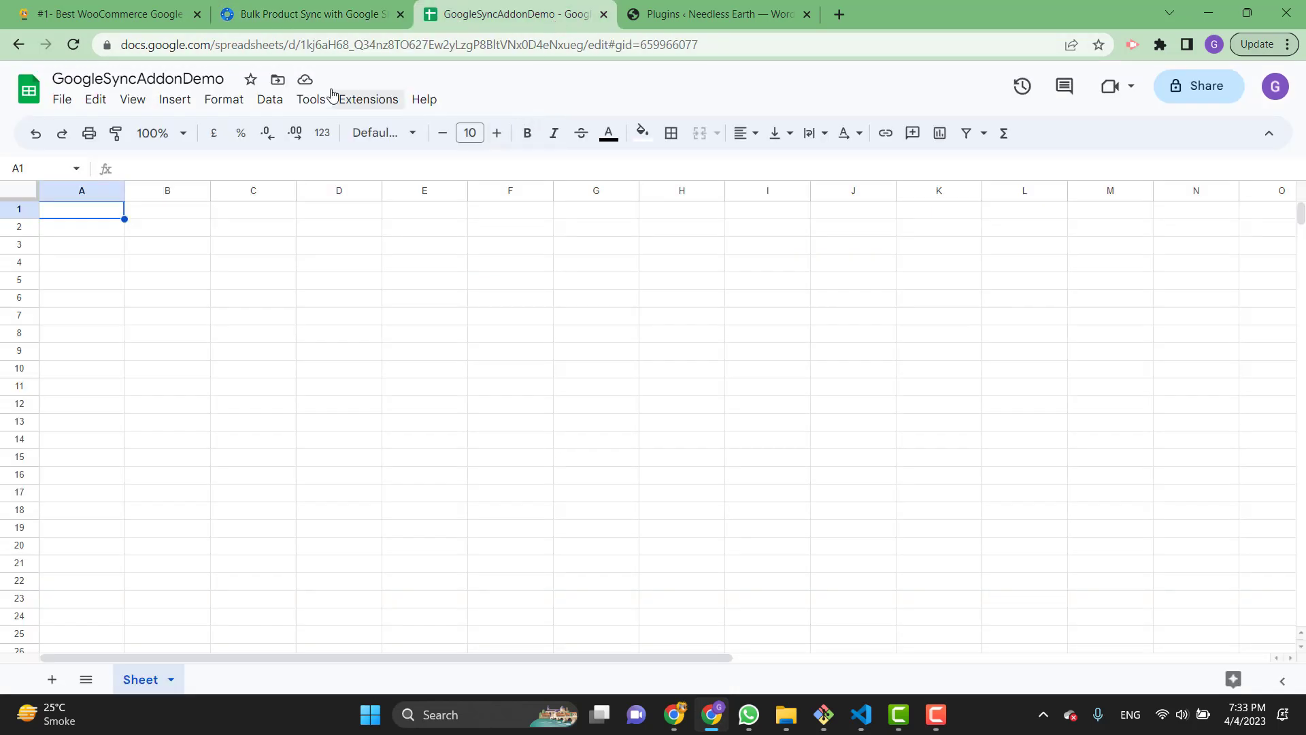
left_click(365, 103)
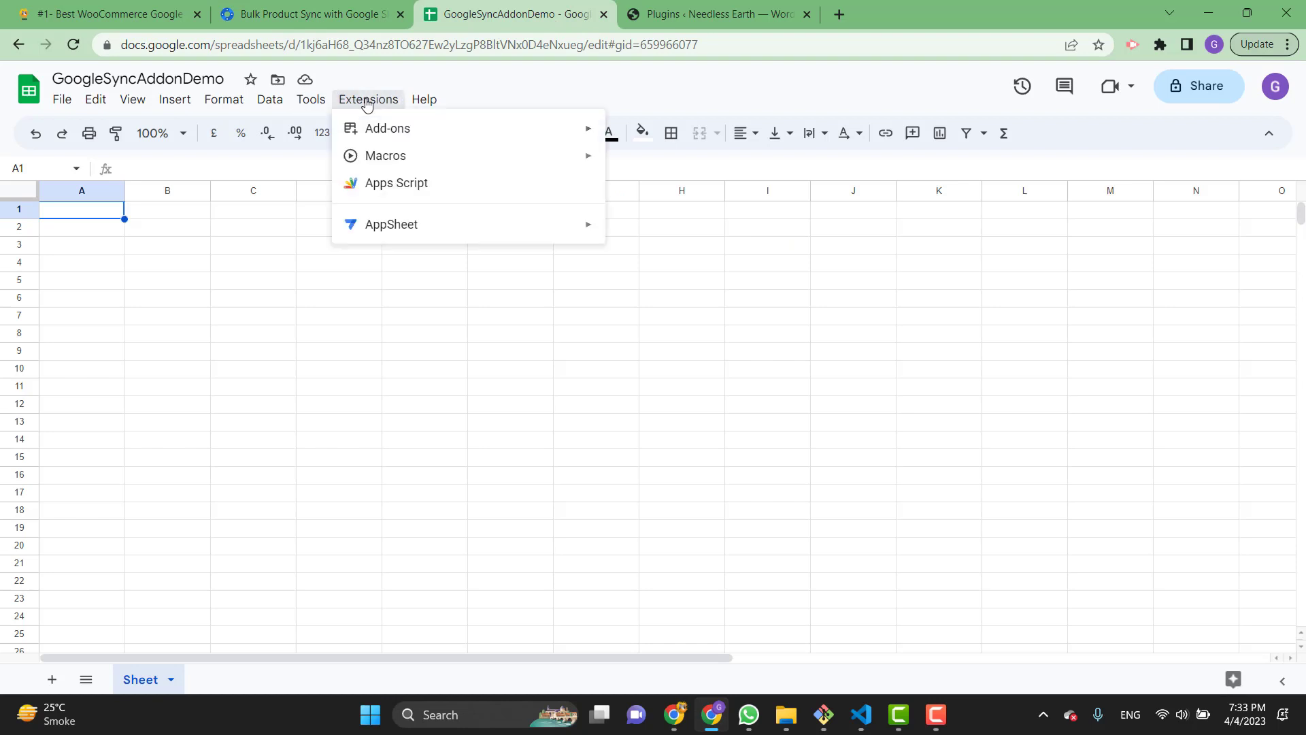
mouse_move(411, 136)
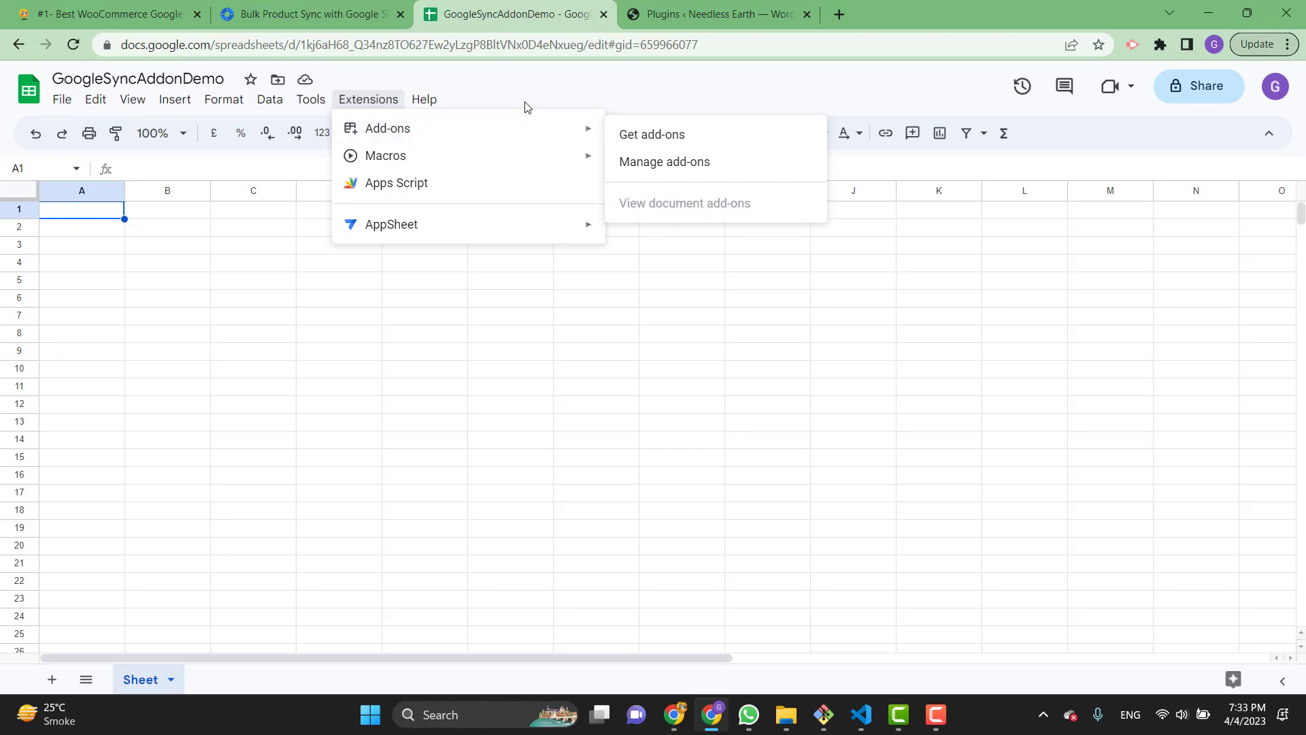
Step: Check the WordPress site's installed plugins list for Bulk Product Sync for WooCommerce
left_click(671, 12)
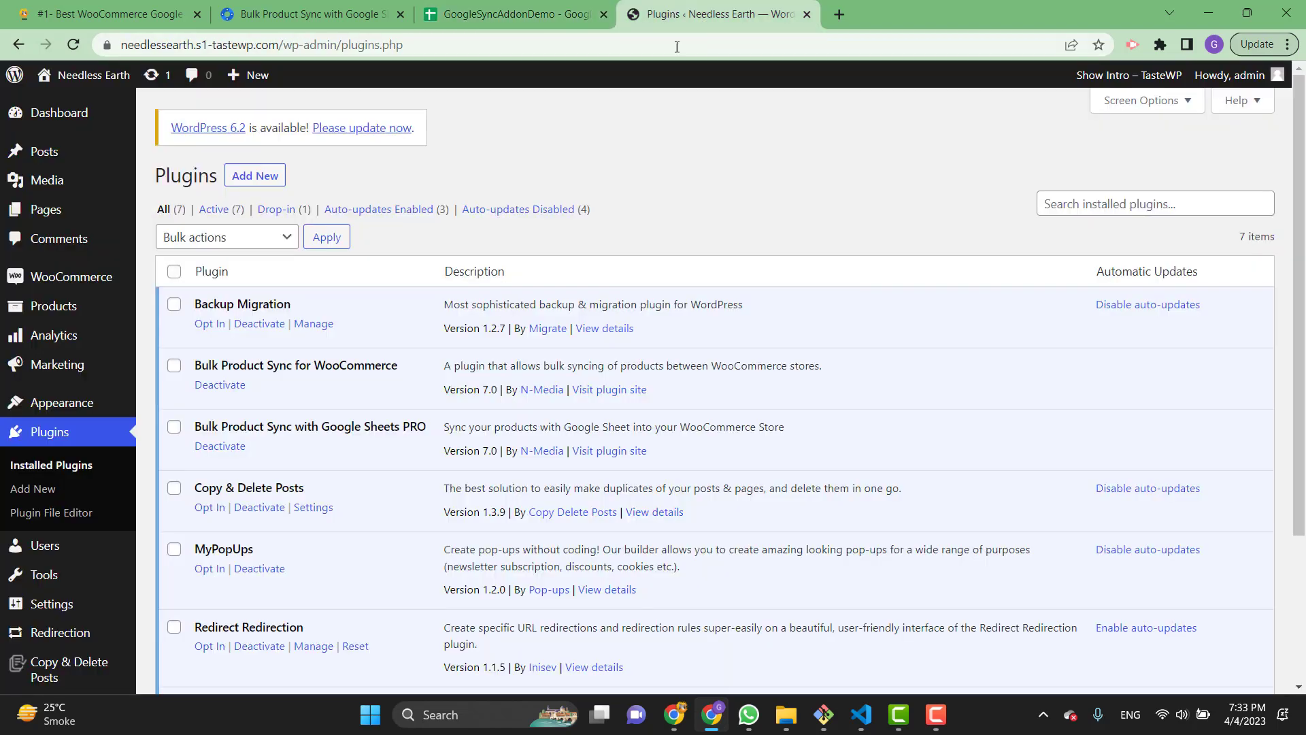
mouse_move(1301, 217)
left_mouse_down()
mouse_move(1301, 253)
mouse_move(1303, 213)
left_mouse_up()
left_click_drag(199, 368, 395, 368)
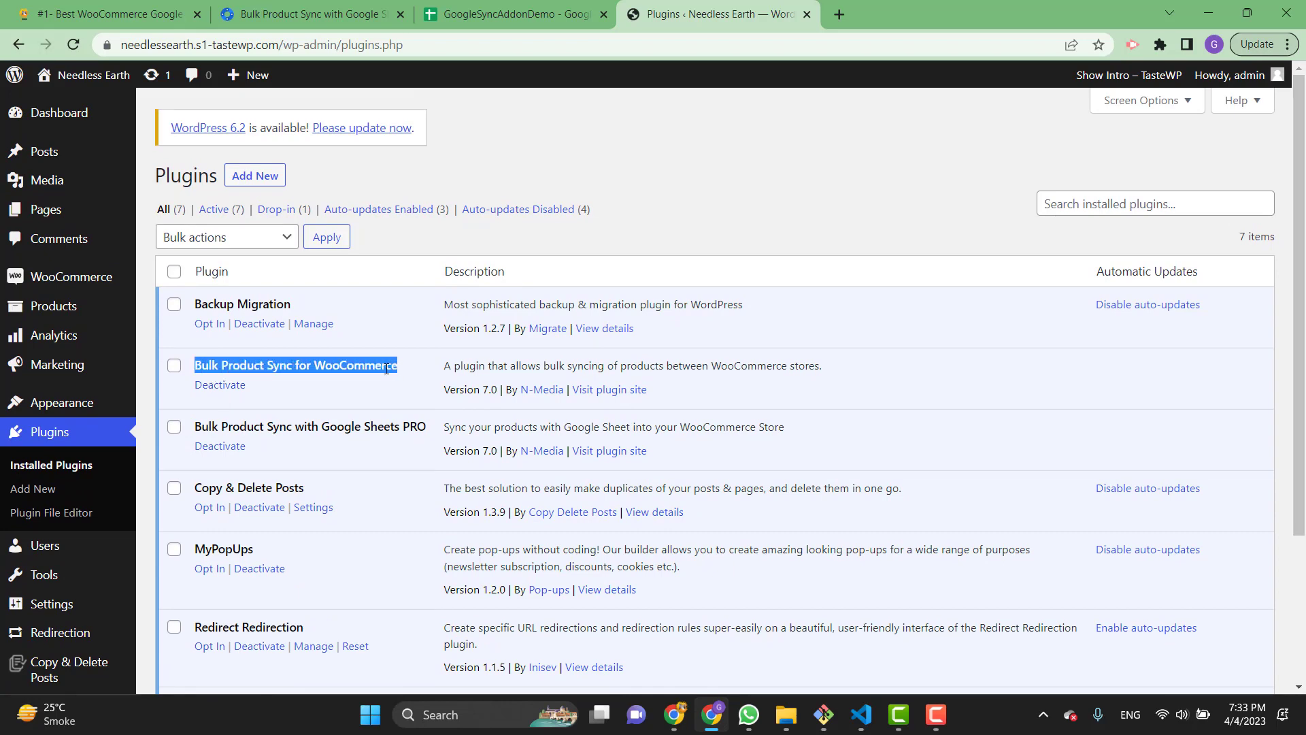
scroll(54, 347, "down", 3)
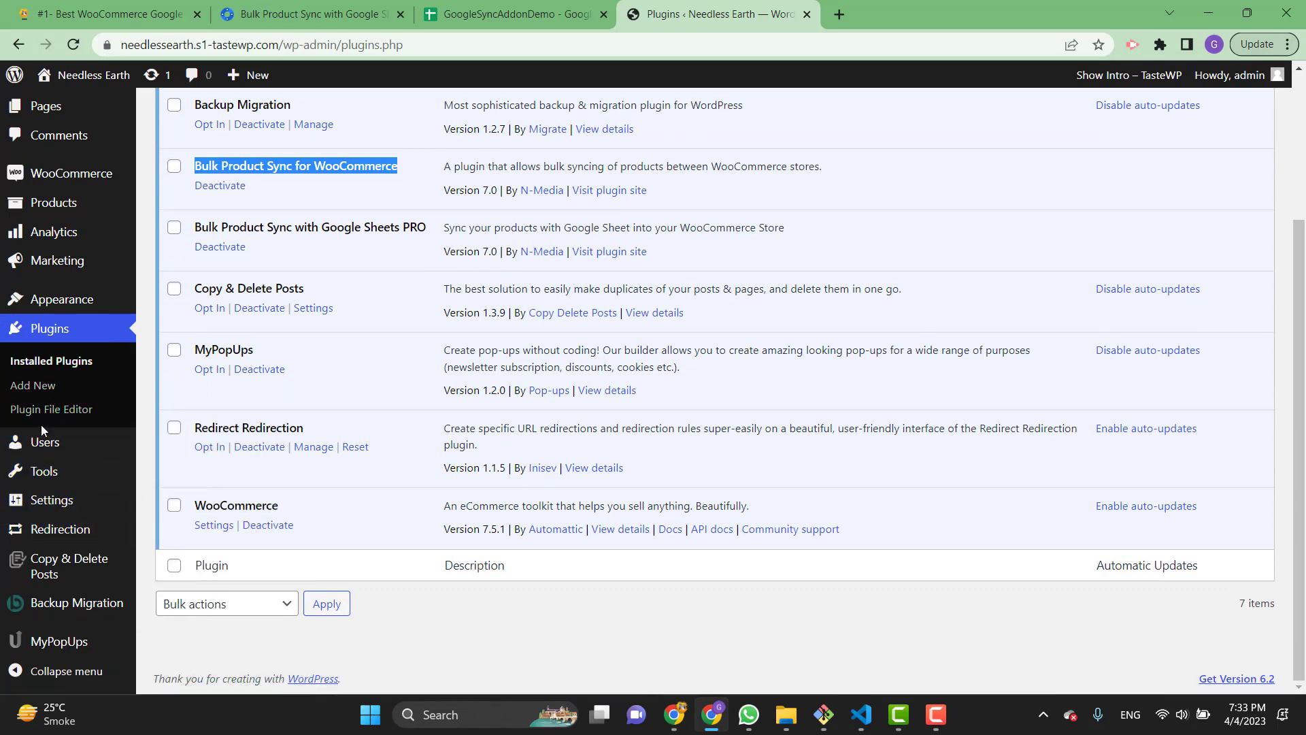
Step: Search the WordPress directory of new plugins for "bulk product" and for "googlesync"
left_click(65, 394)
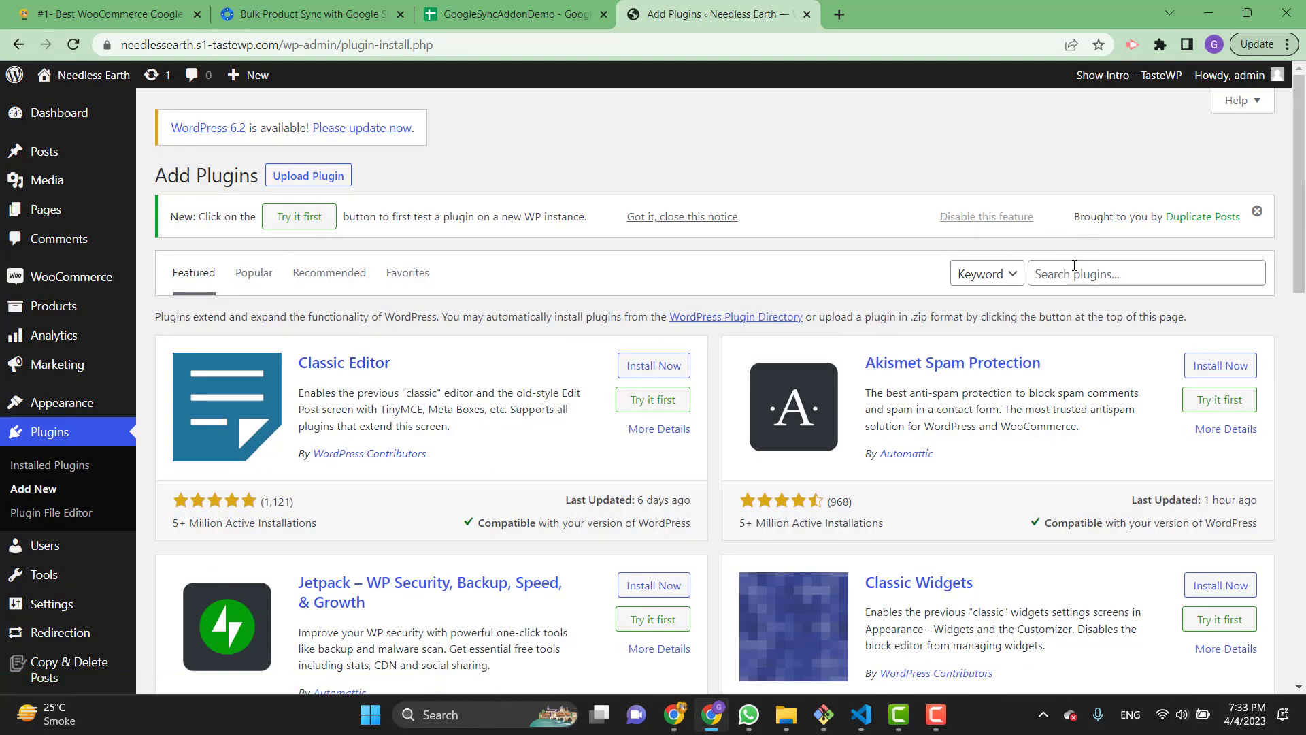
left_click(1200, 272)
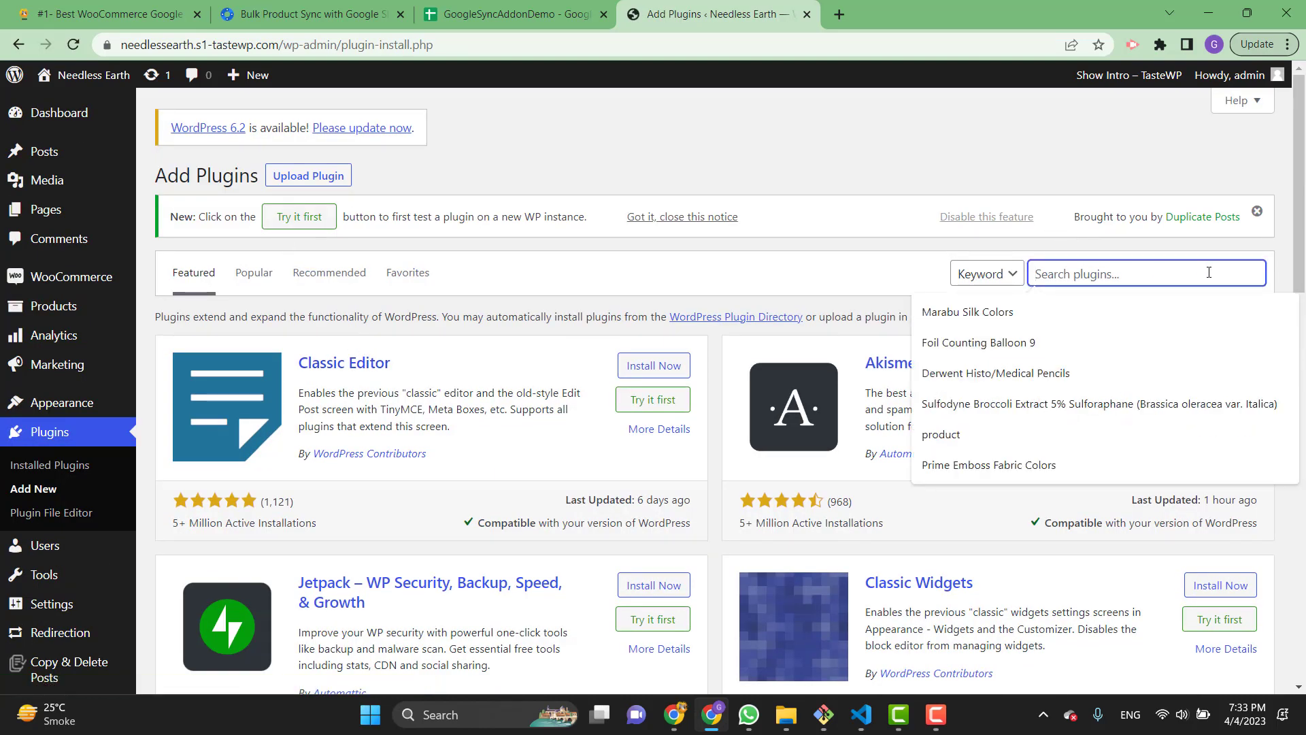
type("bulllk")
type(" pord")
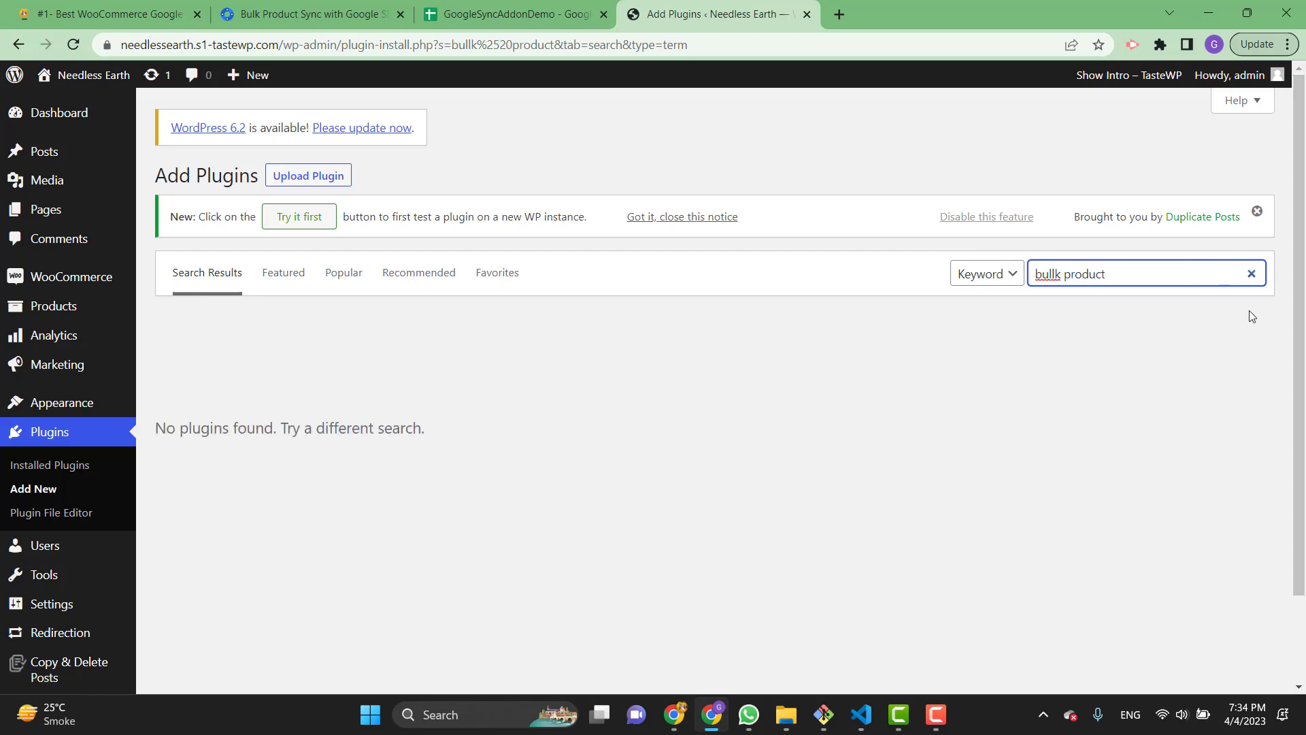
key("Left")
key("Left")
key("Left")
key("Left")
key("Left")
key("Left")
key("Left")
key("Left")
key("Left")
key("BackSpace")
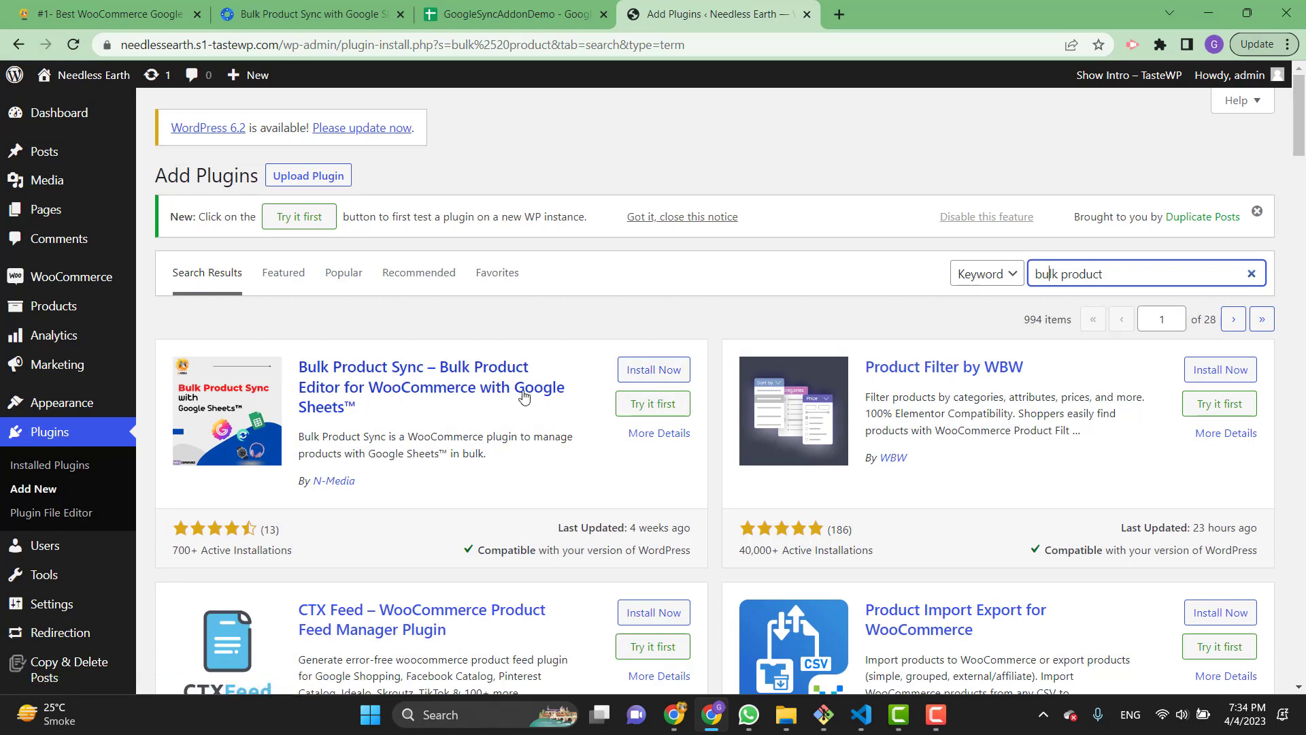
triple_click(1137, 277)
type("googlesync")
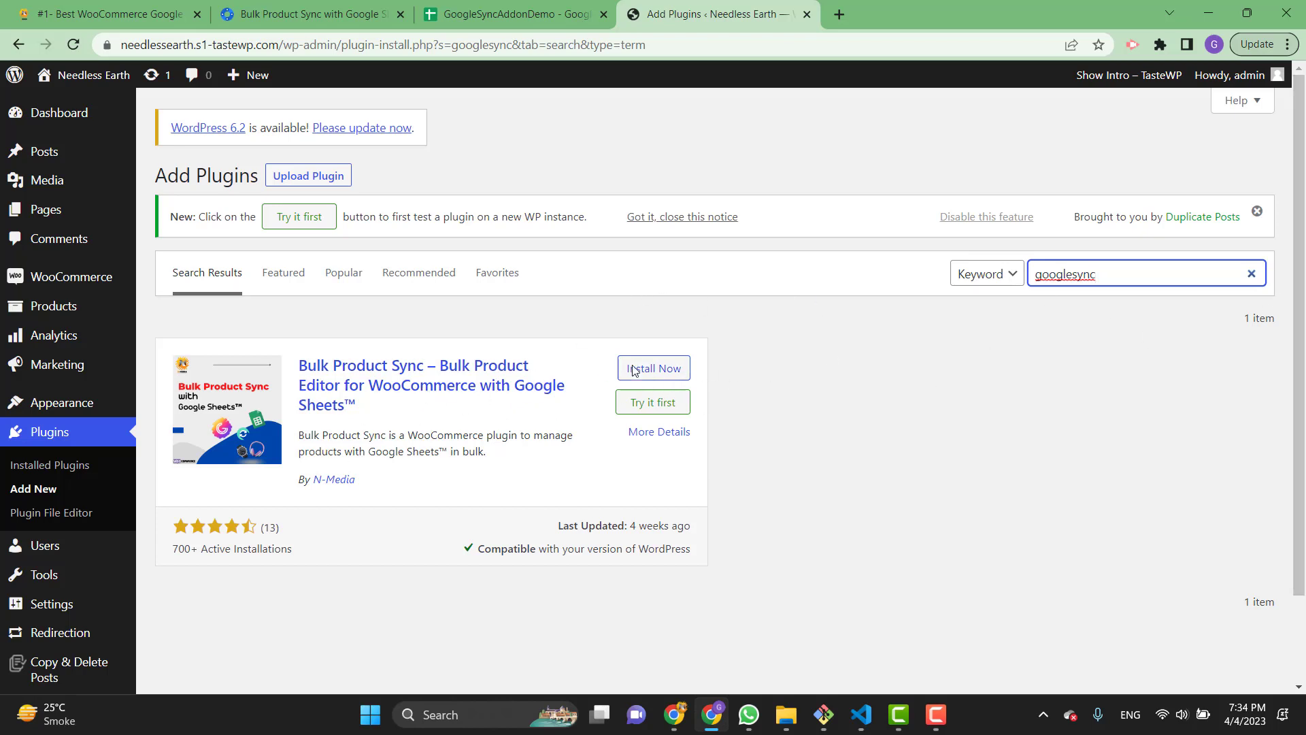
Step: Return to the installed plugins and check the free and PRO Bulk Product Sync entries
left_click(68, 468)
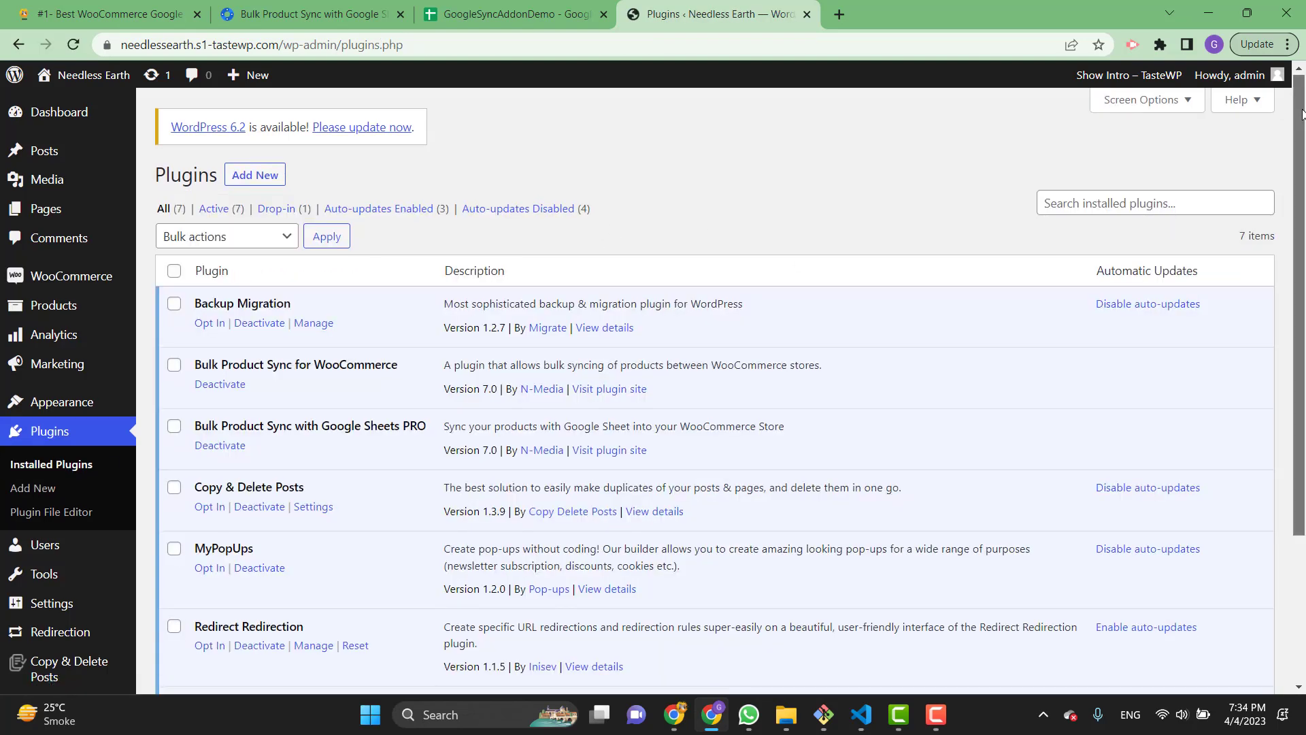
scroll(407, 408, "down", 1)
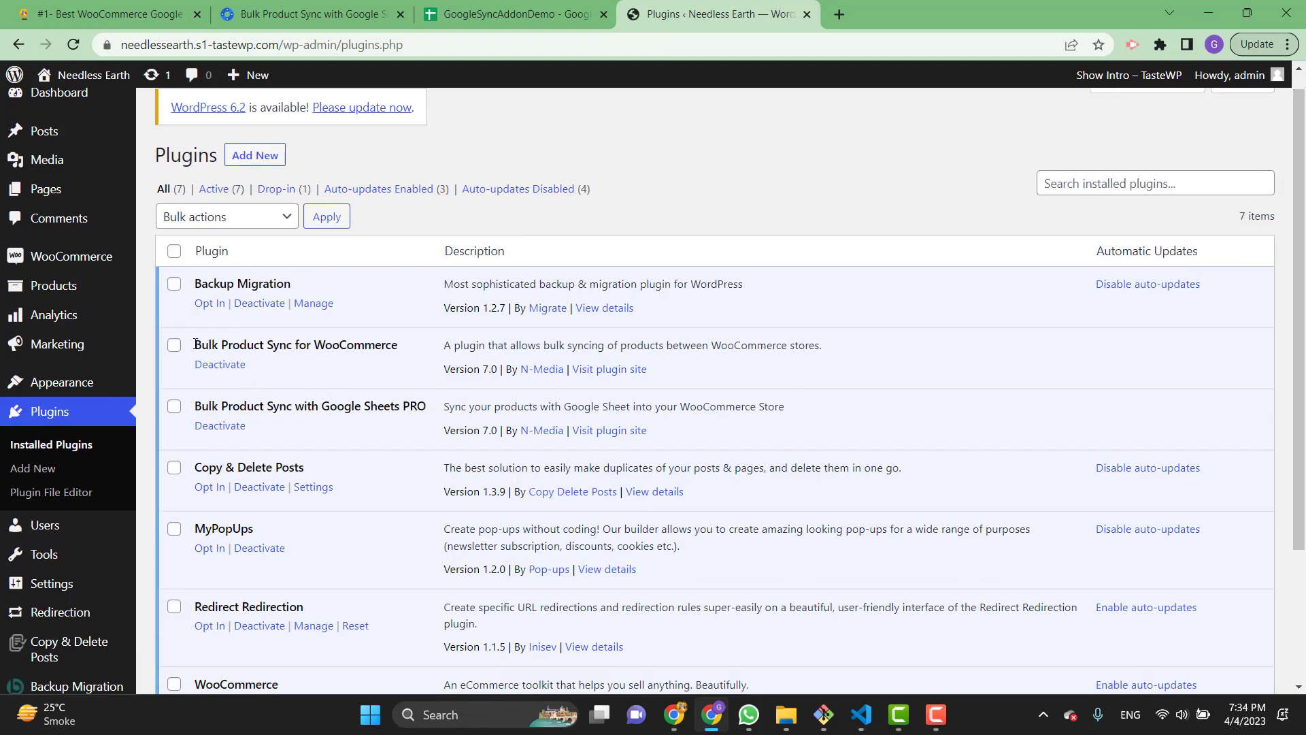
left_click_drag(195, 345, 427, 352)
left_click_drag(193, 408, 427, 409)
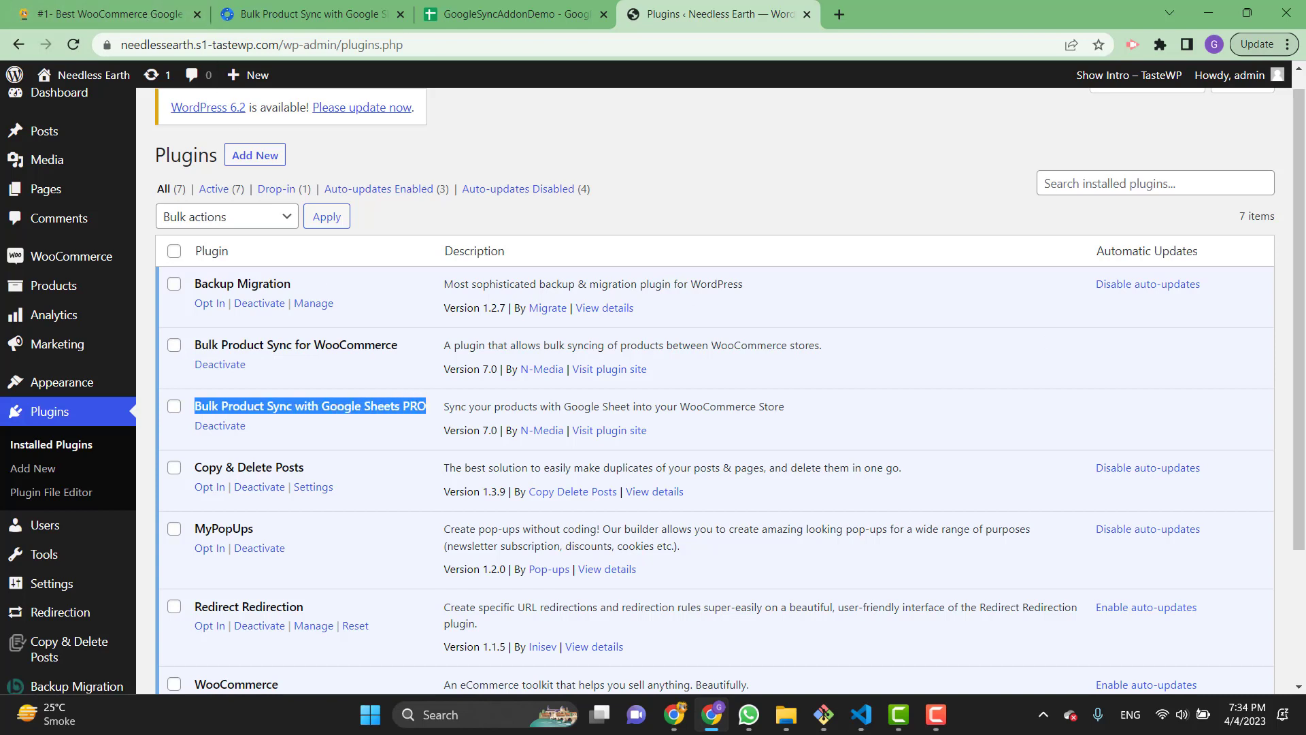
scroll(1303, 373, "down", 1)
scroll(1303, 373, "up", 1)
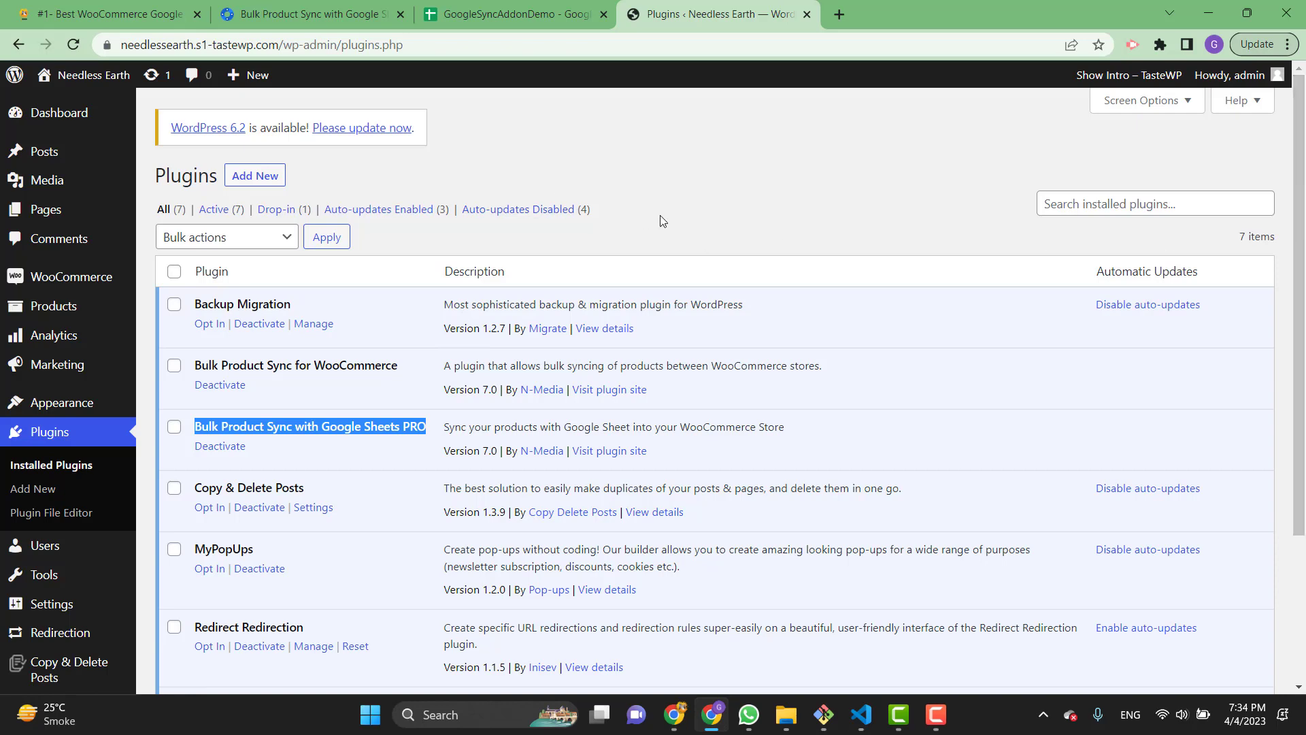
Step: Review the Bulk Product Sync with Google Sheets product page on the N-Media website and return to the WordPress plugins list
left_click(146, 20)
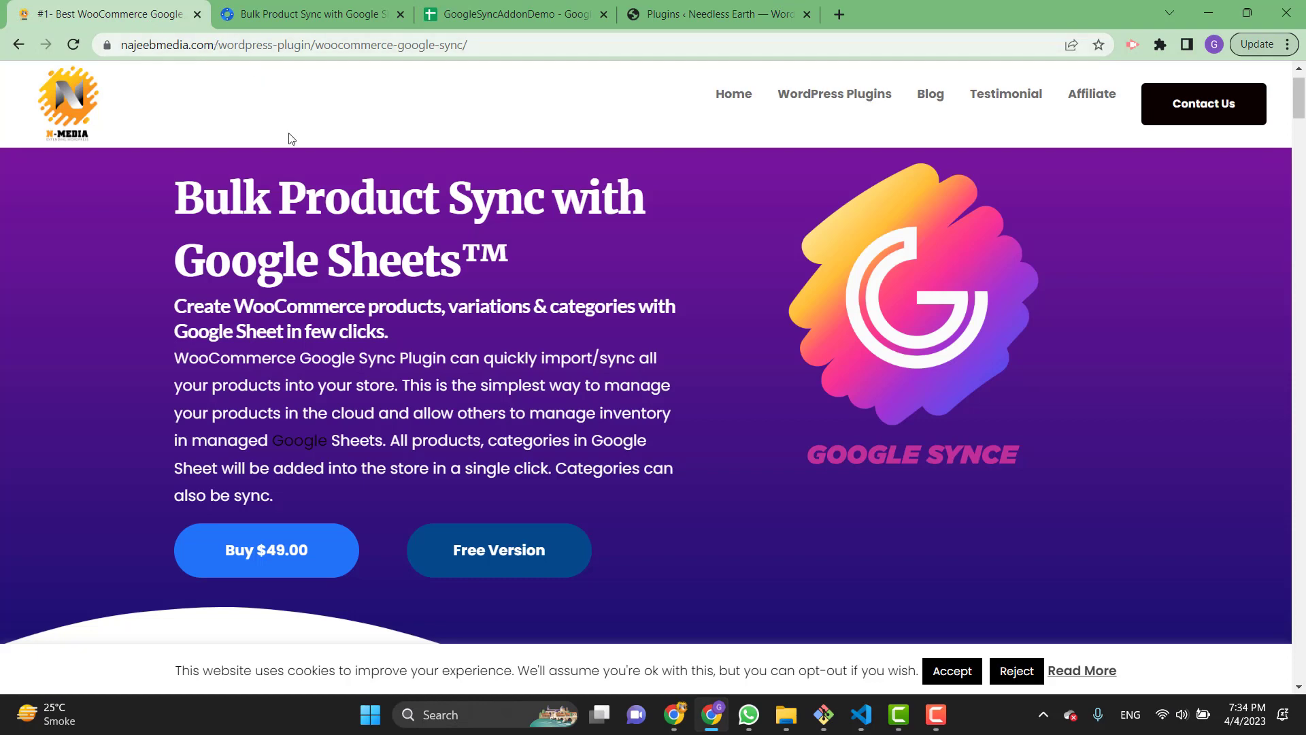
scroll(347, 138, "up", 1)
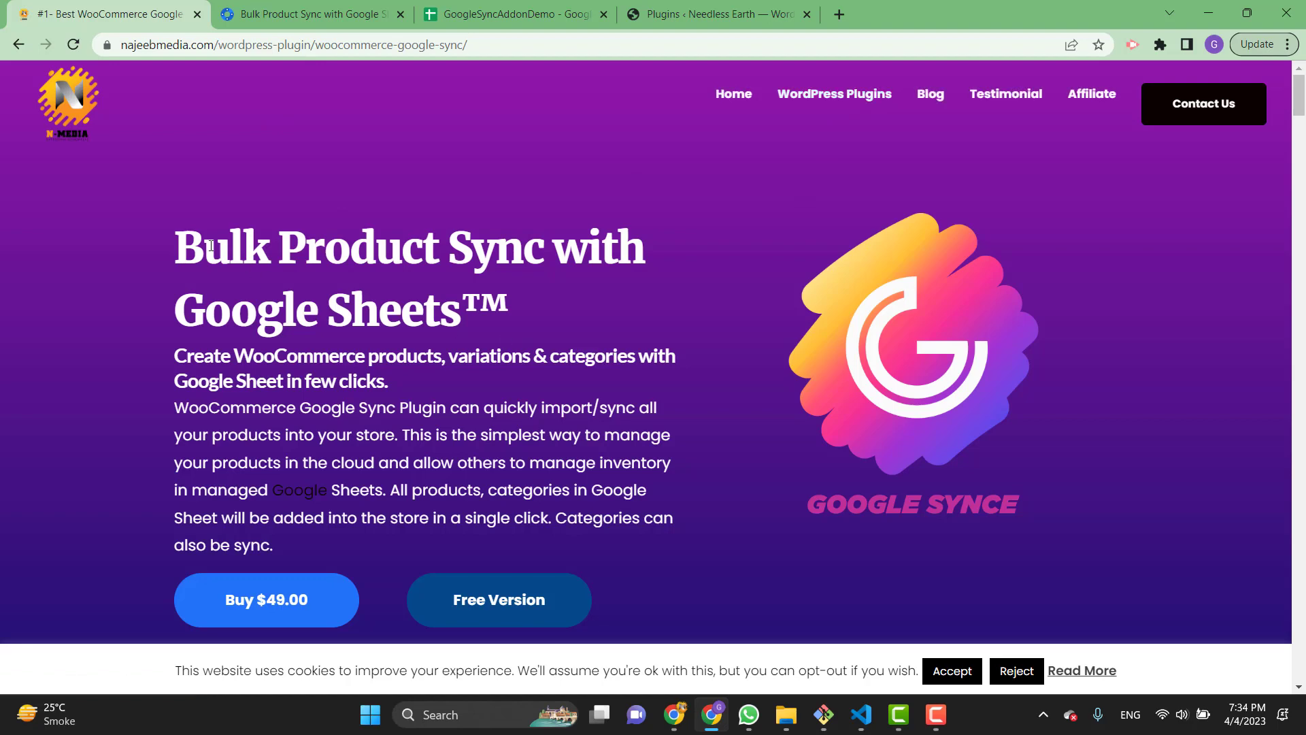
left_click_drag(189, 245, 518, 313)
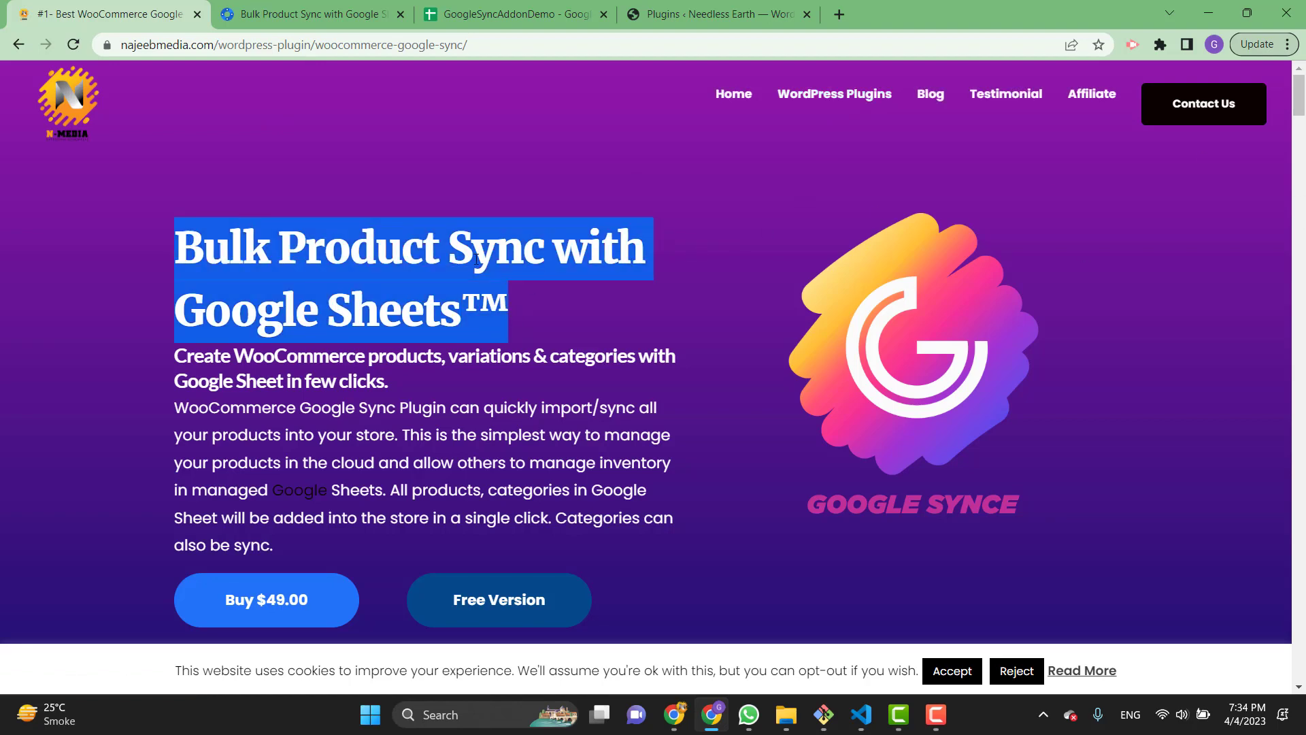
scroll(344, 347, "down", 1)
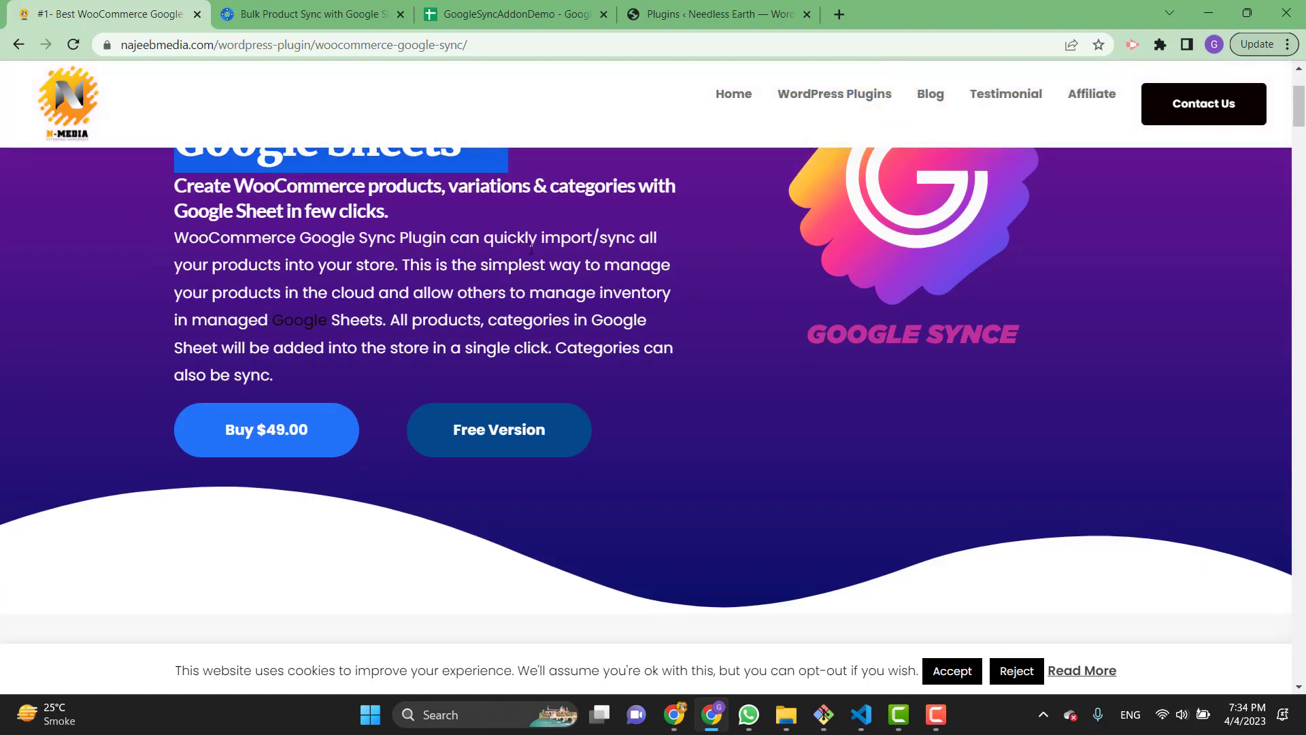
left_click(716, 17)
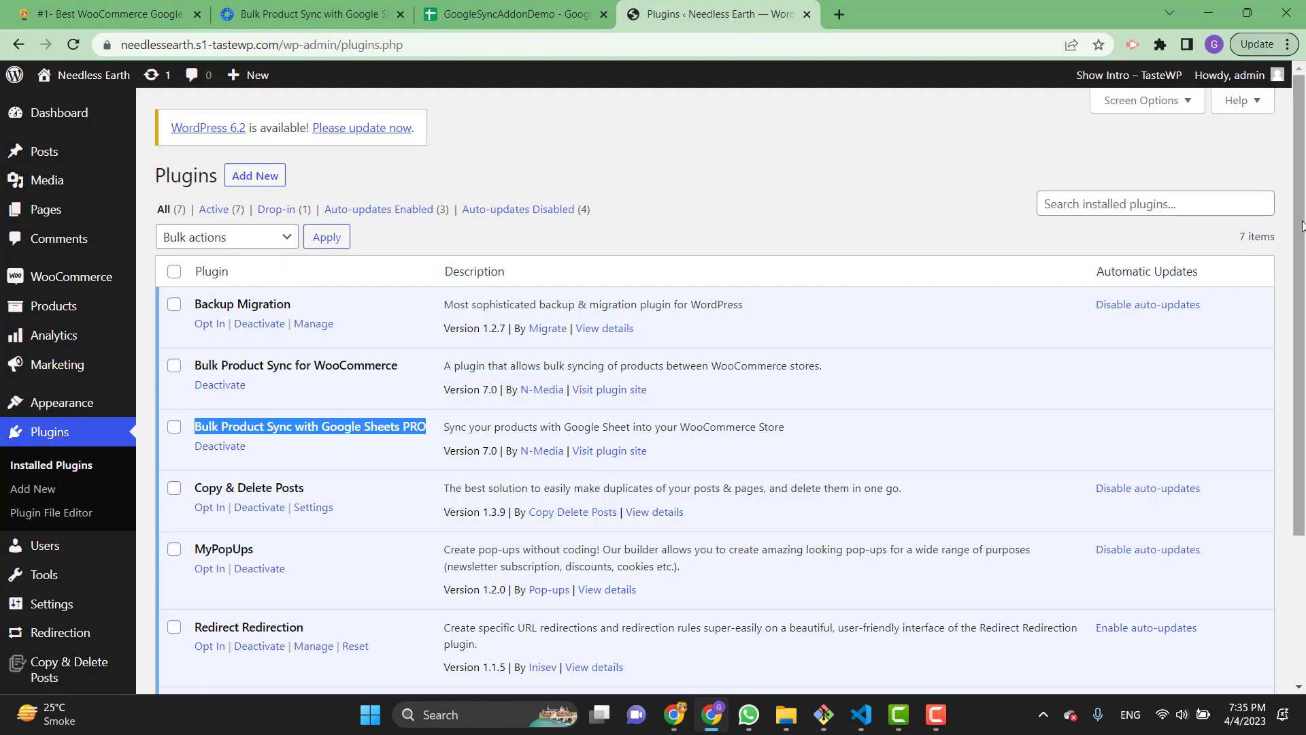
left_click(456, 247)
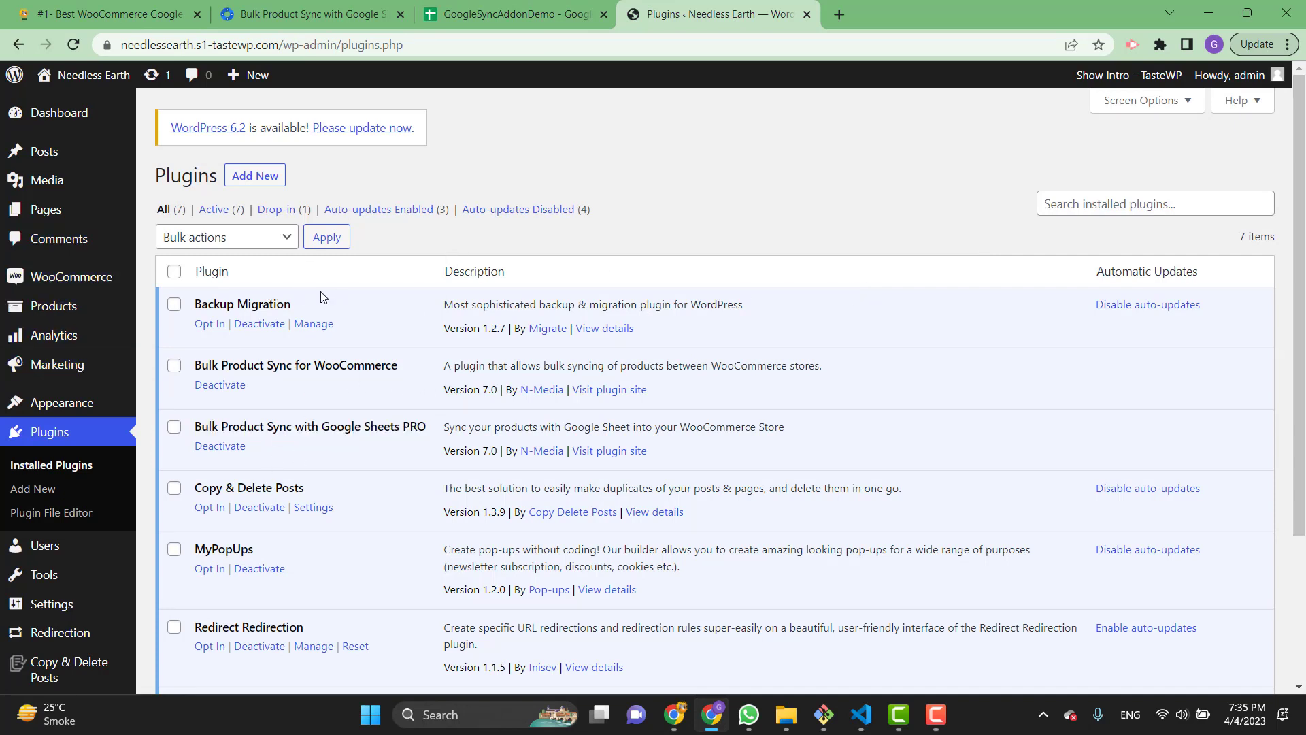
Step: From the GoogleSyncAddonDemo spreadsheet, search the add-on marketplace for "Bulk Product Sync with Google Sheets" and open its listing
left_click(517, 13)
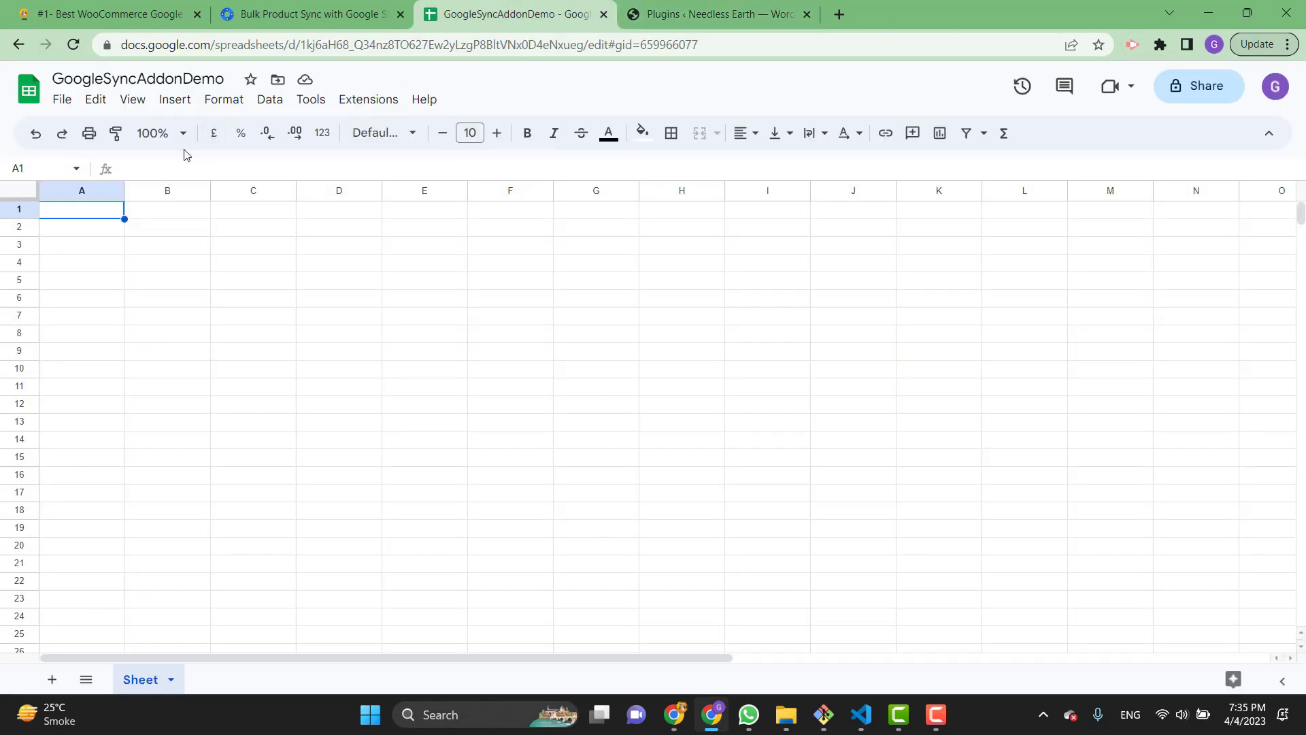
left_click(840, 15)
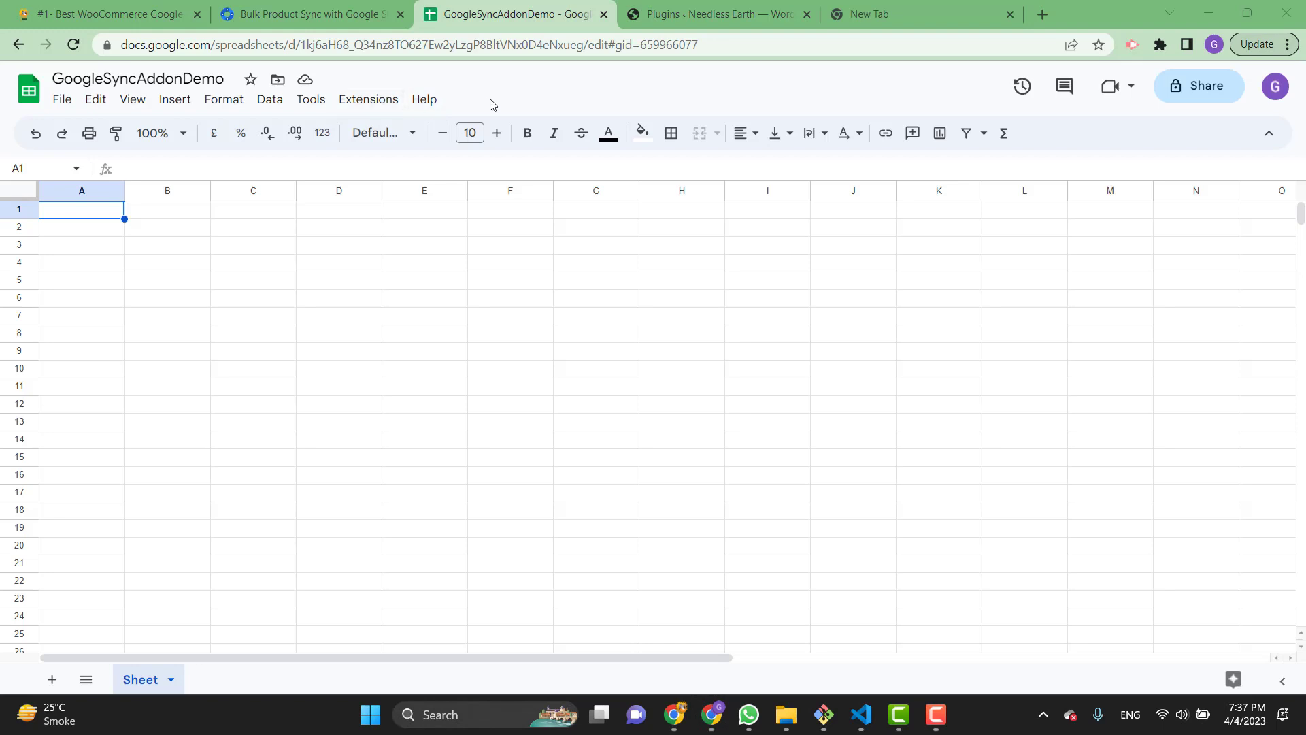
left_click(382, 107)
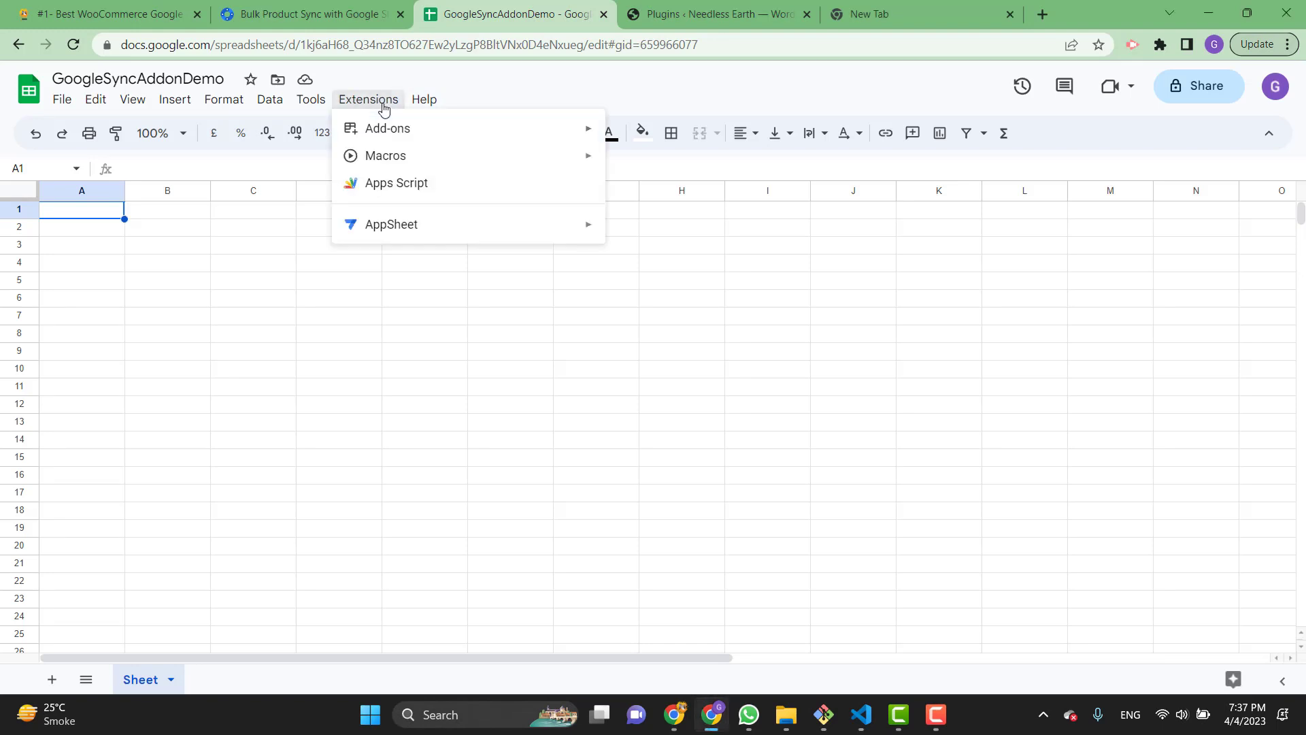
mouse_move(496, 129)
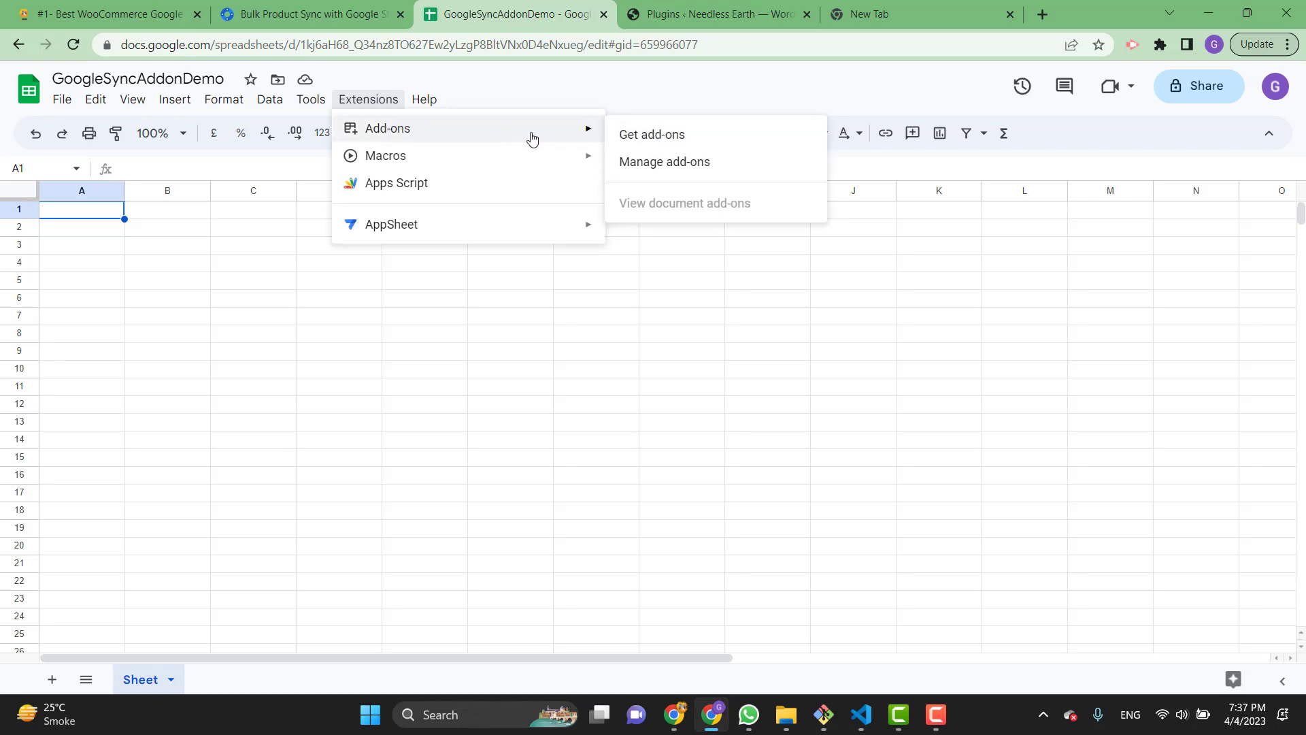
left_click(642, 138)
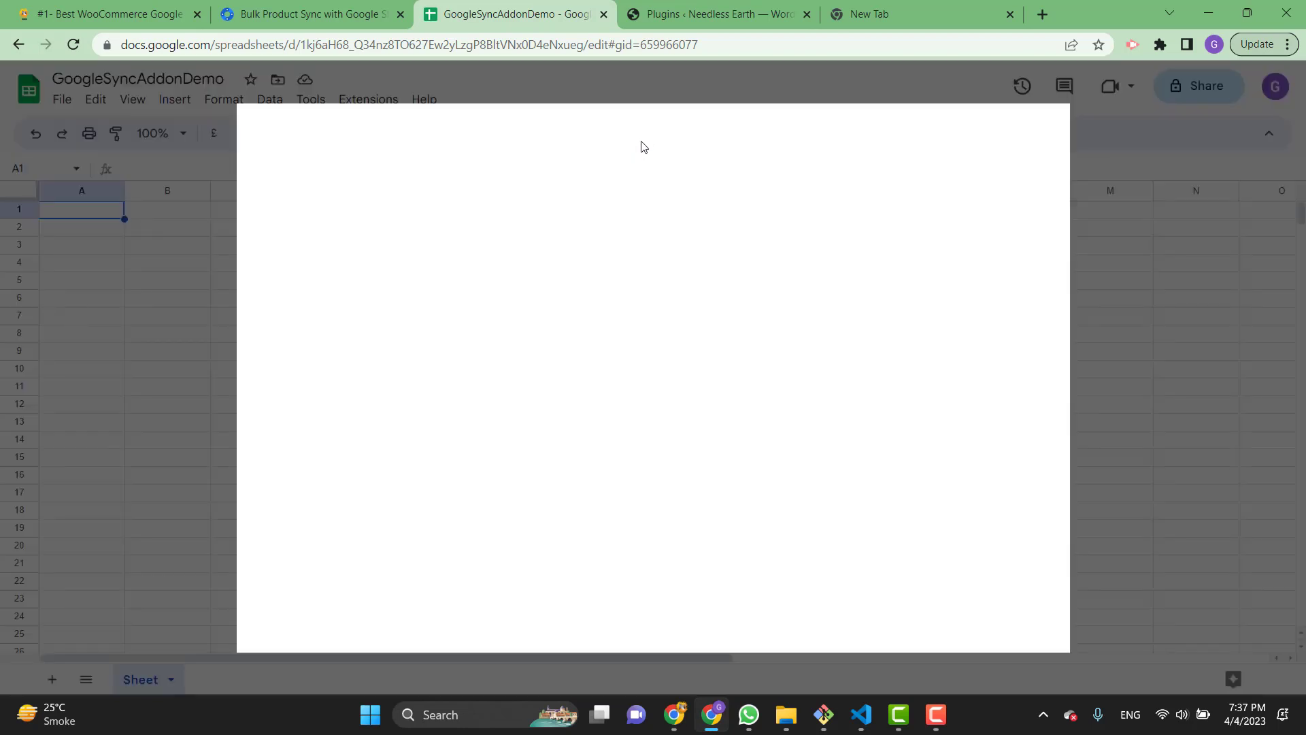
left_click(683, 129)
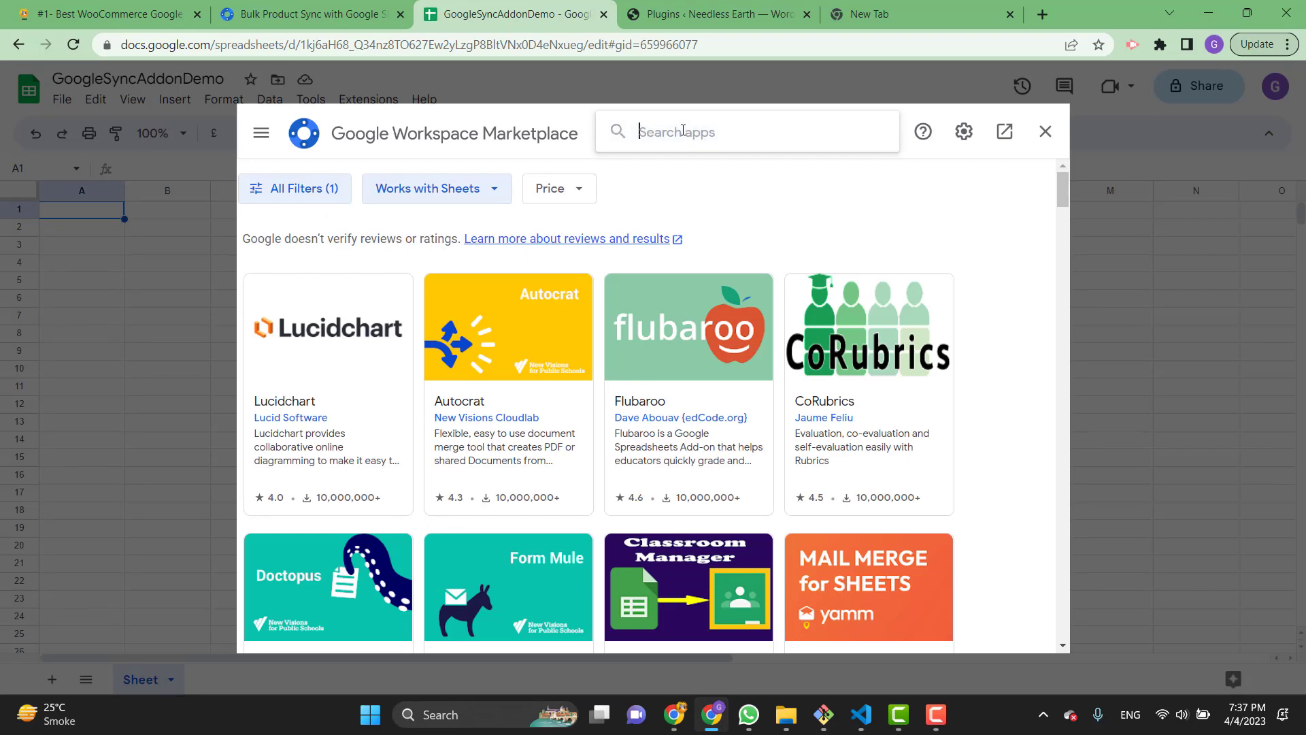
type("bulk produ")
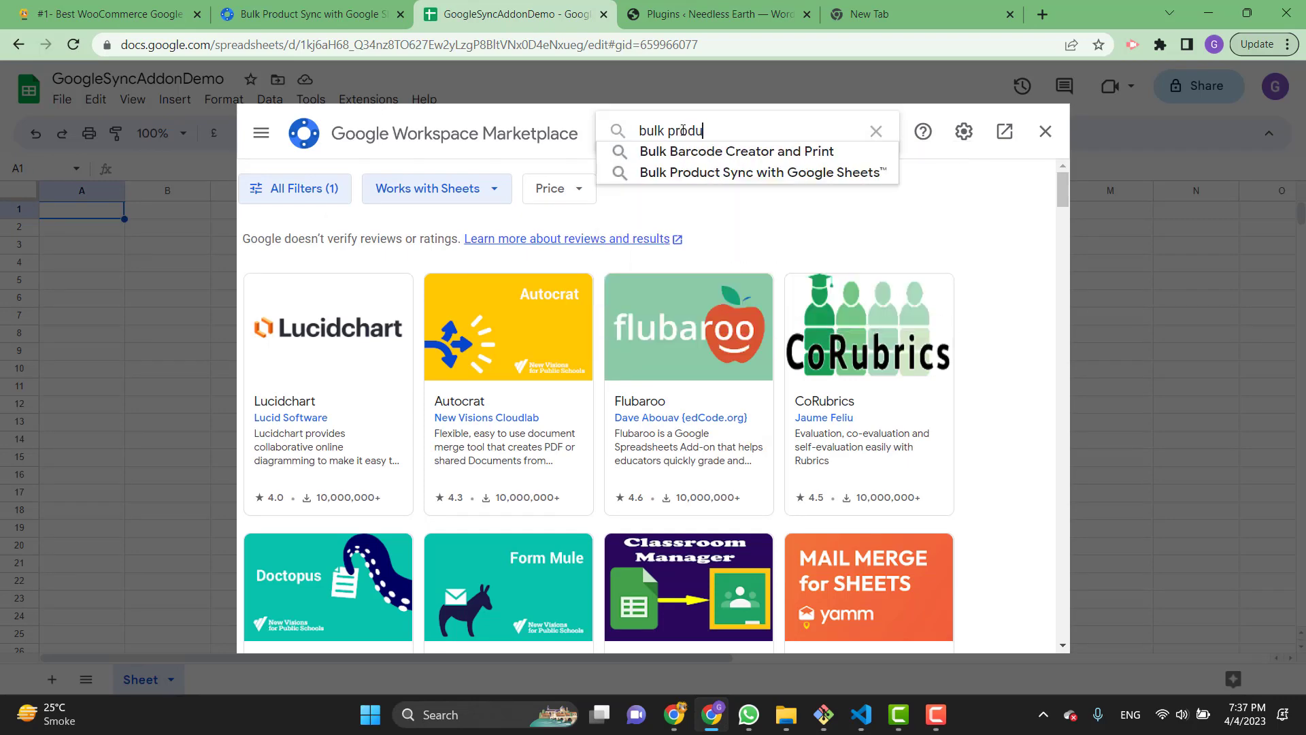
left_click(680, 151)
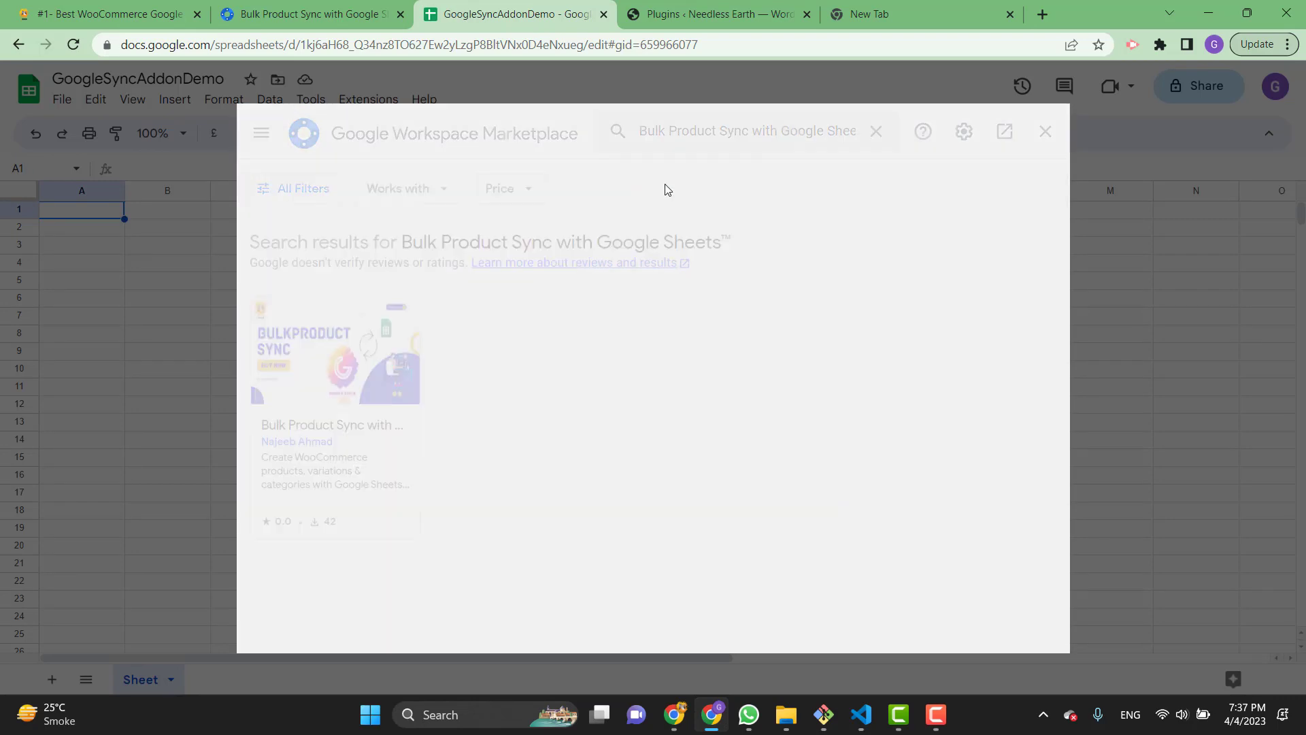
left_click(359, 365)
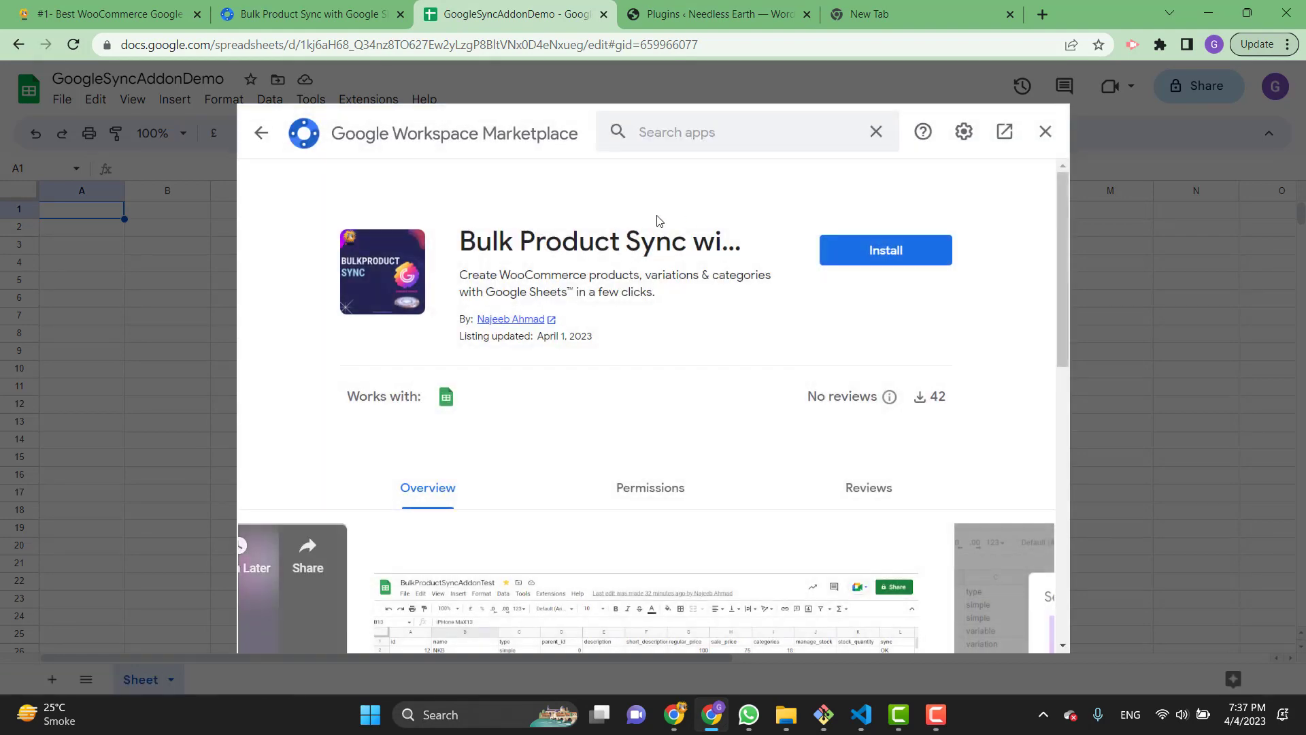
Step: Install the Bulk Product Sync with Google Sheets add-on with the Google Sync account, allow the requested permissions, and return to the spreadsheet
left_click(886, 257)
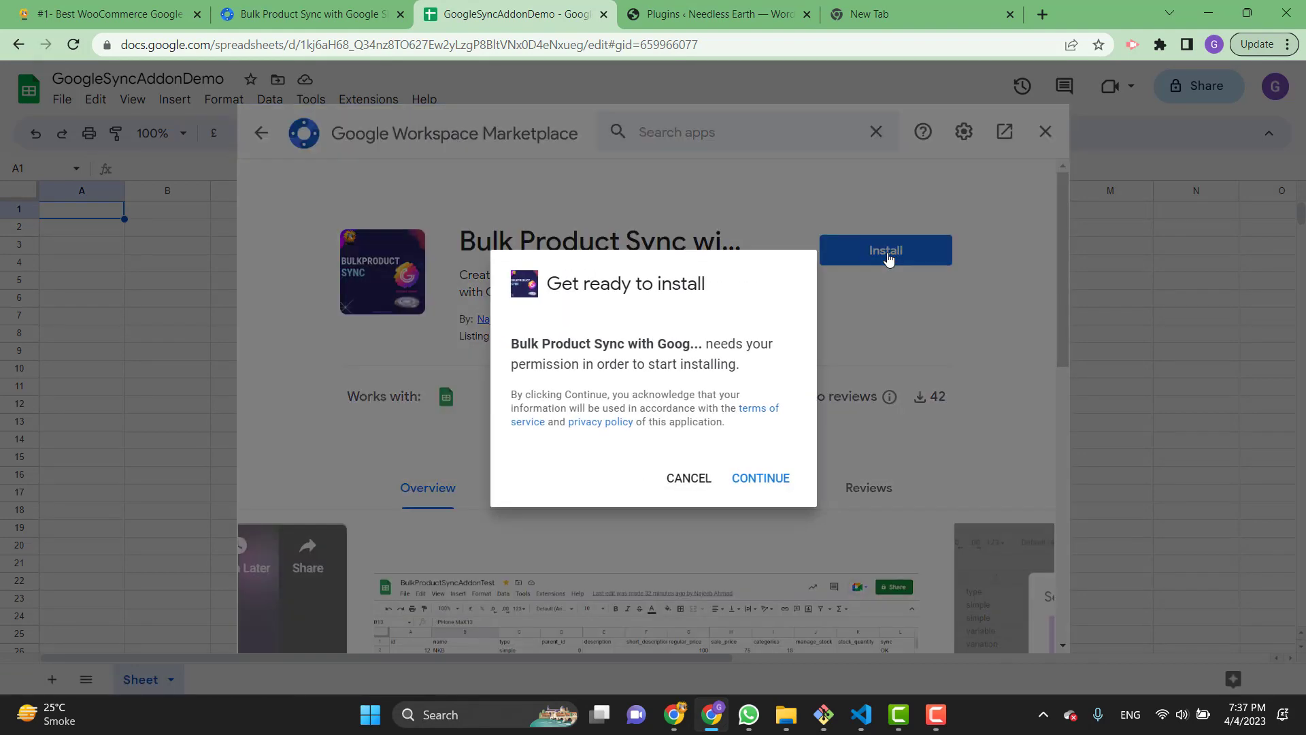
left_click(757, 478)
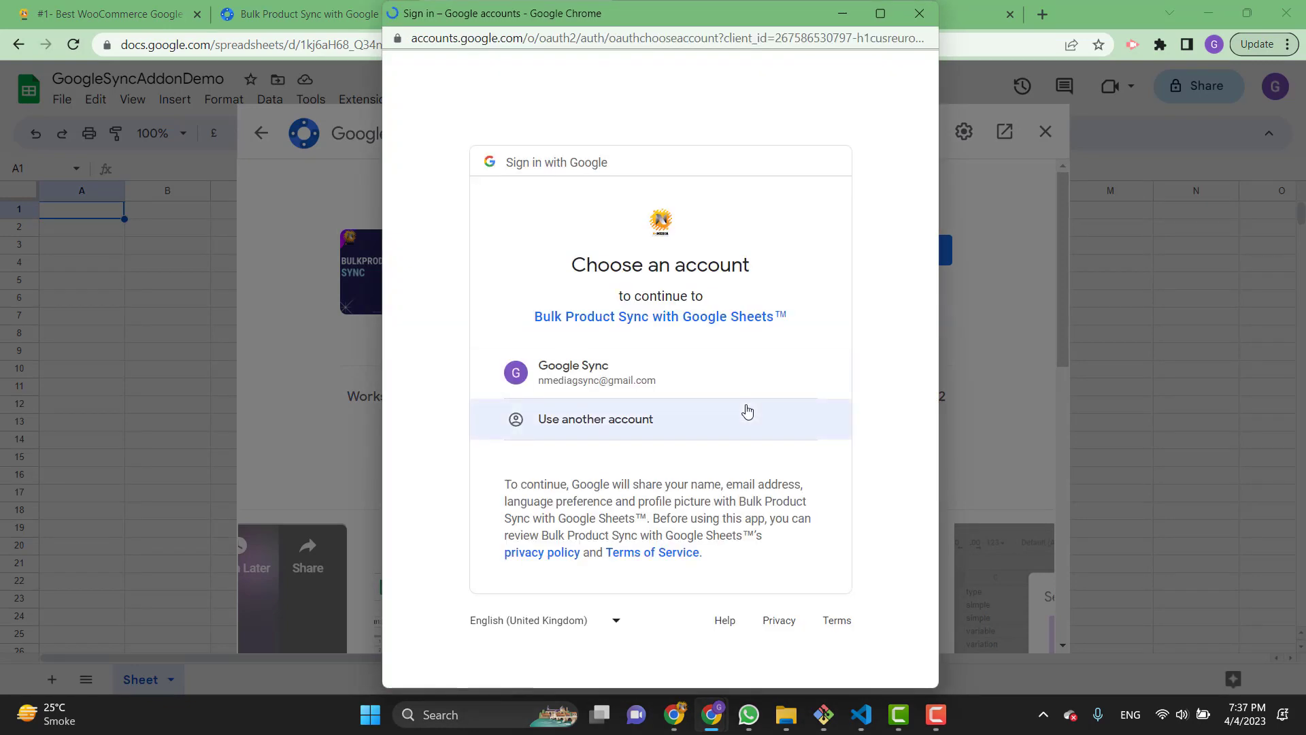
left_click(616, 380)
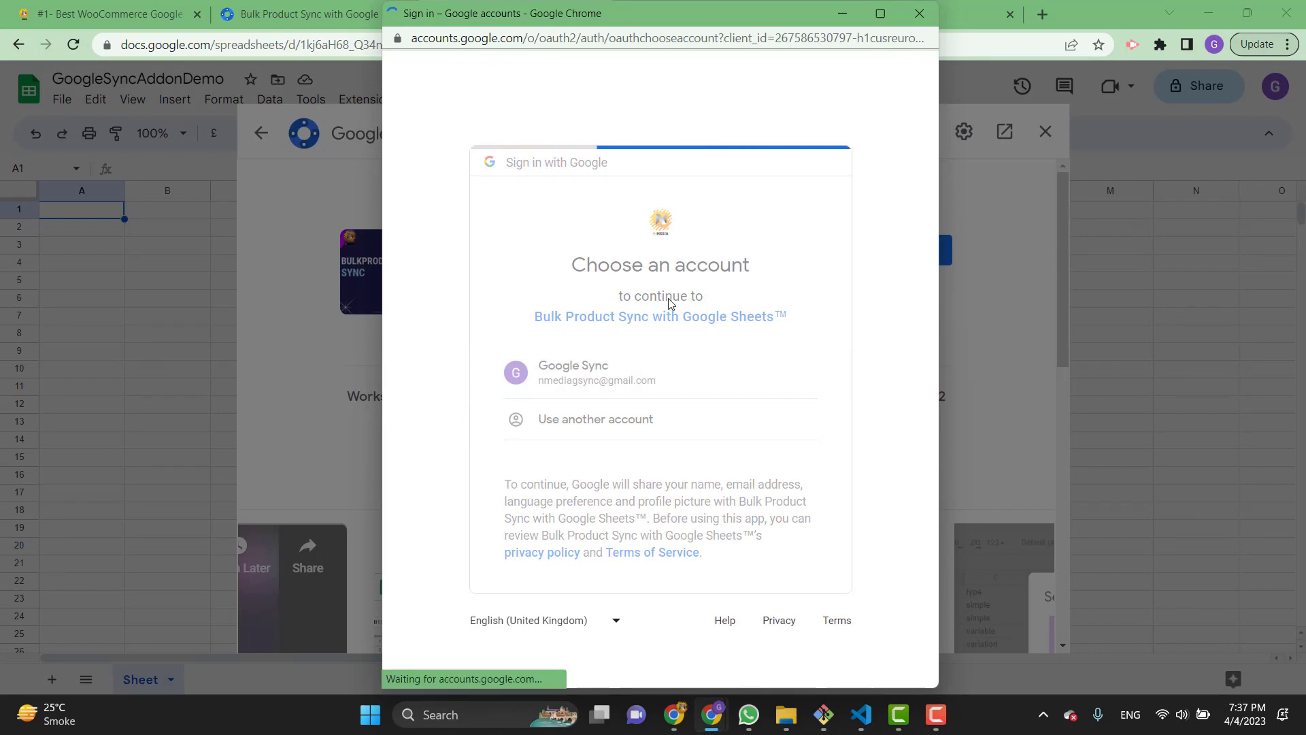
scroll(611, 249, "down", 3)
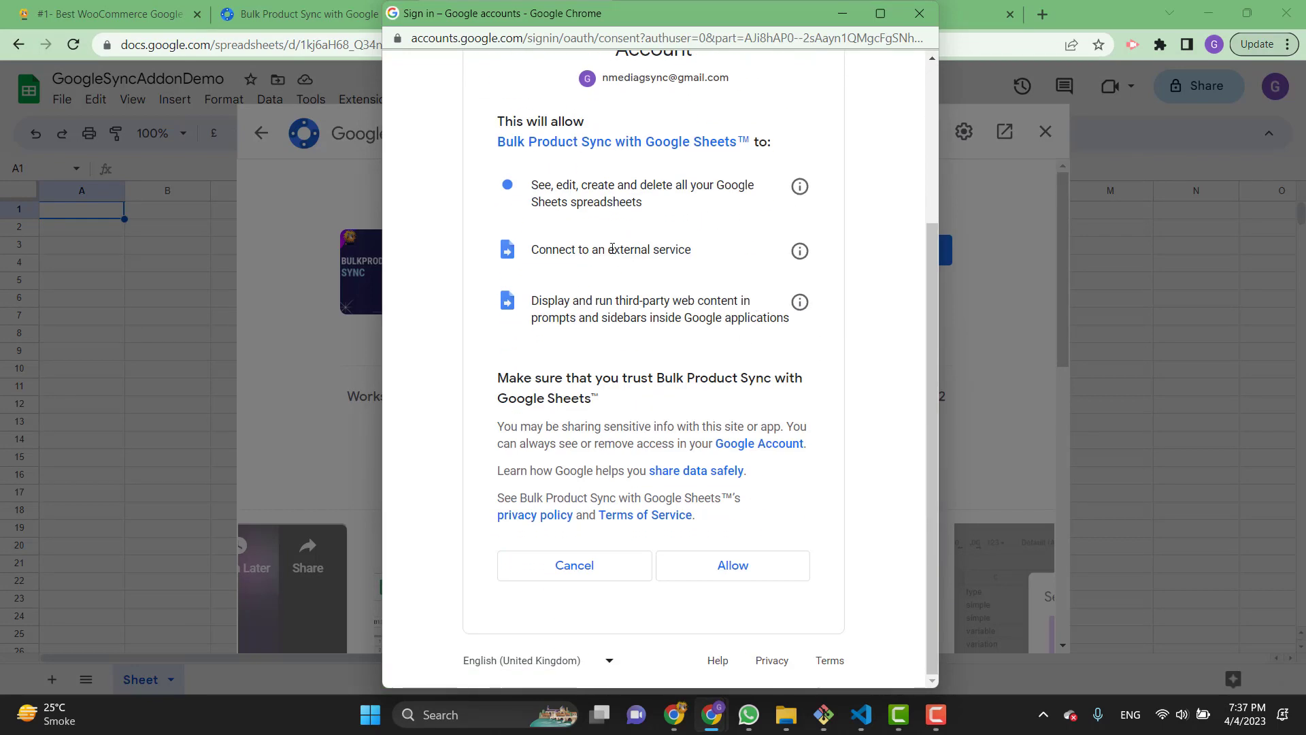
left_click(731, 575)
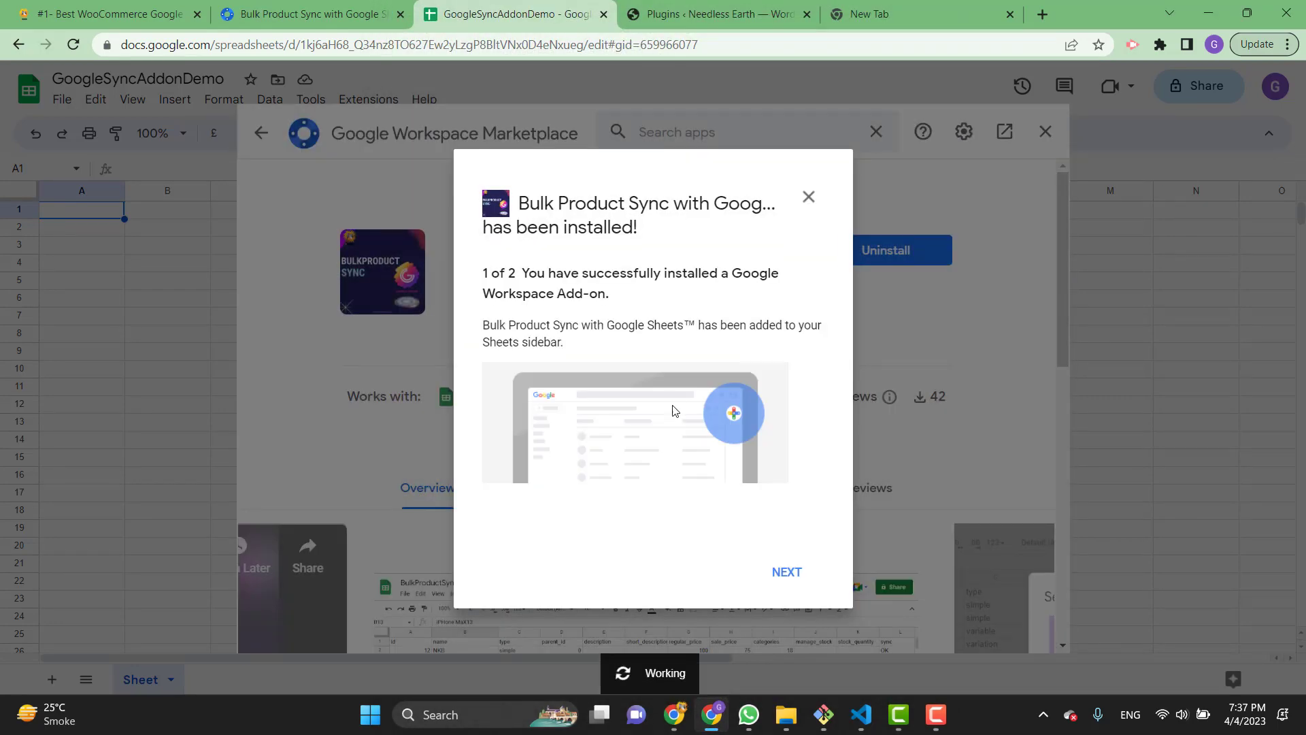
left_click(808, 197)
left_click(1046, 140)
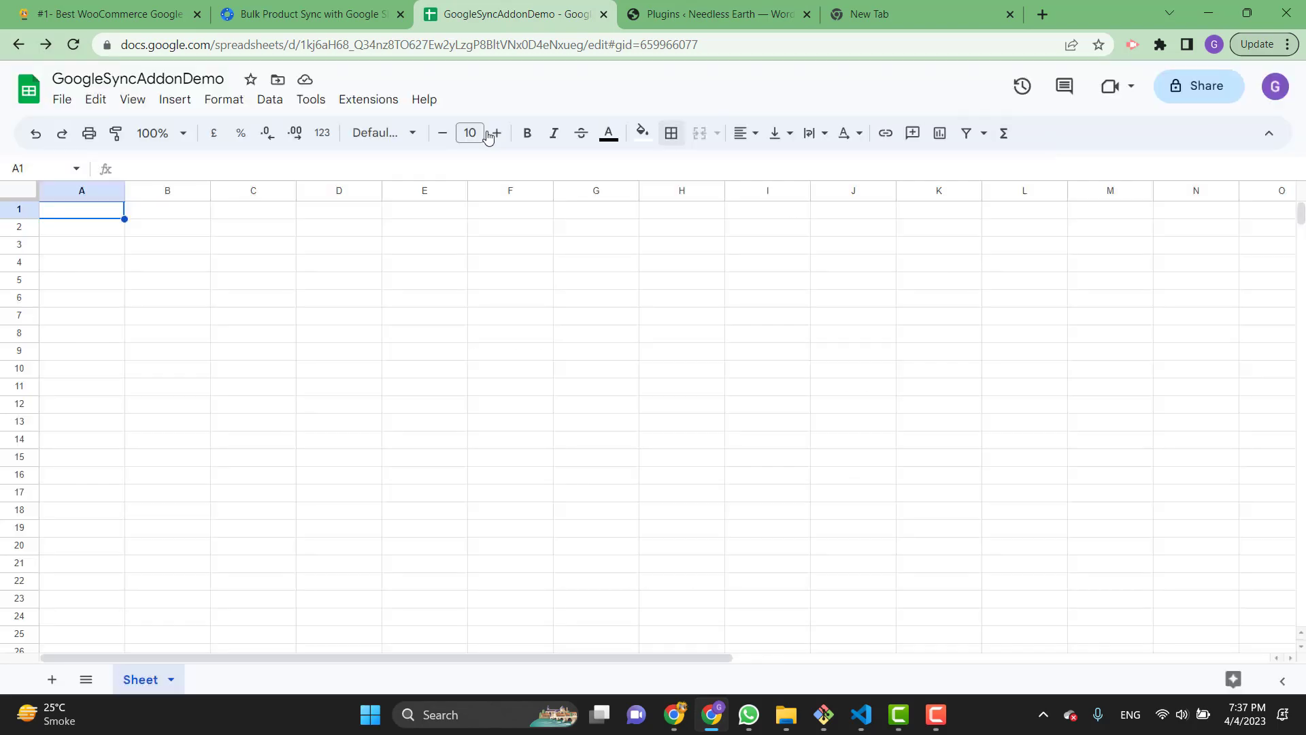
Step: Open the Setup dialog of the Bulk Product Sync with Google Sheets add-on
left_click(383, 106)
mouse_move(449, 269)
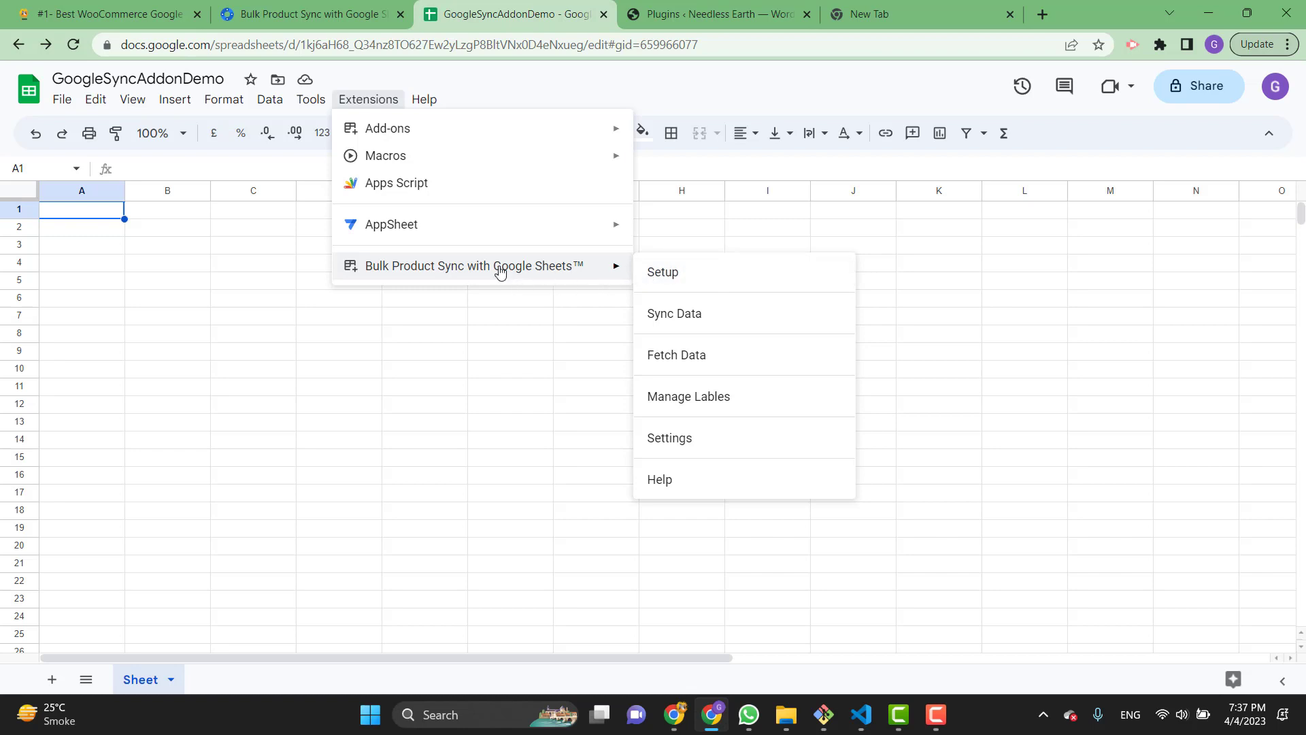
left_click(676, 274)
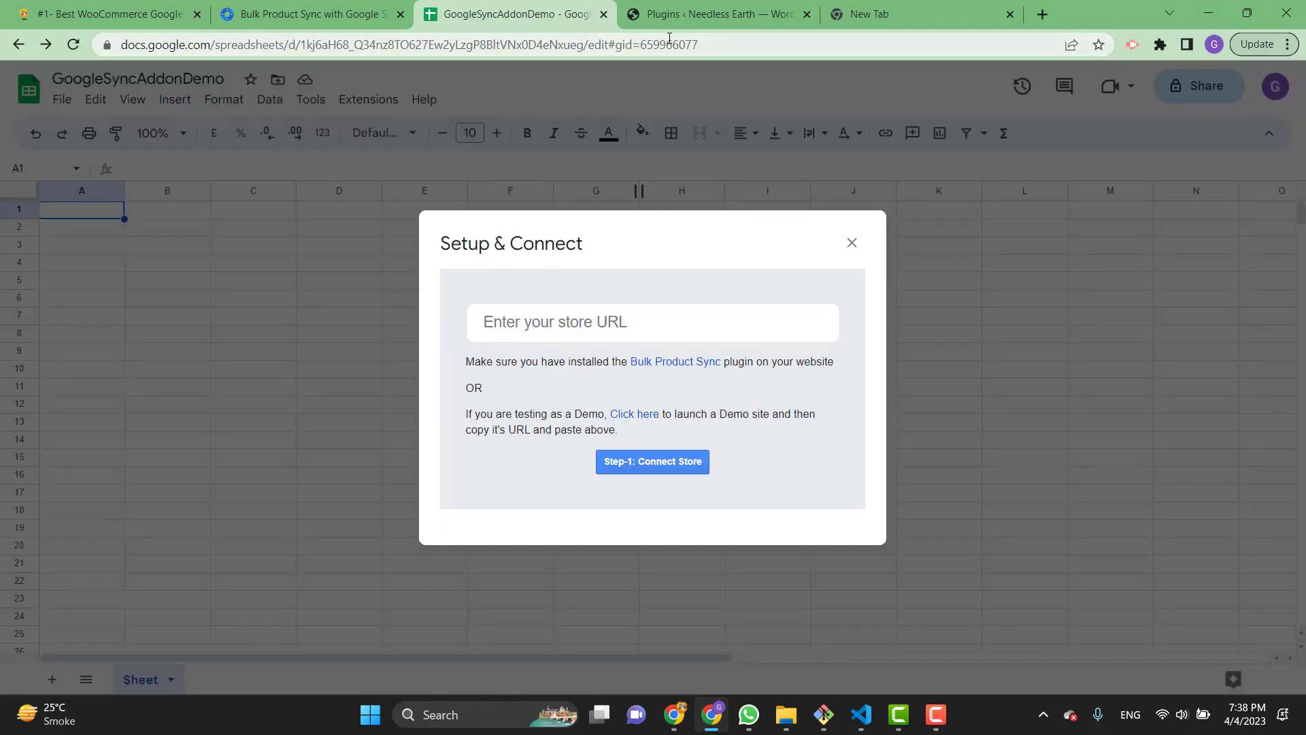
Step: Switch to the WordPress plugins page and copy the link address of the Needless Earth site
left_click_drag(688, 14, 499, 43)
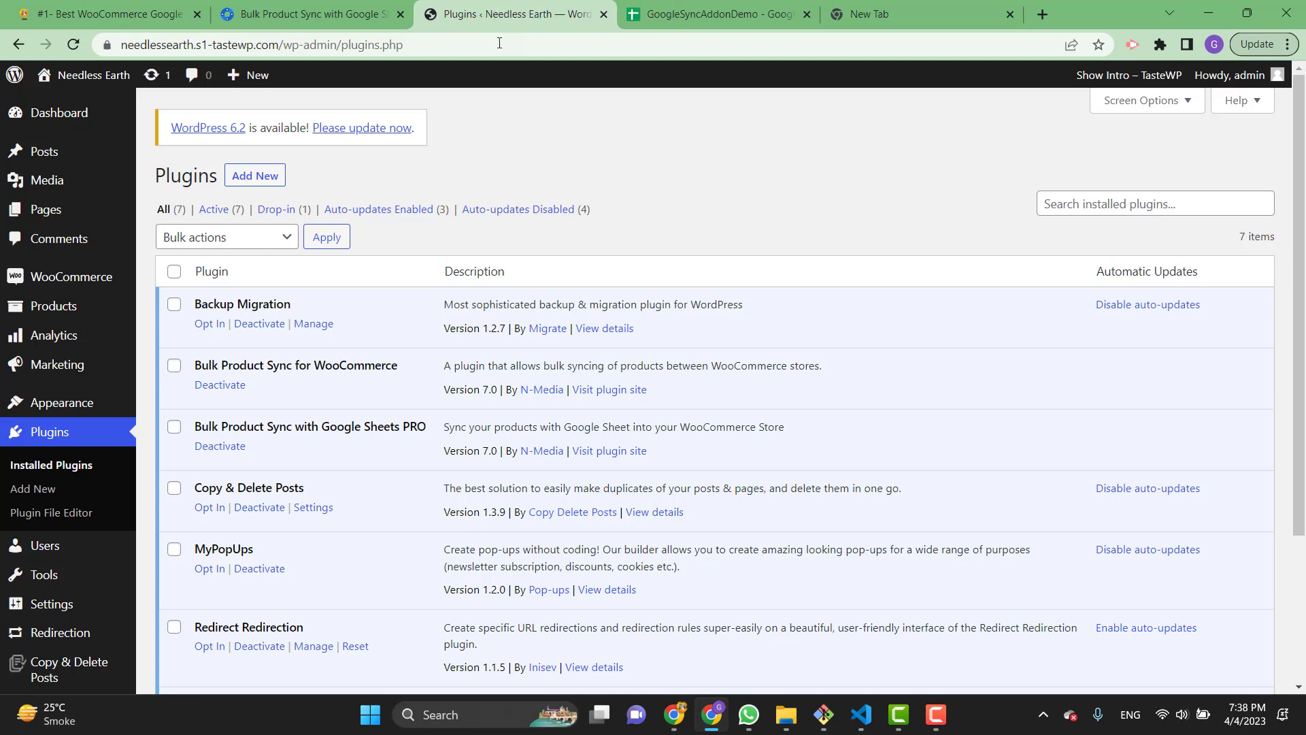
scroll(1301, 163, "down", 1)
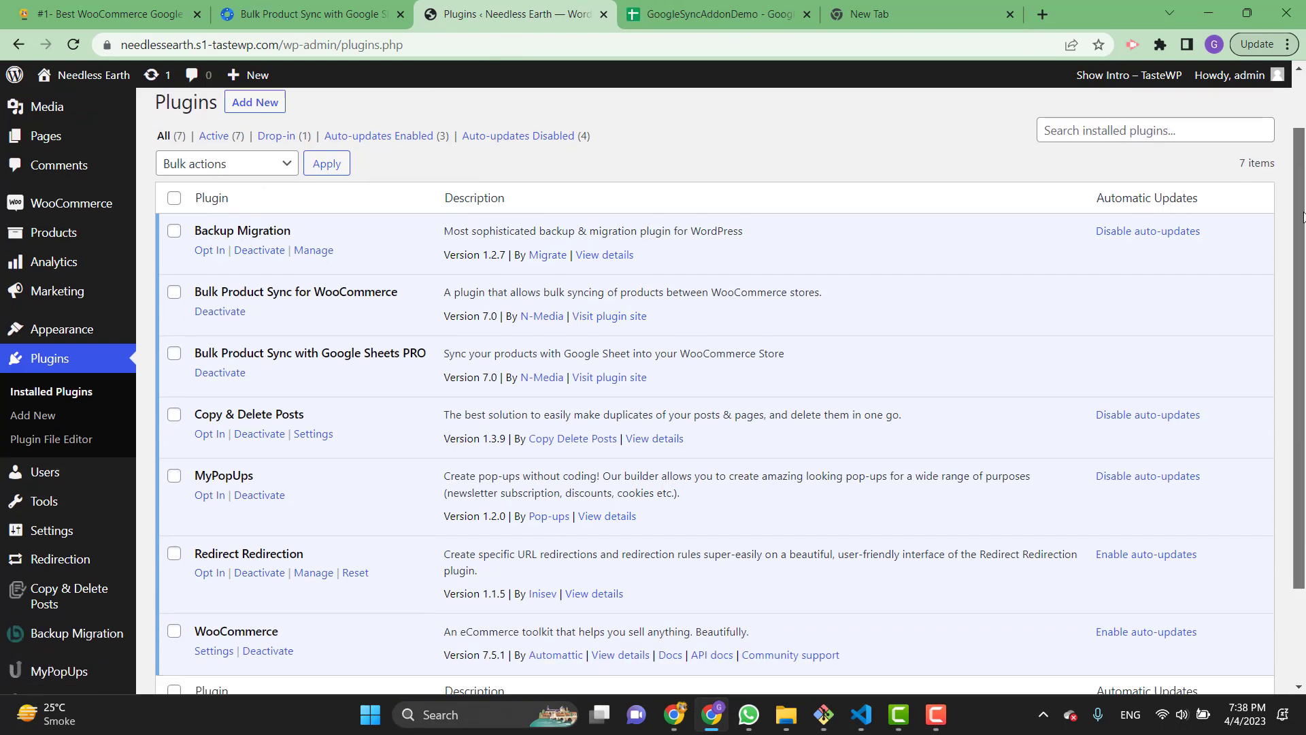
mouse_move(104, 80)
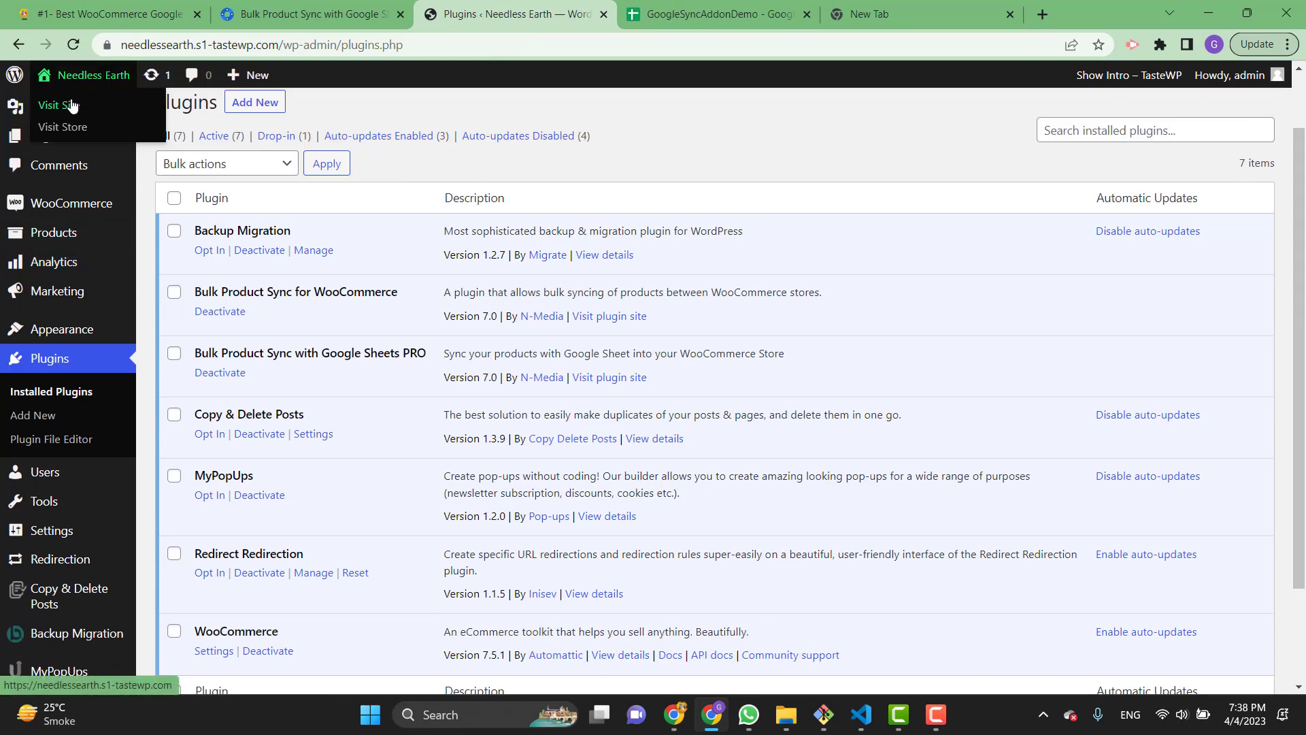
right_click(74, 108)
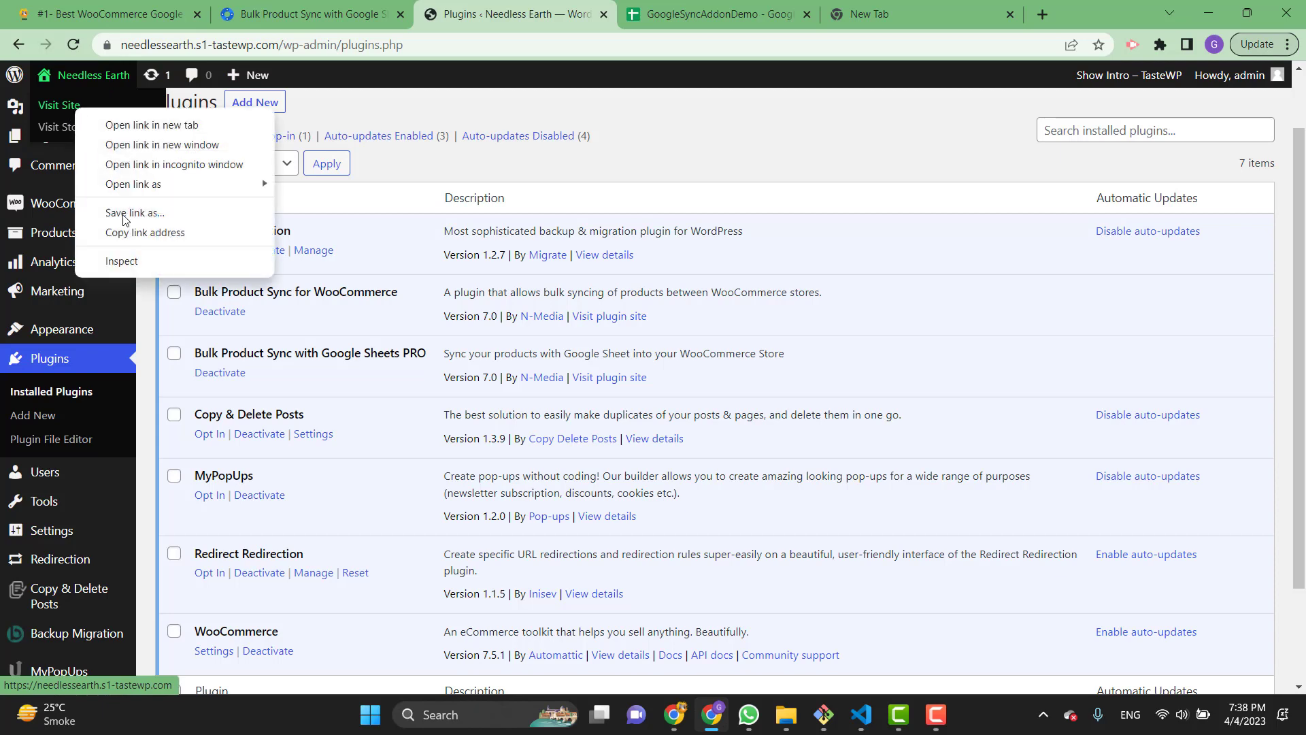
left_click(133, 233)
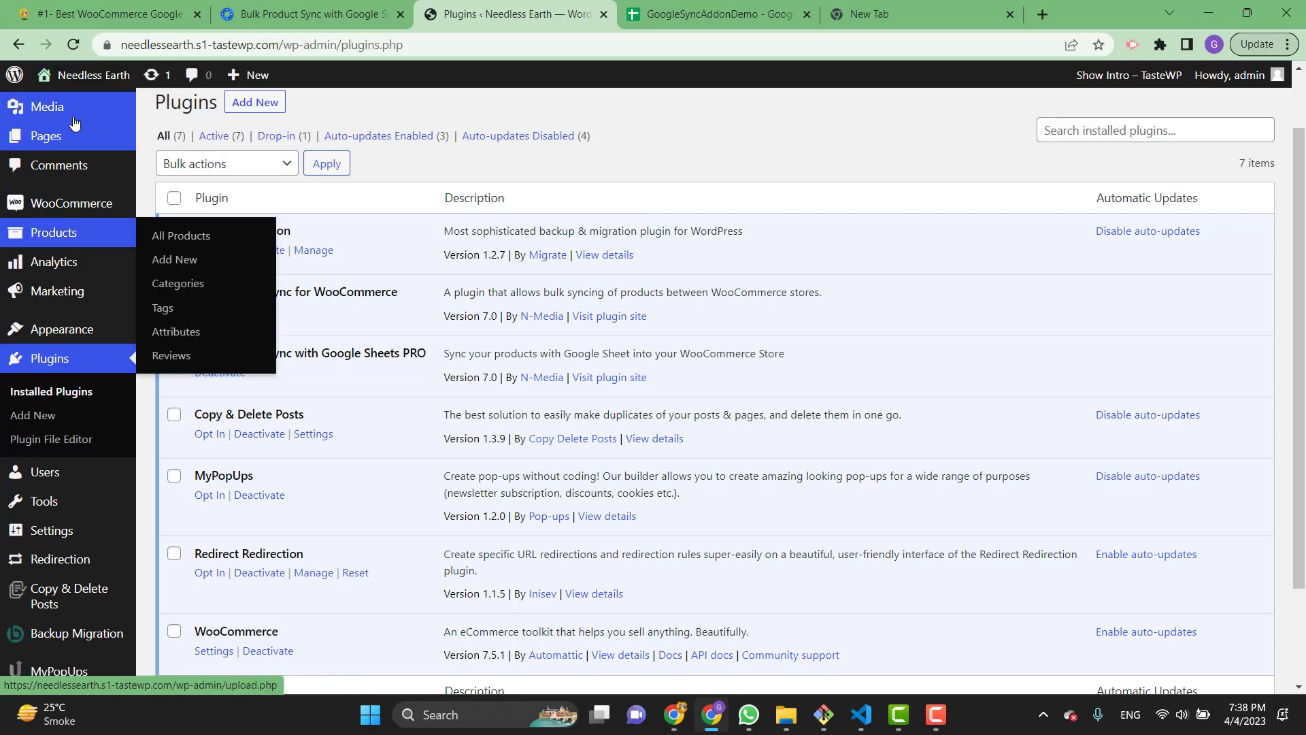
left_click(646, 17)
left_click(587, 320)
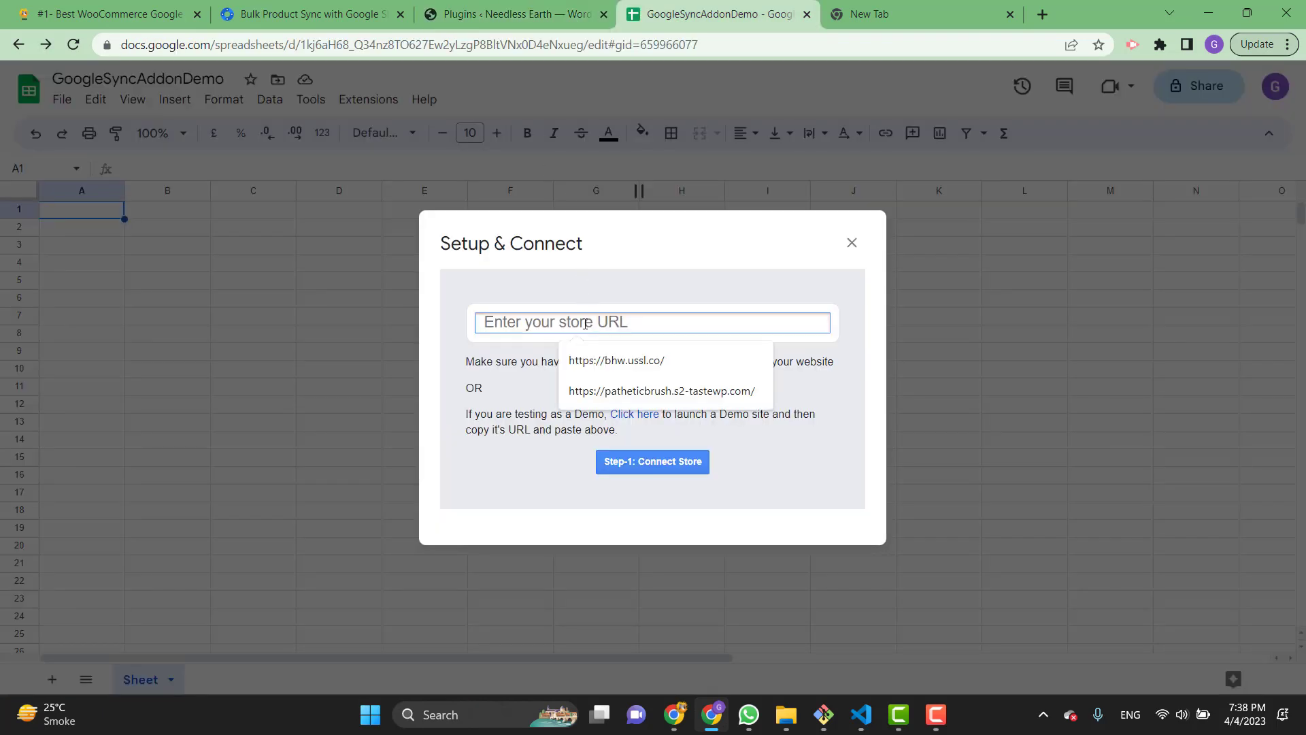
key("ctrl+v")
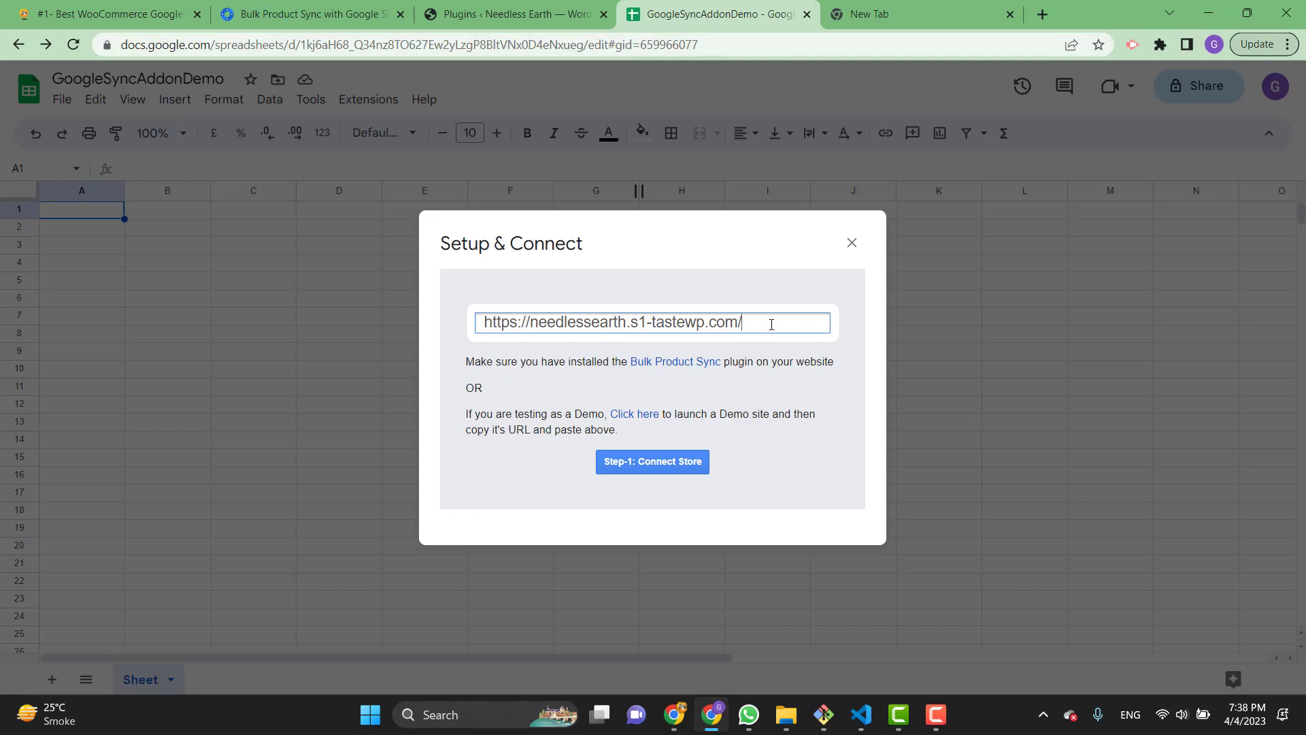
left_click_drag(777, 326, 493, 324)
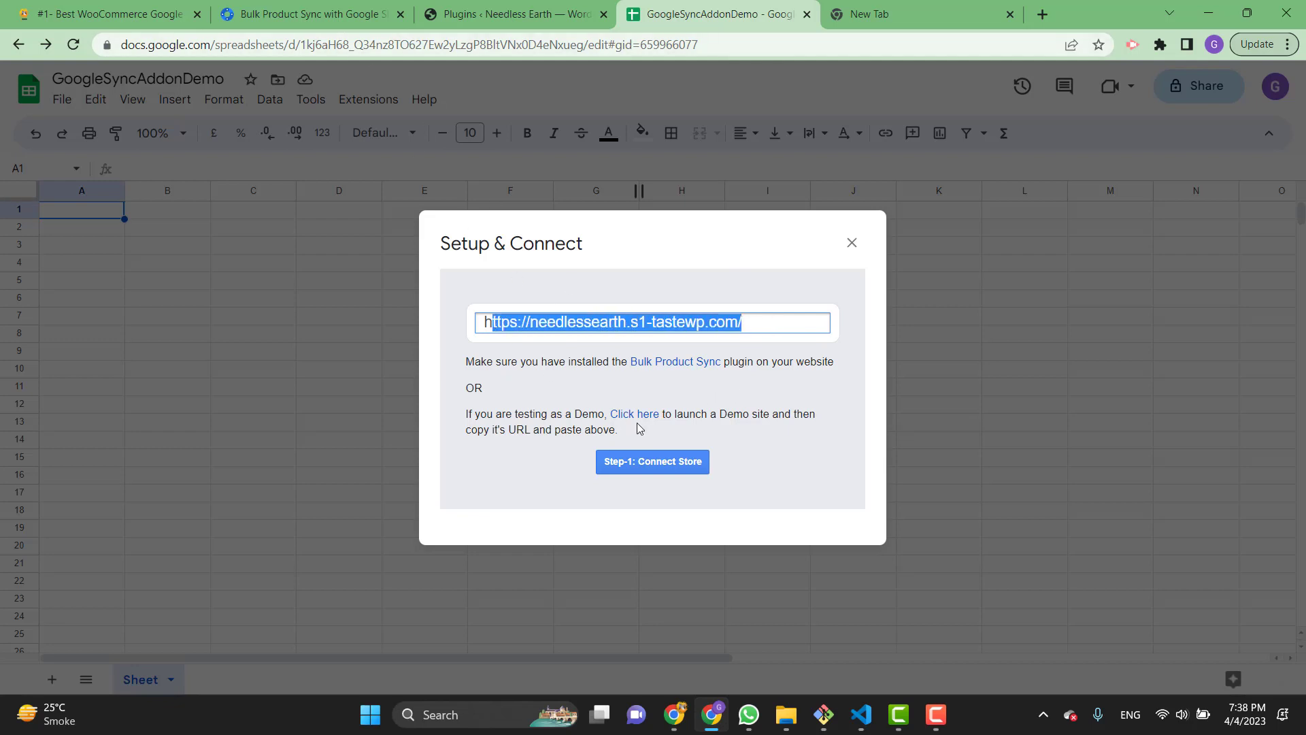
left_click(659, 397)
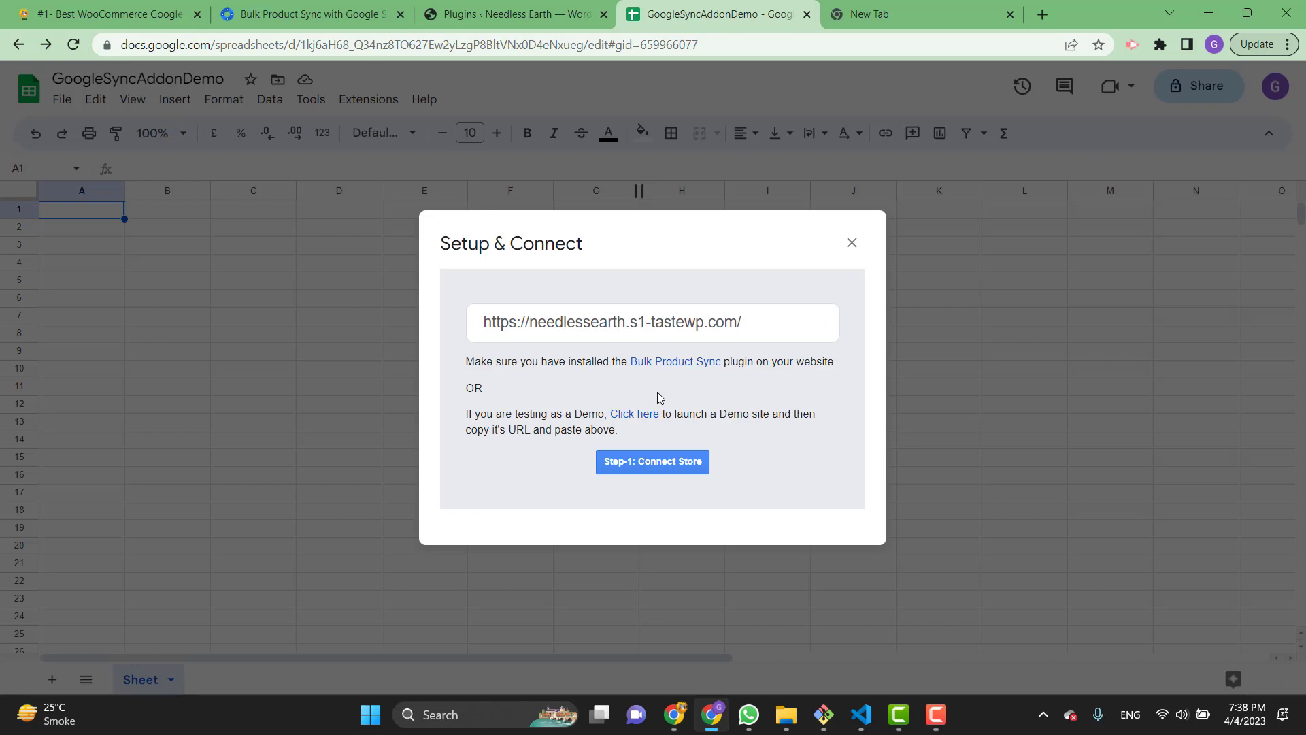
Step: Connect the store, approve the add-on's Read/Write access in WooCommerce, and acknowledge the connection page
left_click(678, 460)
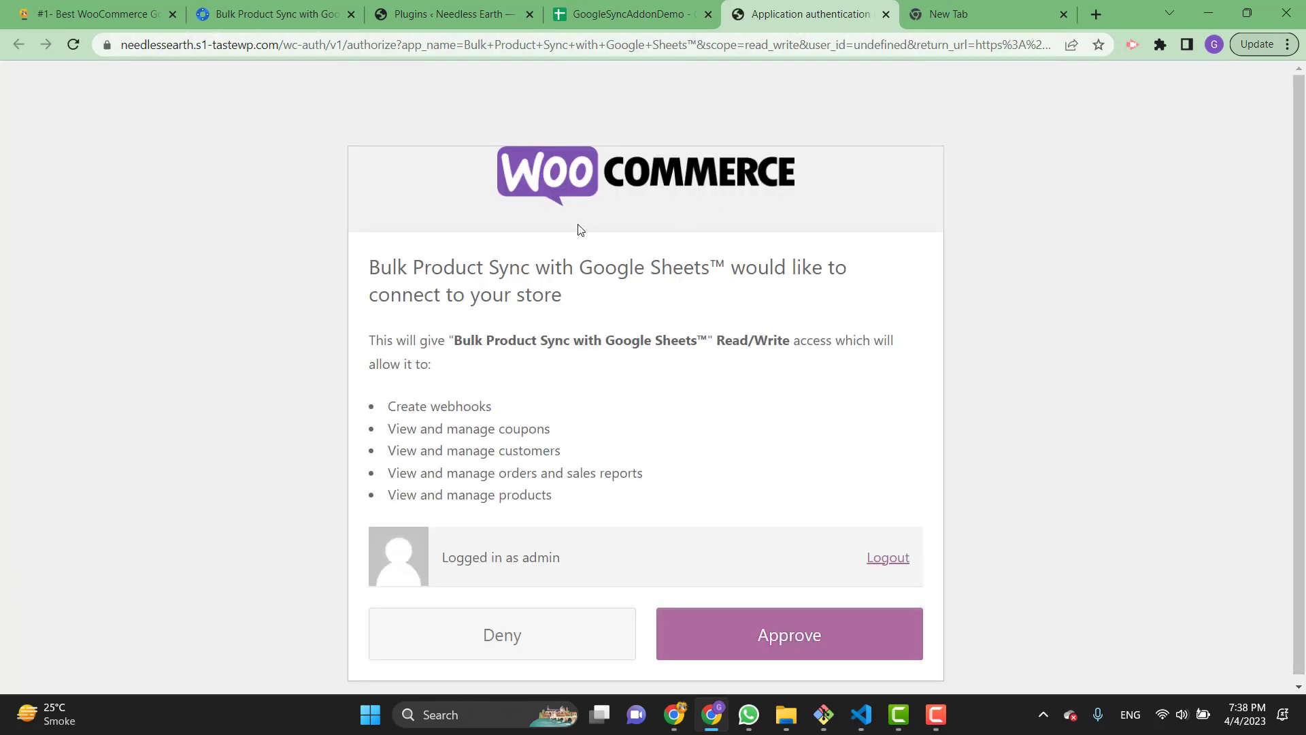
scroll(776, 517, "down", 1)
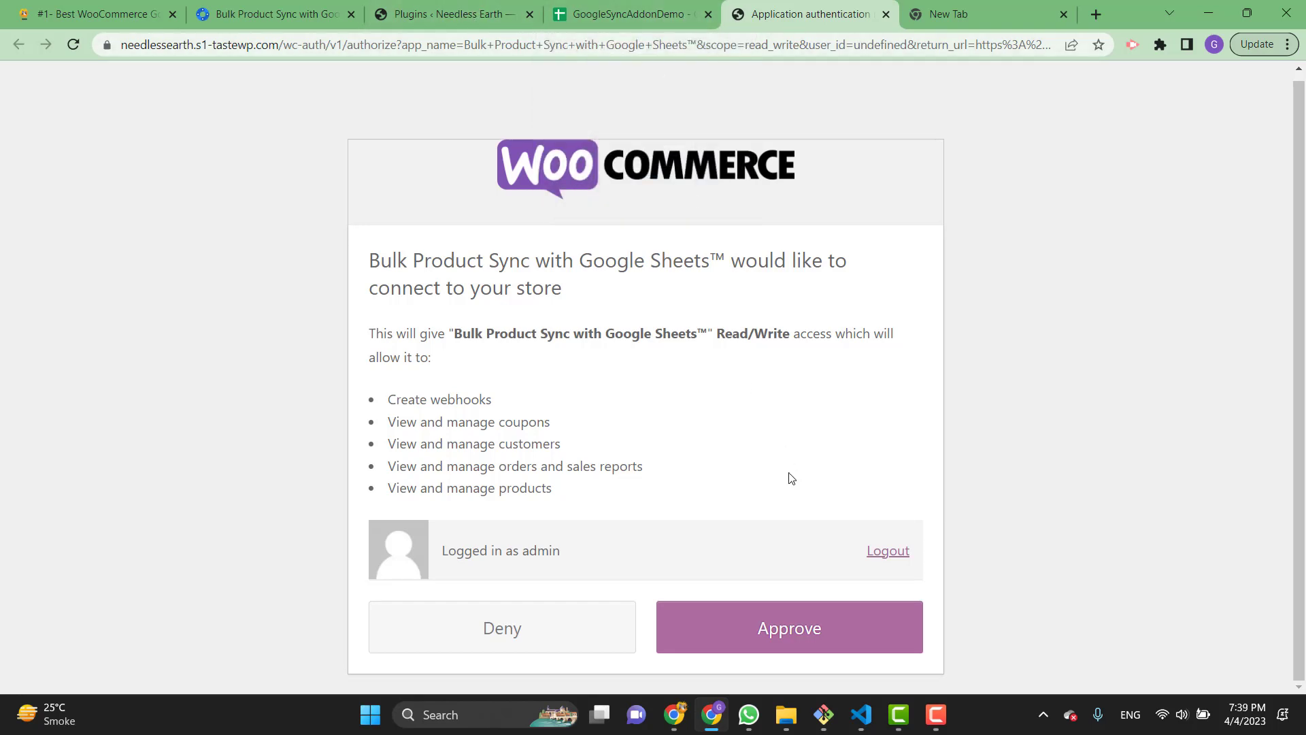
left_click(822, 624)
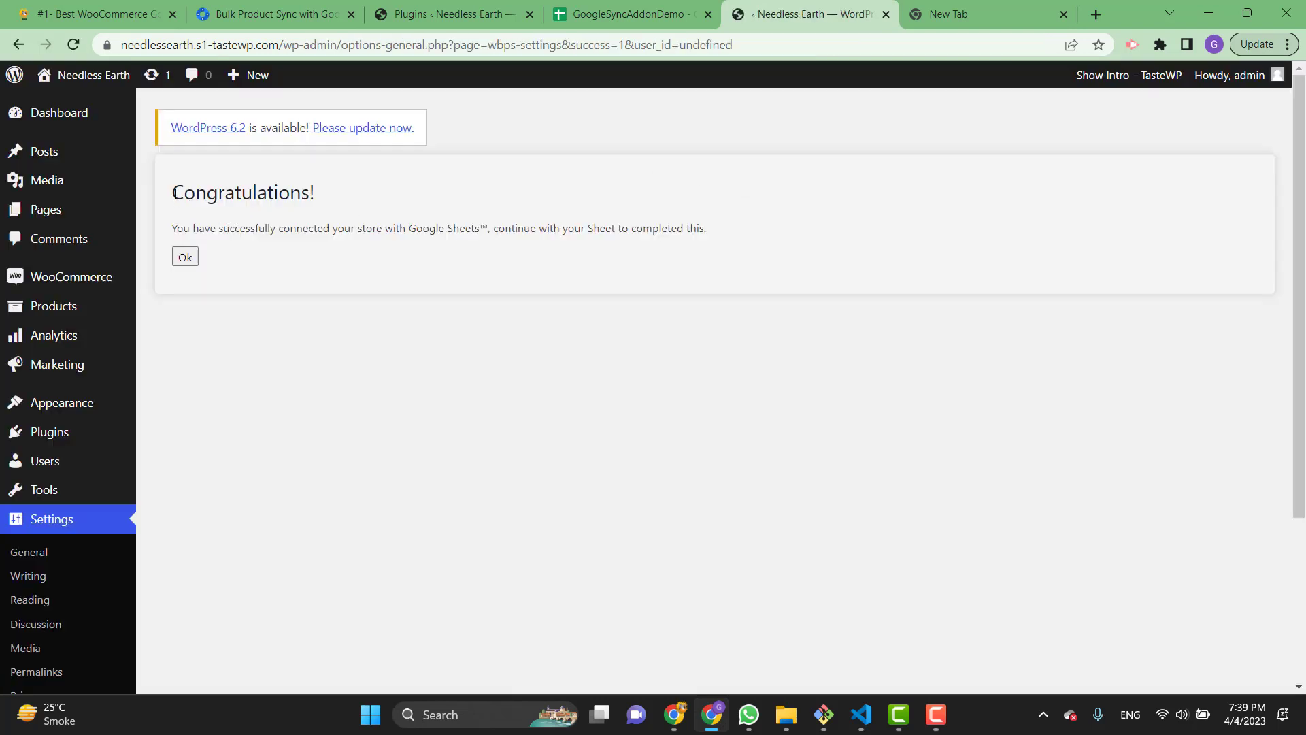
left_click_drag(174, 194, 432, 227)
left_click(358, 263)
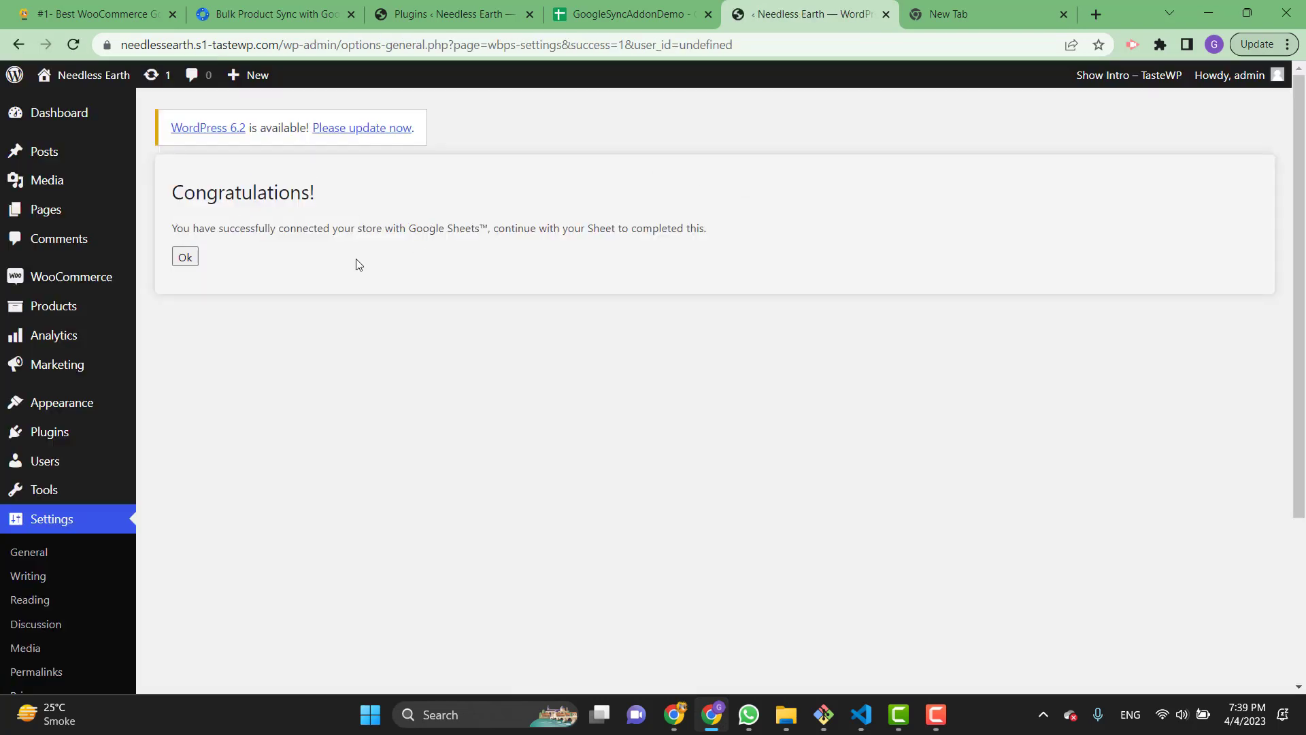
left_click(185, 257)
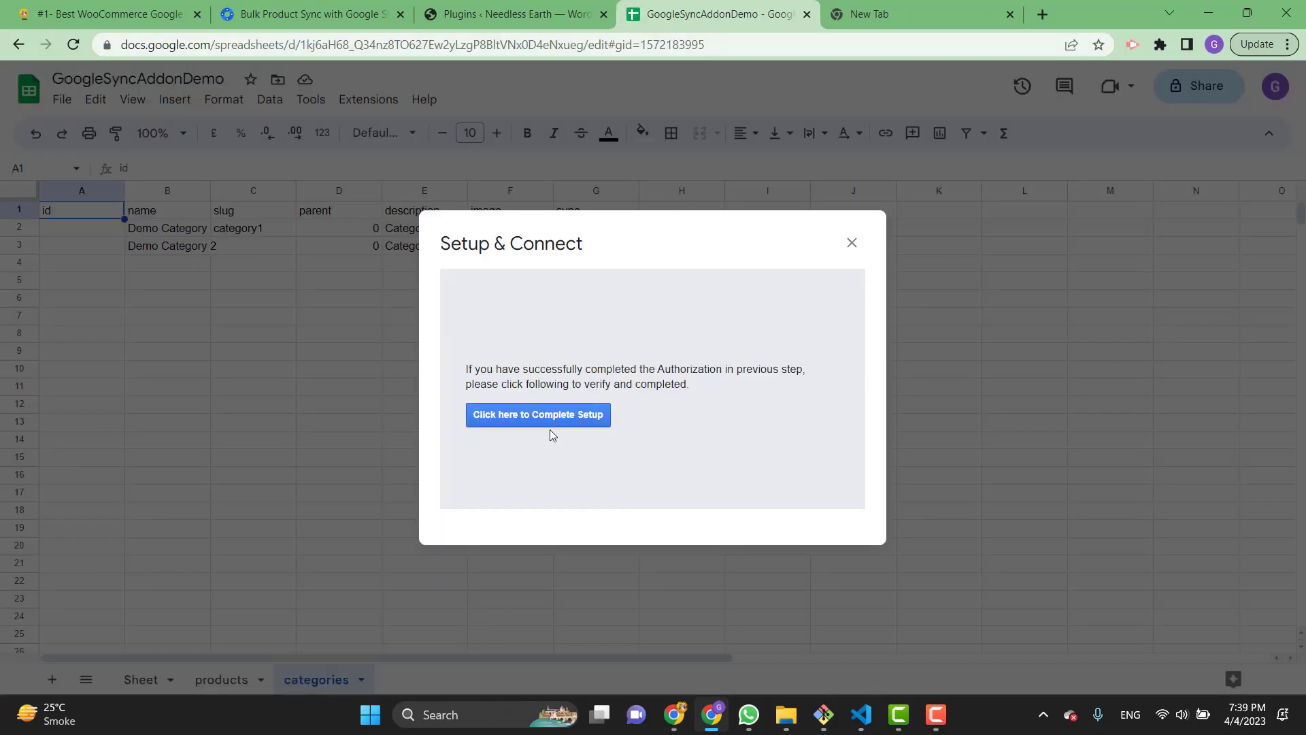
Step: Complete the add-on setup in the spreadsheet and close the Setup & Connect dialog
left_click(538, 414)
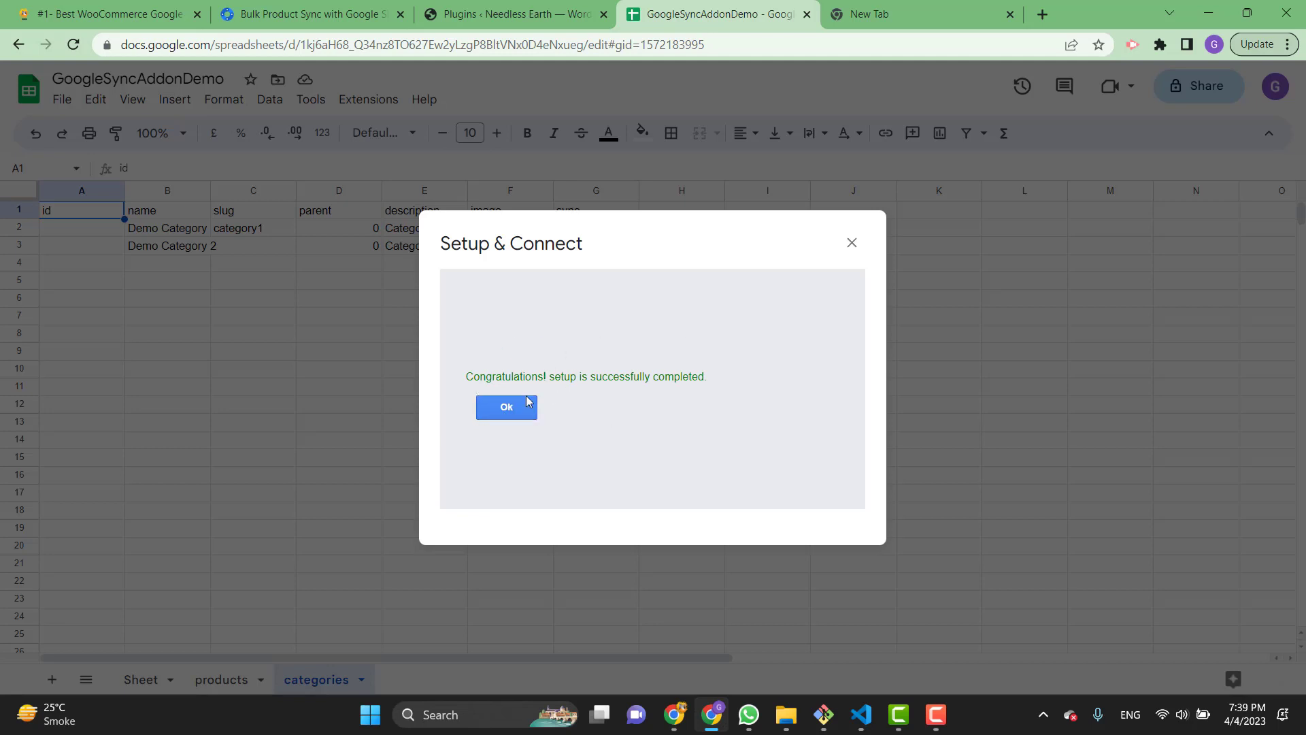
left_click_drag(475, 380, 711, 381)
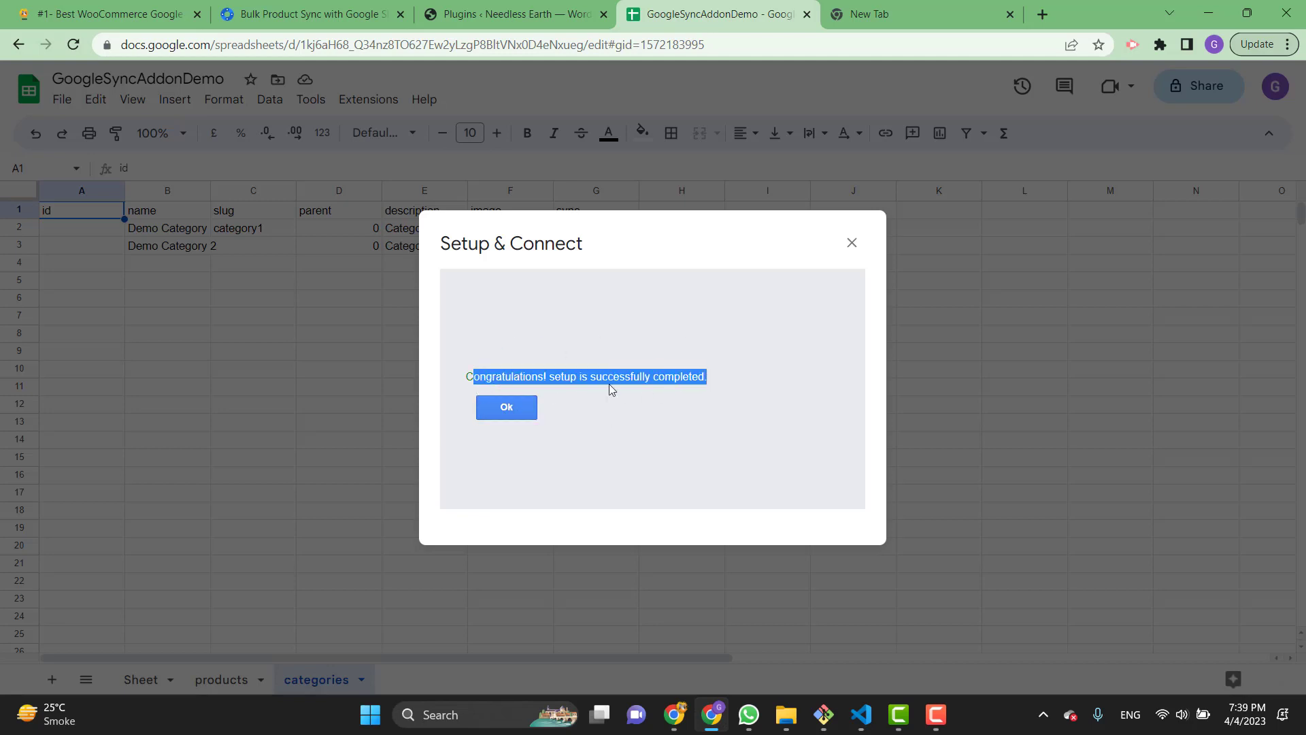
left_click(504, 406)
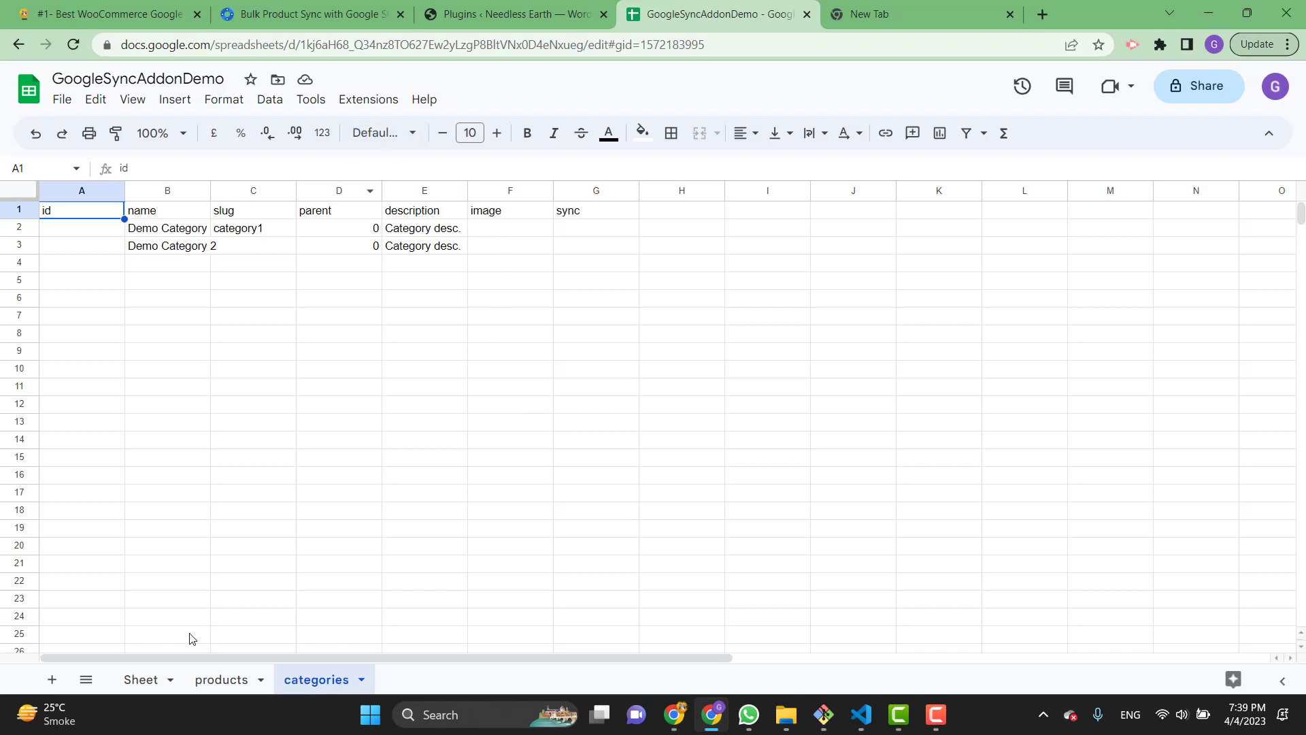
Step: Examine the demo rows and columns in the products and categories sheets
left_click(241, 681)
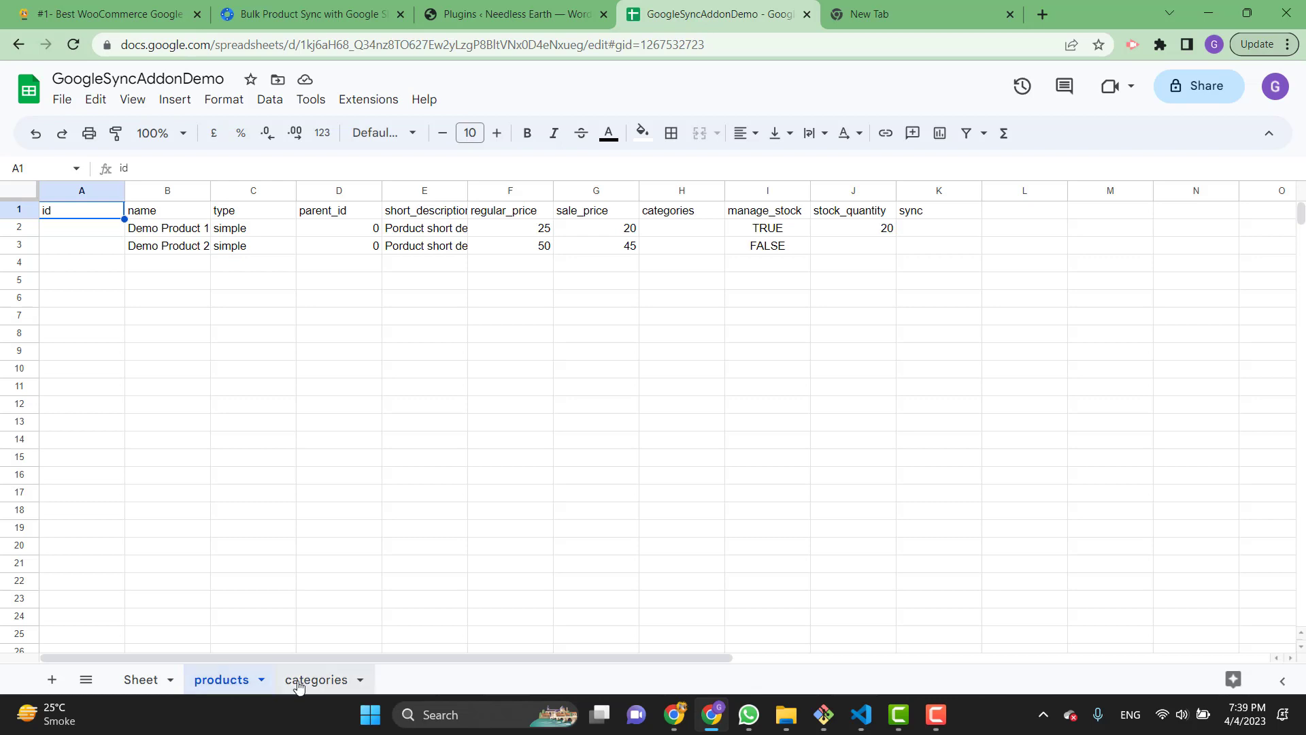
left_click(297, 683)
left_click(246, 680)
left_click(318, 682)
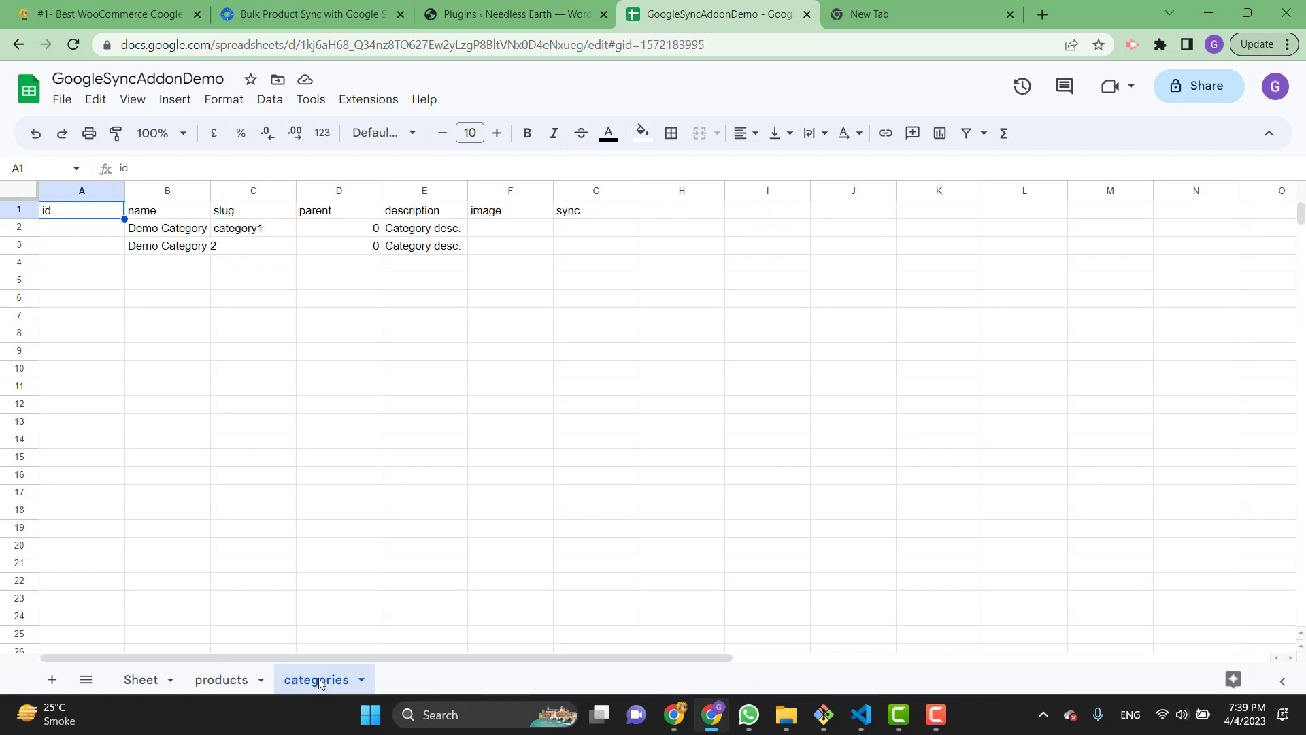
left_click(221, 678)
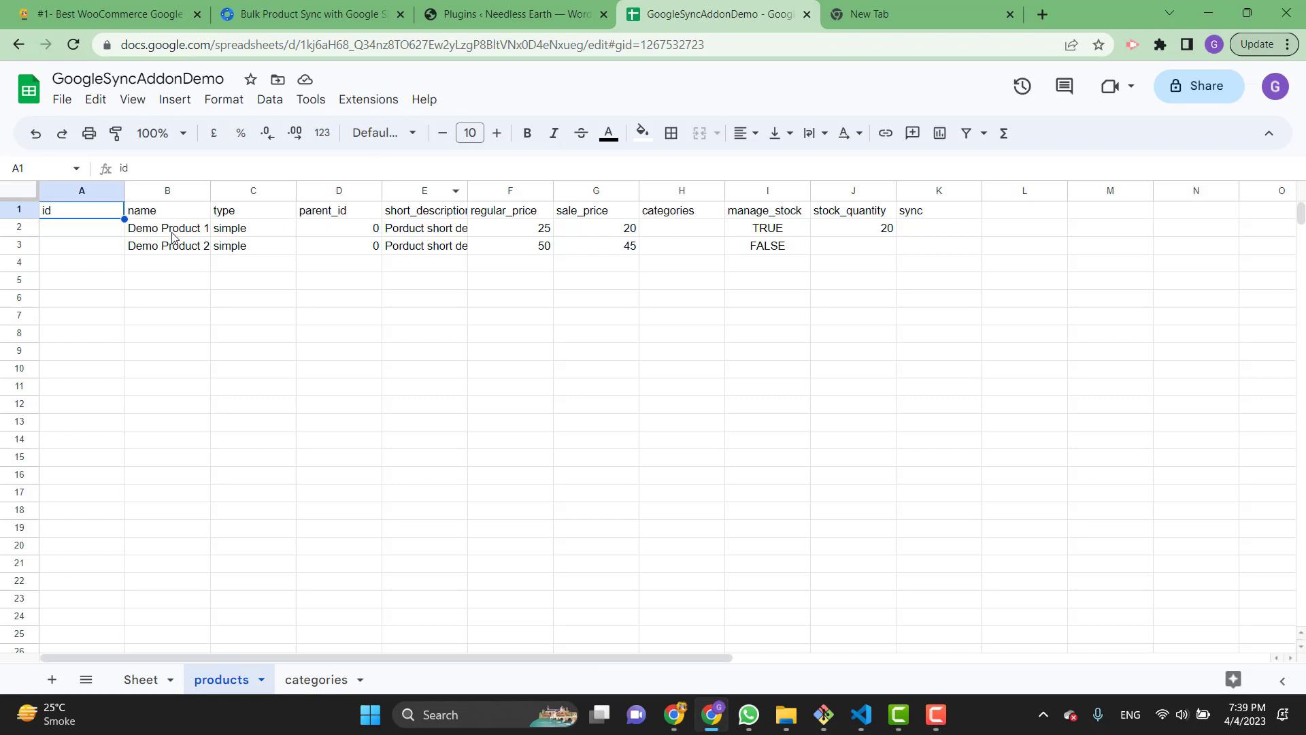
left_click_drag(173, 236, 861, 246)
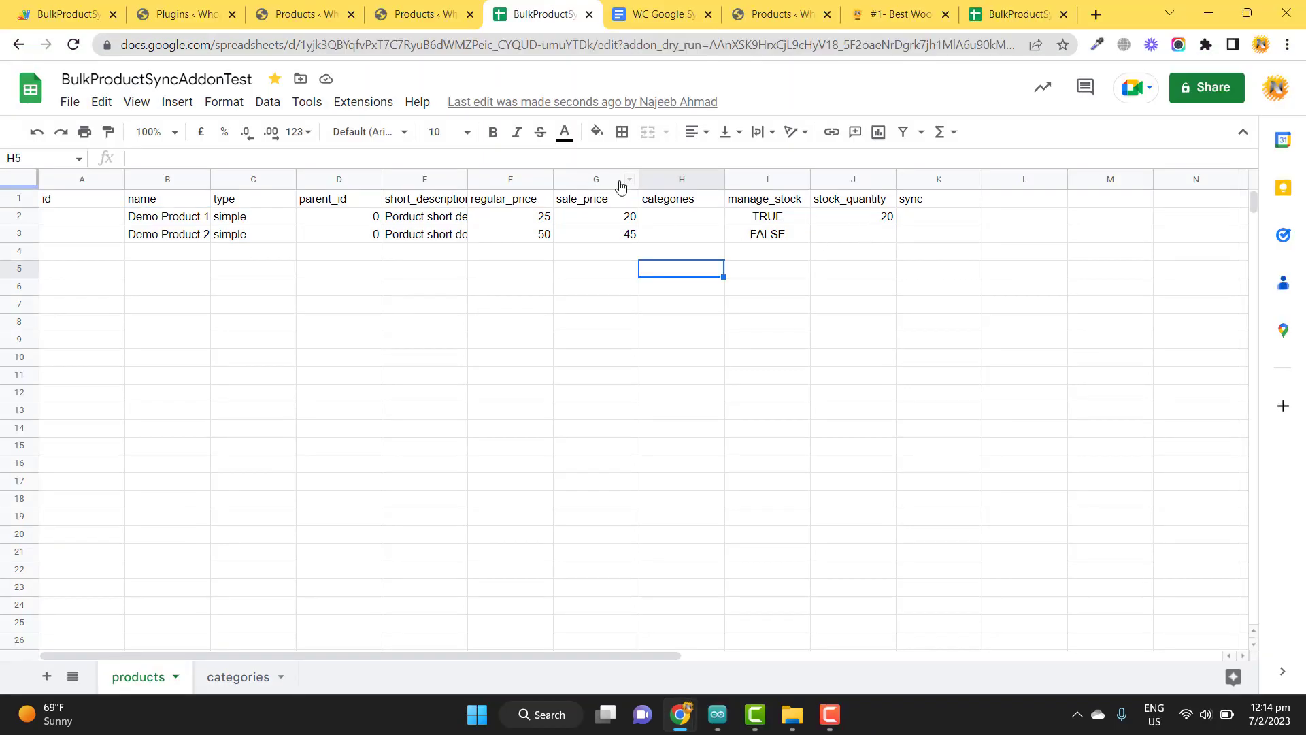
Step: In the BulkProductSyncAddonTest spreadsheet, run the add-on's Sync Data operation for the Products sheet
left_click(366, 104)
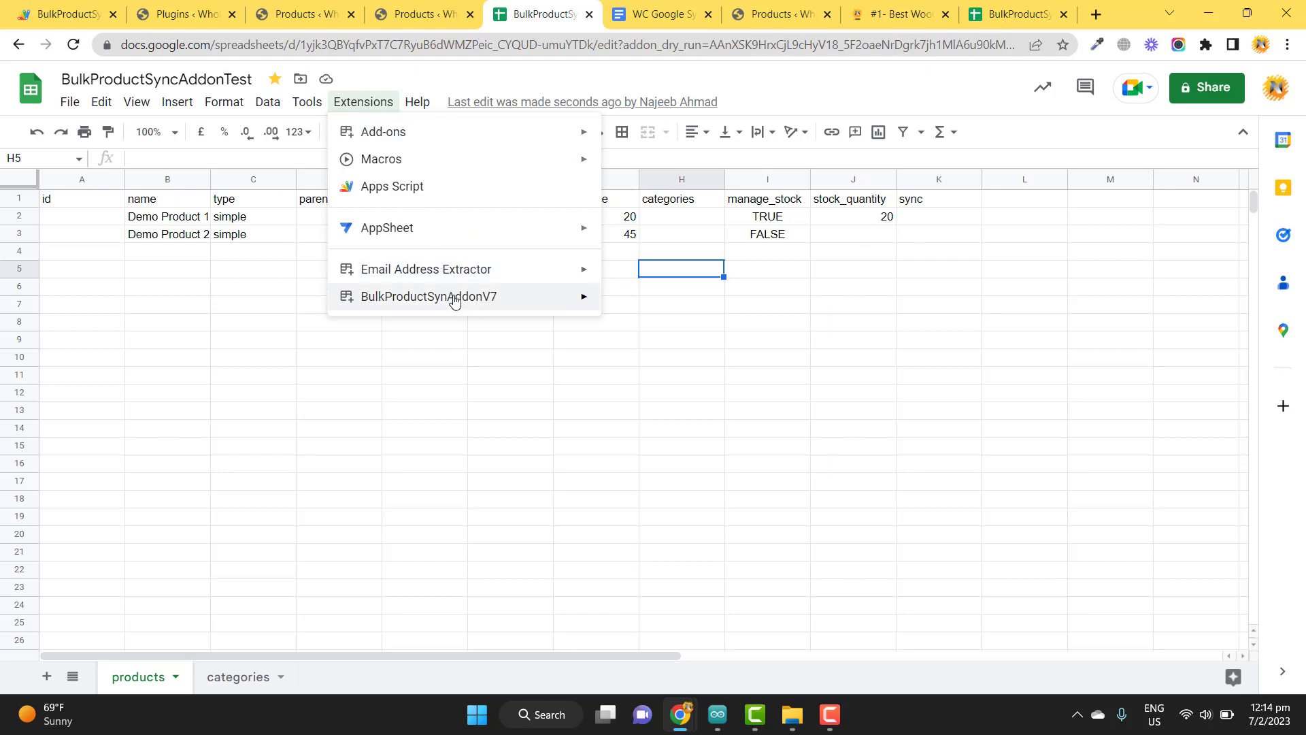
mouse_move(455, 297)
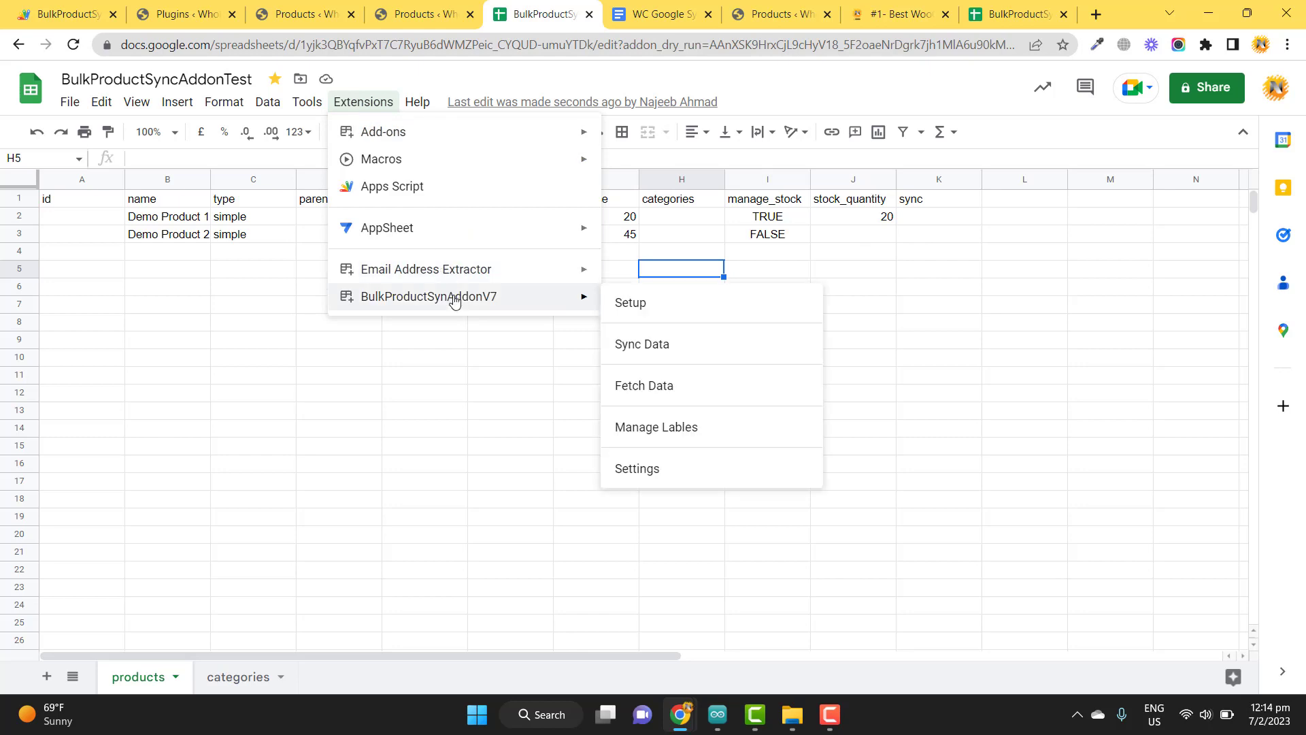
left_click(661, 345)
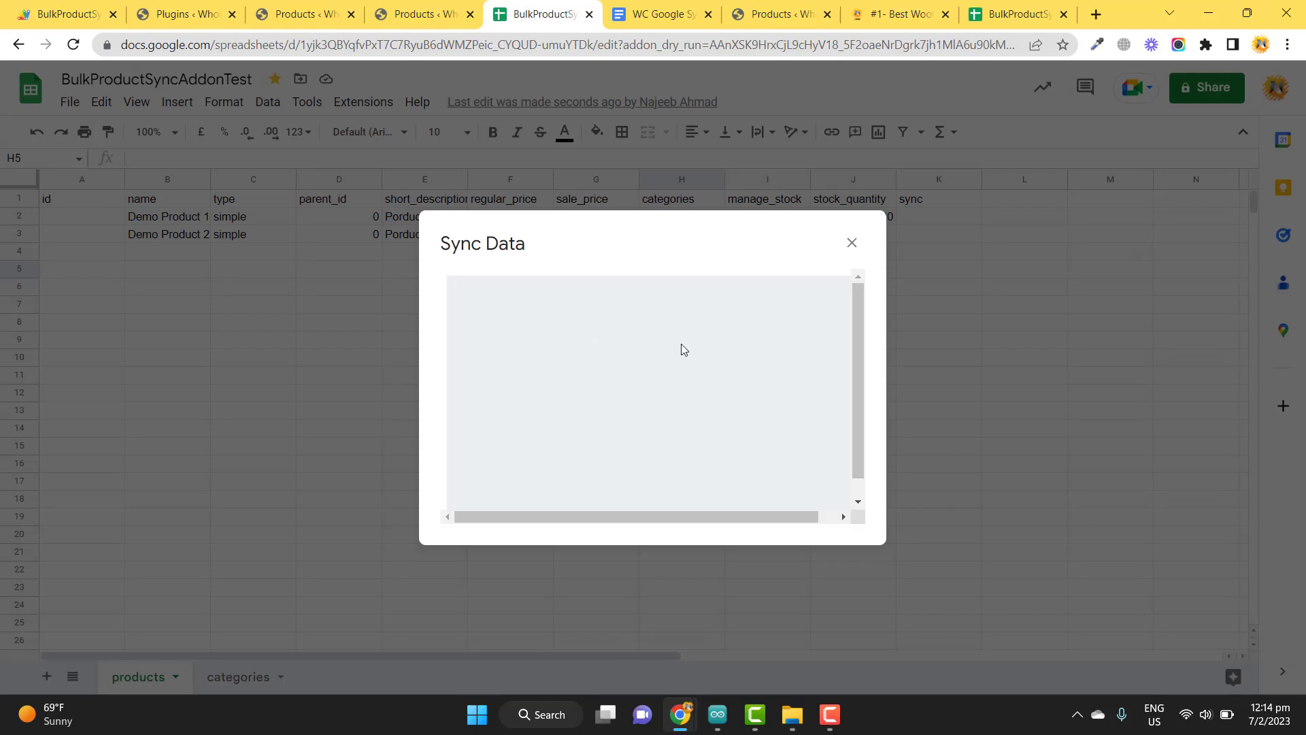
left_click(619, 306)
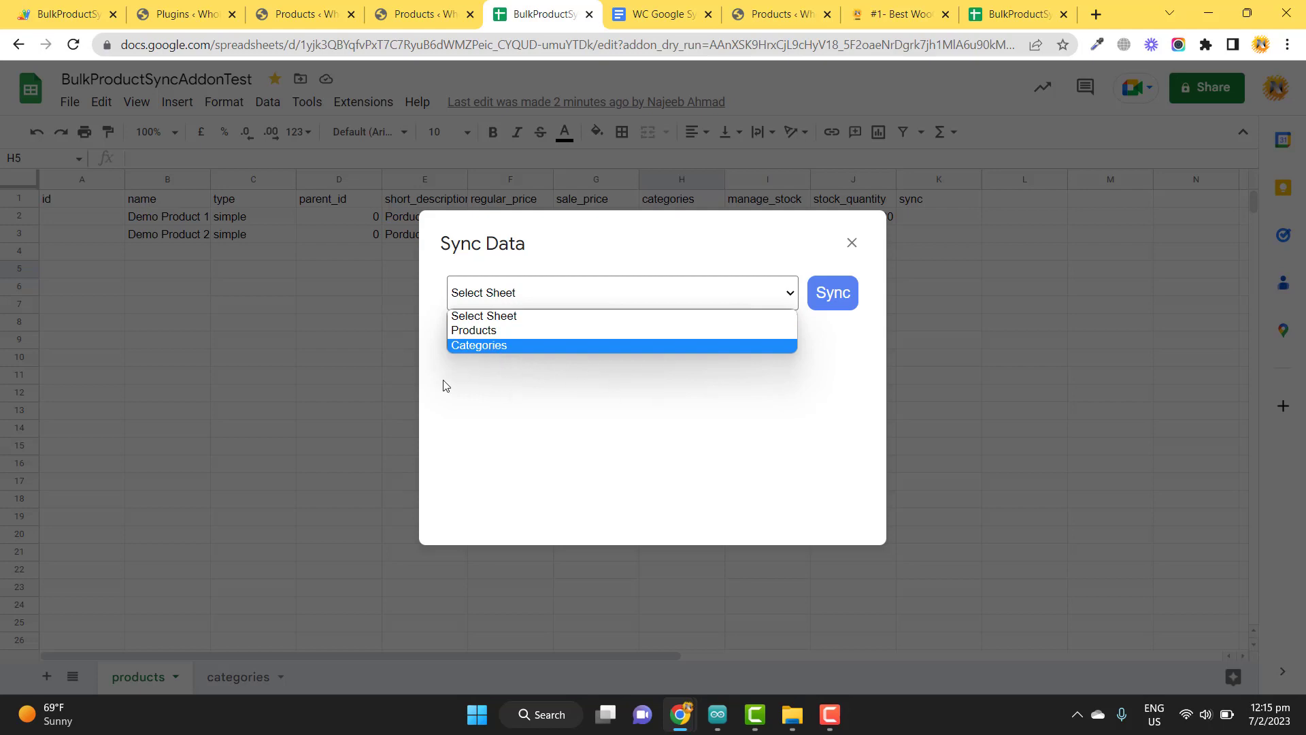
left_click(521, 337)
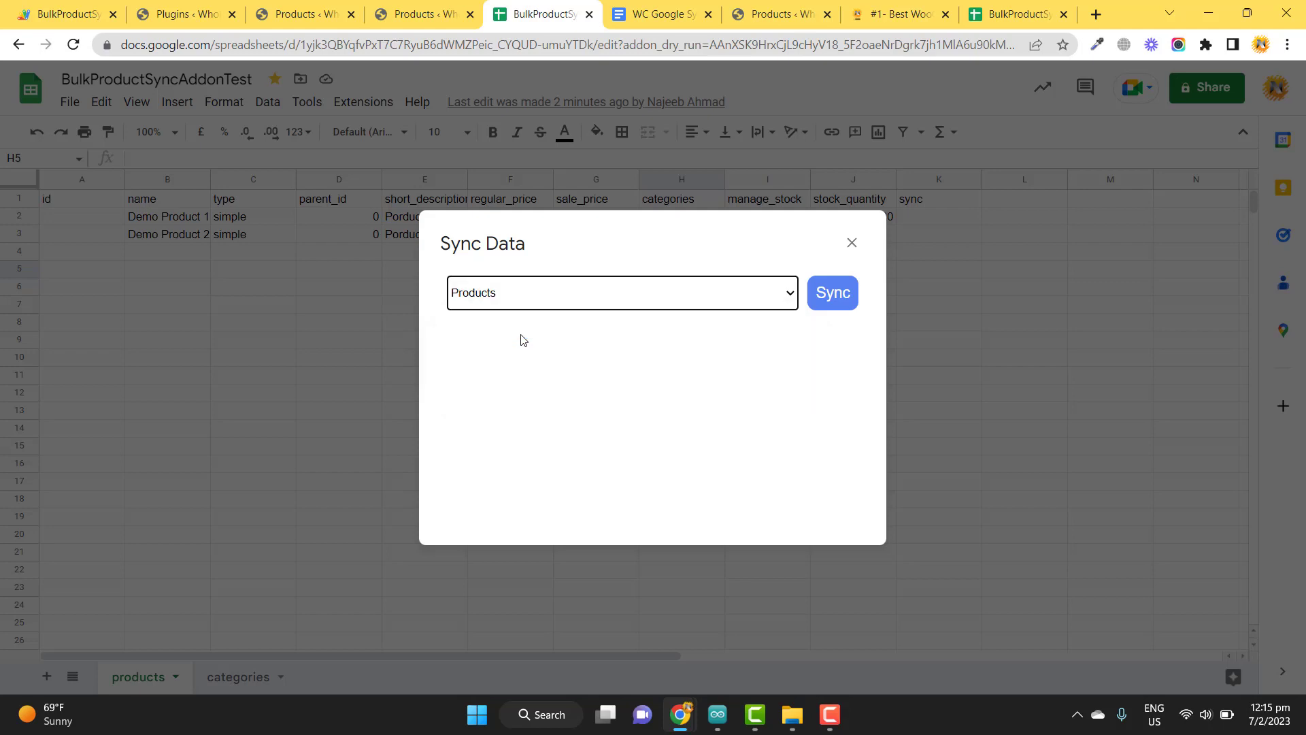
left_click(852, 294)
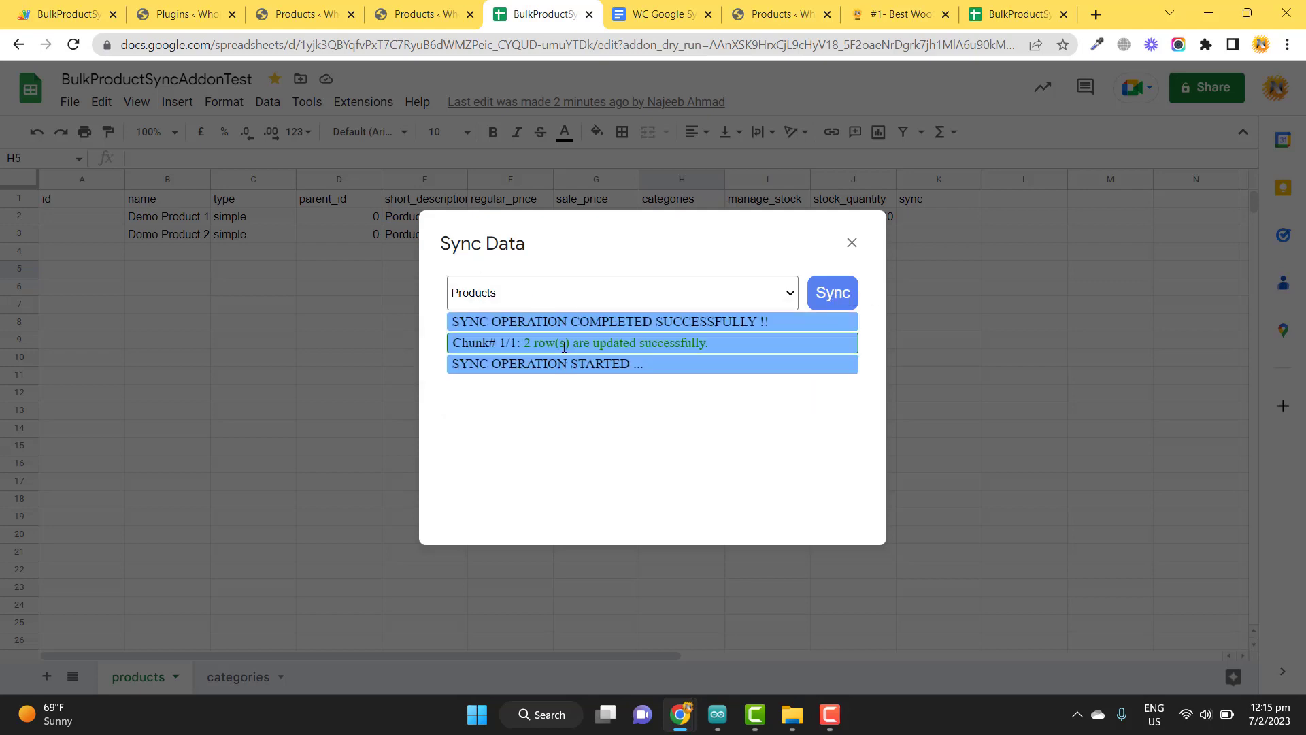
Step: Review the Products sync result and look up the synced demo products in the WooCommerce product list
left_click_drag(522, 342, 713, 342)
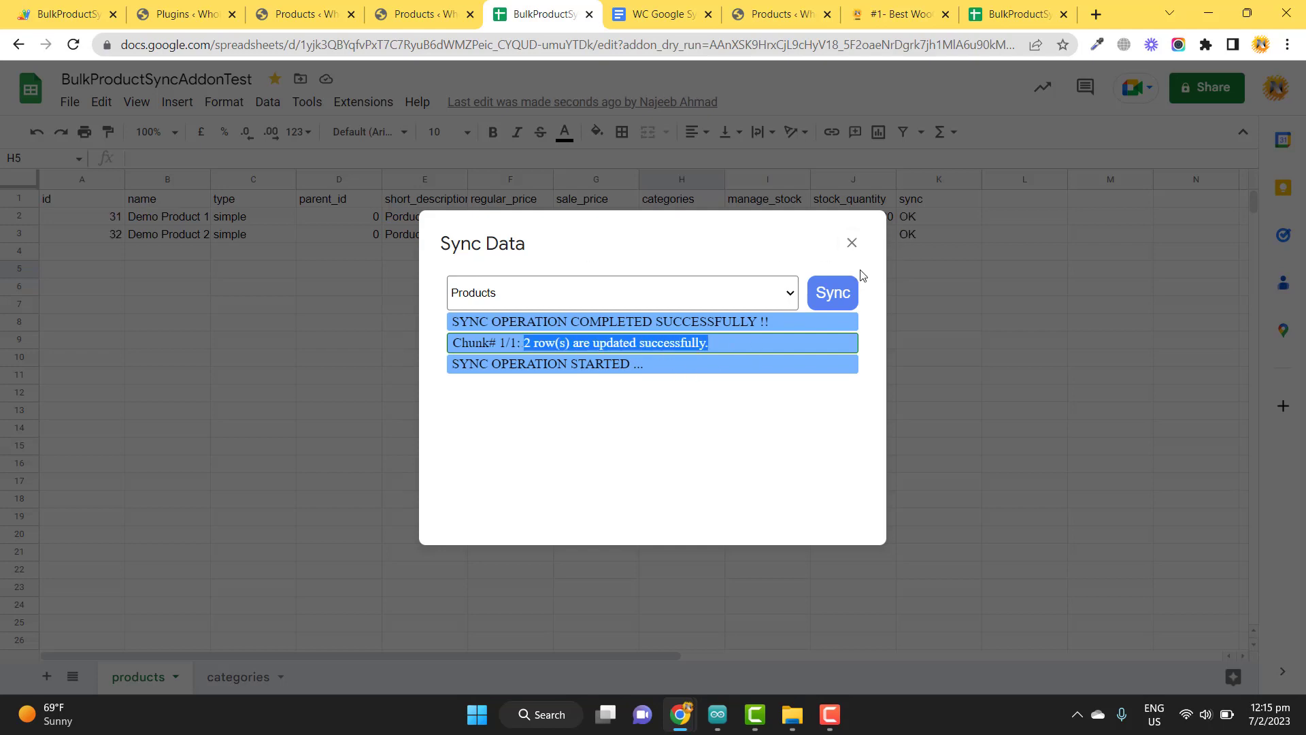
left_click(427, 9)
left_click(30, 347)
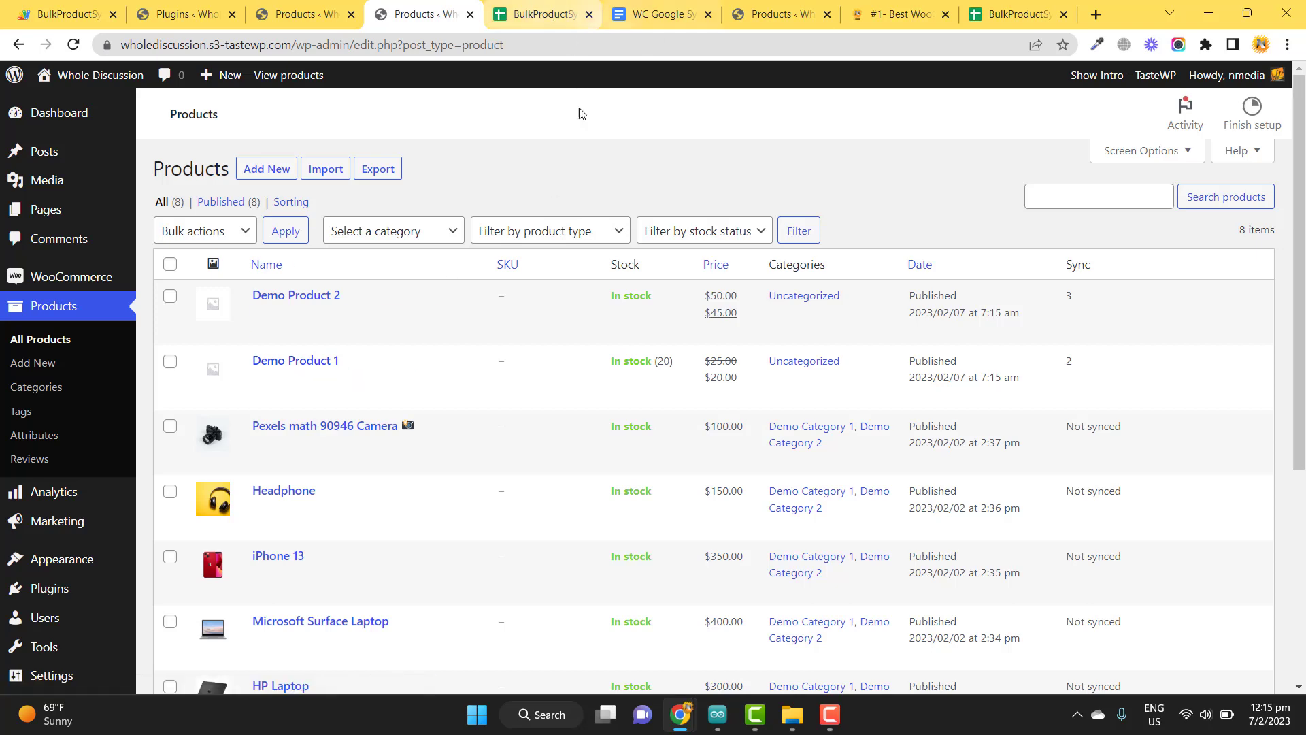
Step: Return to the products sheet, close the Sync Data dialog, and check the ids assigned to the two demo products
left_click(544, 14)
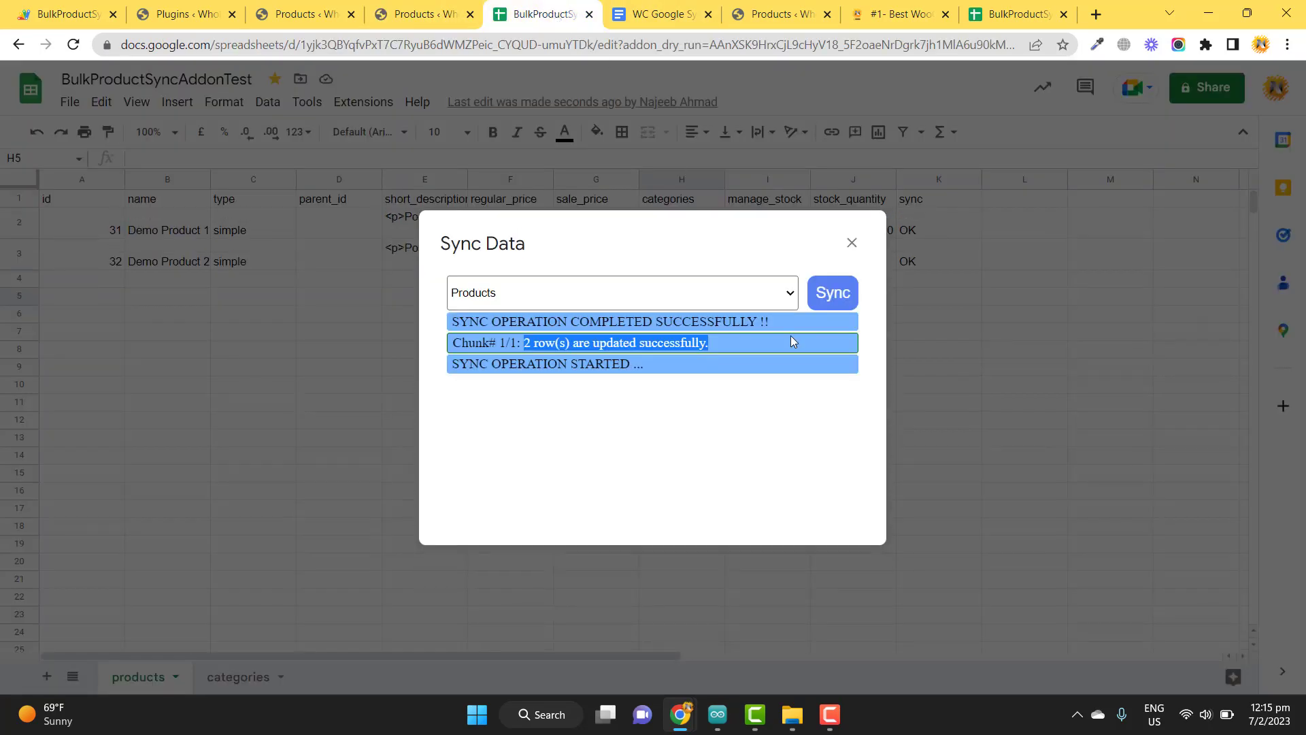
left_click(851, 243)
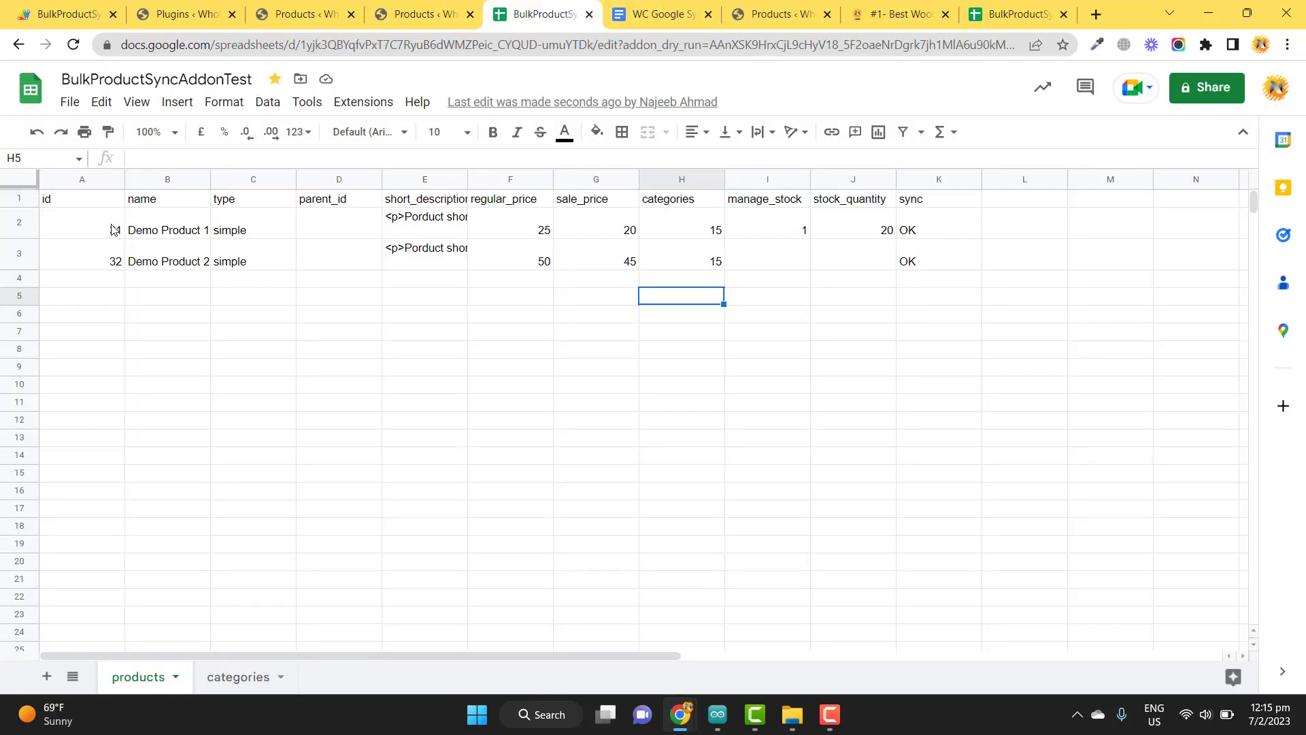
left_click_drag(114, 230, 115, 262)
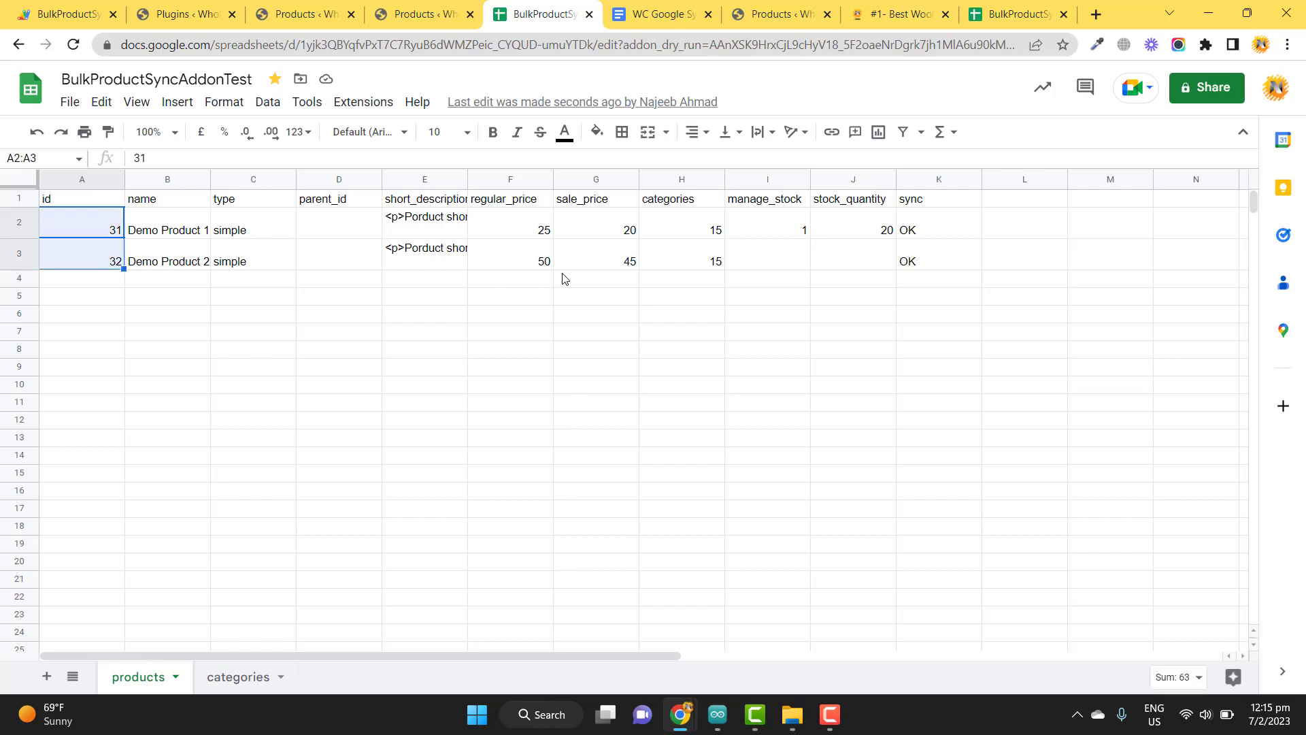
left_click(656, 15)
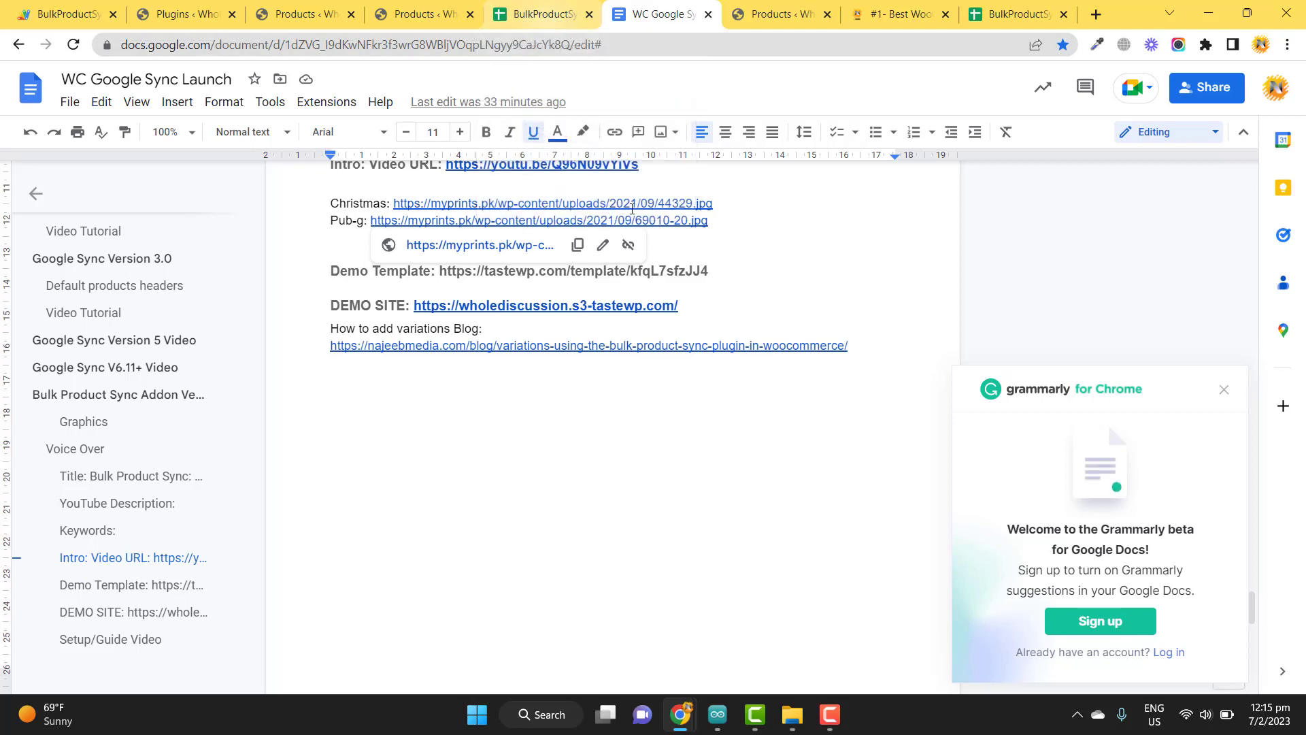
left_click(542, 14)
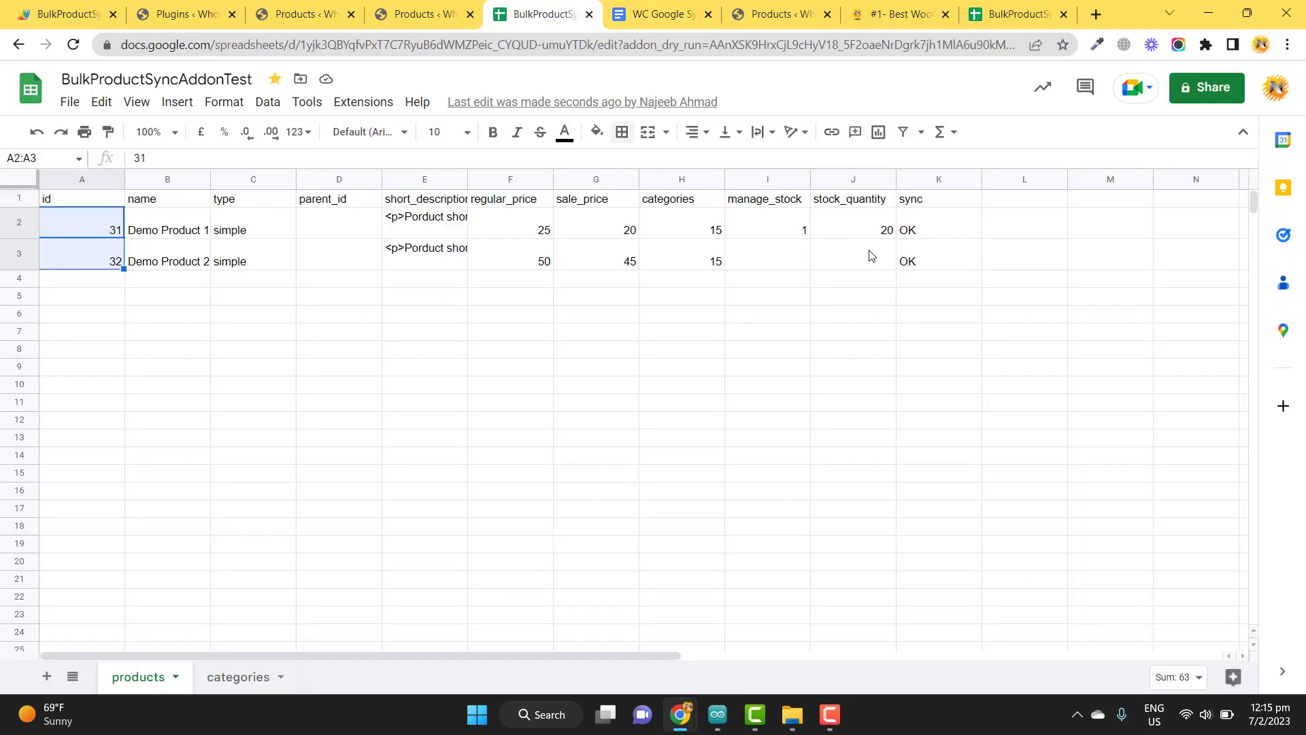
Step: Insert a column before the sync column in the products sheet and give it the header "images"
left_click(916, 185)
right_click(916, 185)
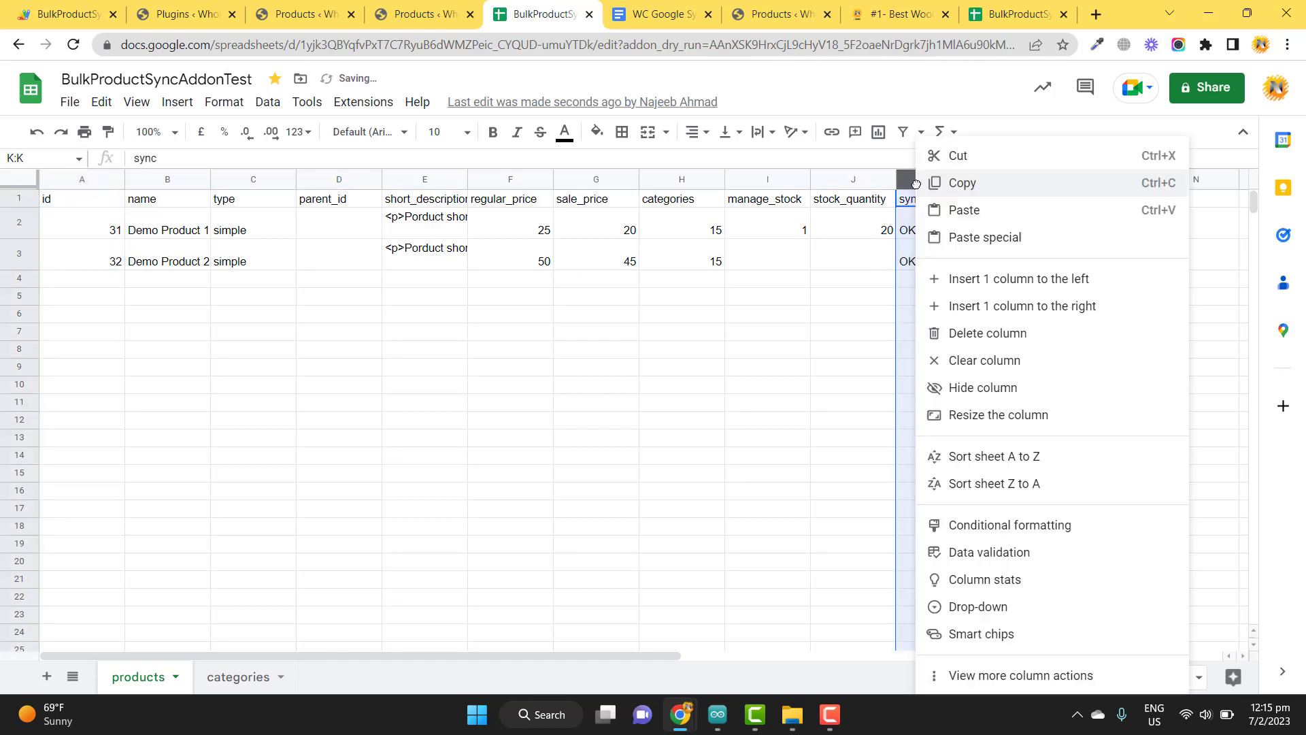
left_click(952, 279)
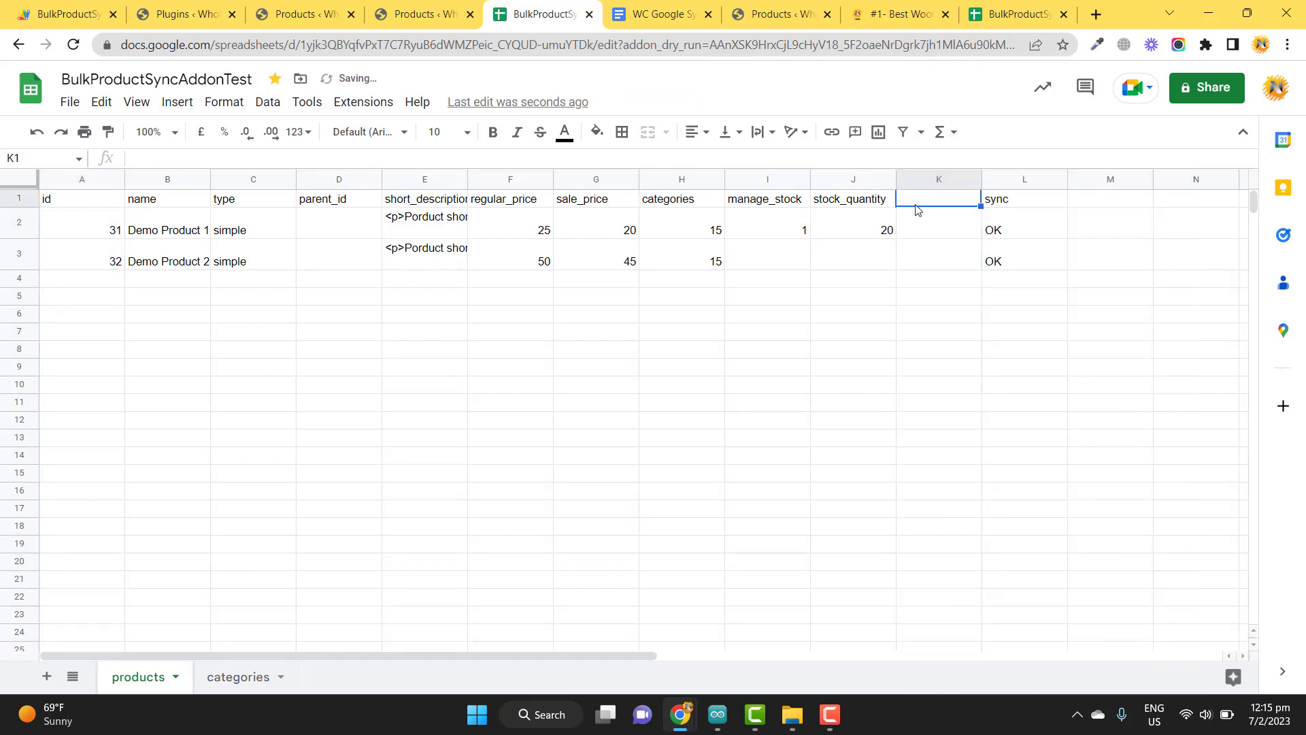
type("images")
key("Return")
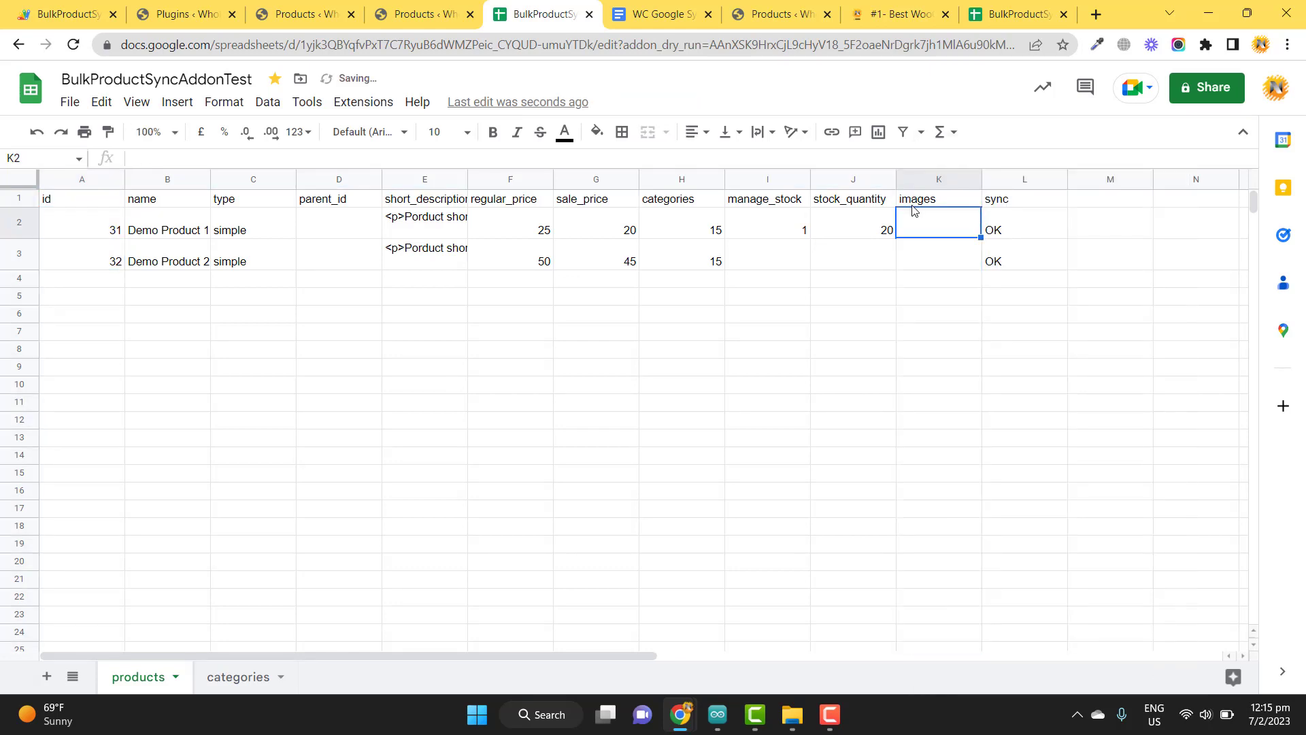
Step: Find the camera picture in the WordPress Media Library and copy its item ID from the page address
double_click(908, 232)
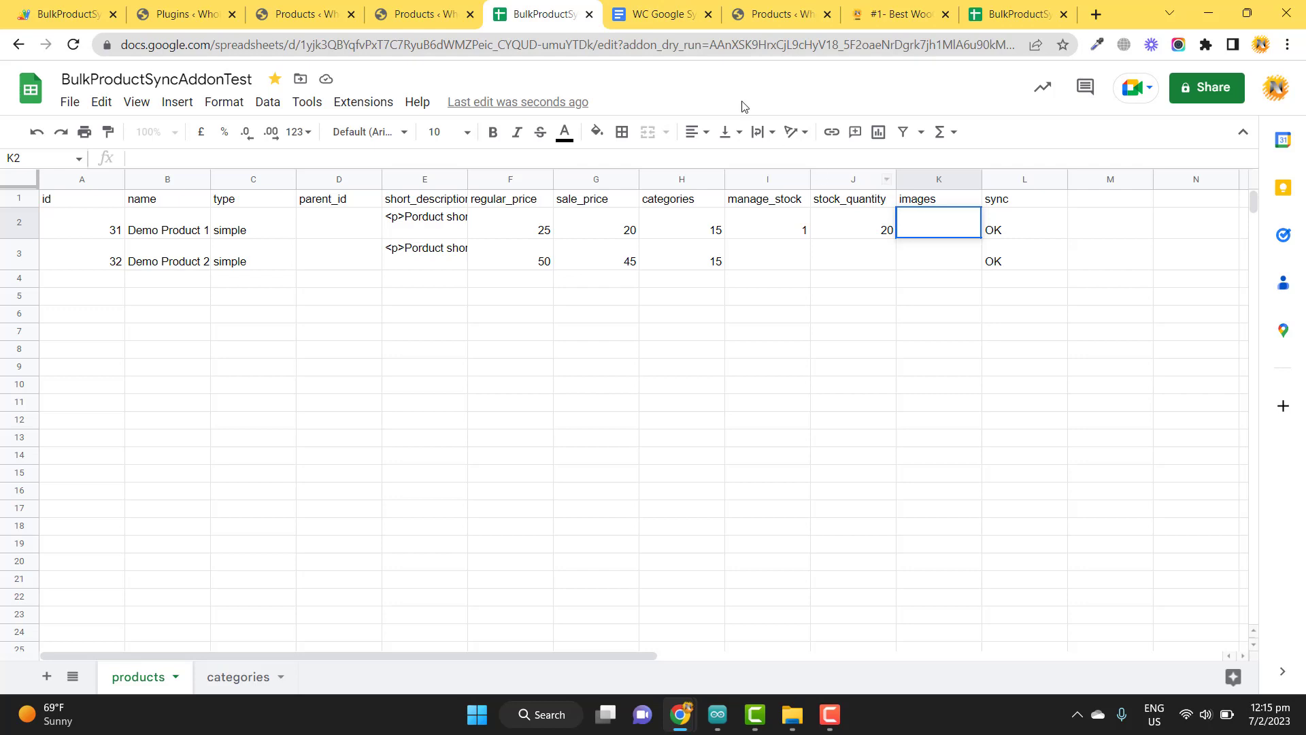
left_click(196, 15)
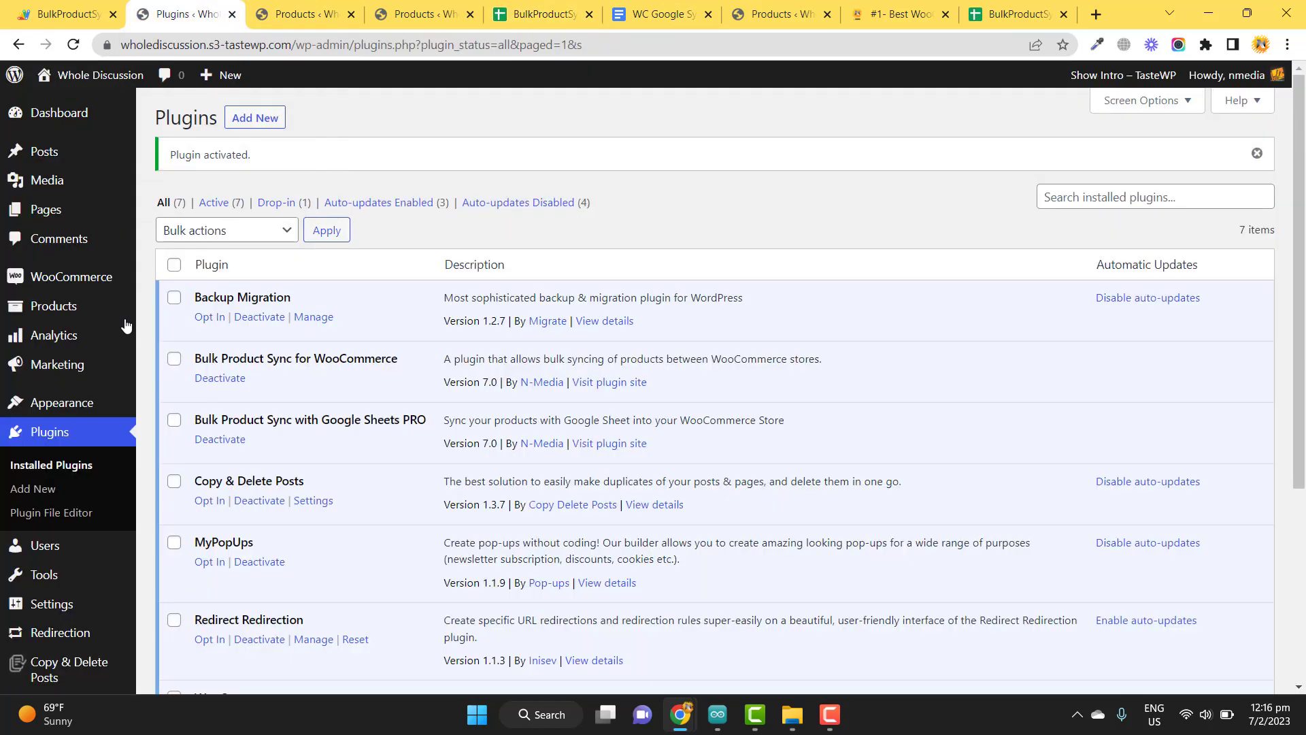
left_click(66, 189)
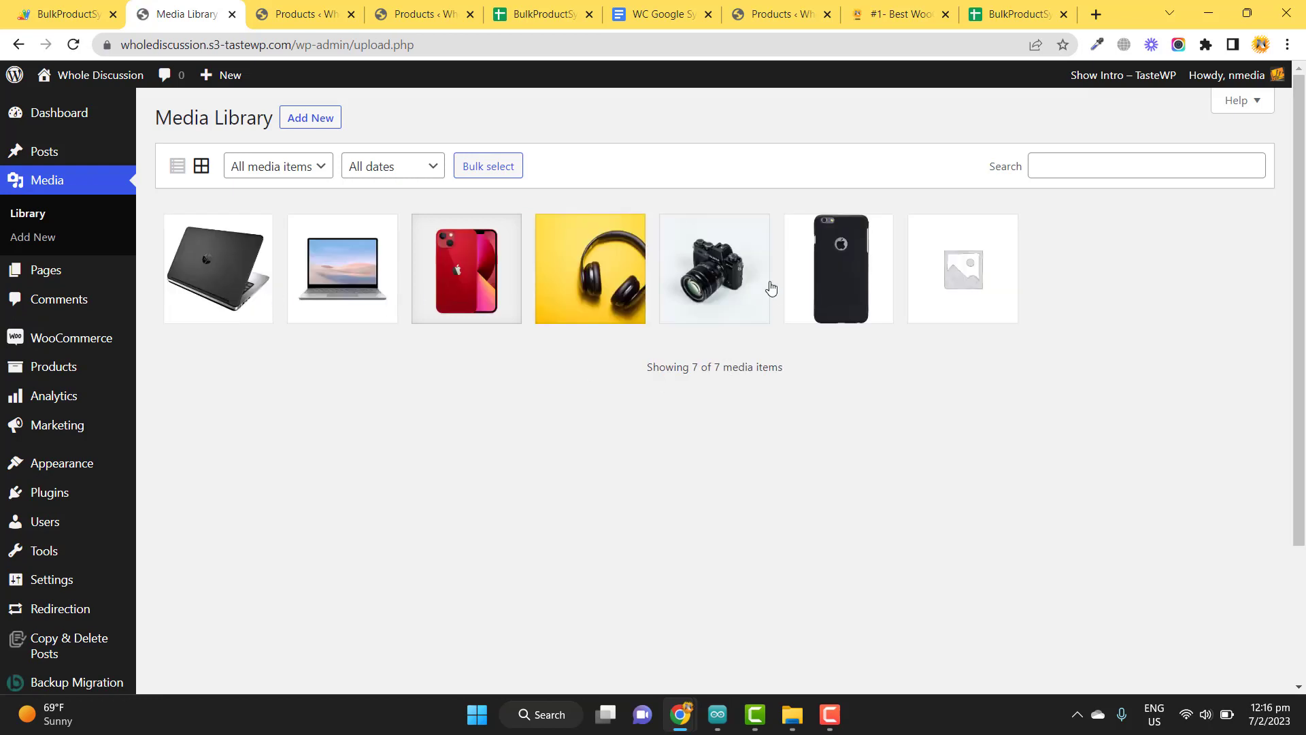
left_click(736, 291)
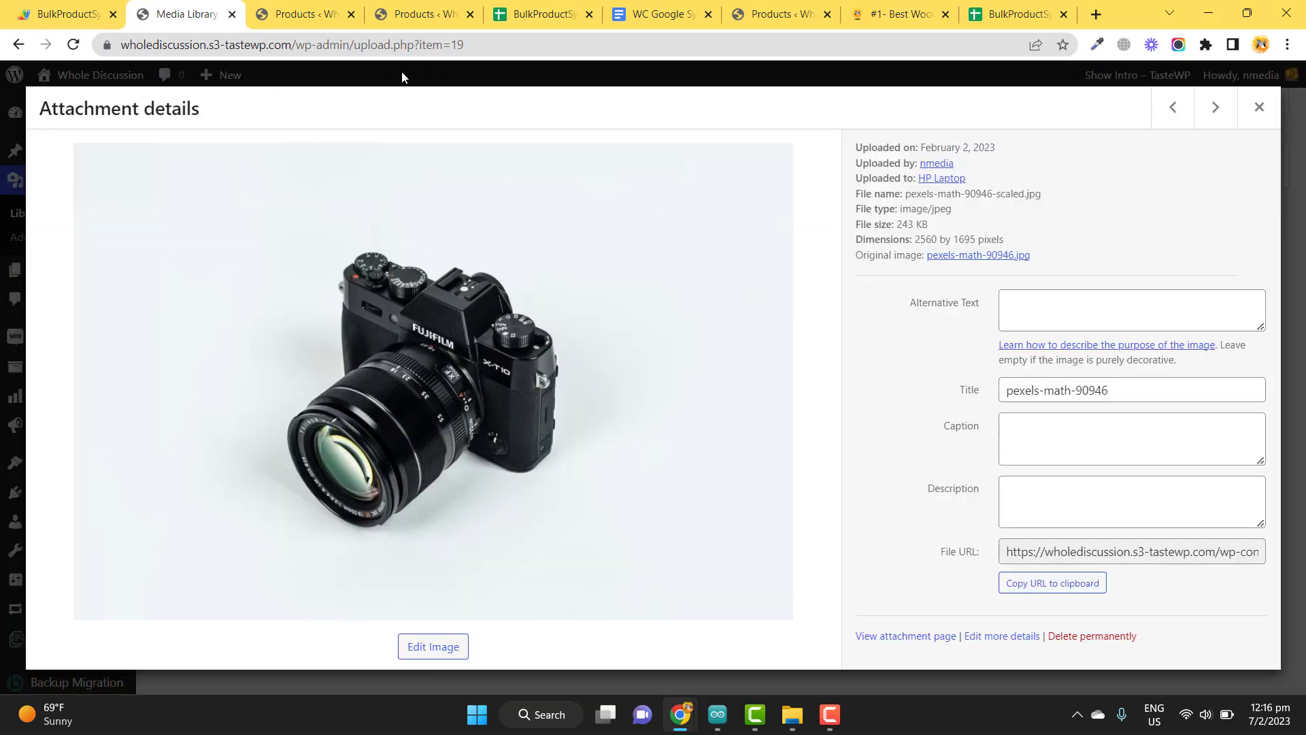
left_click_drag(455, 44, 533, 44)
key("ctrl+c")
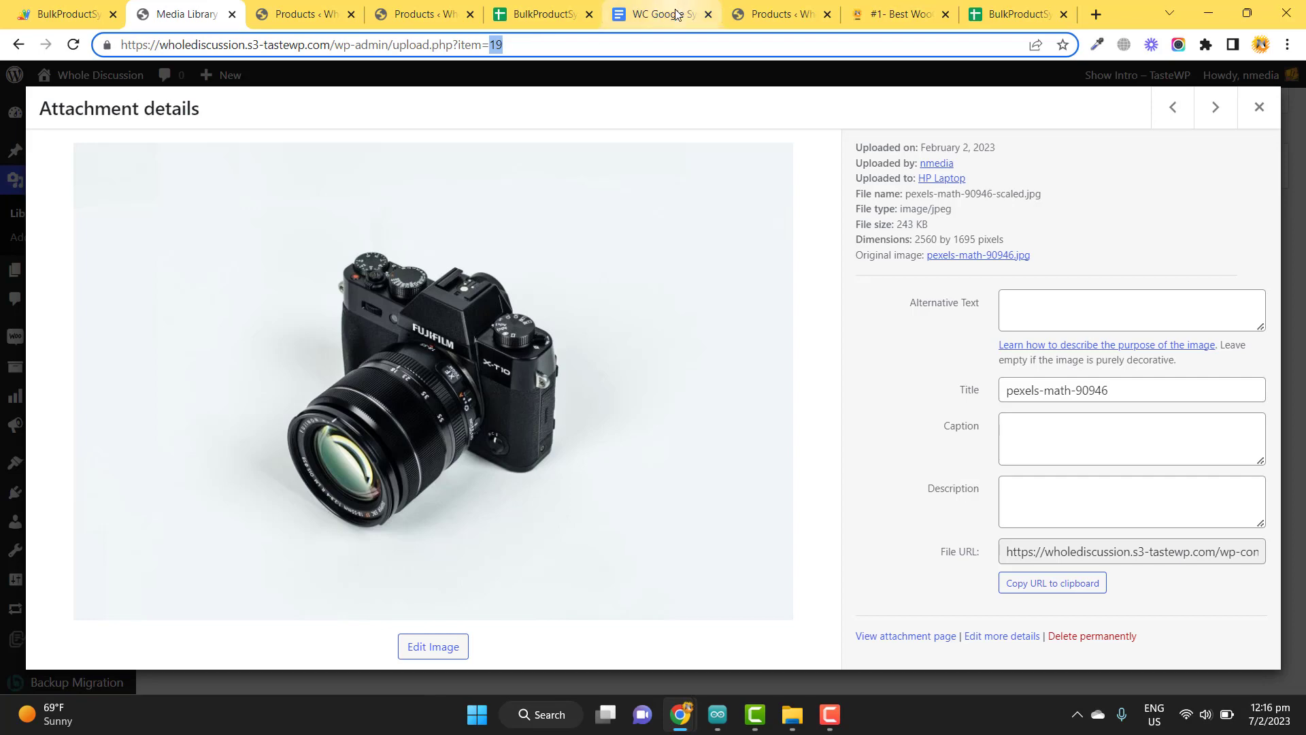
Step: In the BulkProductSyncAddonTest products sheet, enter image ID 19 in the images column for both demo products
left_click(782, 19)
left_click(1006, 18)
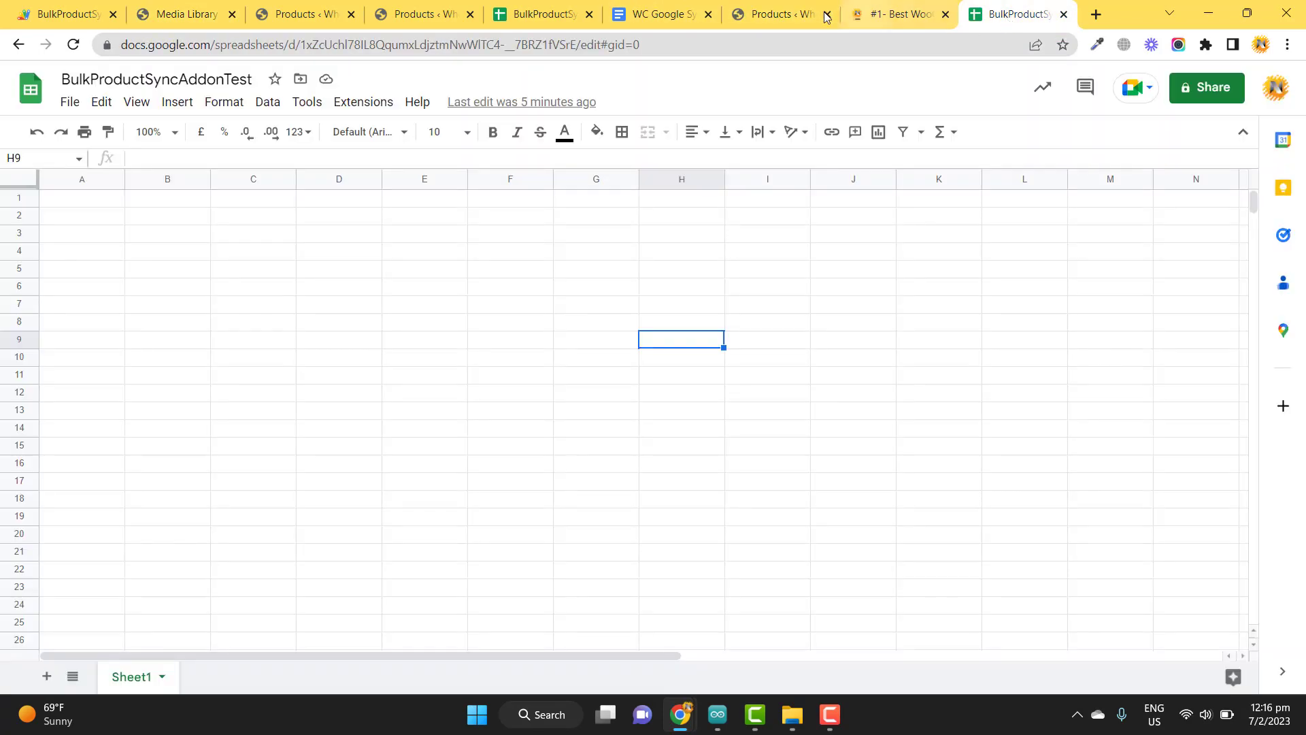
left_click(544, 15)
type("19")
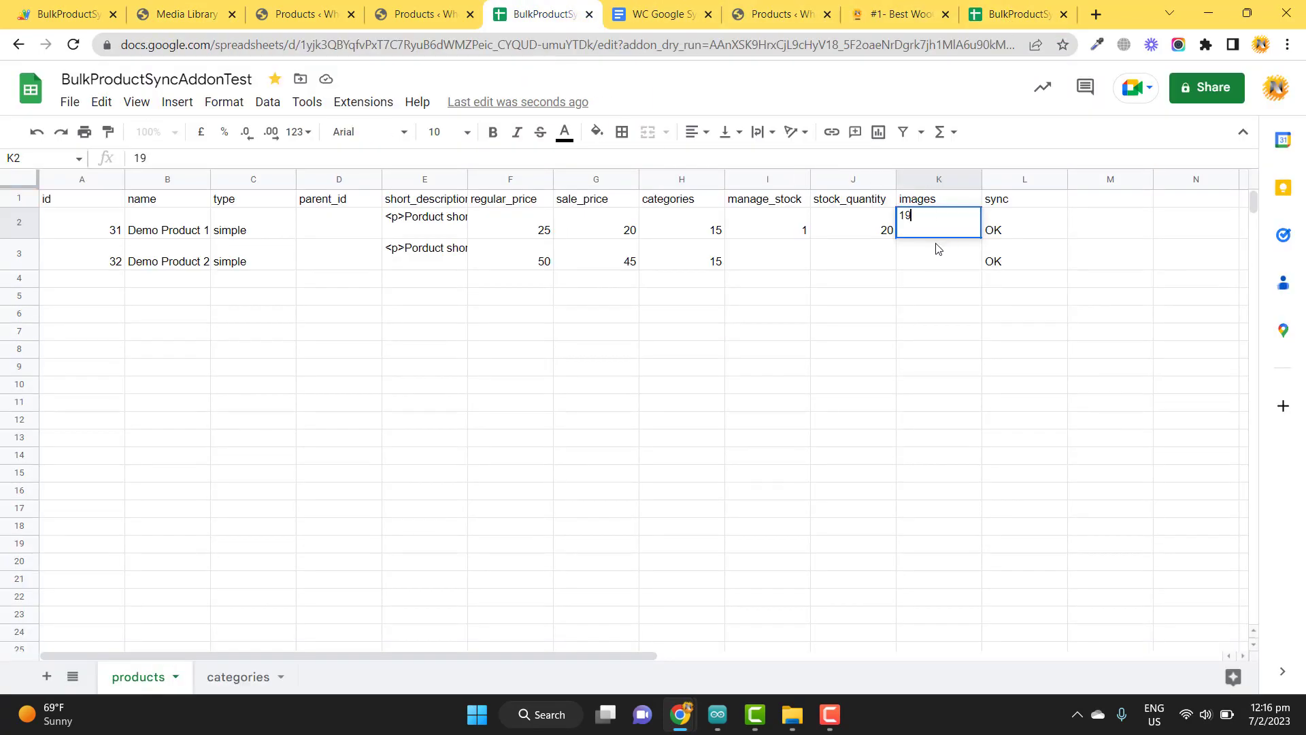
left_click(930, 251)
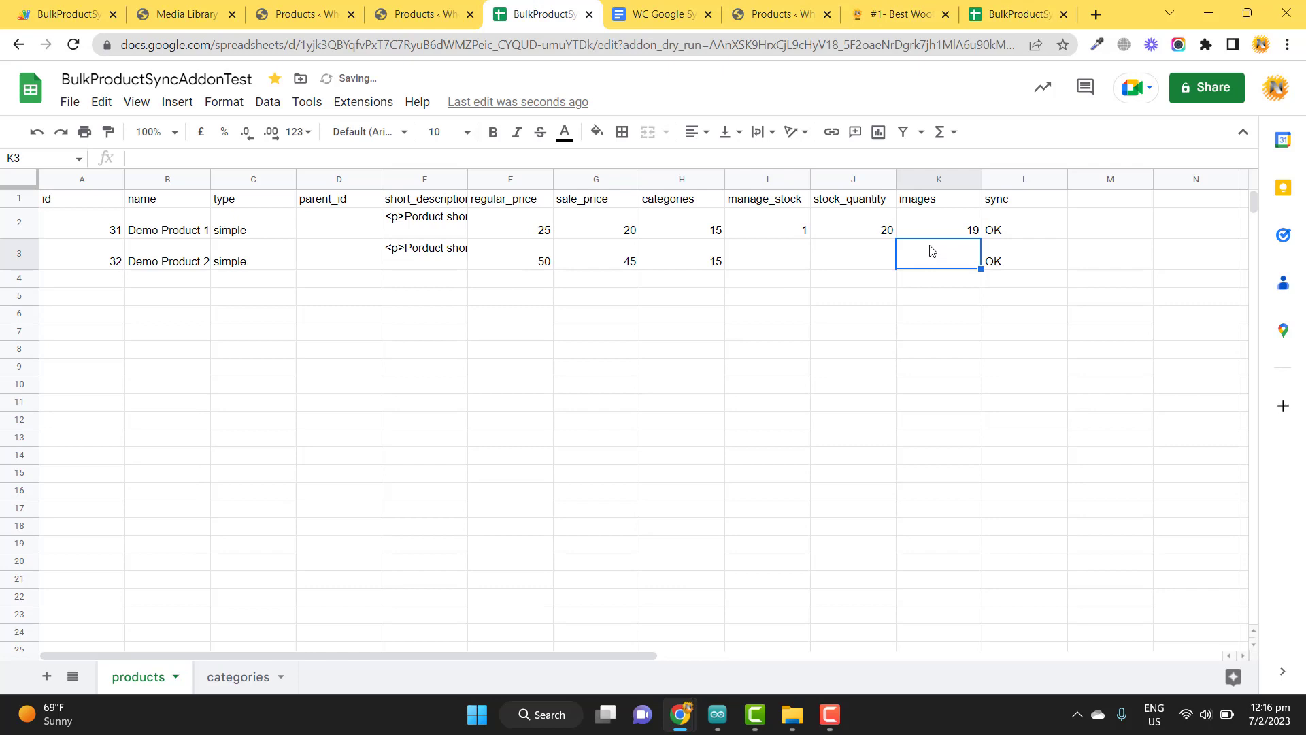
key("ctrl+v")
Step: Clear the sync values of both demo product rows
key("Right")
key("shift+Up")
key("Delete")
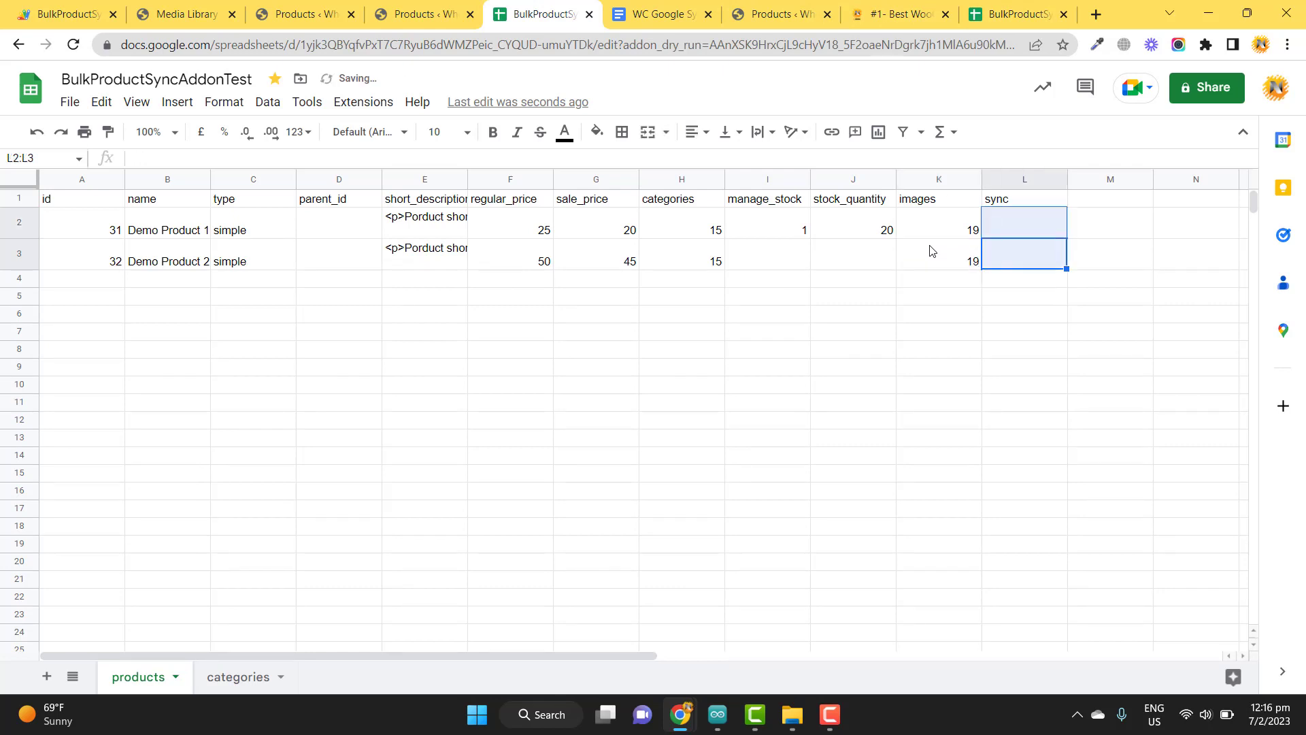
Step: Run the BulkProductSynAddonV7 Sync Data operation for the Products sheet
left_click(363, 102)
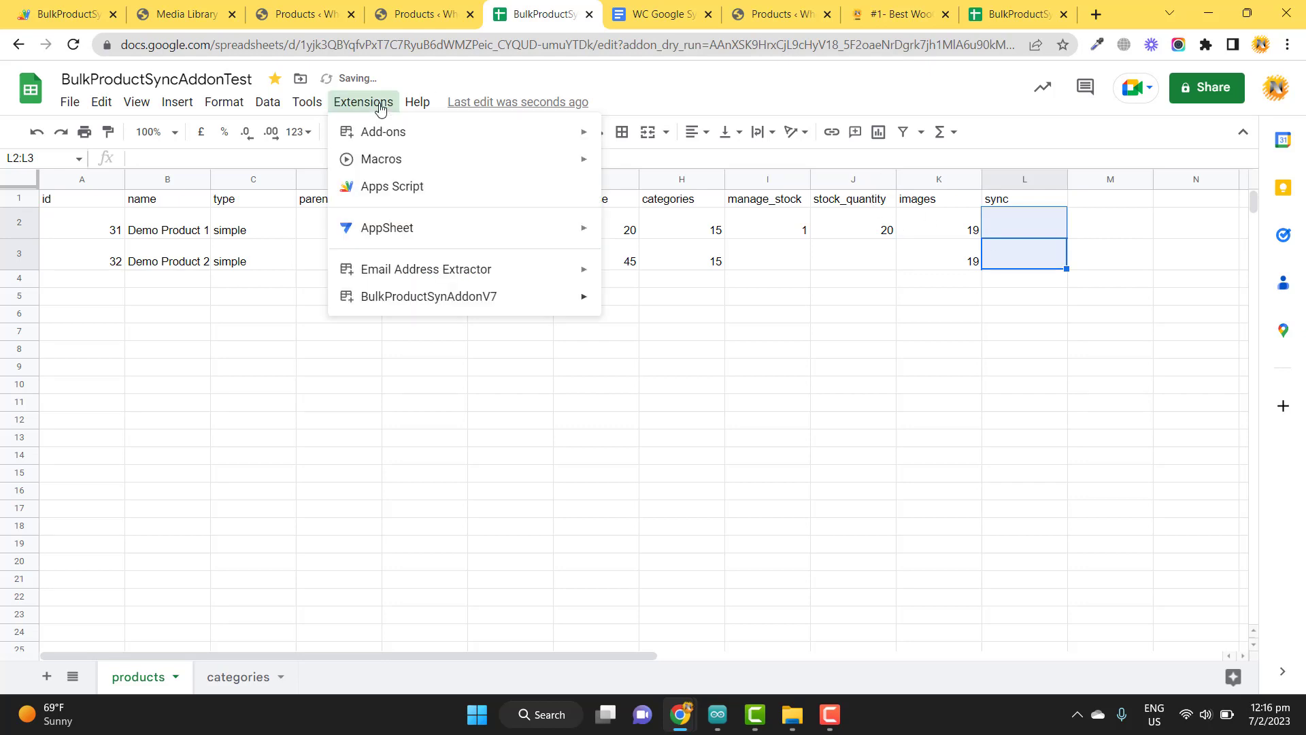
mouse_move(545, 310)
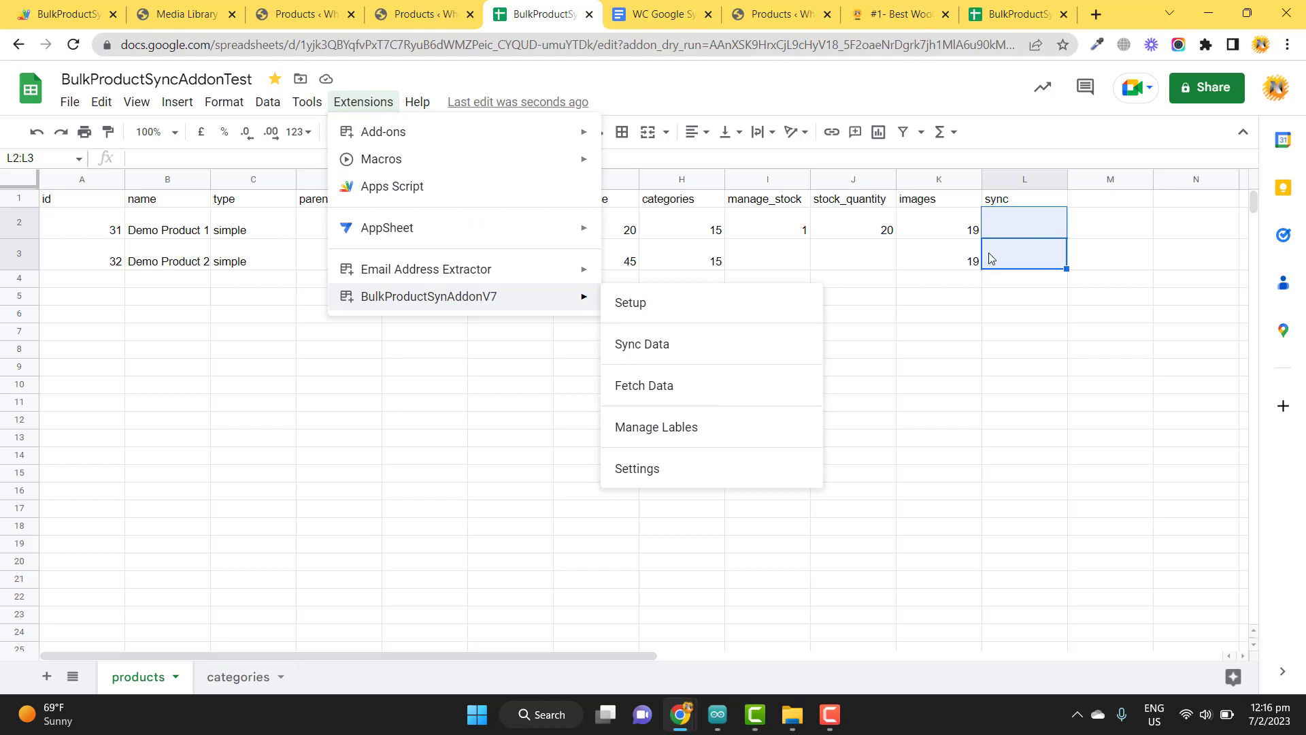
left_click(693, 350)
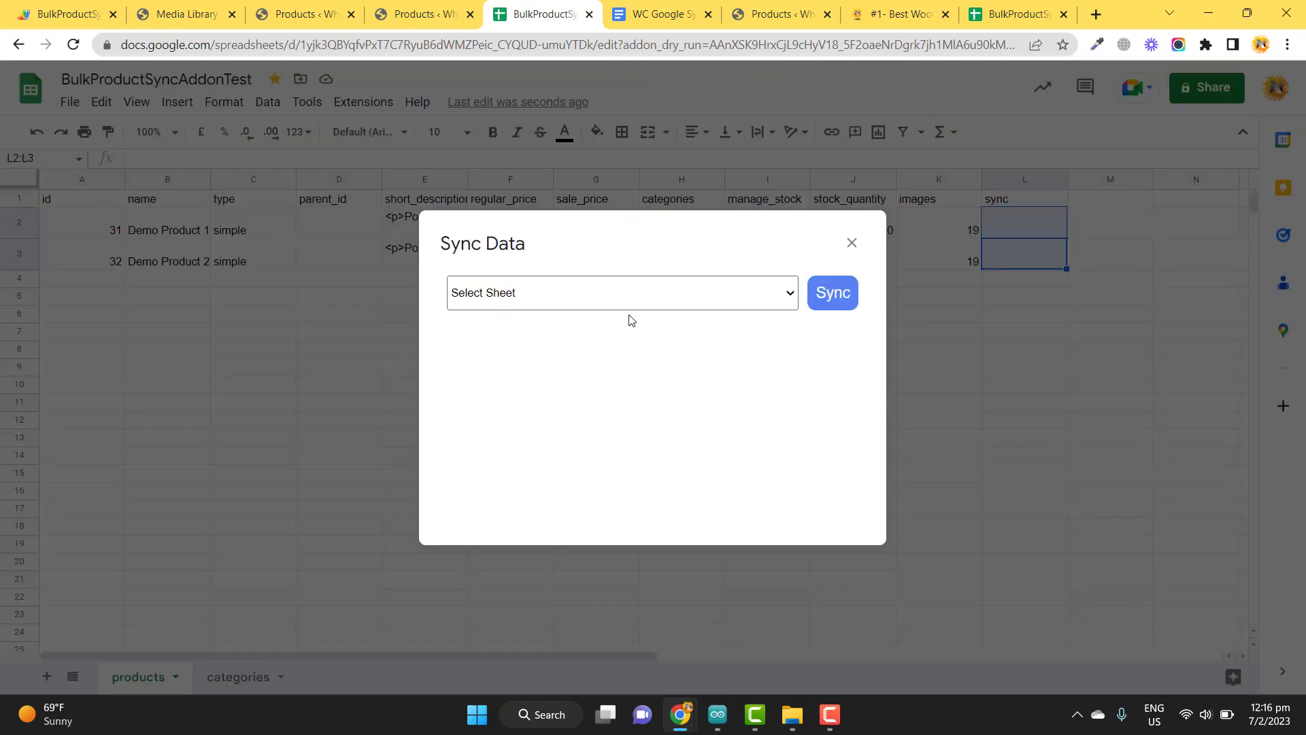
left_click(626, 300)
left_click(592, 331)
left_click(827, 304)
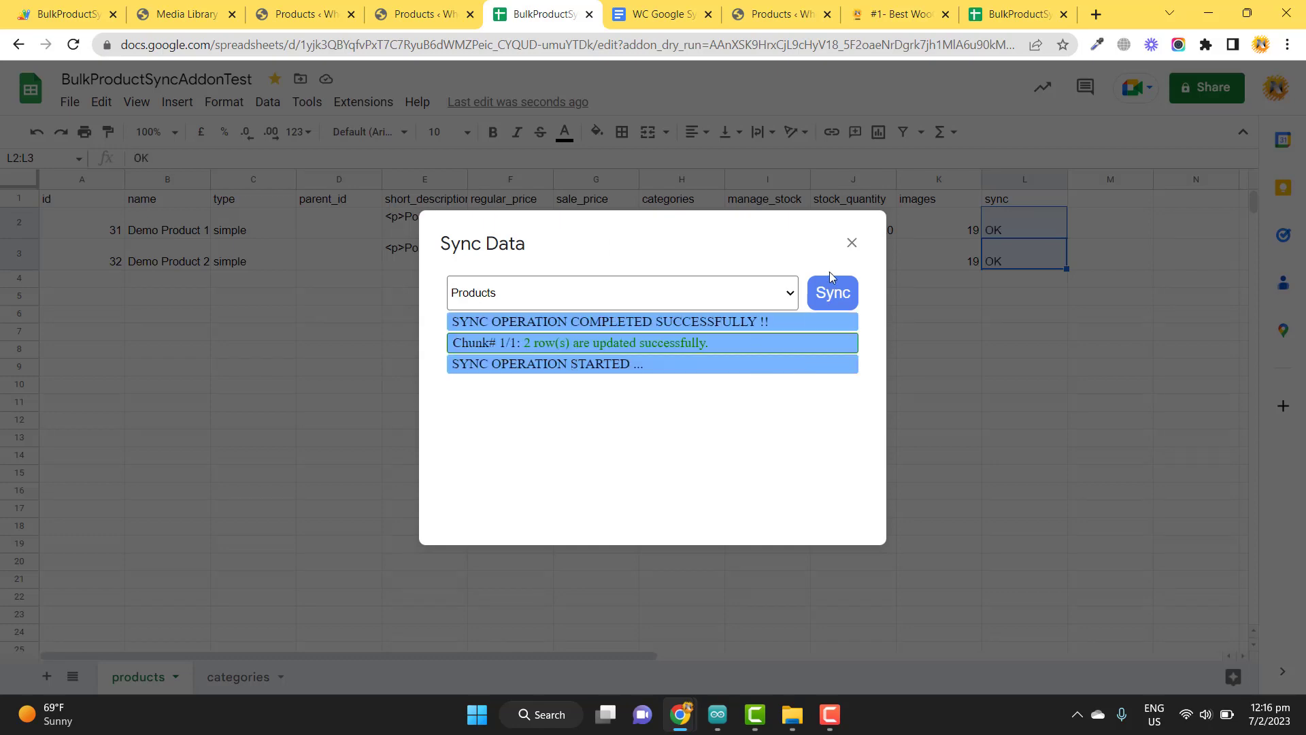
Step: Close the Sync Data dialog and reload the WooCommerce product list to check the demo products' images
left_click(851, 242)
left_click(418, 26)
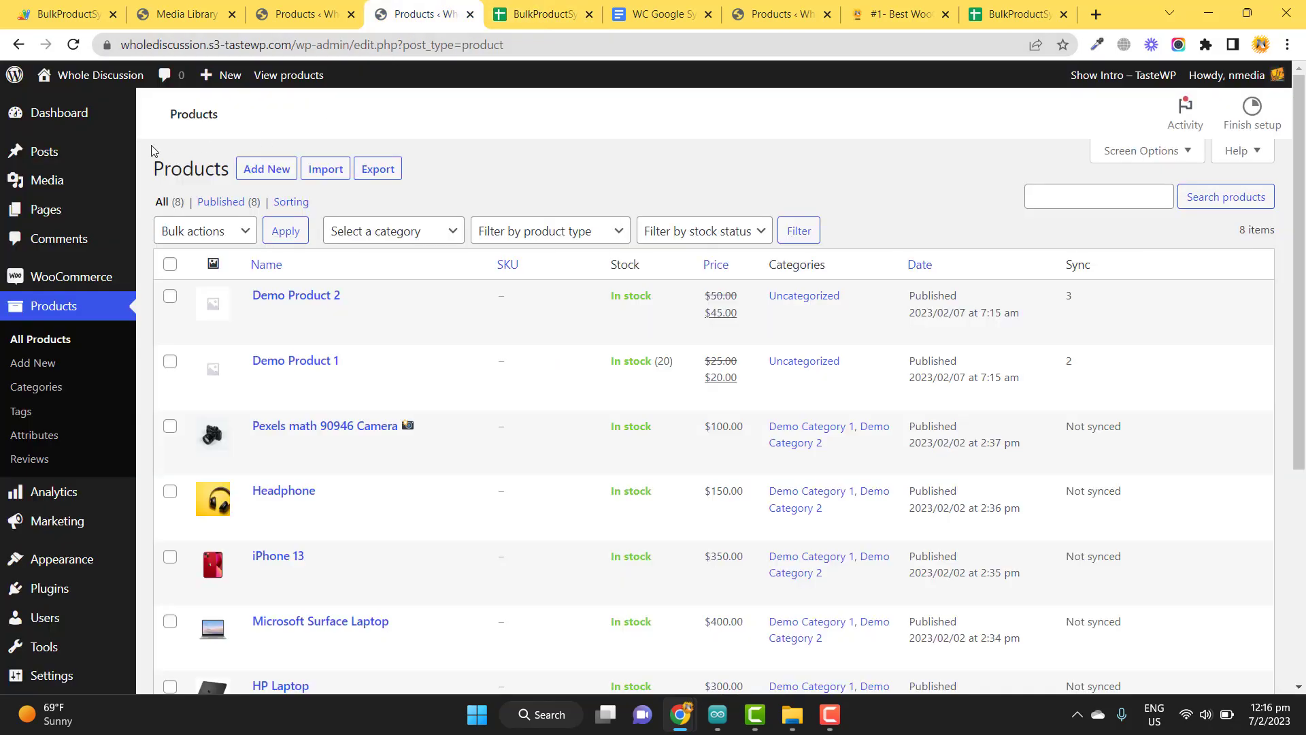
left_click(75, 46)
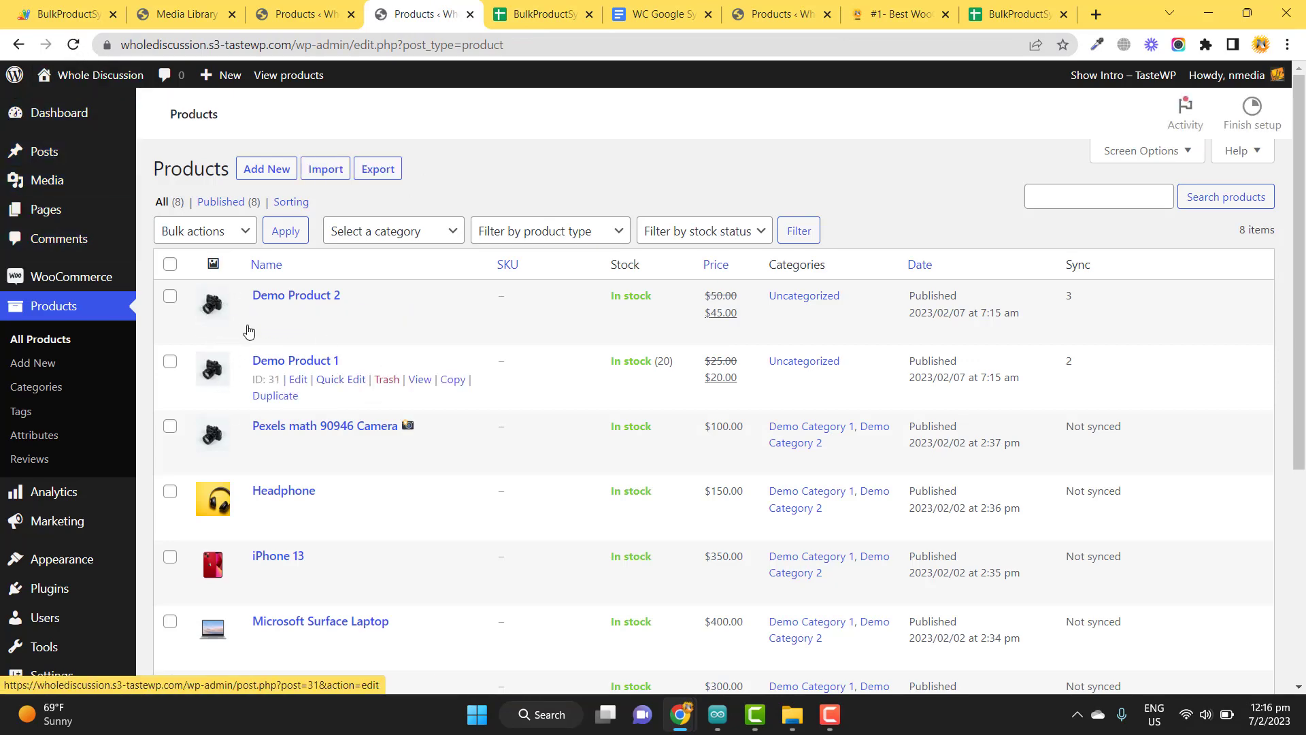
Step: In the products sheet, insert a column before the sync column and give it the header "attributes"
left_click(656, 14)
left_click(568, 15)
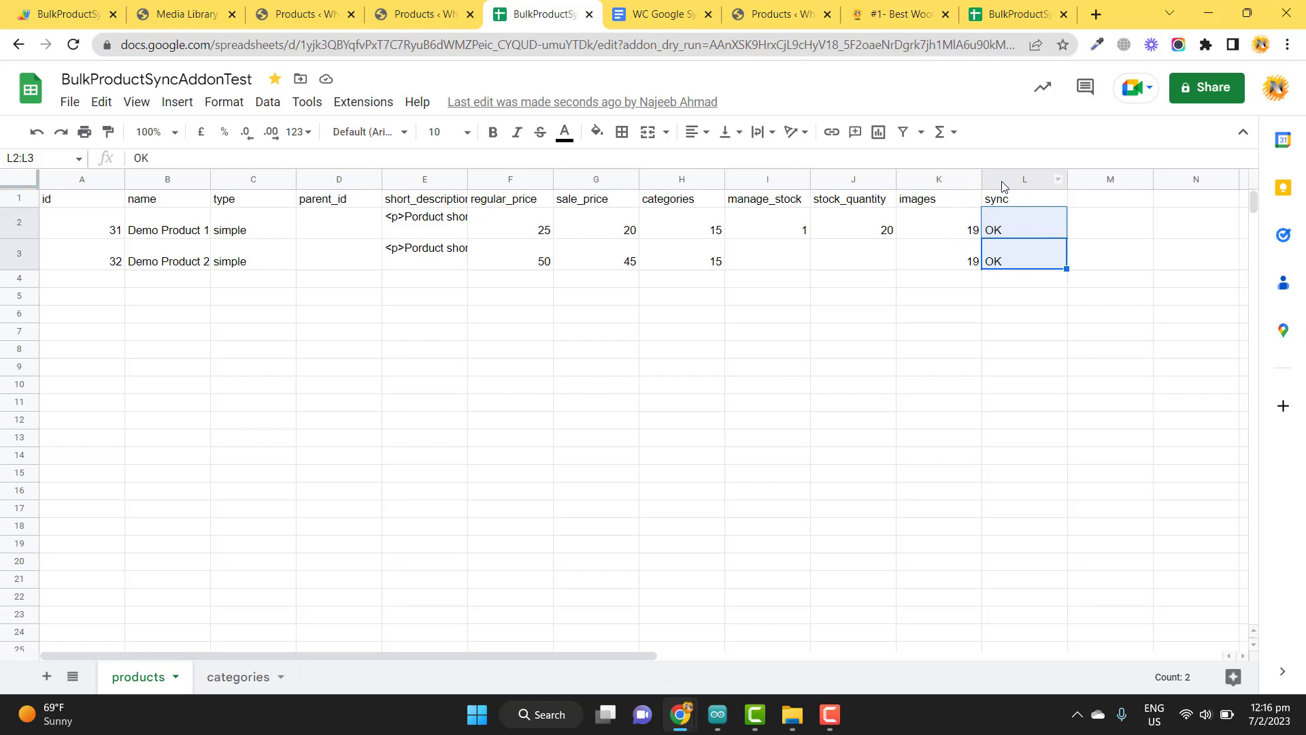
right_click(1000, 183)
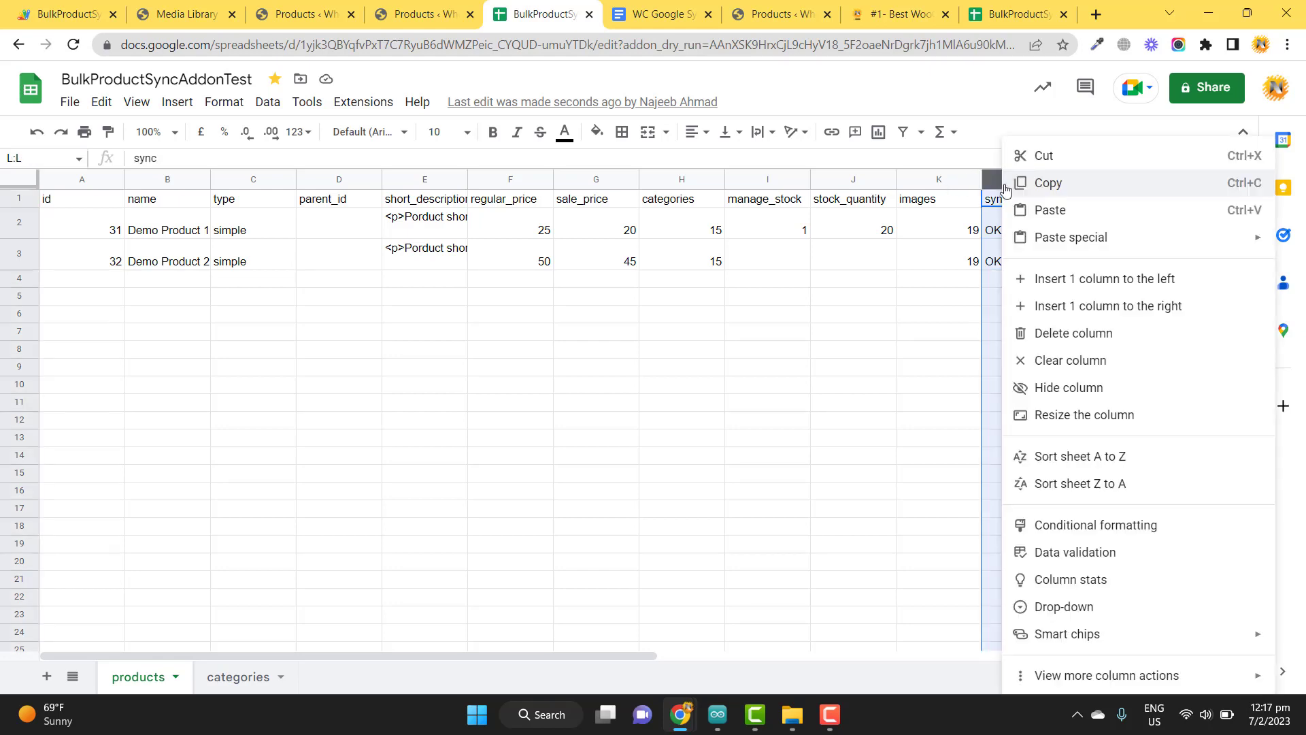
left_click(1017, 280)
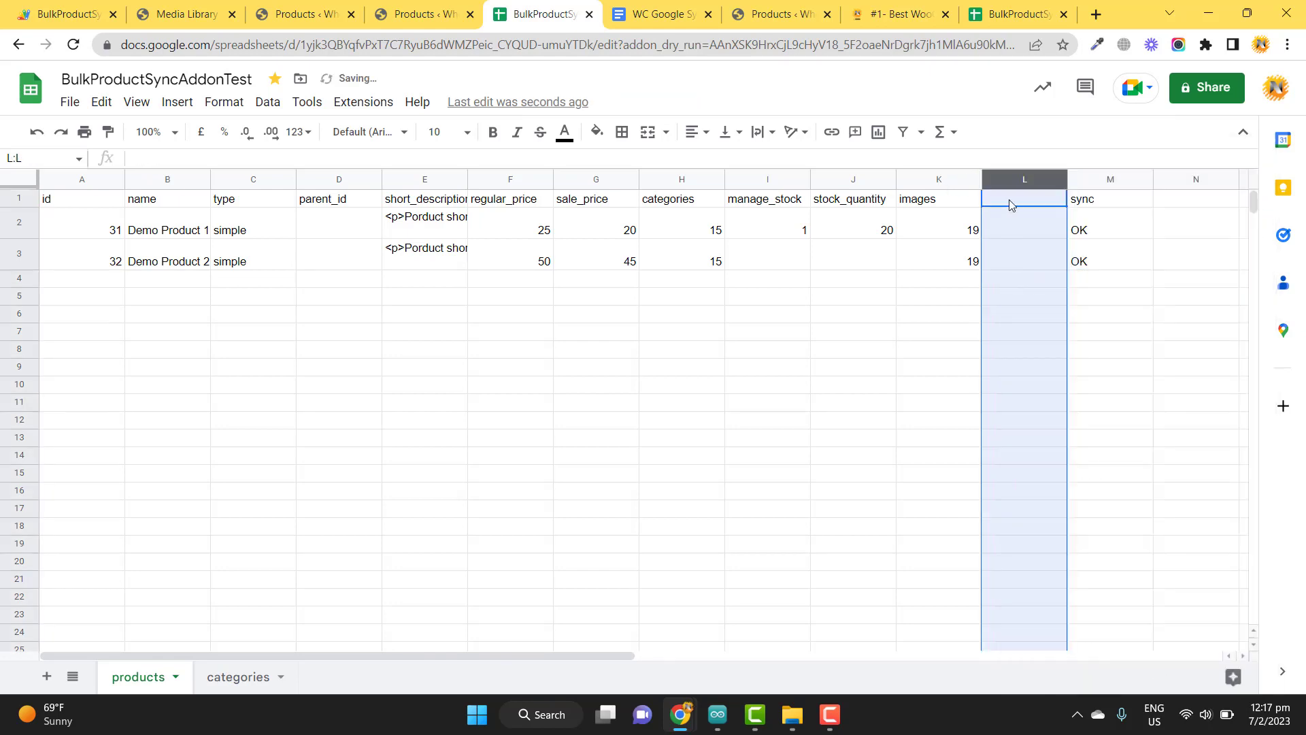
left_click(1001, 204)
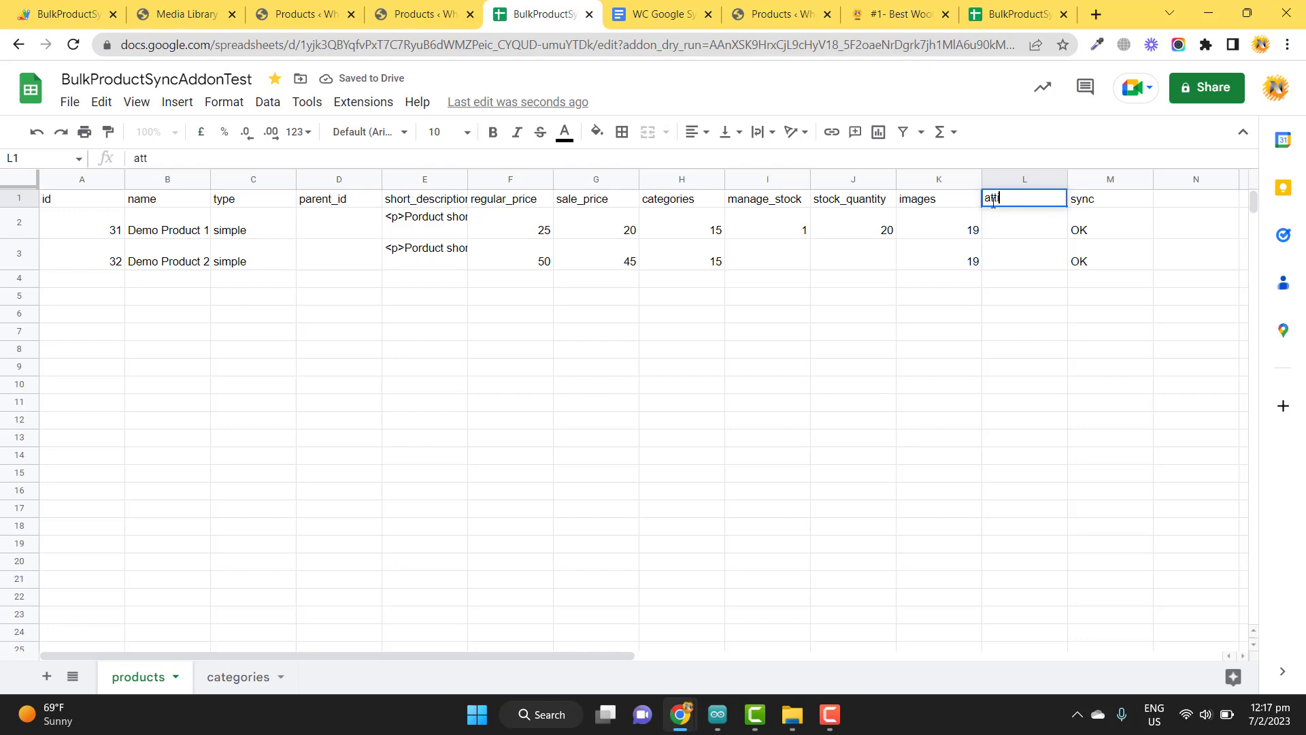
type("ibutes")
key("Return")
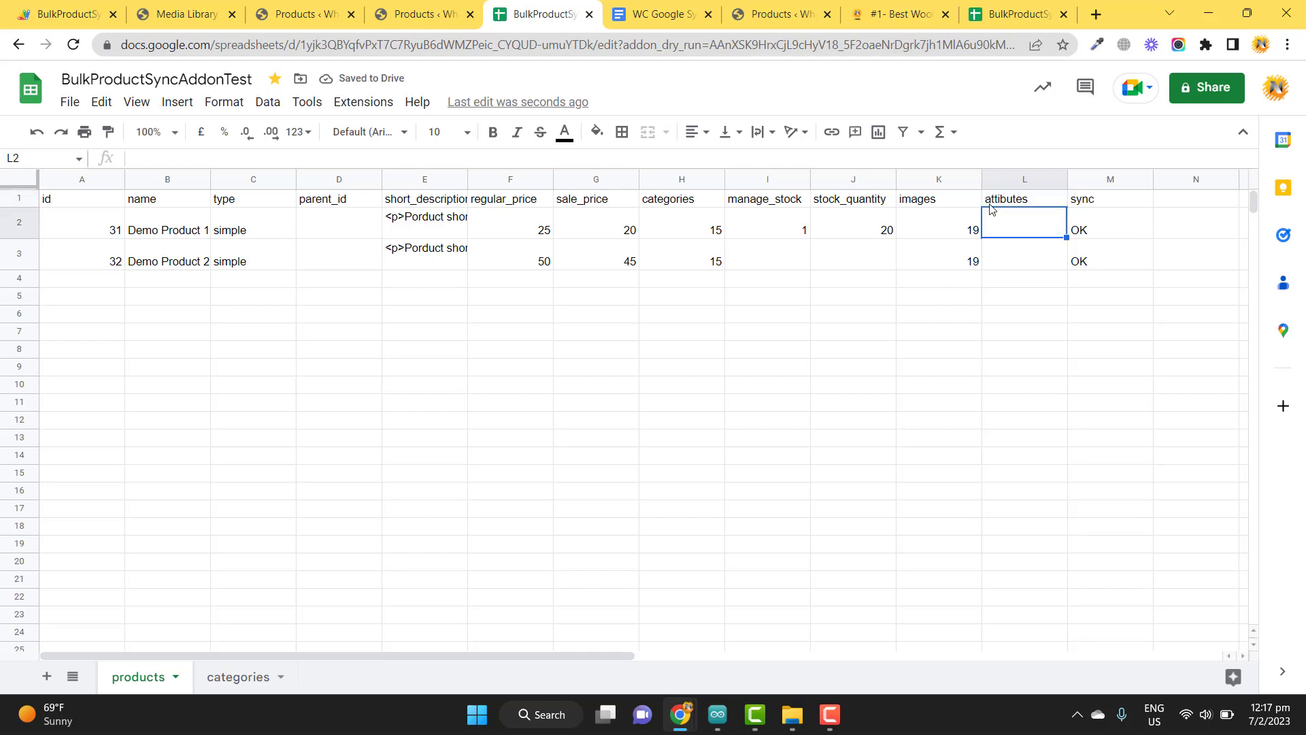
double_click(995, 204)
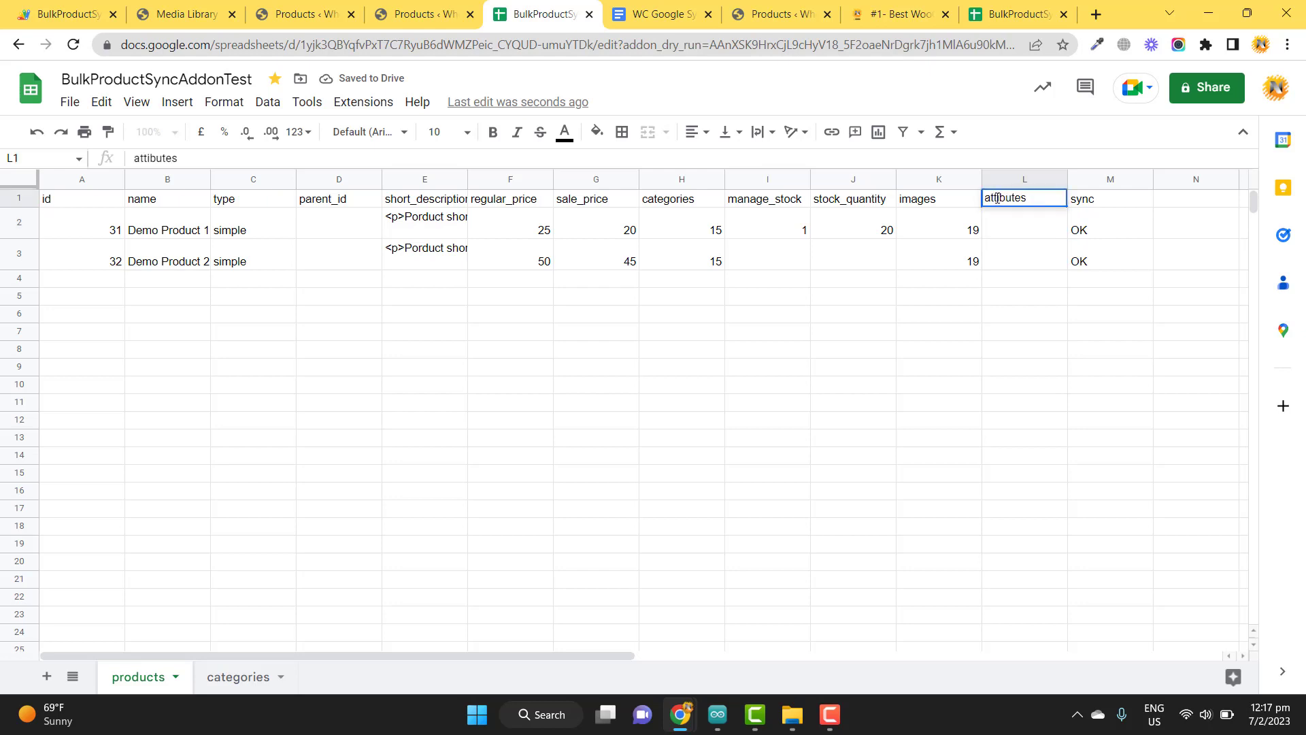
left_click(997, 198)
type("r")
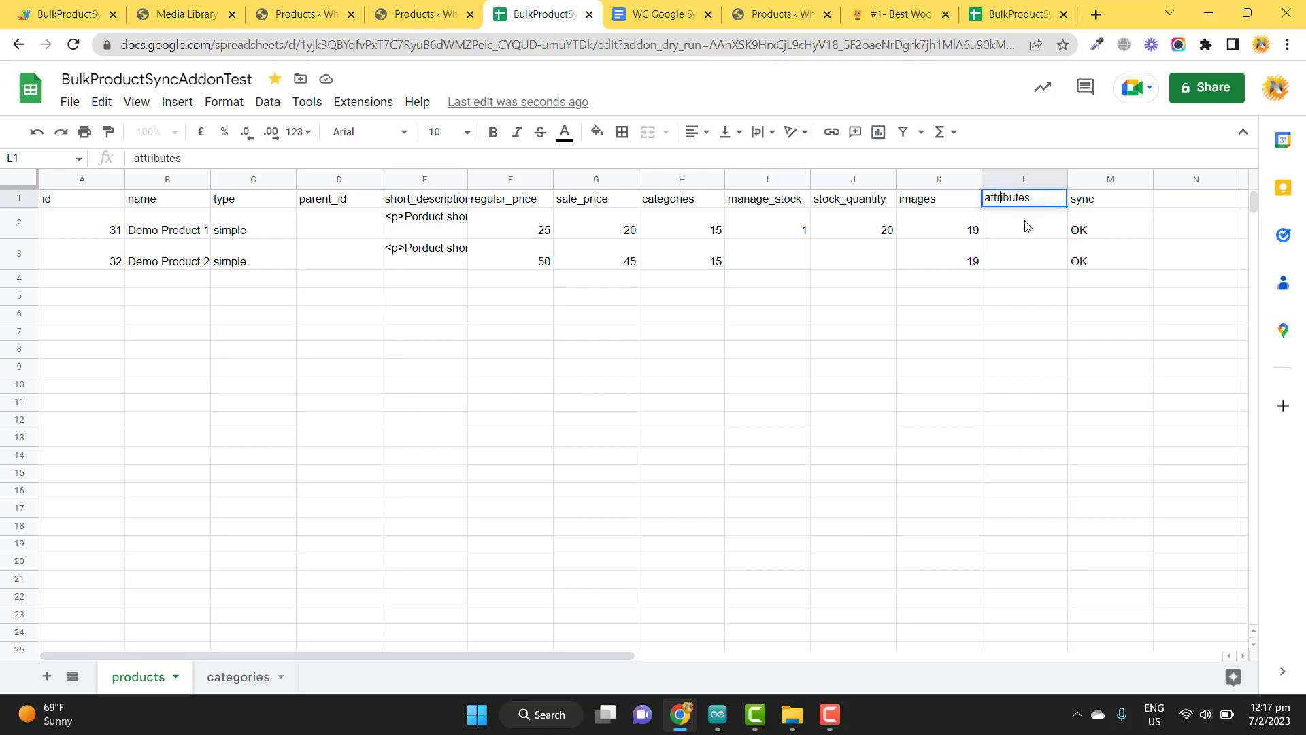
left_click(1024, 225)
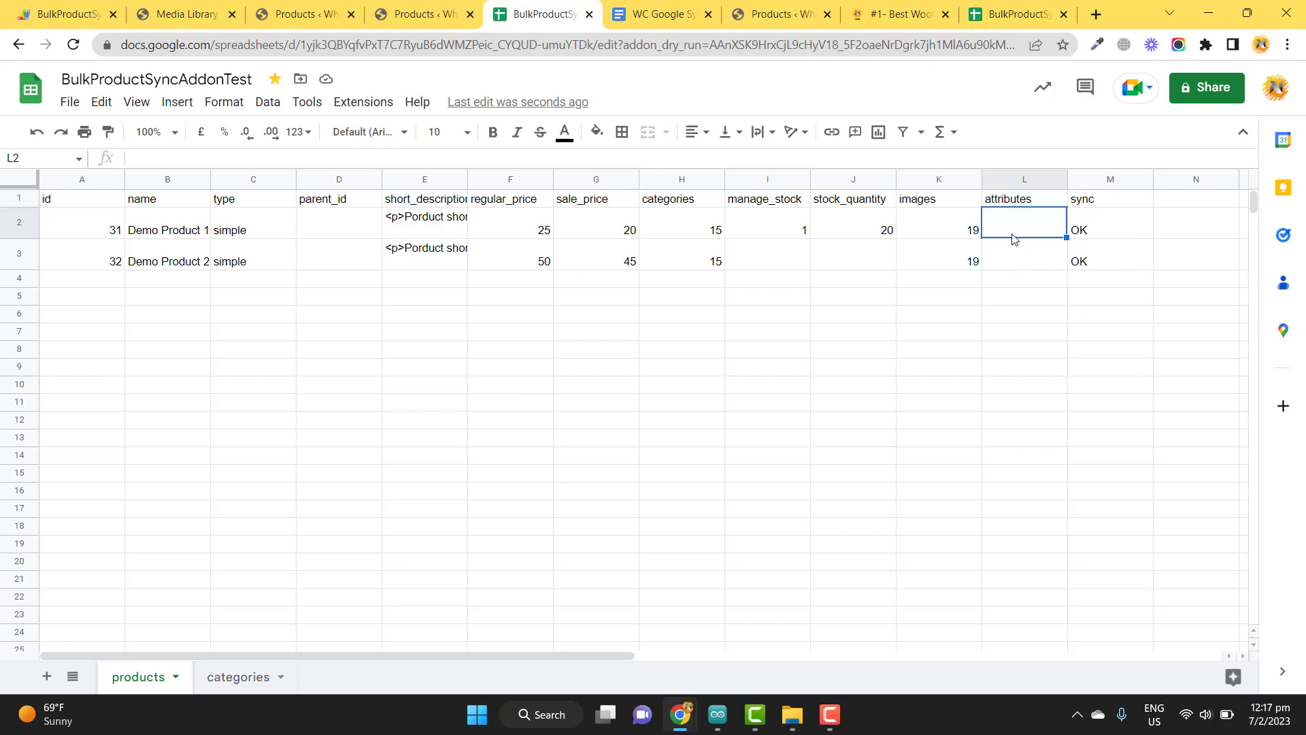
Step: Try to open the Manage Lables feature of the BulkProductSynAddonV7 add-on
left_click(381, 105)
mouse_move(495, 300)
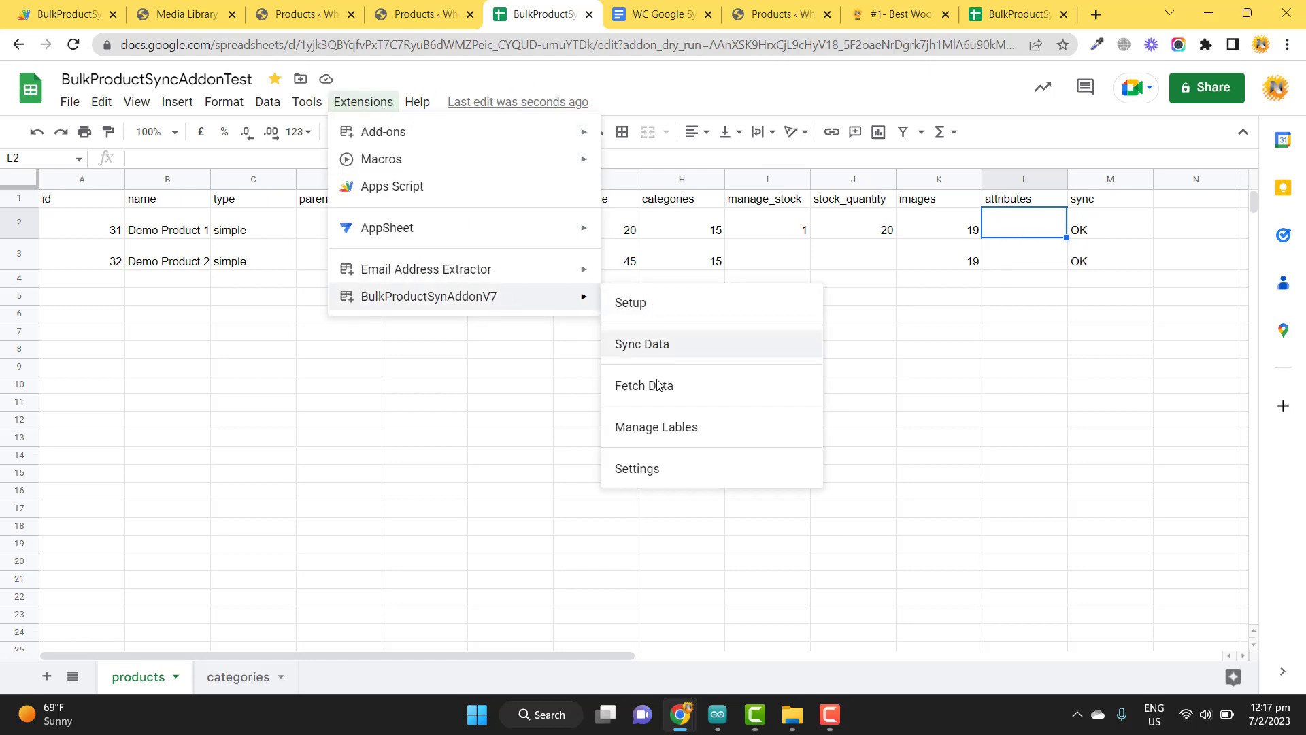
left_click(685, 427)
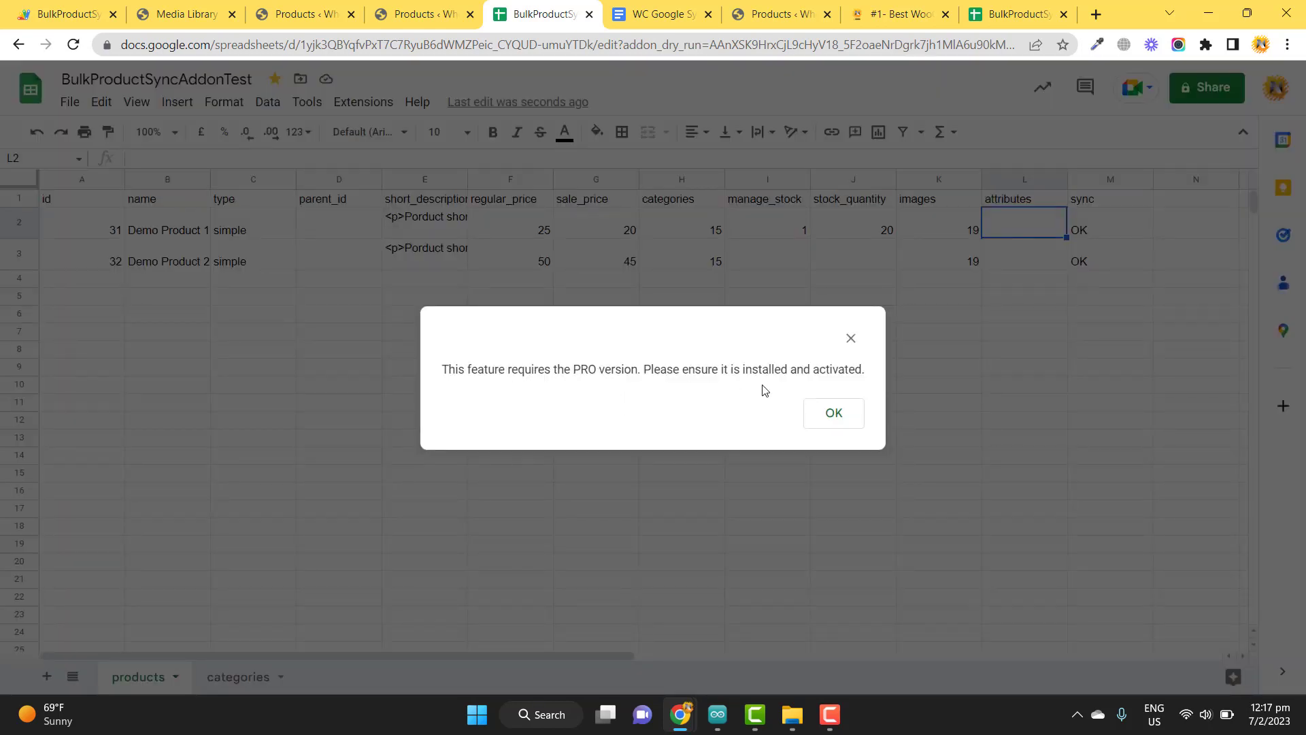
Step: Dismiss the PRO version message and check the store's installed plugins for Bulk Product Sync with Google Sheets PRO
left_click(819, 406)
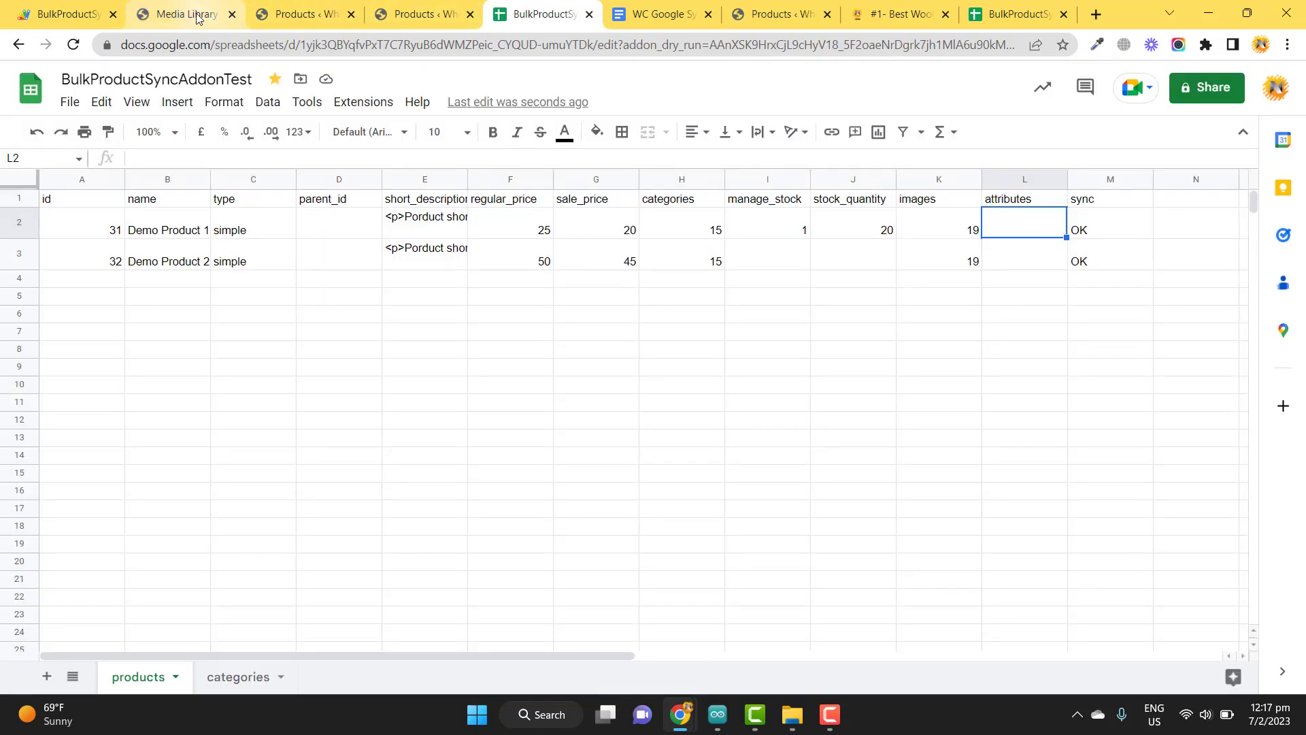
left_click(217, 15)
left_click(316, 10)
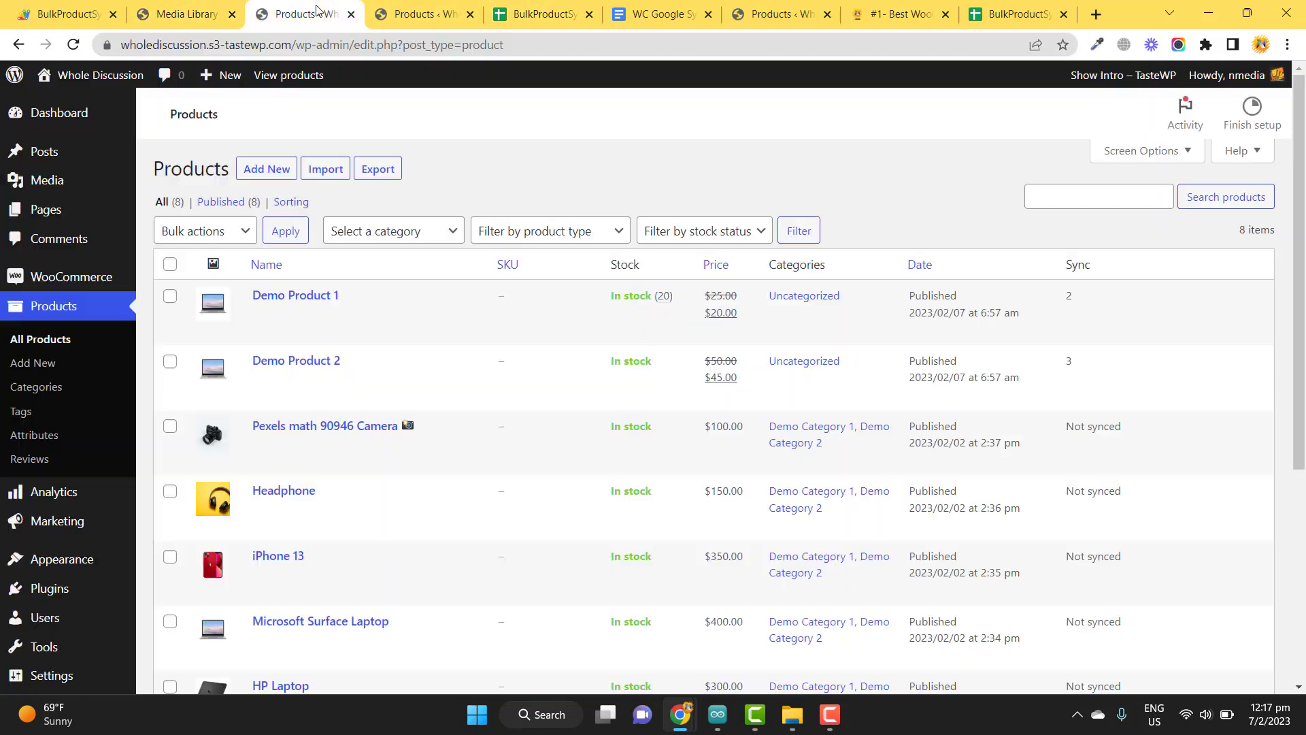
left_click(61, 596)
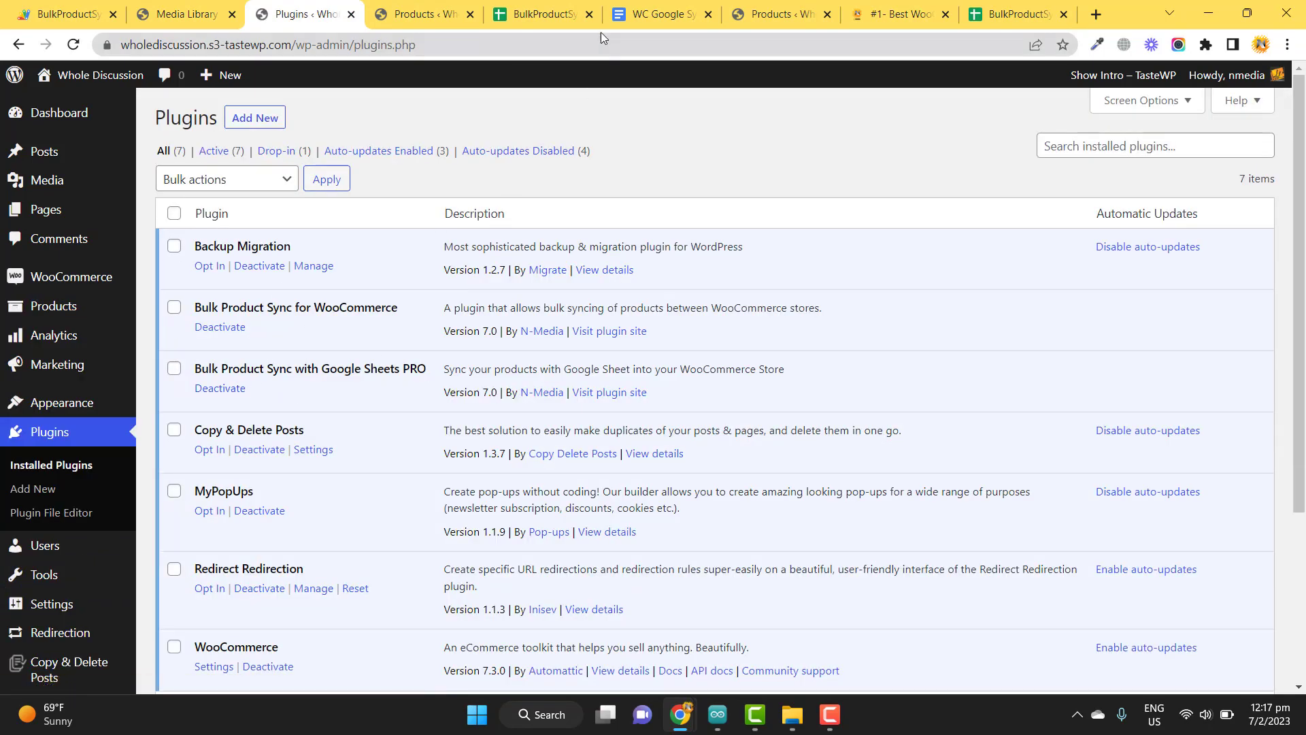
Step: Return to the BulkProductSyncAddonTest sheet, view the BulkProductSynAddonV7 Settings with the Enable Auto Fetch fields, and close them
left_click(537, 15)
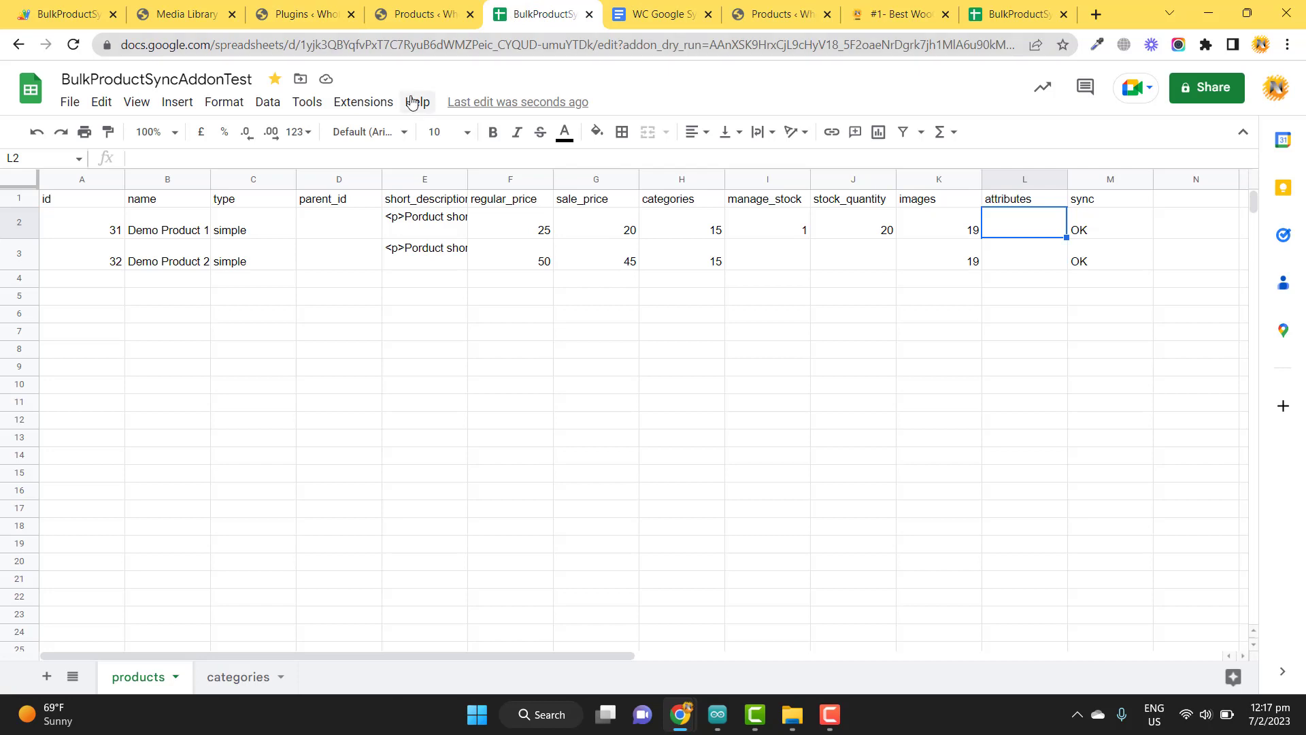
left_click(363, 102)
left_click(363, 102)
left_click(363, 102)
mouse_move(455, 297)
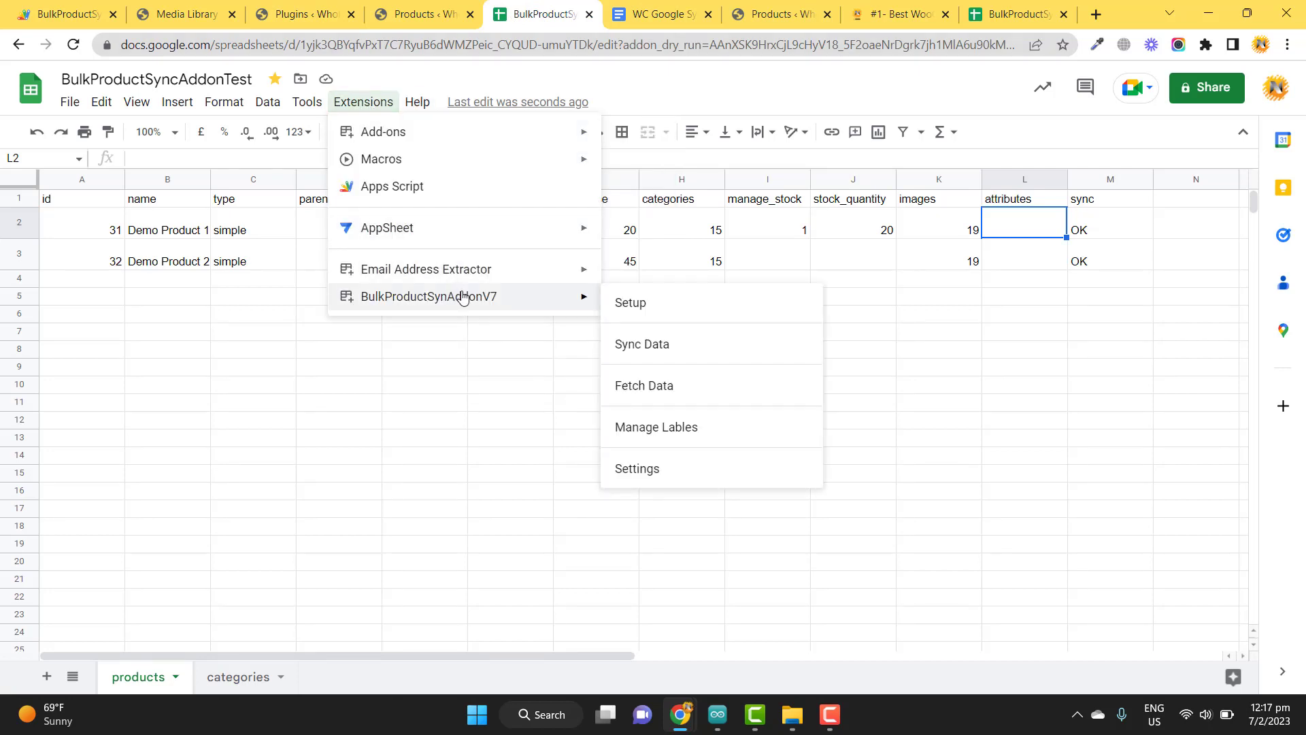
left_click(653, 468)
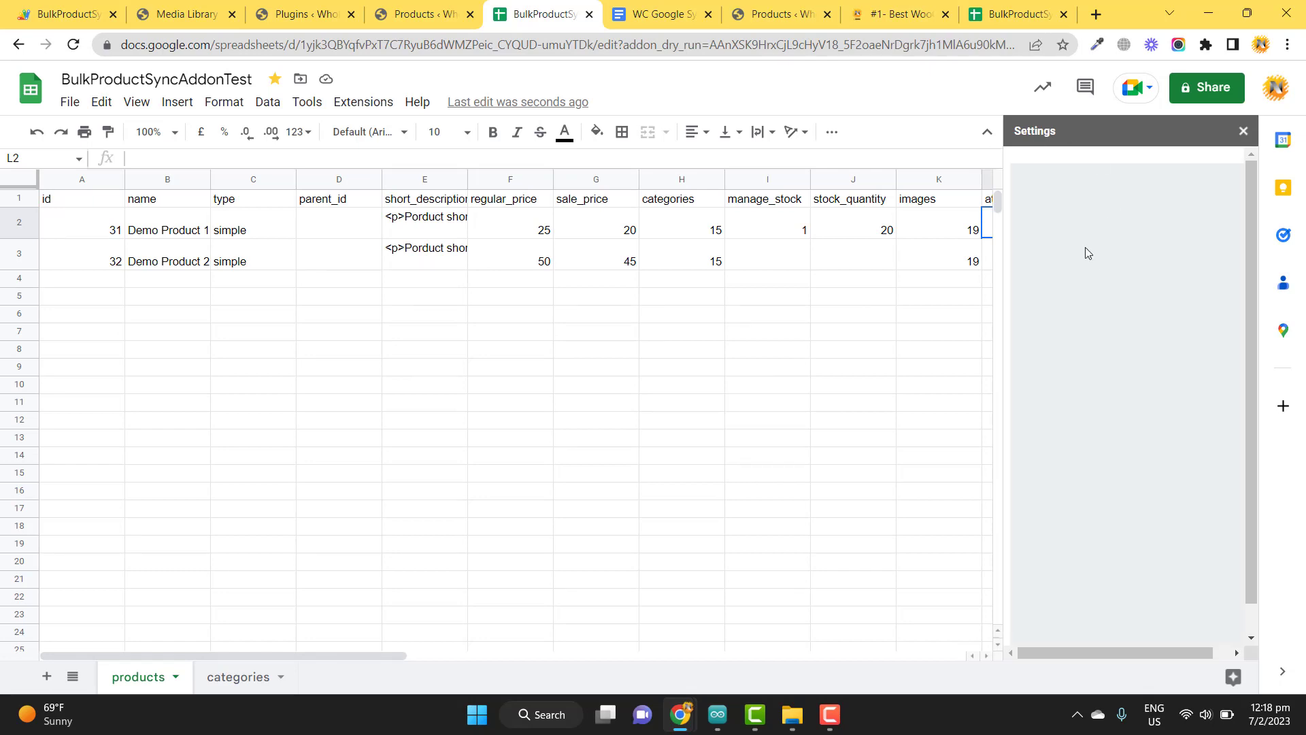
left_click(1041, 282)
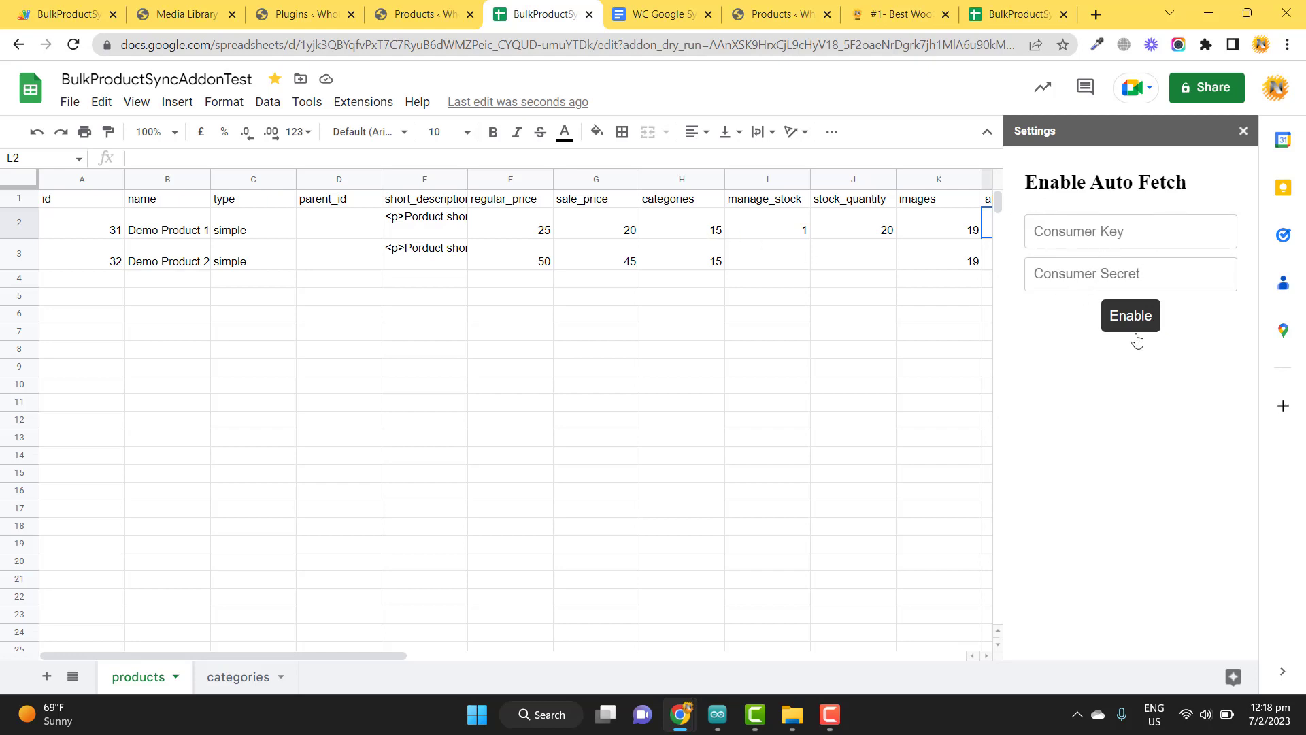
left_click(1243, 131)
Step: Open the add-on's Manage Lables feature and set the label of the name product field to "Product Name"
left_click(363, 101)
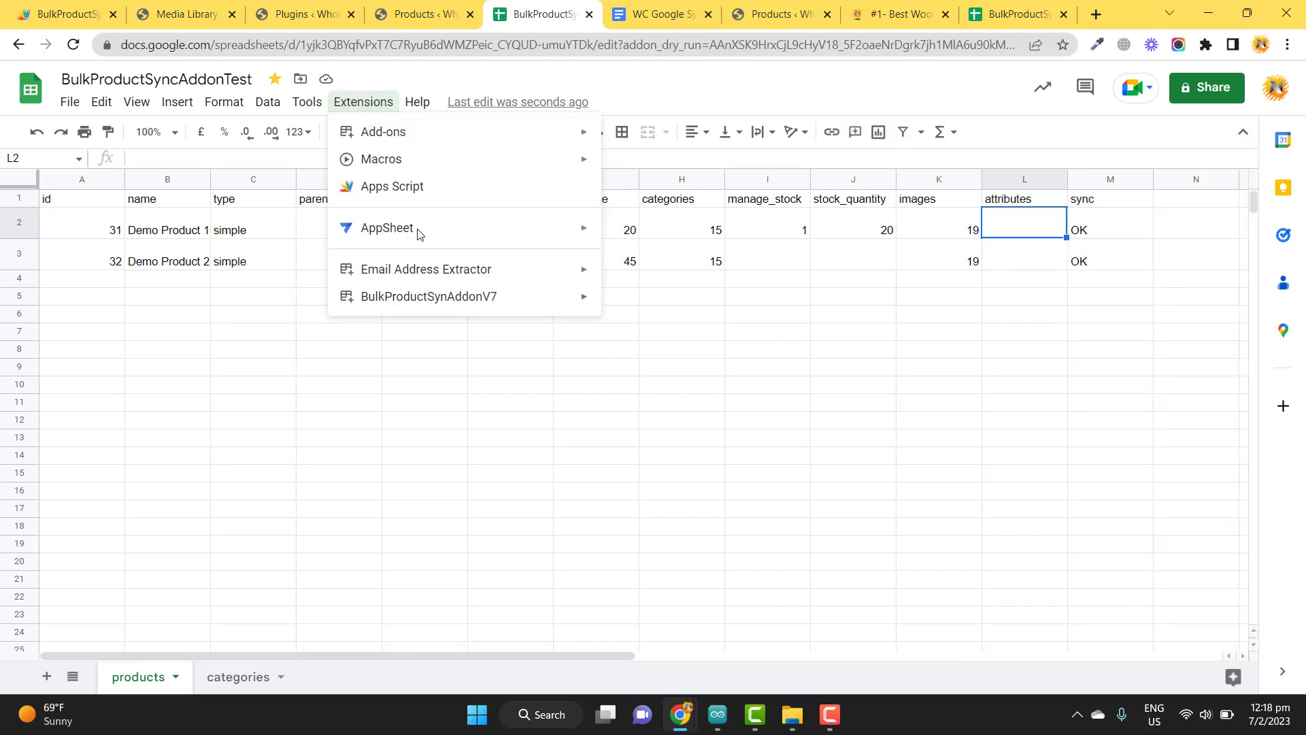
mouse_move(472, 300)
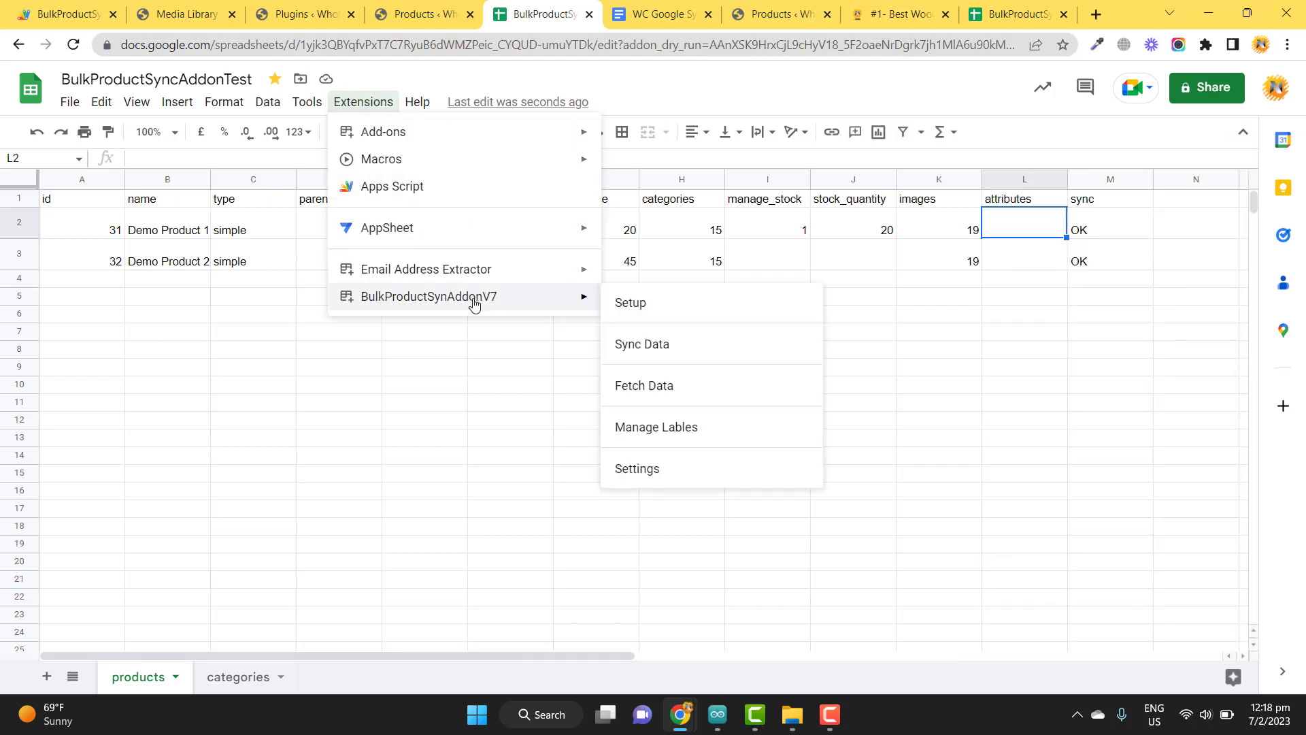
left_click(657, 427)
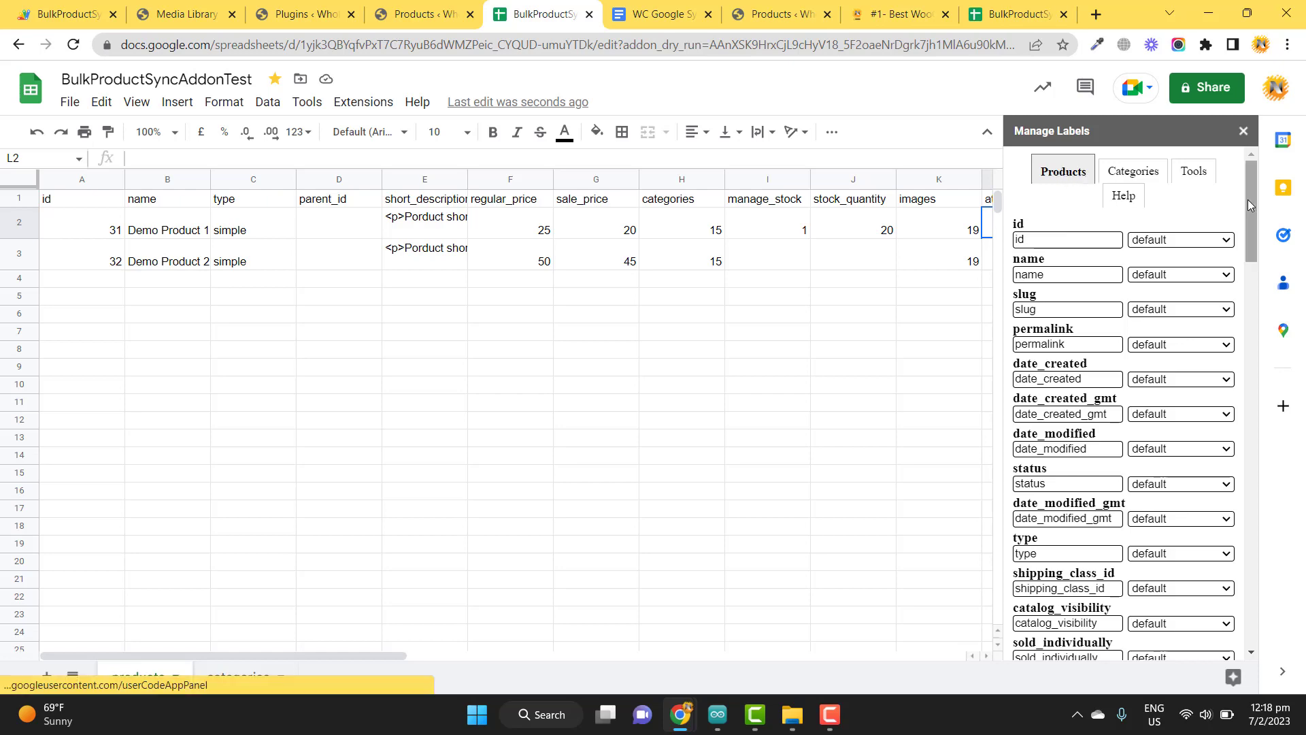
mouse_move(1250, 198)
left_mouse_down()
mouse_move(1270, 561)
mouse_move(1252, 198)
left_mouse_up()
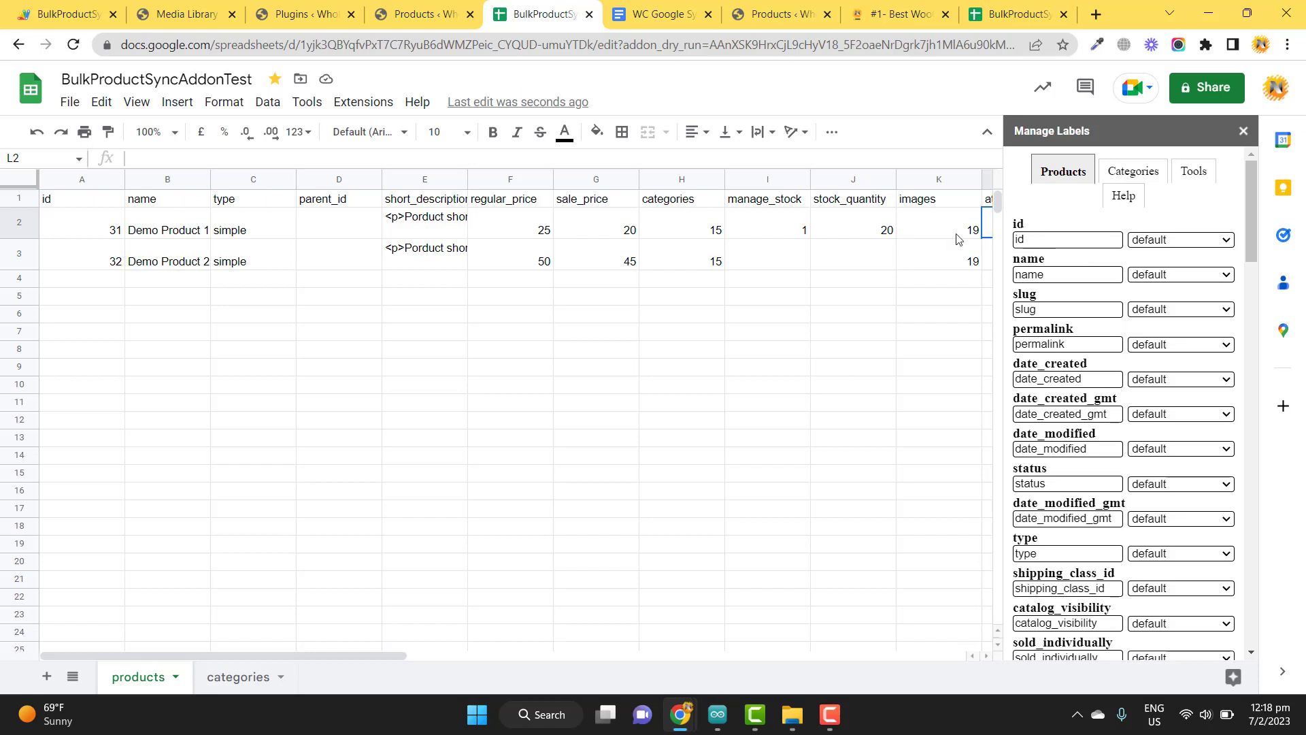
double_click(1056, 273)
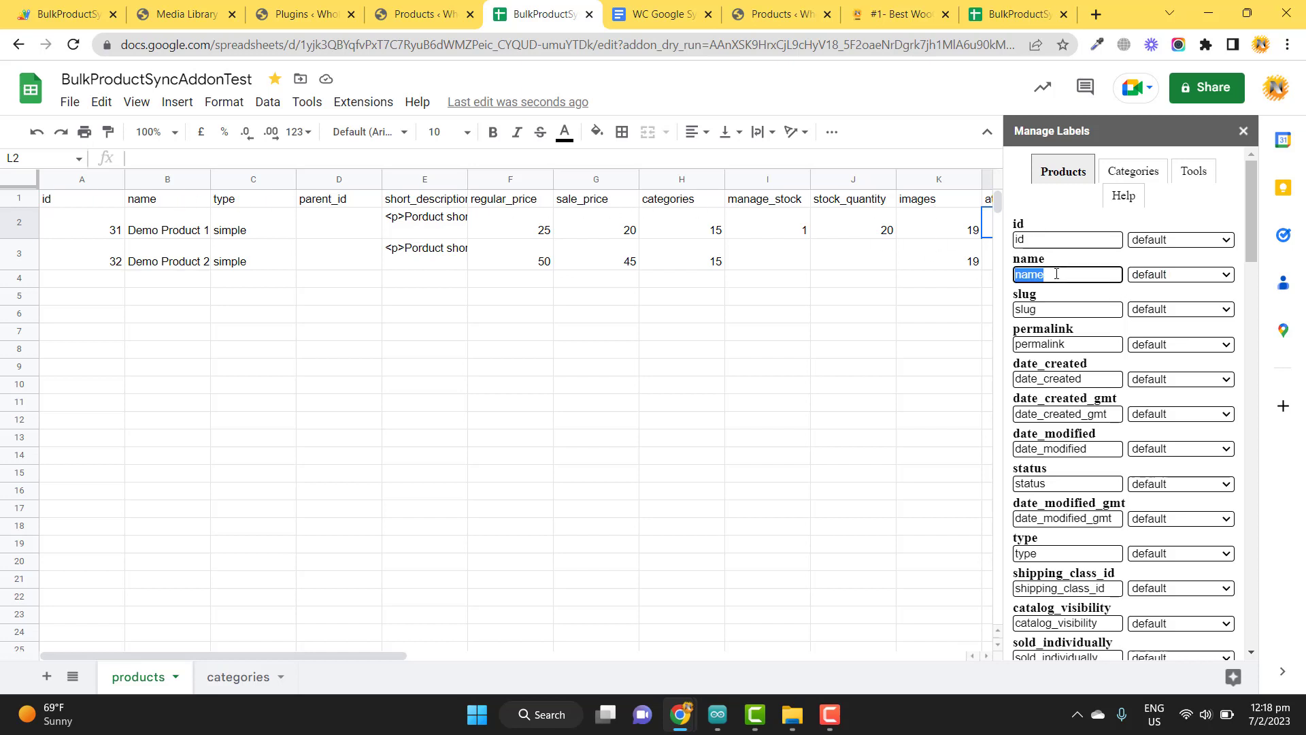
type("Product Name")
key("Tab")
Step: Rename the name column header in cell B1 to "Product Name"
left_click(182, 200)
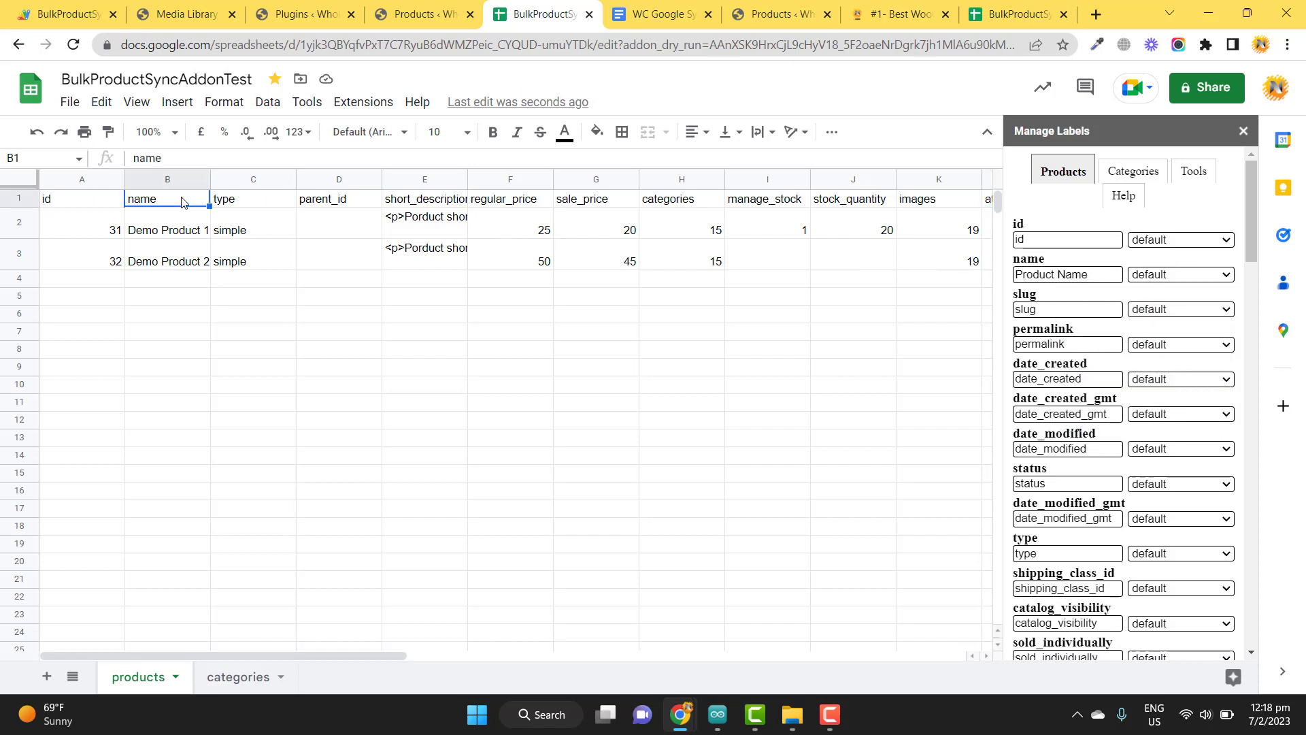
double_click(182, 200)
type("Product nam")
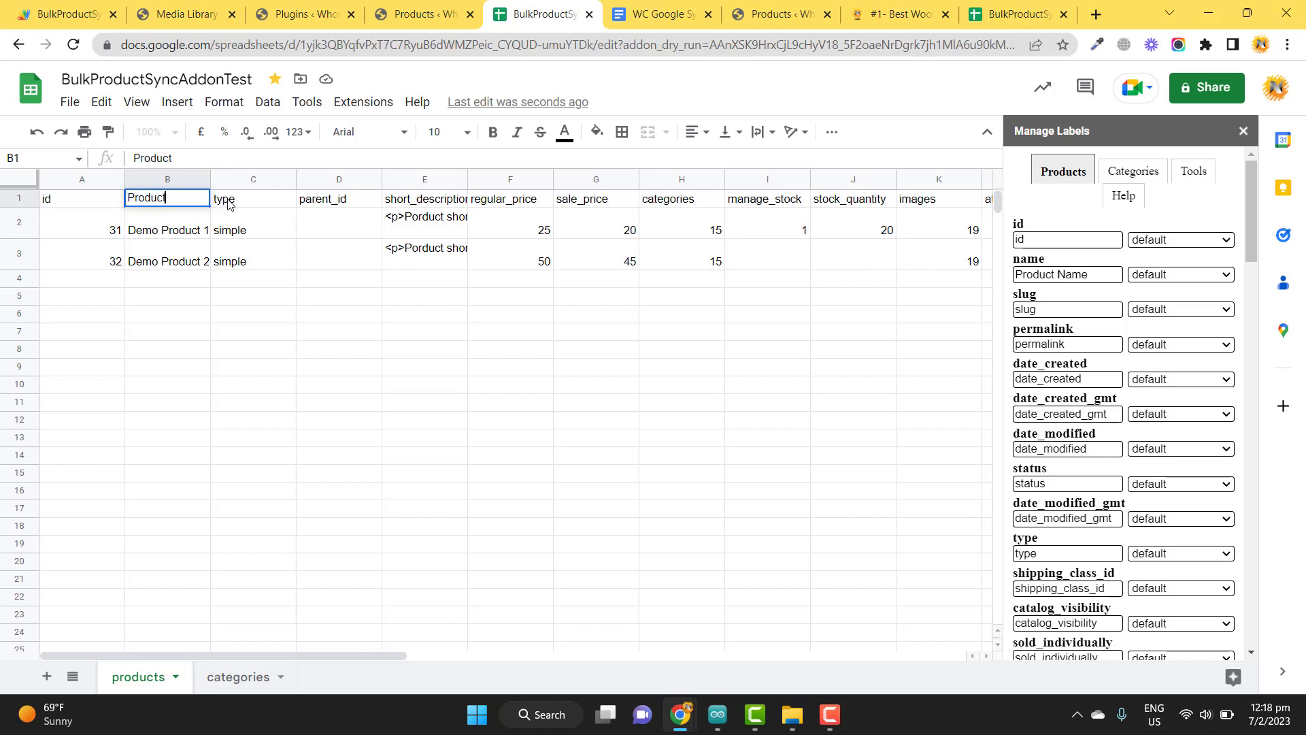
key("BackSpace")
type("Name")
key("Tab")
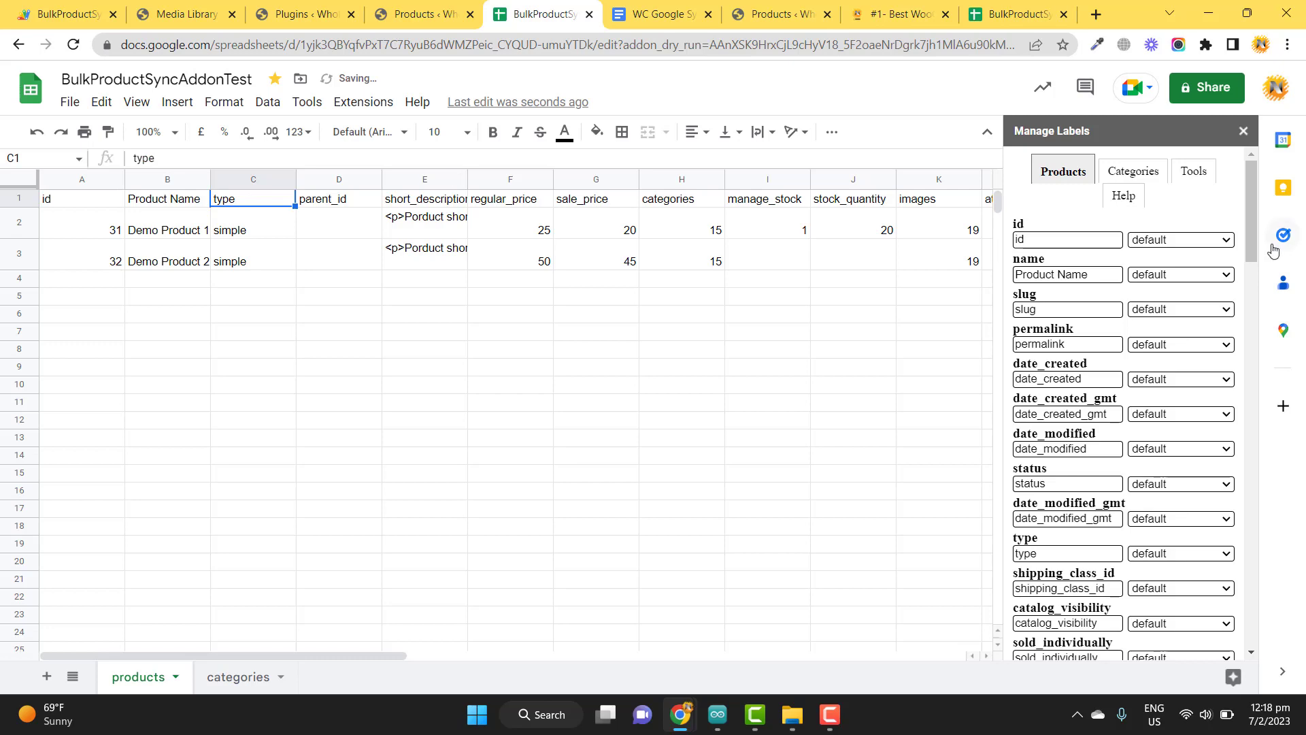
Step: Save the product label changes in Manage Labels and dismiss the confirmation
scroll(1247, 224, "down", 1)
scroll(1247, 215, "up", 1)
left_click_drag(1247, 215, 1246, 636)
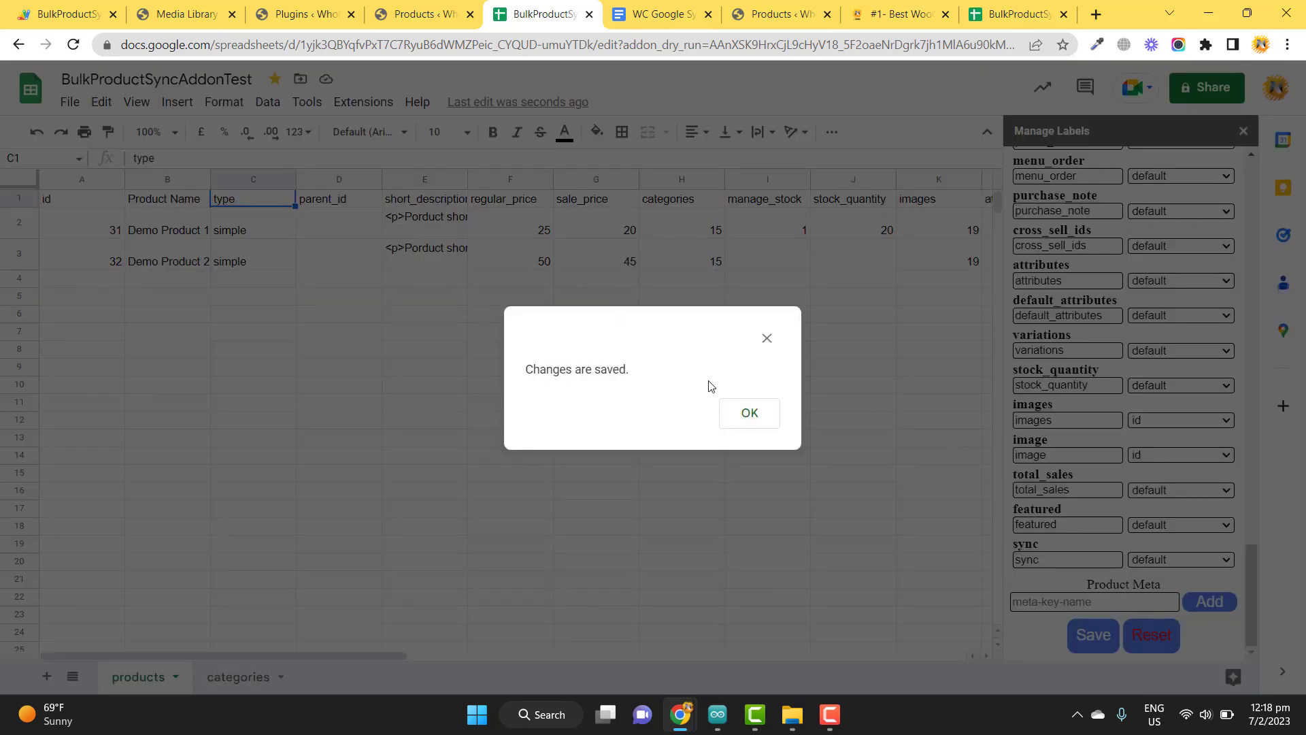
left_click(769, 426)
Step: Open the Attributes Generator in the Manage Labels tools and show its attribute type choices
left_click_drag(1251, 583, 1235, 156)
left_click(1193, 181)
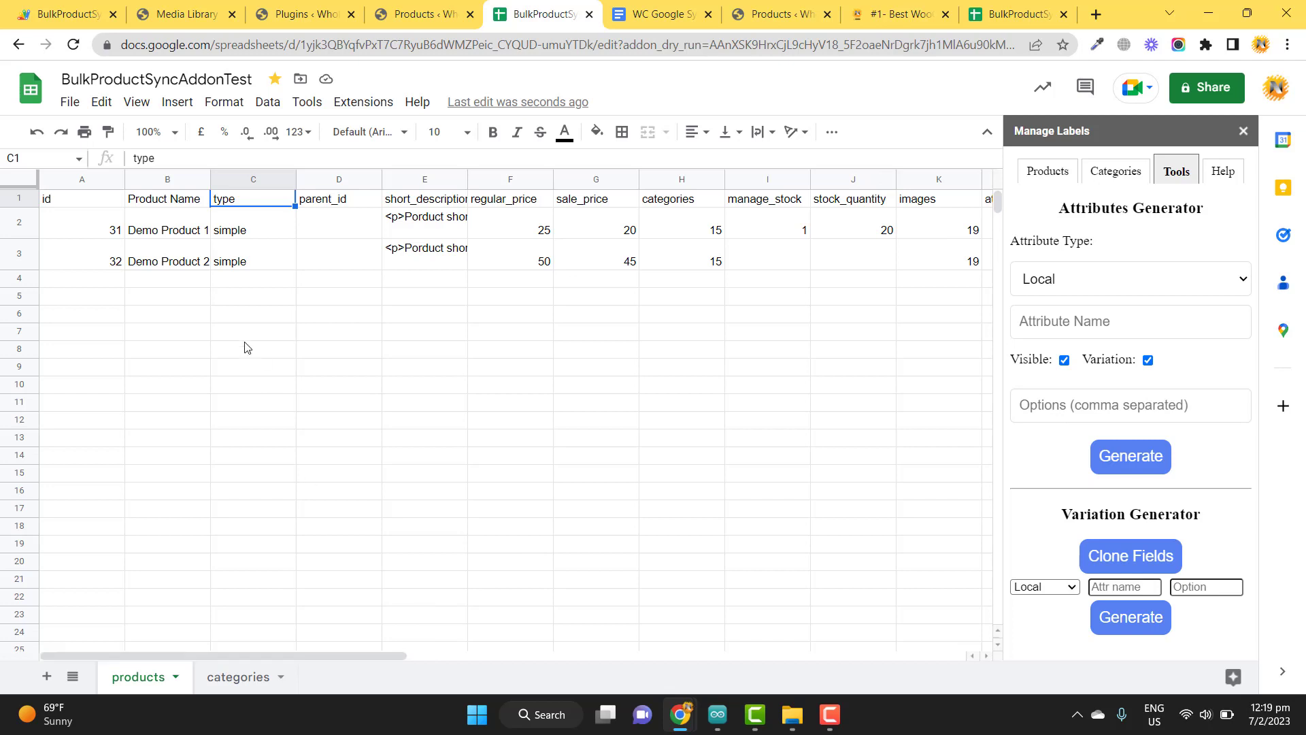
left_click_drag(341, 656, 447, 656)
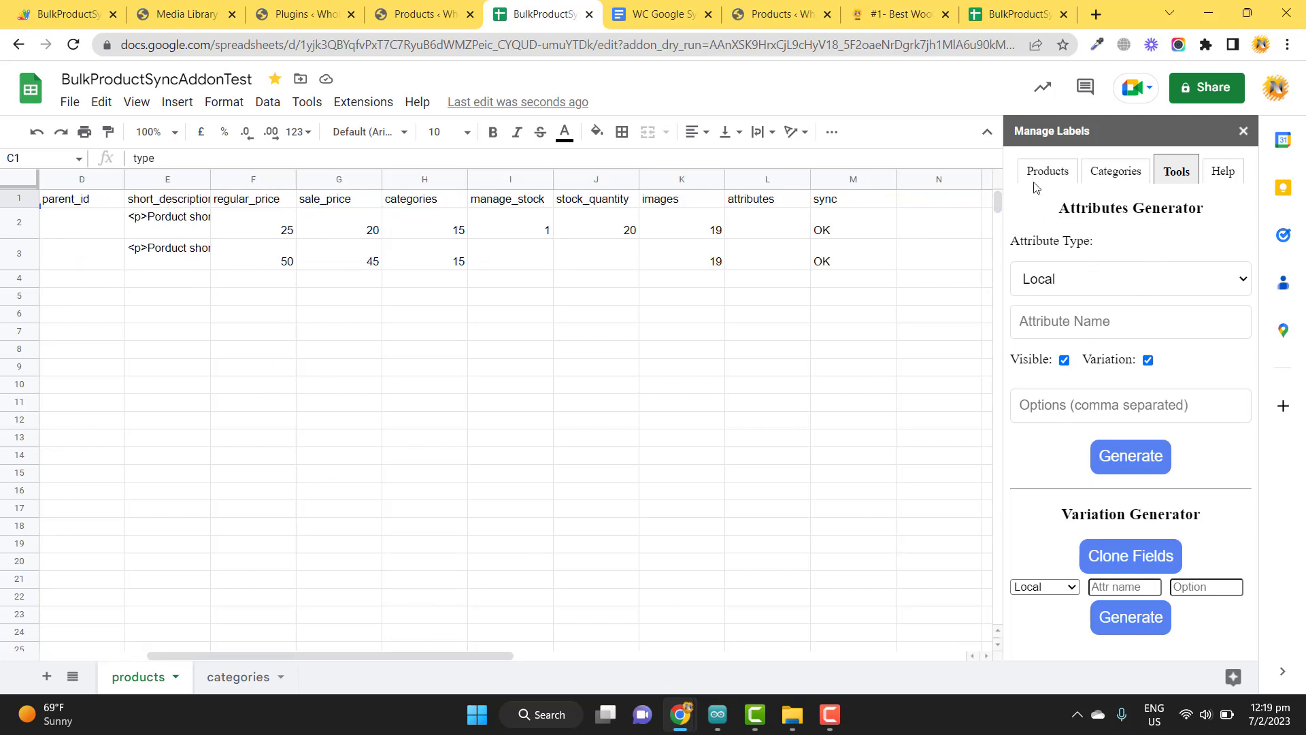
left_click(1098, 287)
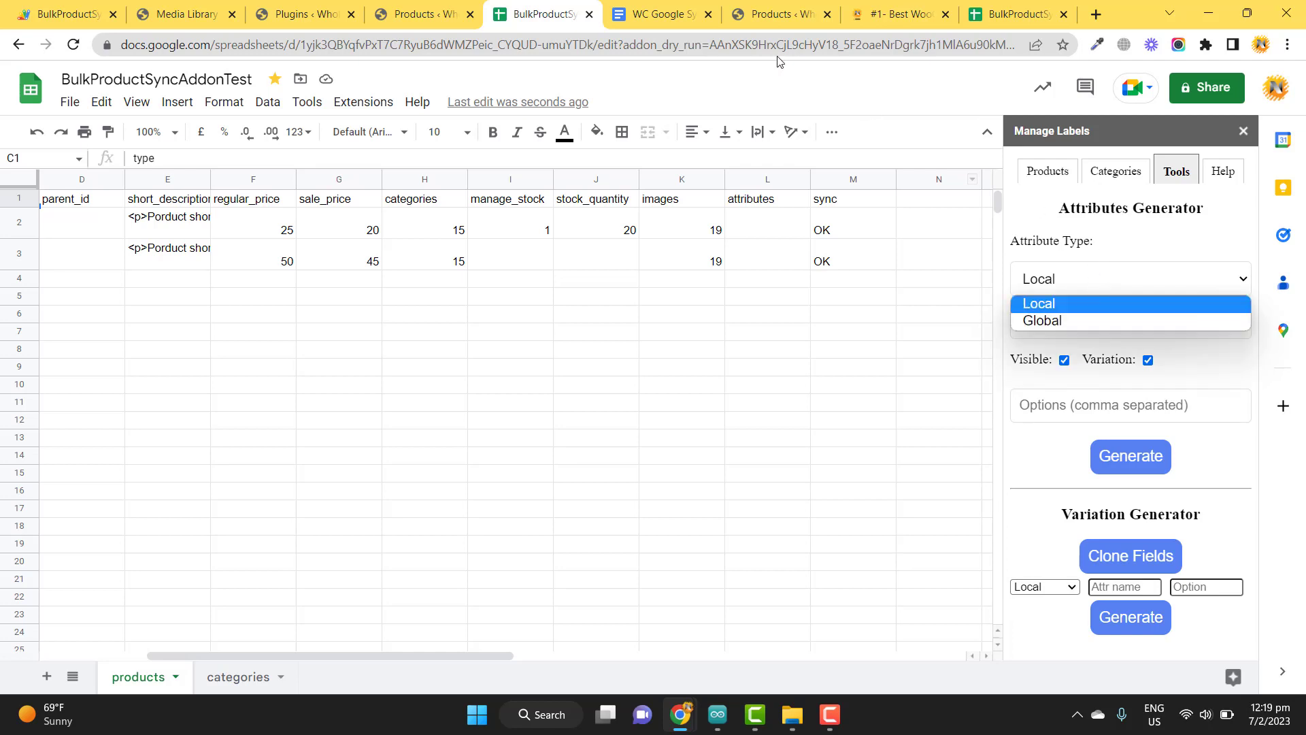
Step: Open the variations blog linked in the WC Google Sync Launch document and examine its Global Attributes and Custom Attributes sections
left_click(676, 19)
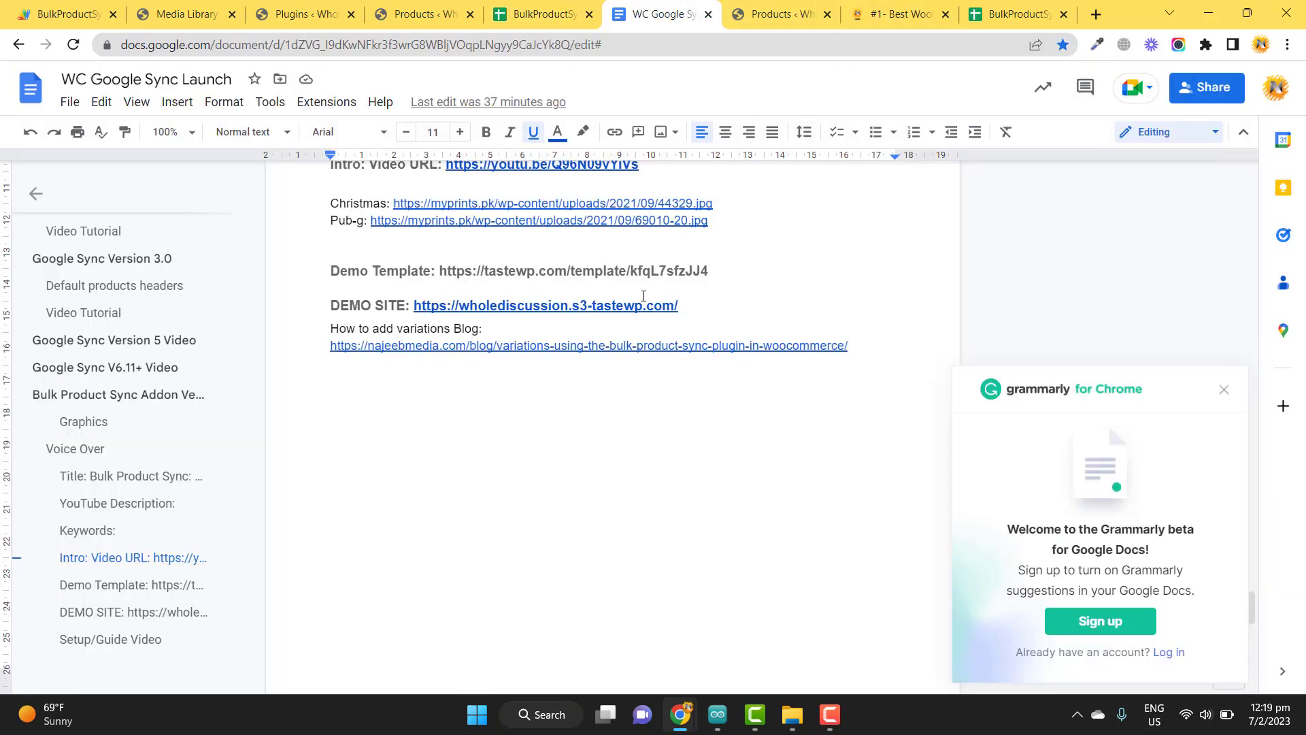
left_click(644, 303)
left_click(608, 350)
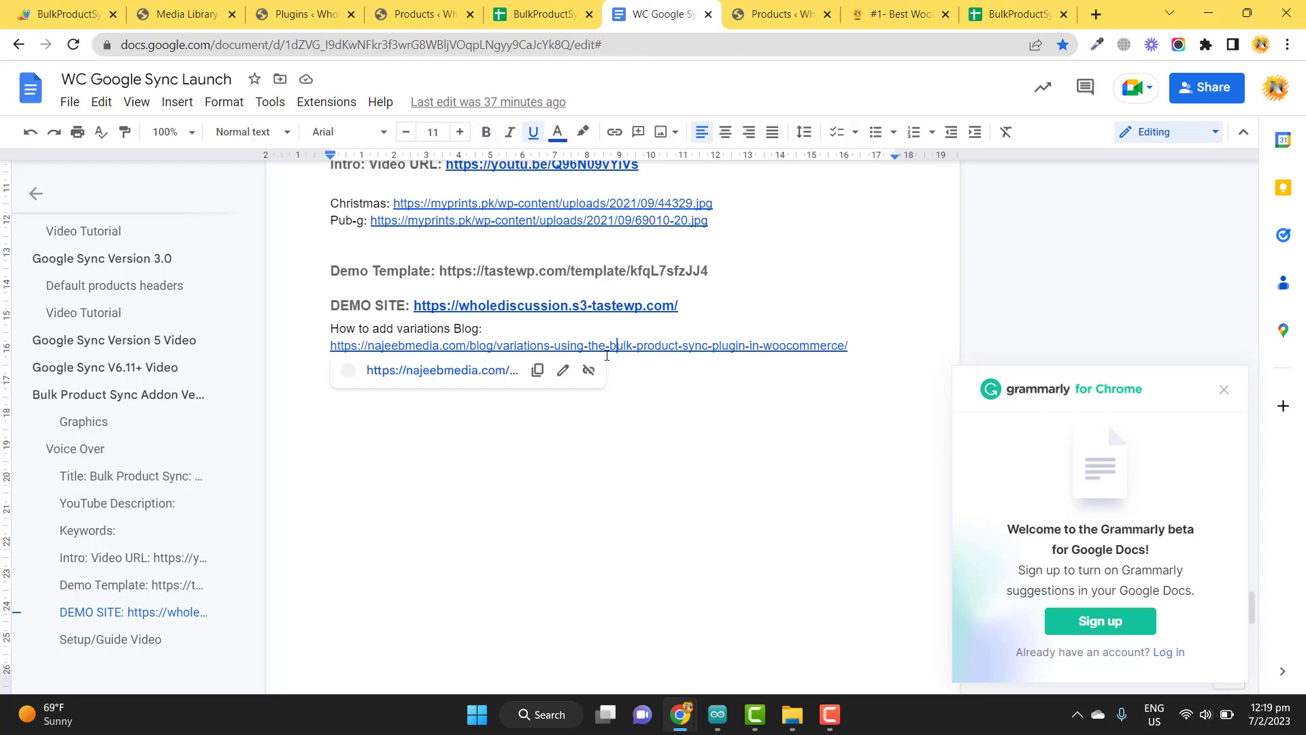
left_click(493, 372)
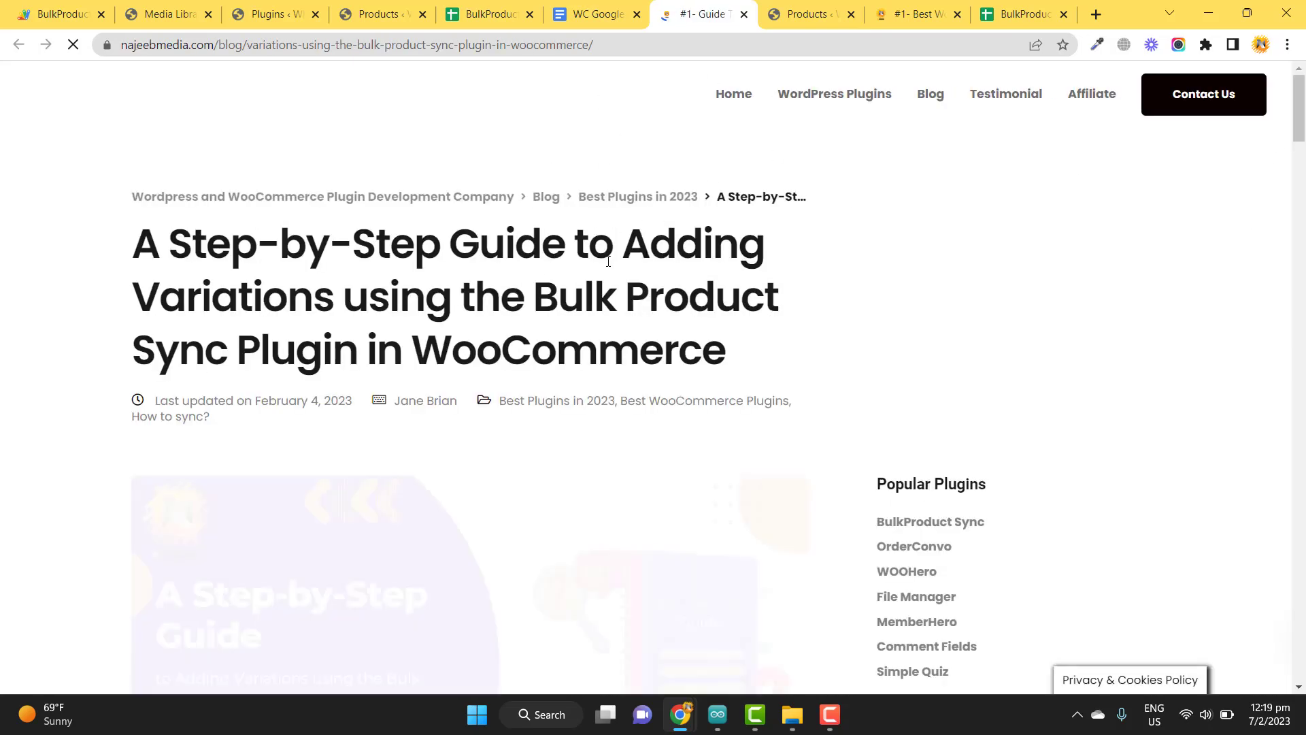
left_click_drag(1302, 119, 1303, 235)
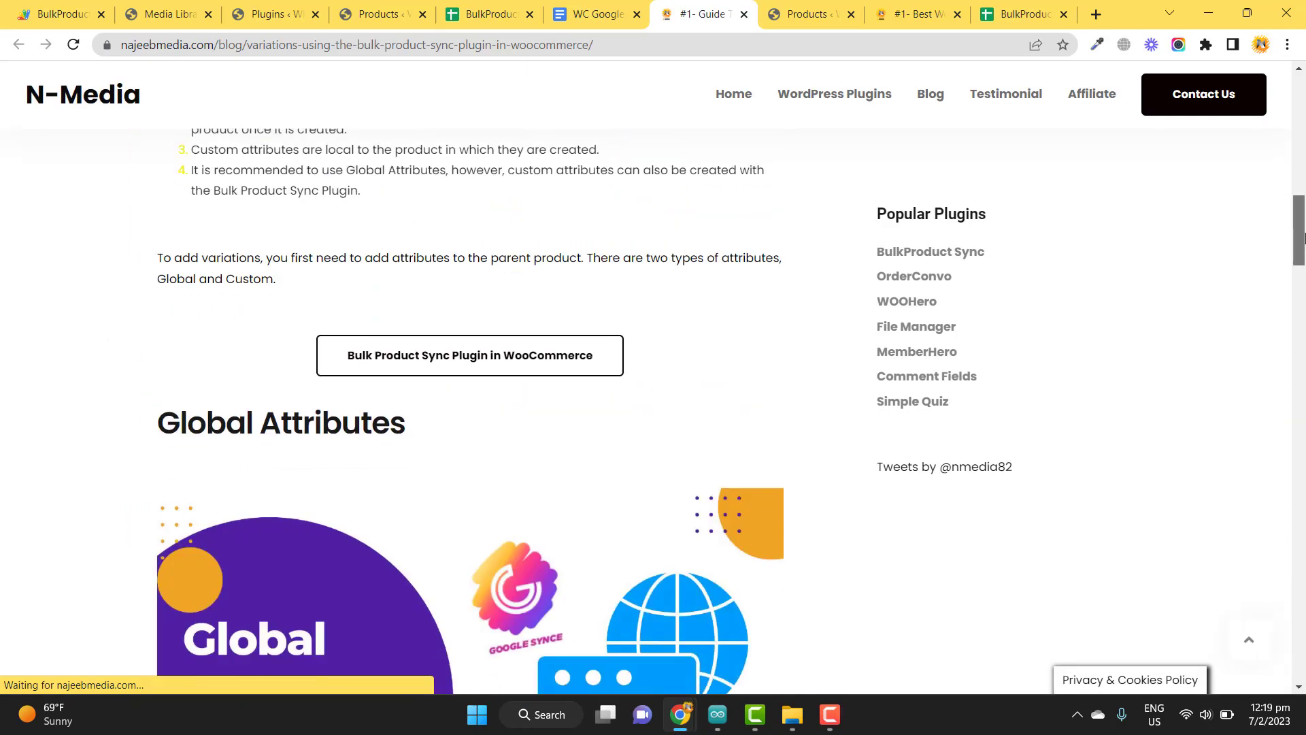
left_click_drag(157, 435, 521, 434)
scroll(522, 434, "down", 7)
scroll(523, 434, "down", 10)
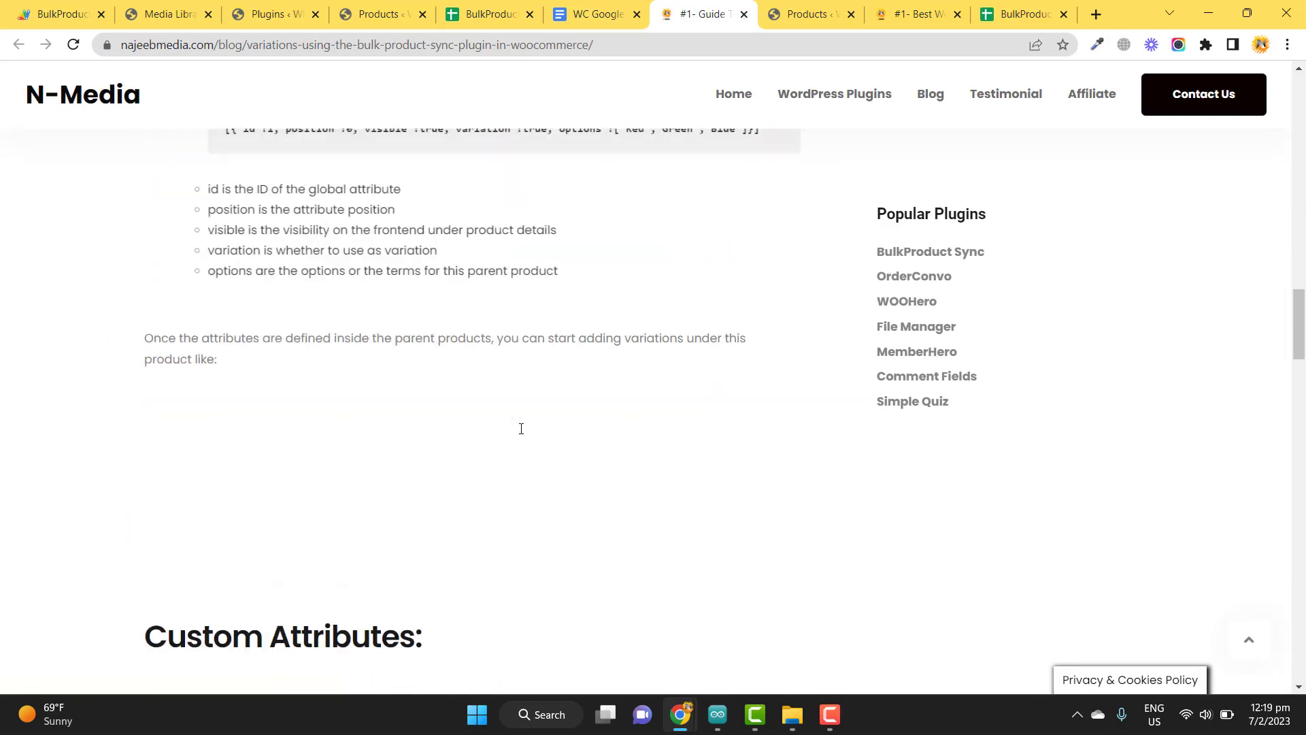
left_click_drag(143, 467, 437, 467)
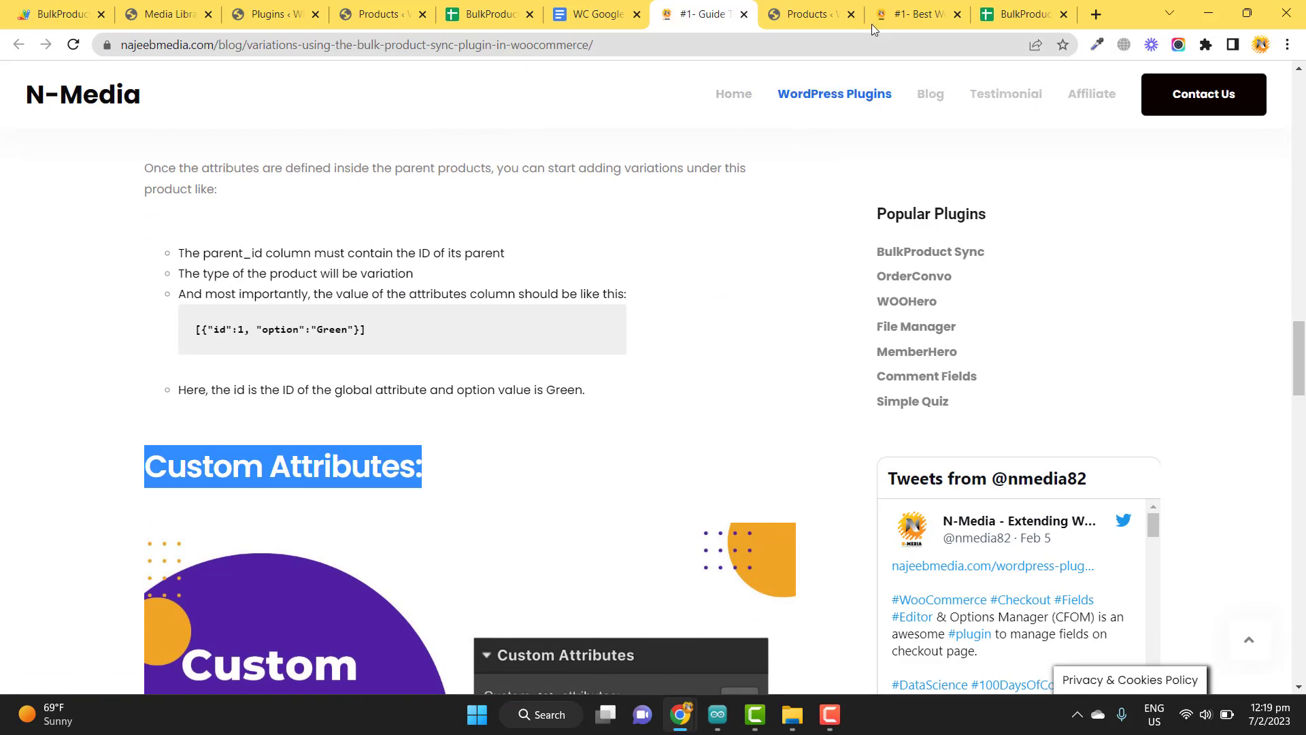
Step: Back in the product sheet, generate the code for a Local attribute named "Sizes" with the options Small,Medium,Large
left_click(600, 15)
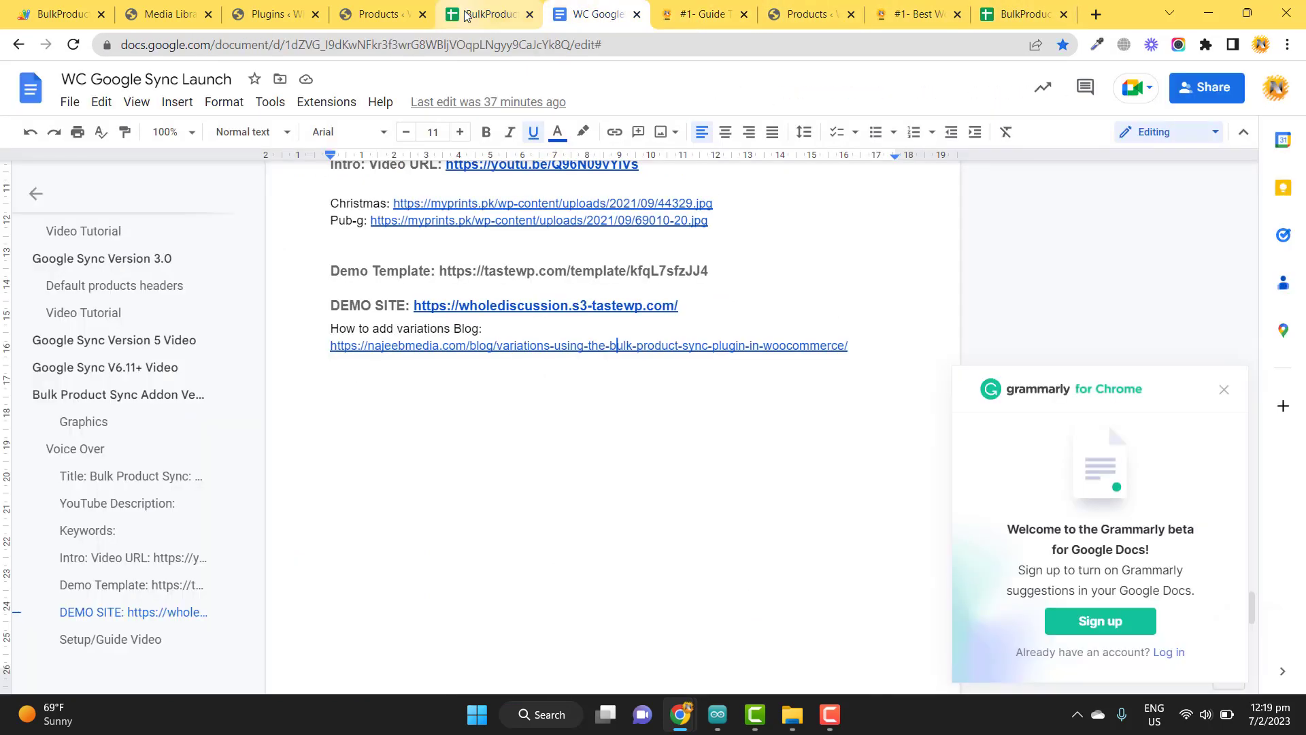
left_click(490, 14)
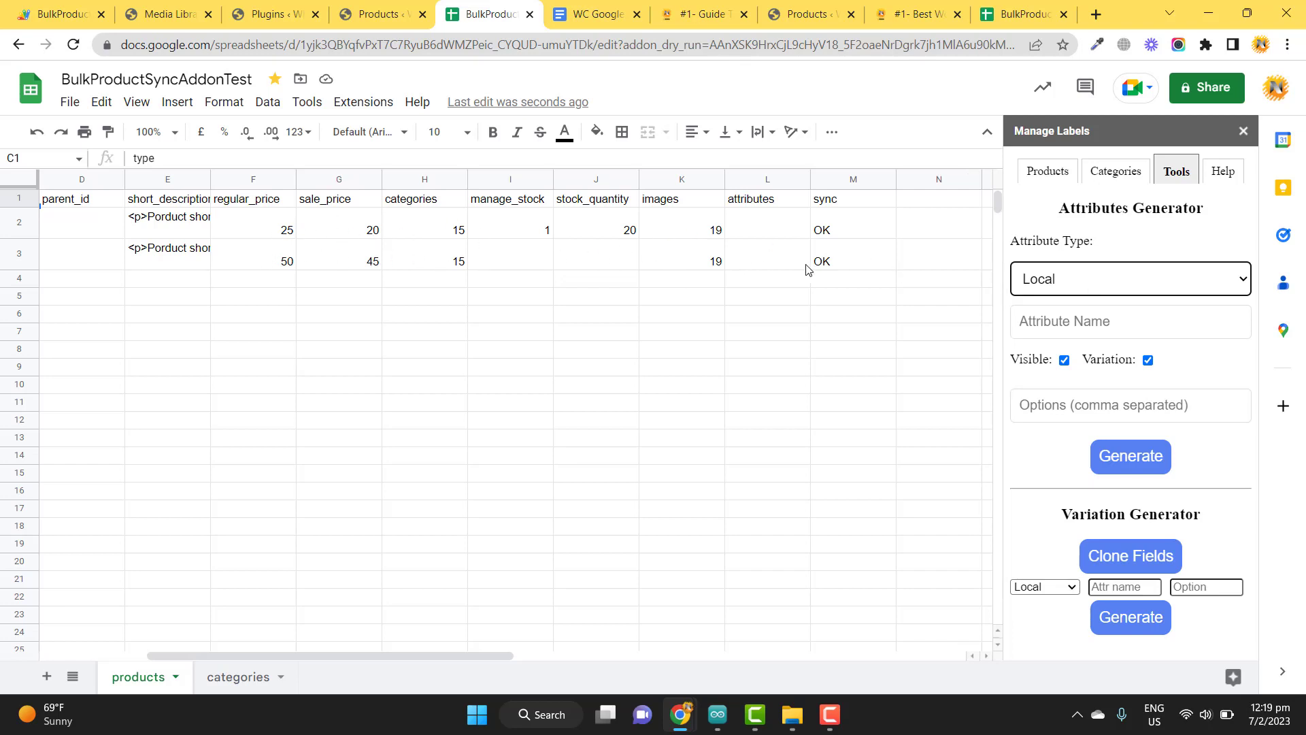
left_click(1097, 288)
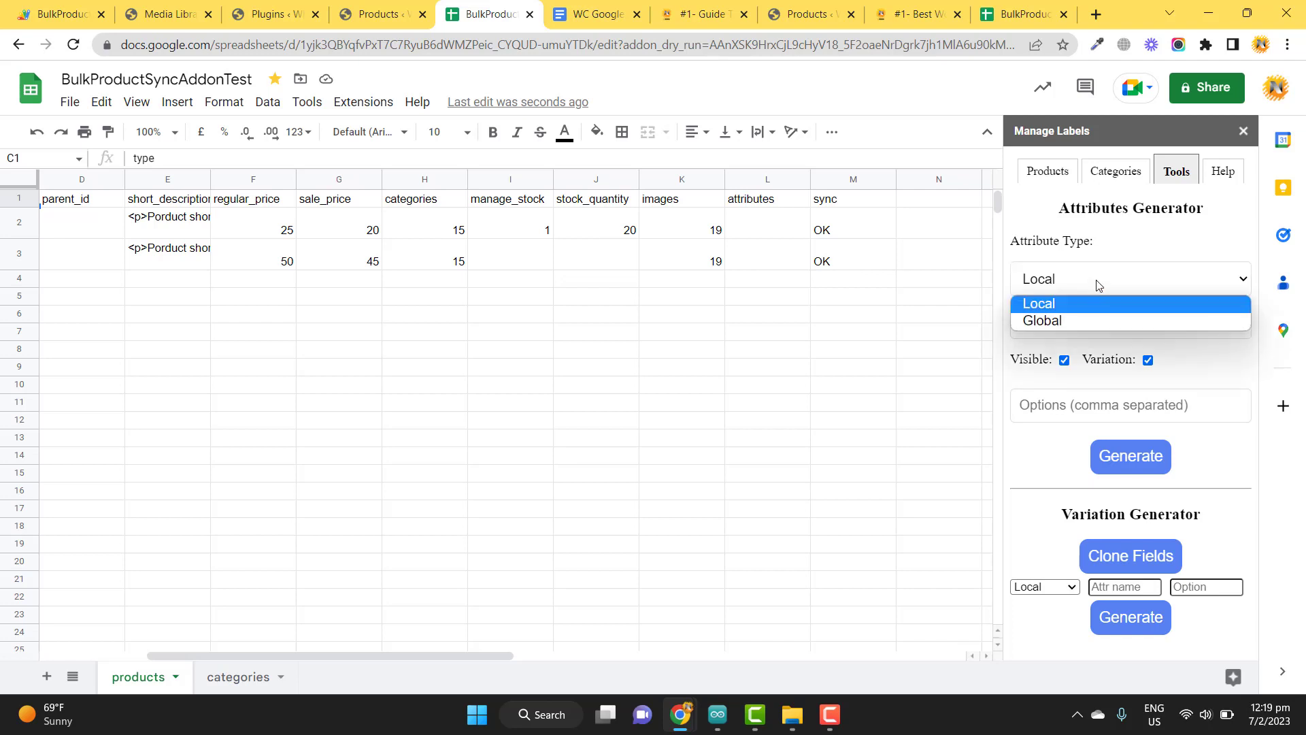
left_click(1097, 288)
left_click(1088, 292)
left_click(1087, 305)
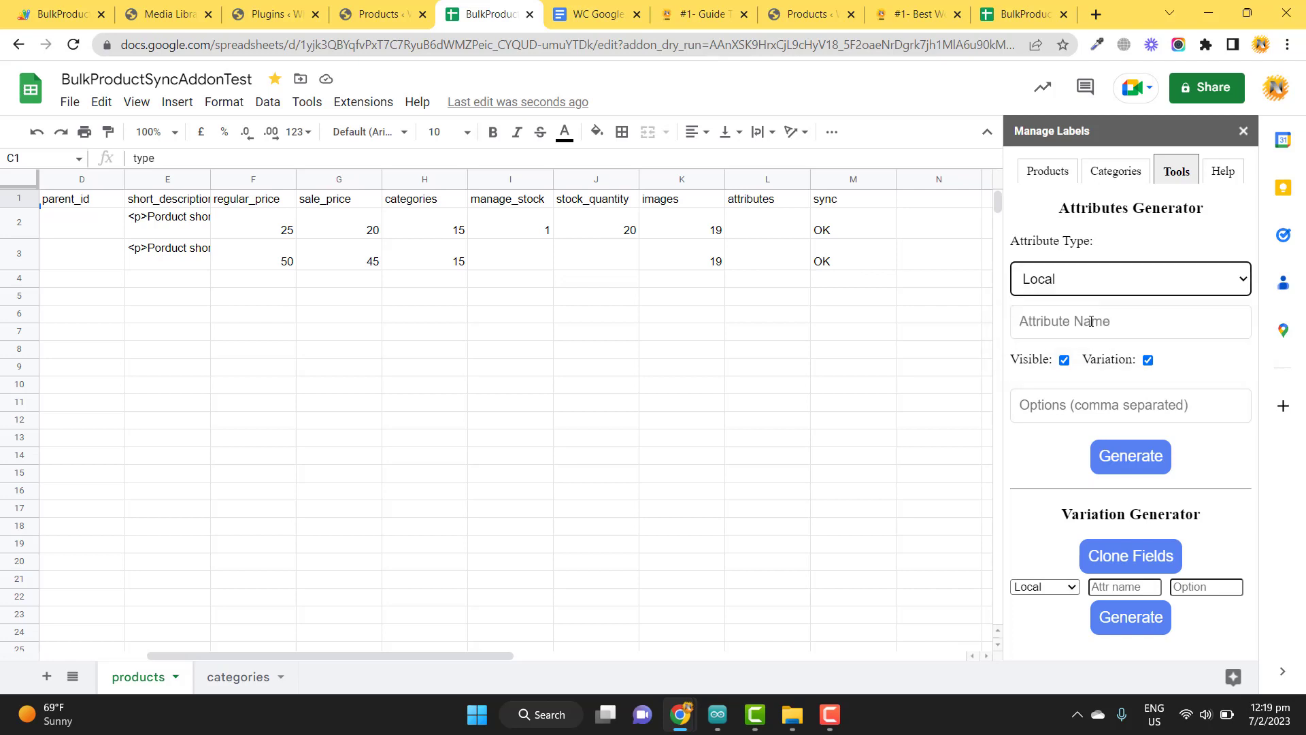
left_click(1091, 321)
type("S")
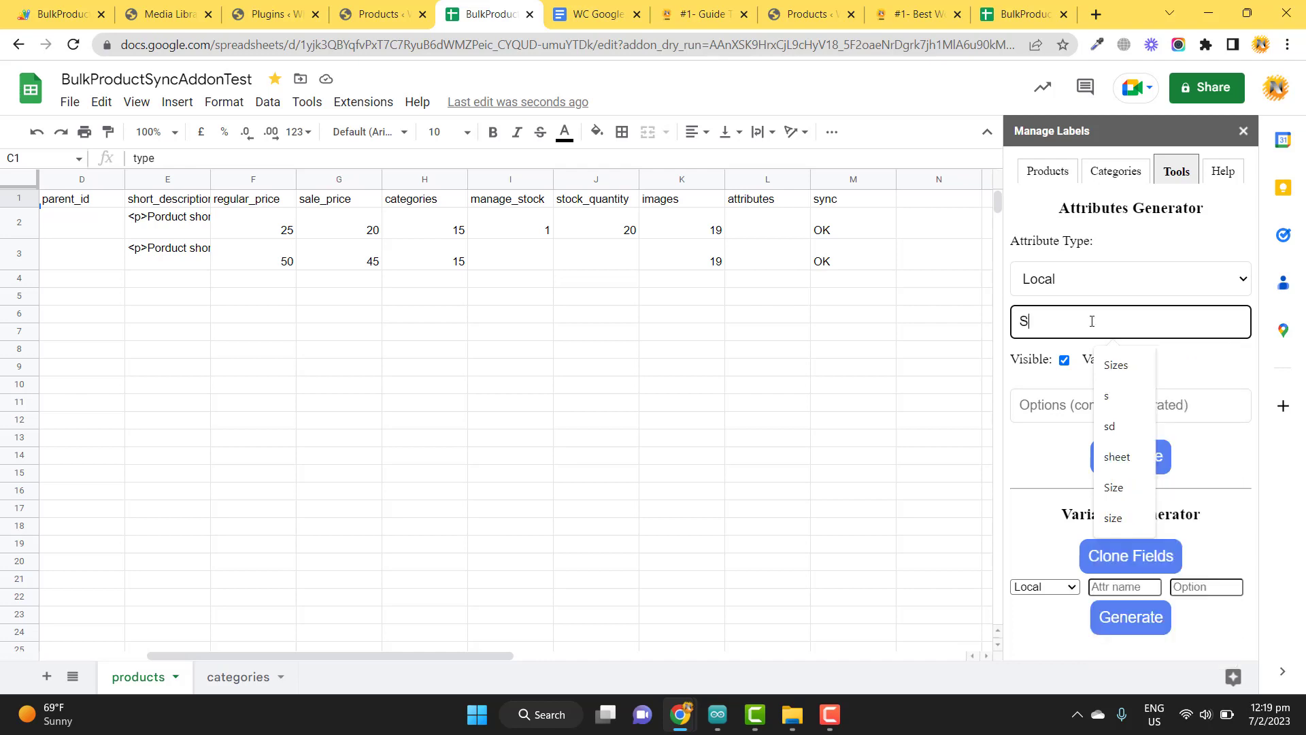
type("izes")
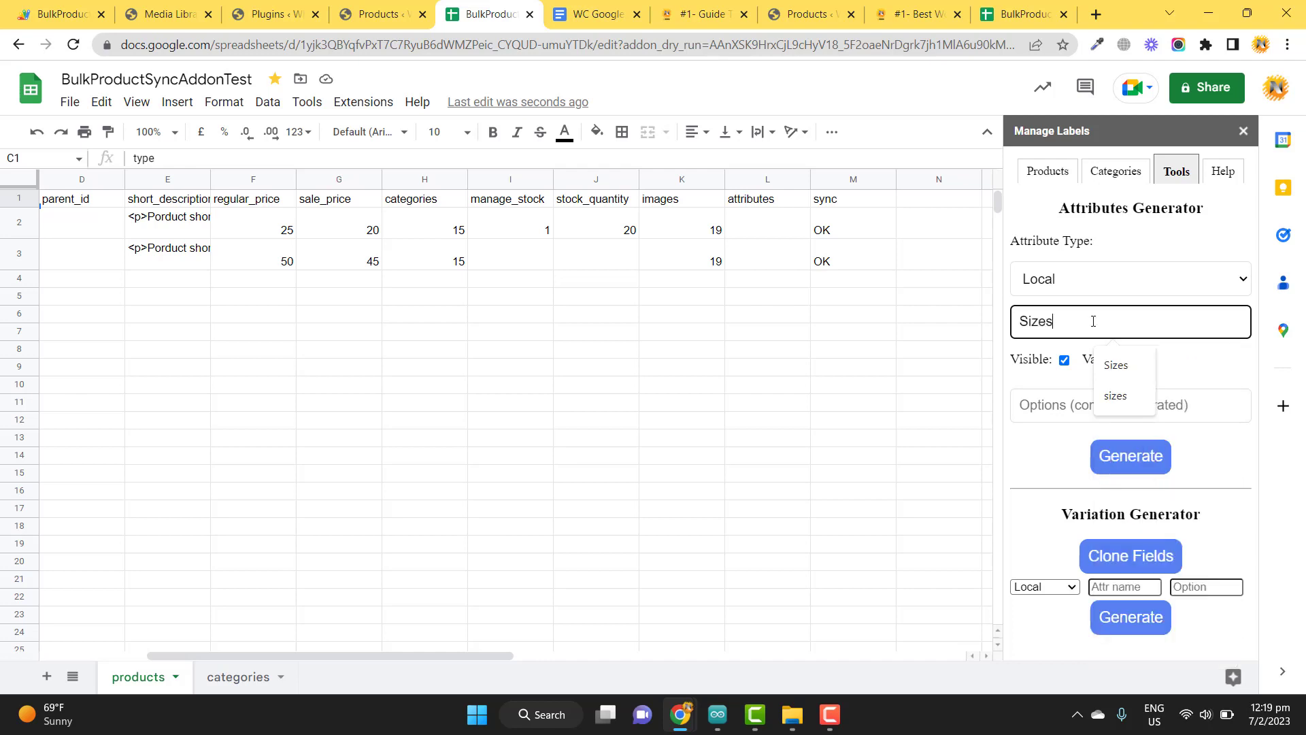
left_click(1072, 414)
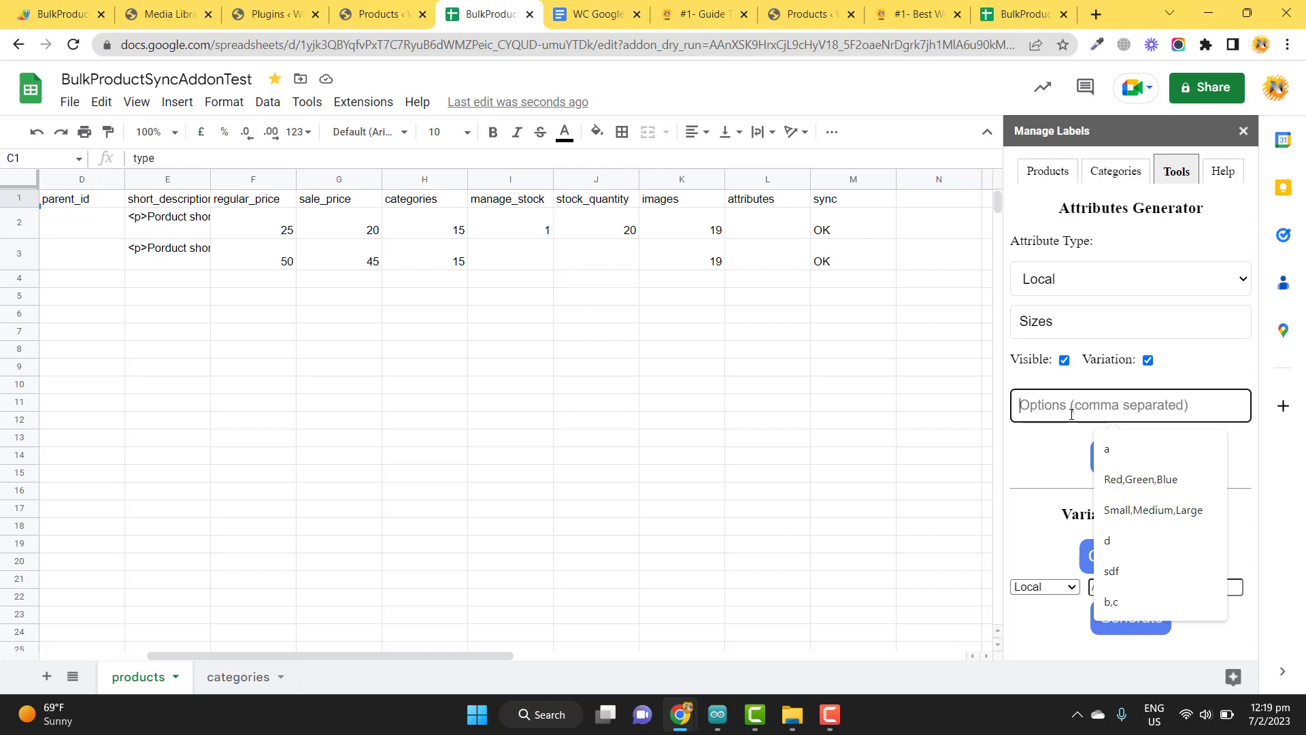
left_click(1153, 509)
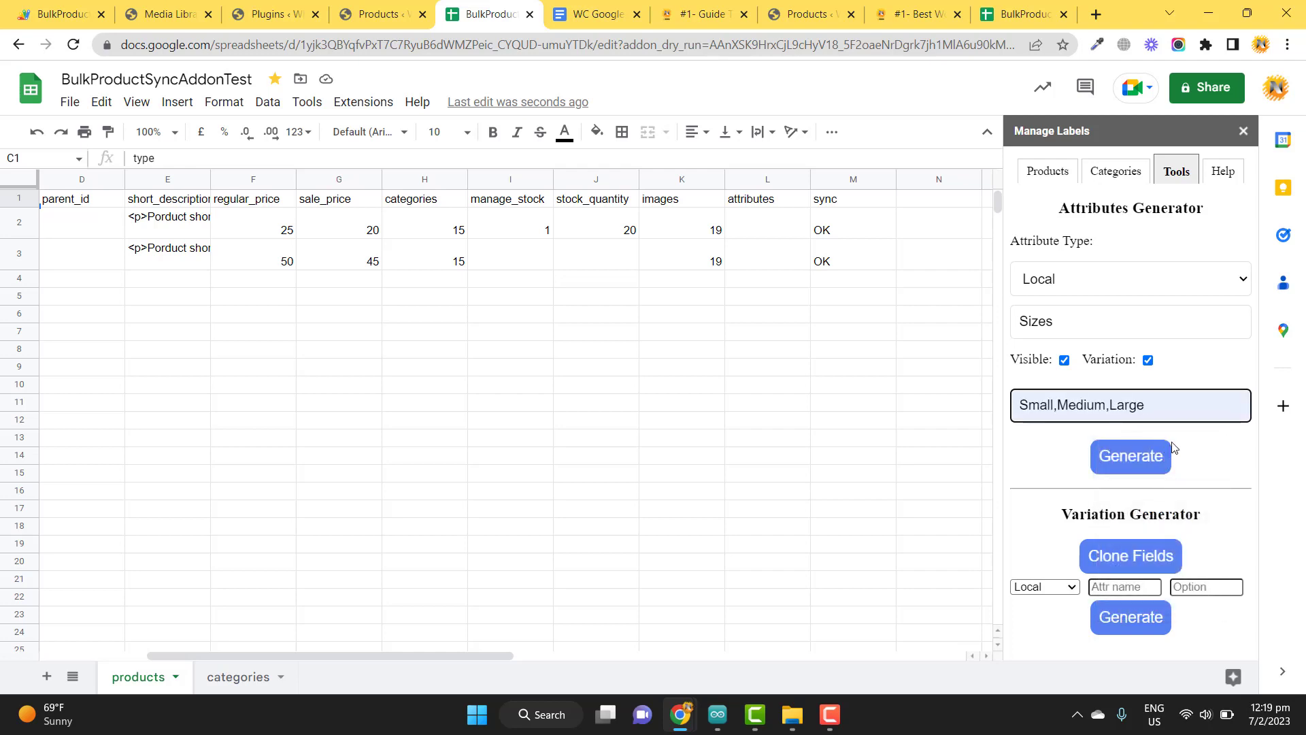
left_click(1141, 468)
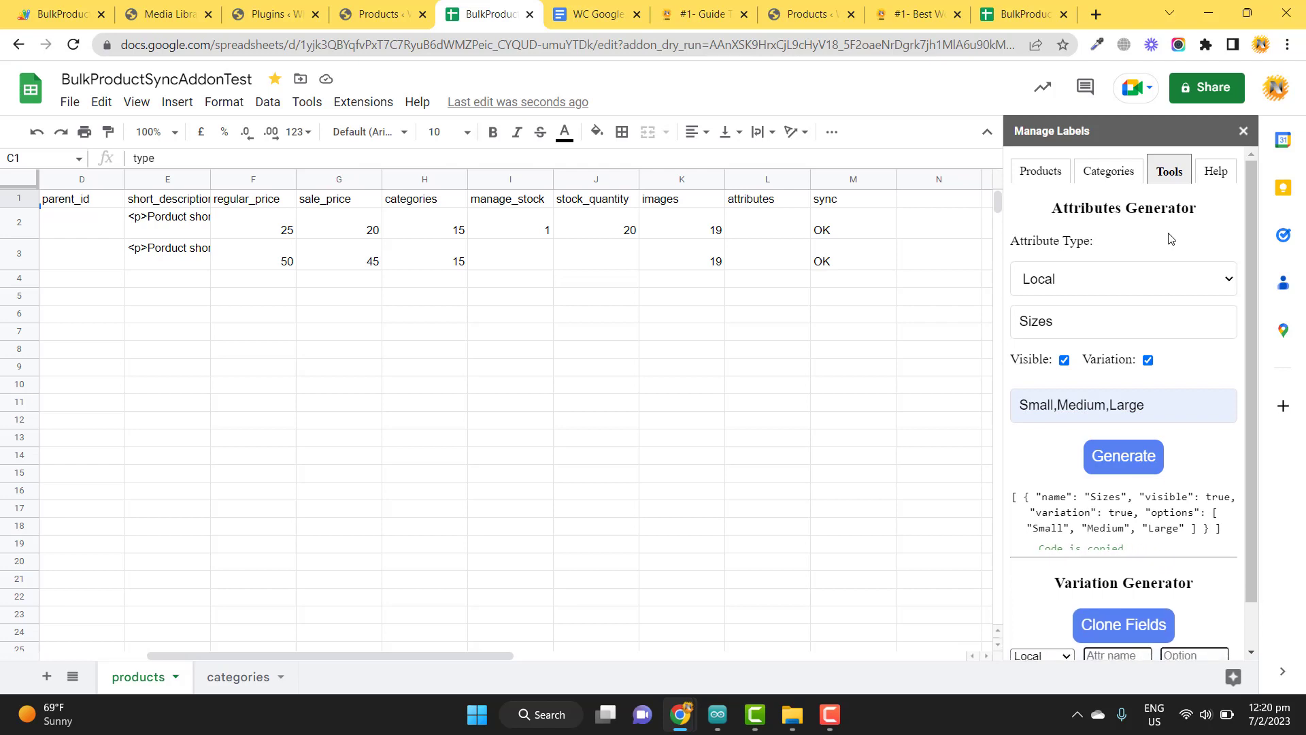
Step: Enter the generated Sizes attribute code in Demo Product 1's attributes cell, L2
double_click(758, 226)
type("[{\"name\":\"Sizes\",\"visible\":true,\"variation\":true,\"options\":[\"Small\",\"Medium\",\"Large\"]}]")
key("Return")
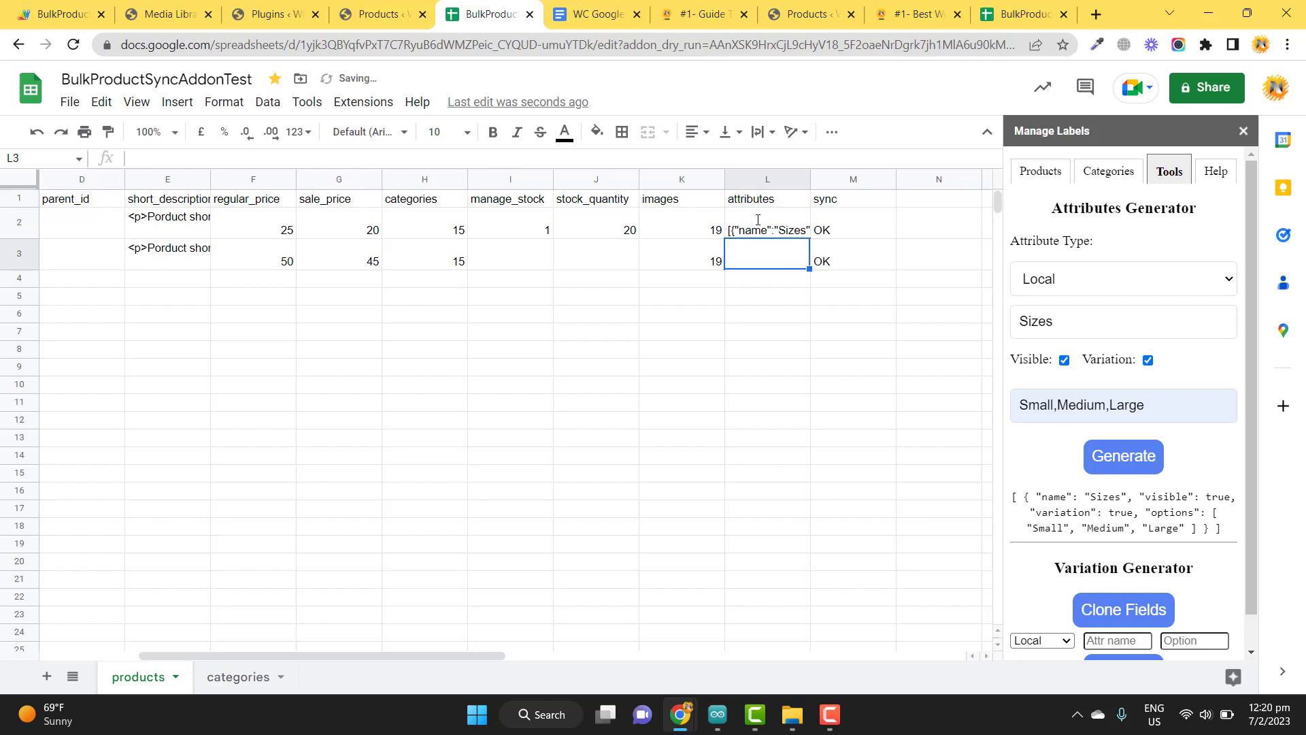
Step: Clear Demo Product 1's sync status in M2 and sync the Products data to the store with the add-on
left_click(758, 219)
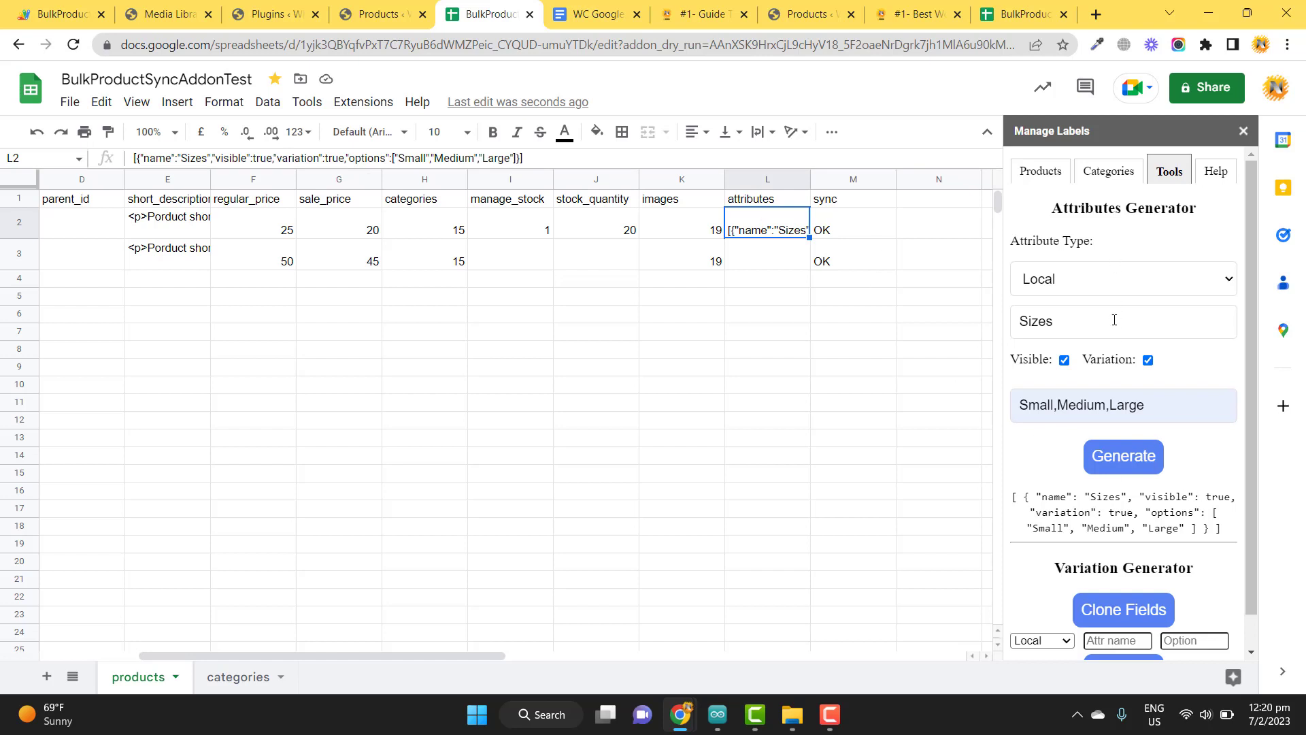
scroll(1123, 275, "down", 1)
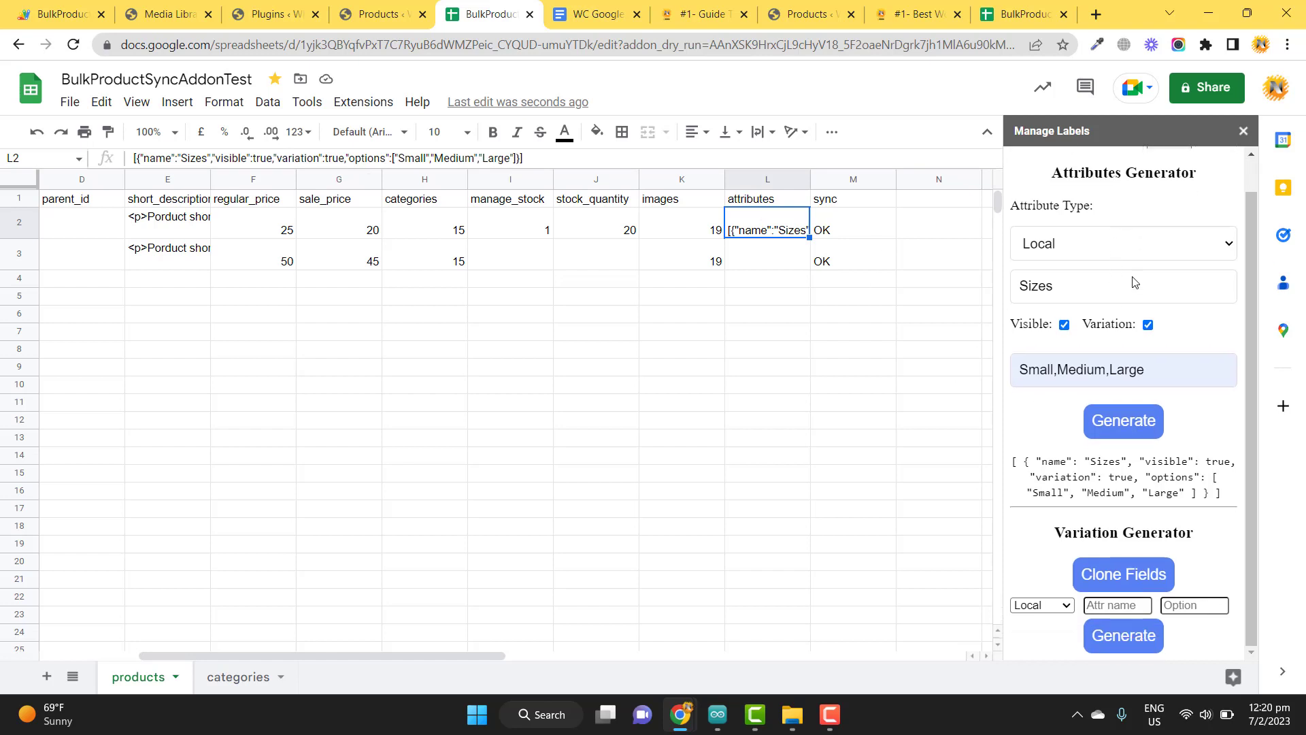
left_click(835, 230)
key("Delete")
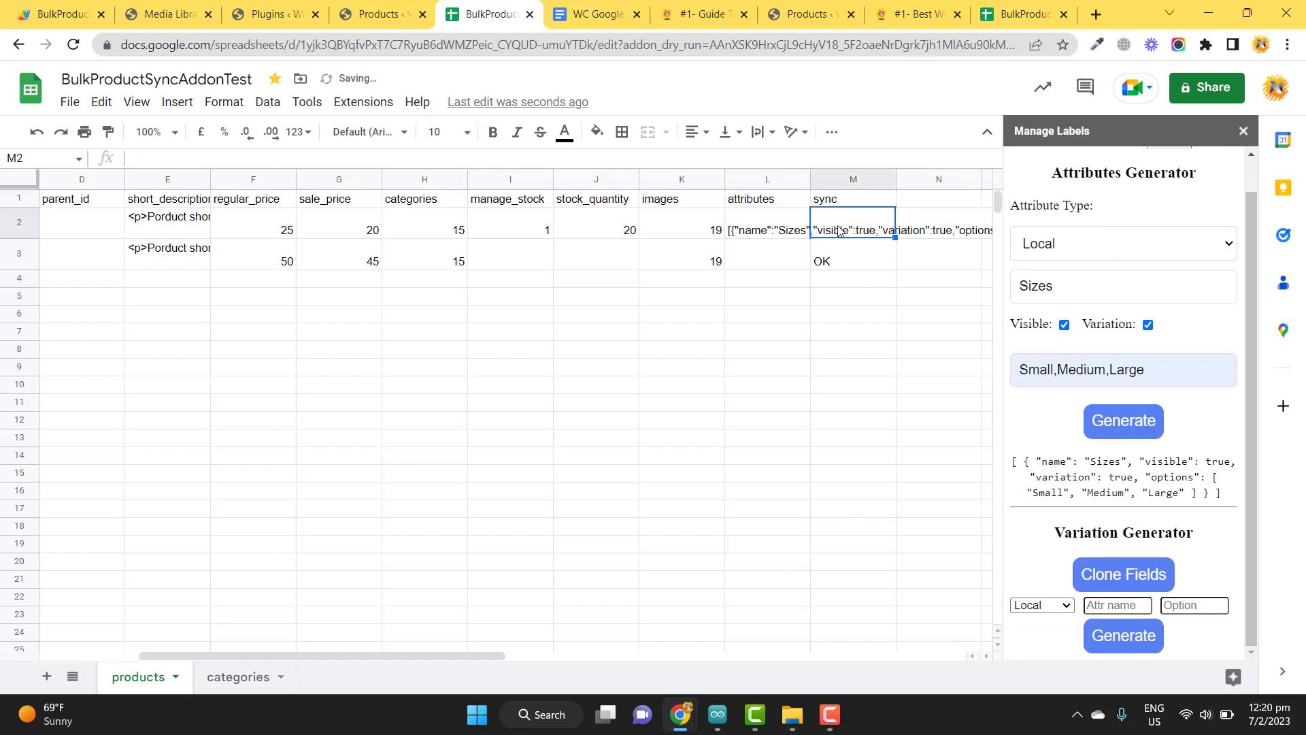
left_click(363, 101)
mouse_move(428, 296)
left_click(637, 344)
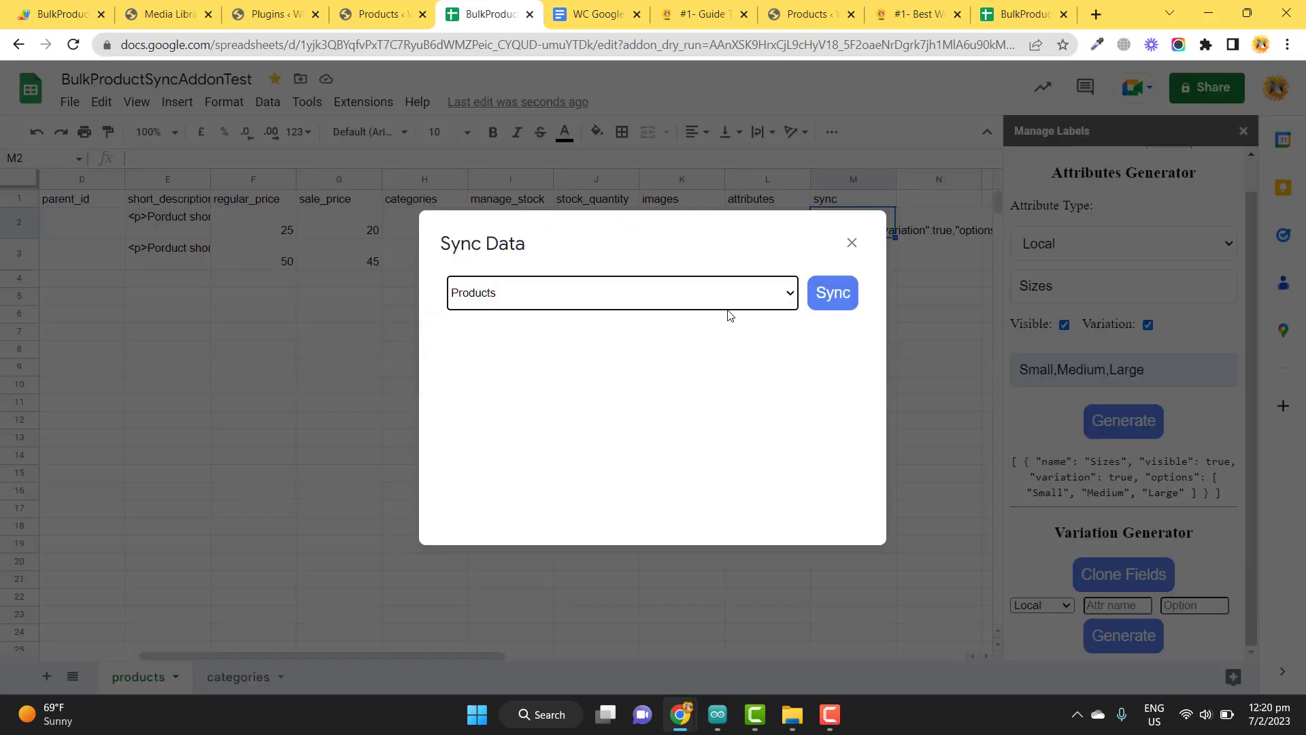
left_click(835, 302)
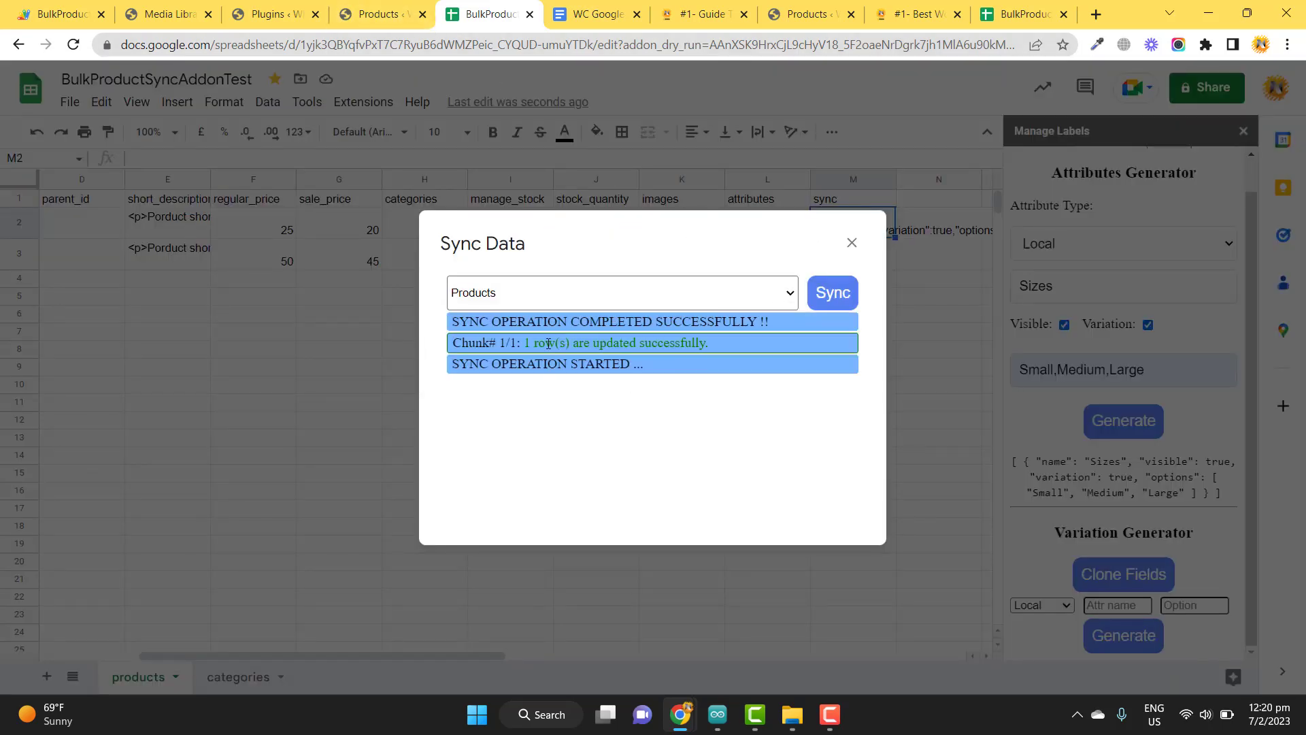
Step: Open Demo Product 1's store page and examine the Sizes attribute under Additional information
left_click(378, 14)
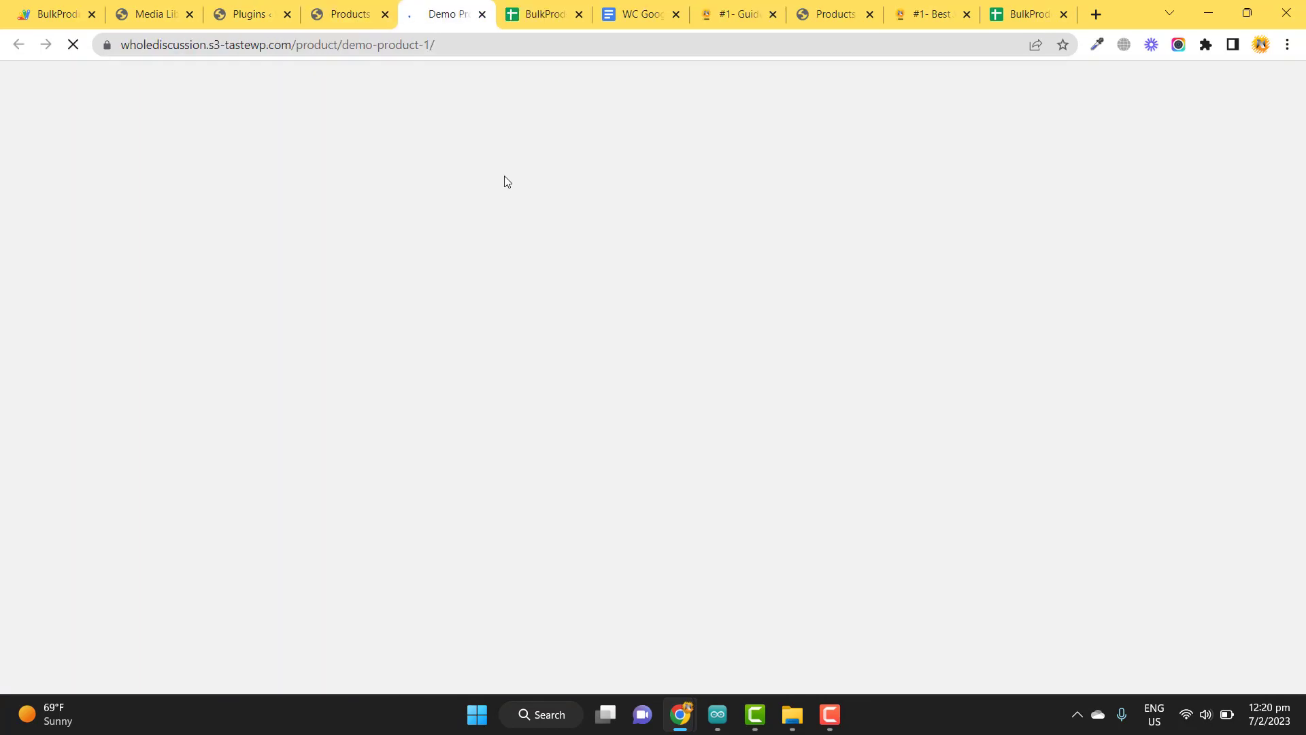
scroll(779, 370, "down", 6)
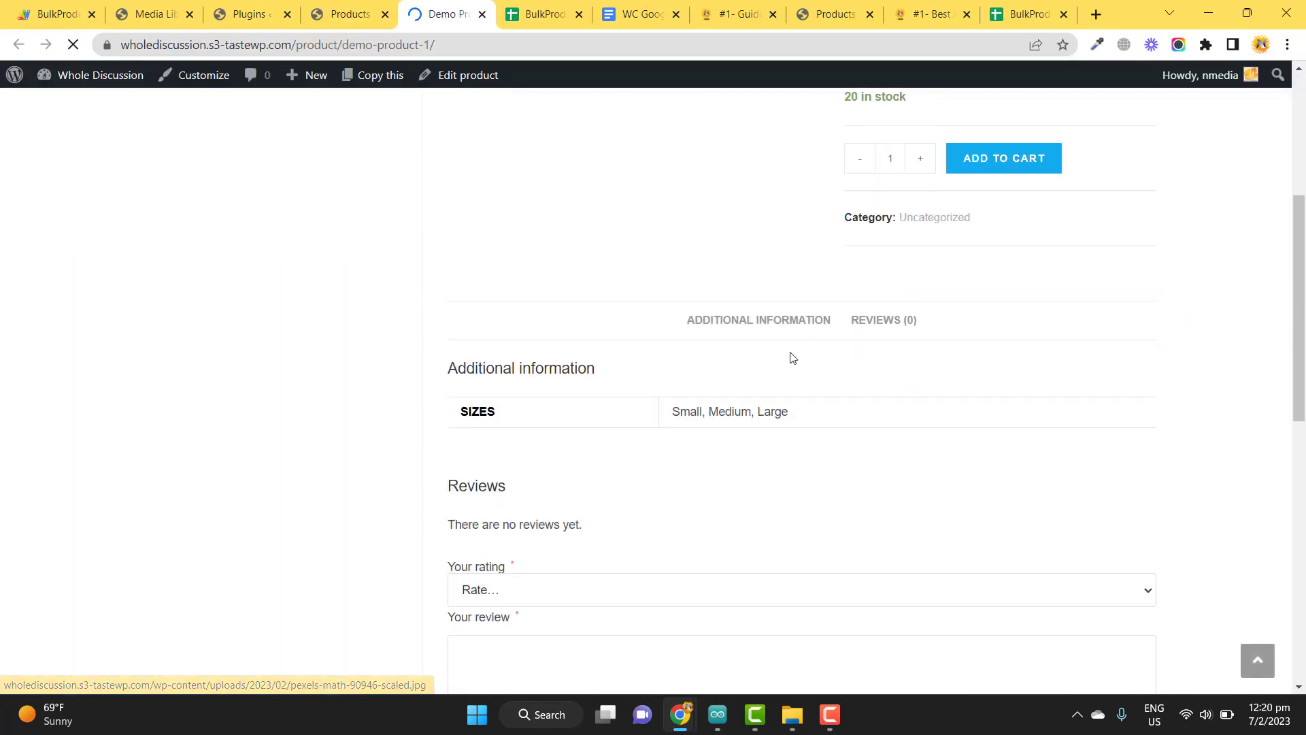
left_click_drag(461, 411, 693, 407)
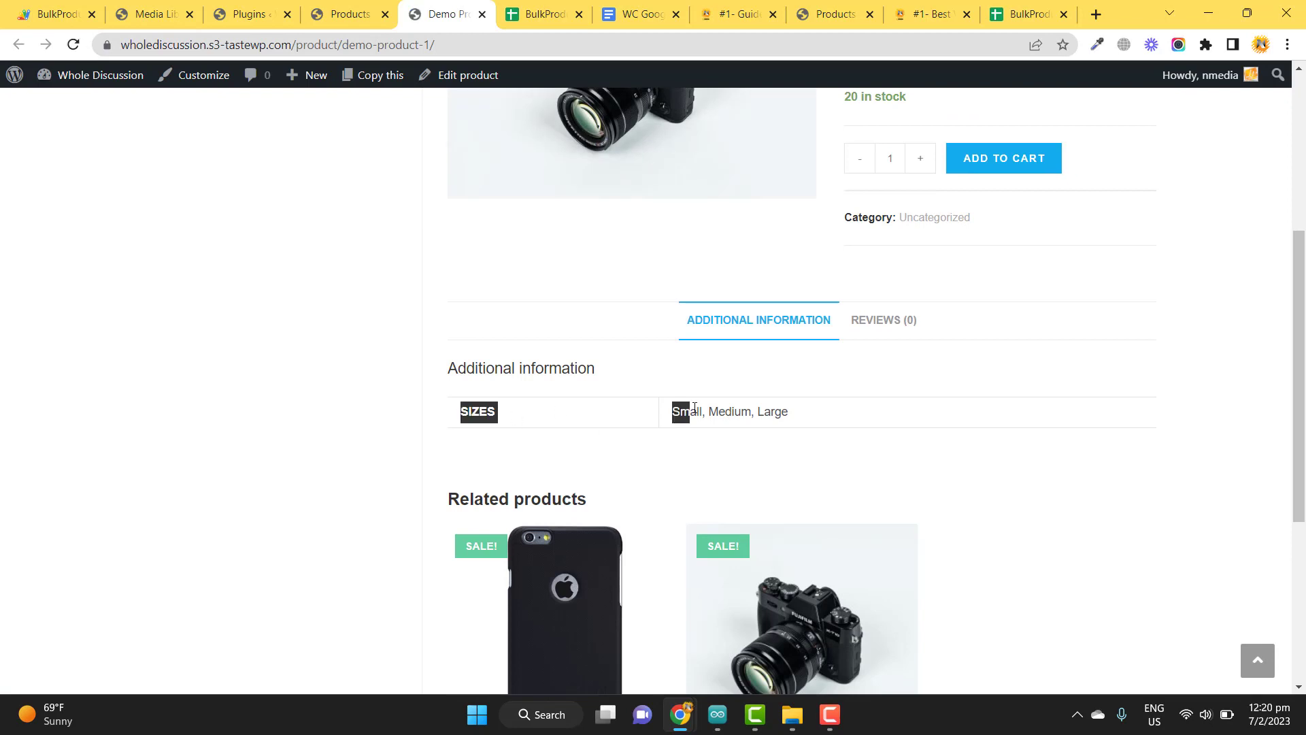
left_click(844, 421)
left_click_drag(763, 425, 819, 423)
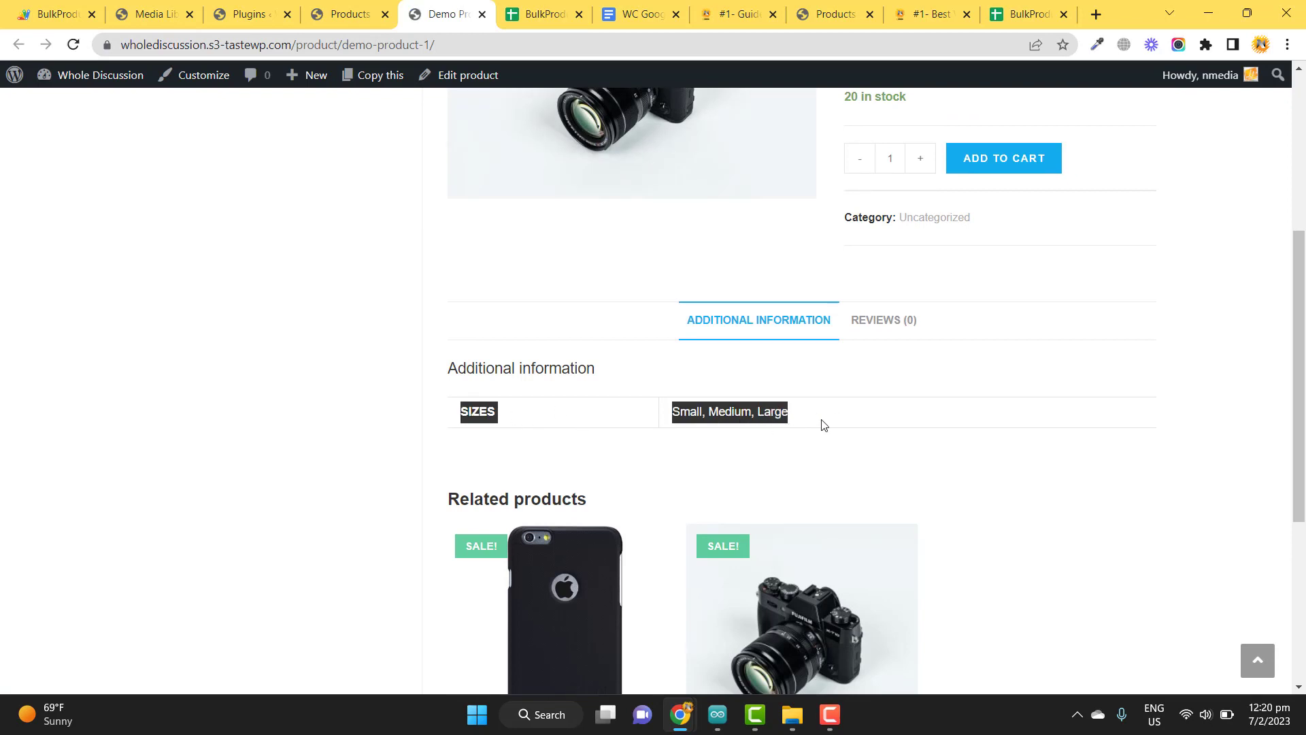
left_click(819, 422)
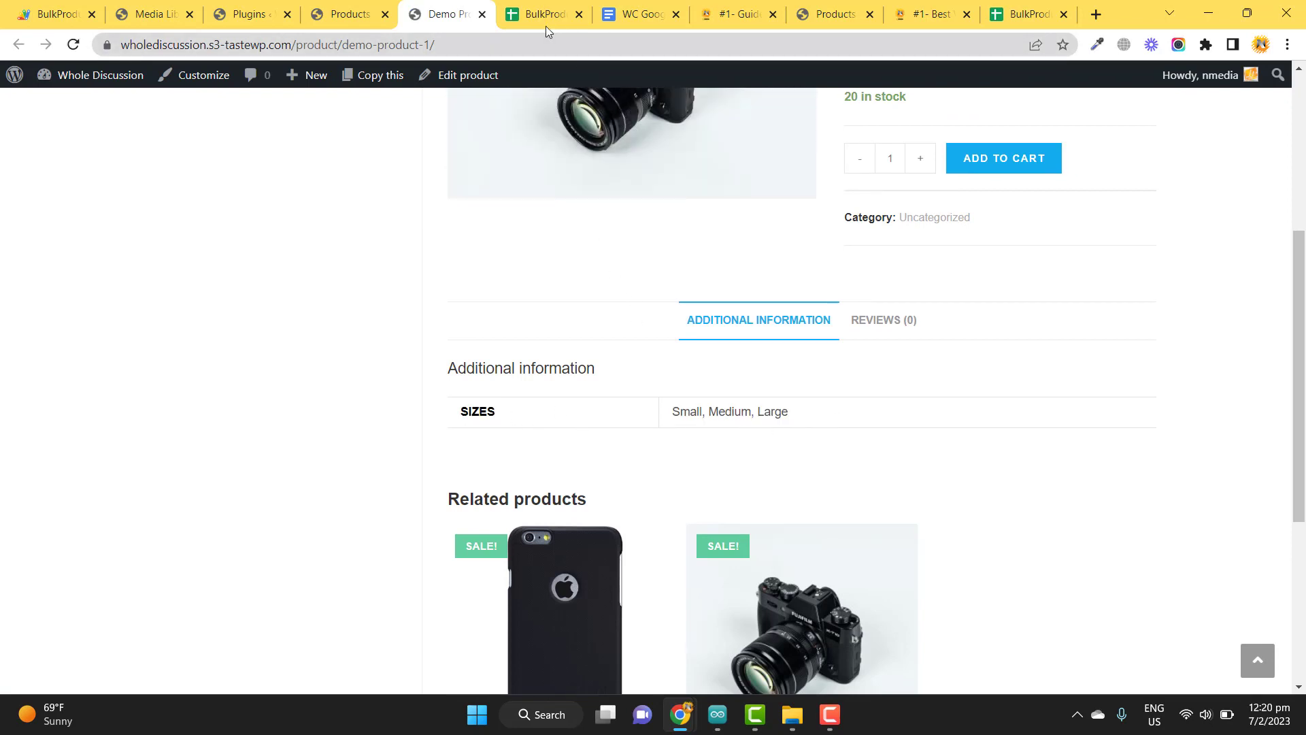
Step: Return to the BulkProductSyncAddonTest sheet and open the add-on's label manager on its attribute and variation generator tools
left_click(546, 20)
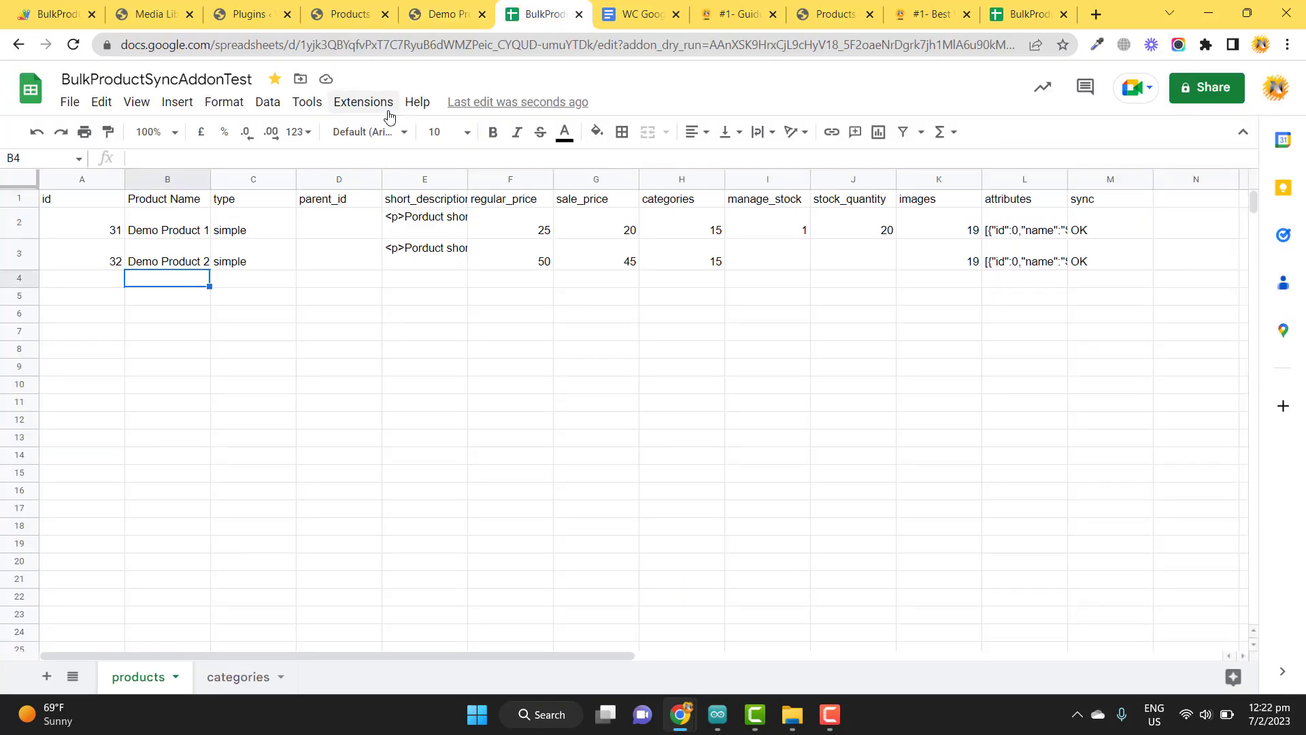
left_click(387, 108)
mouse_move(487, 303)
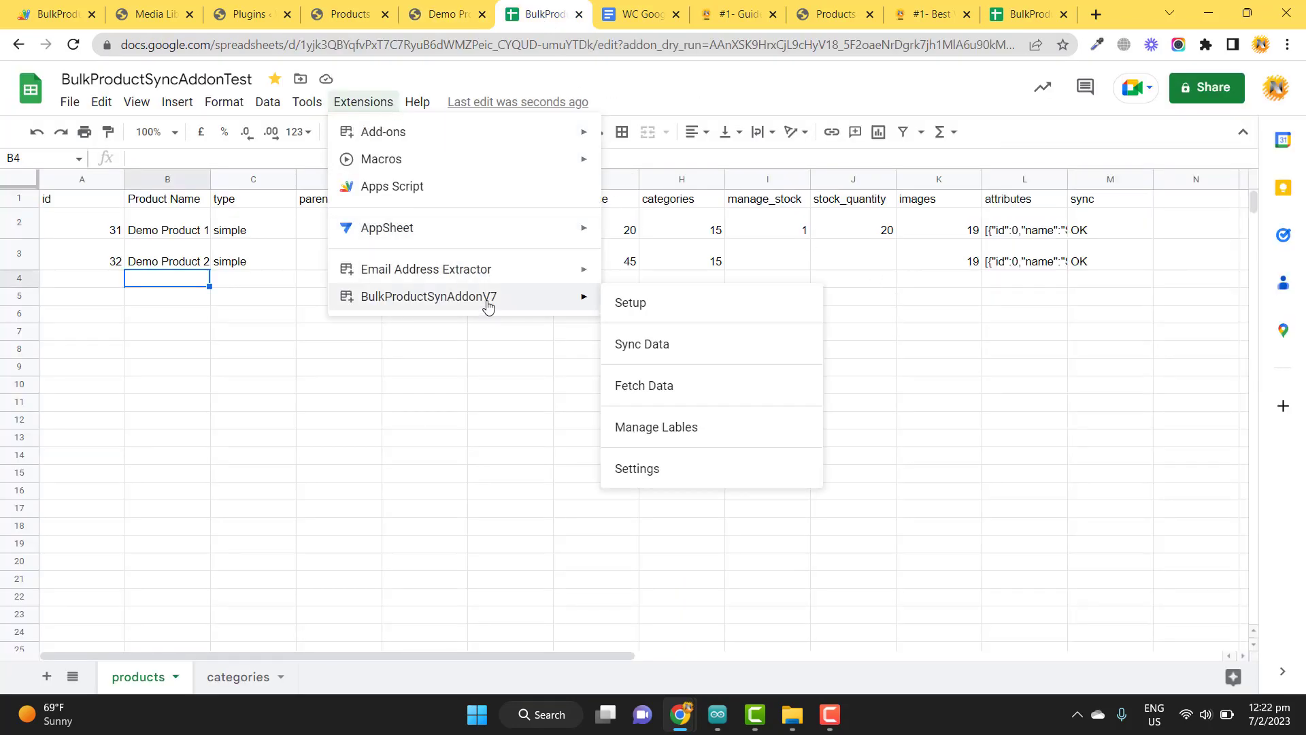
left_click(636, 426)
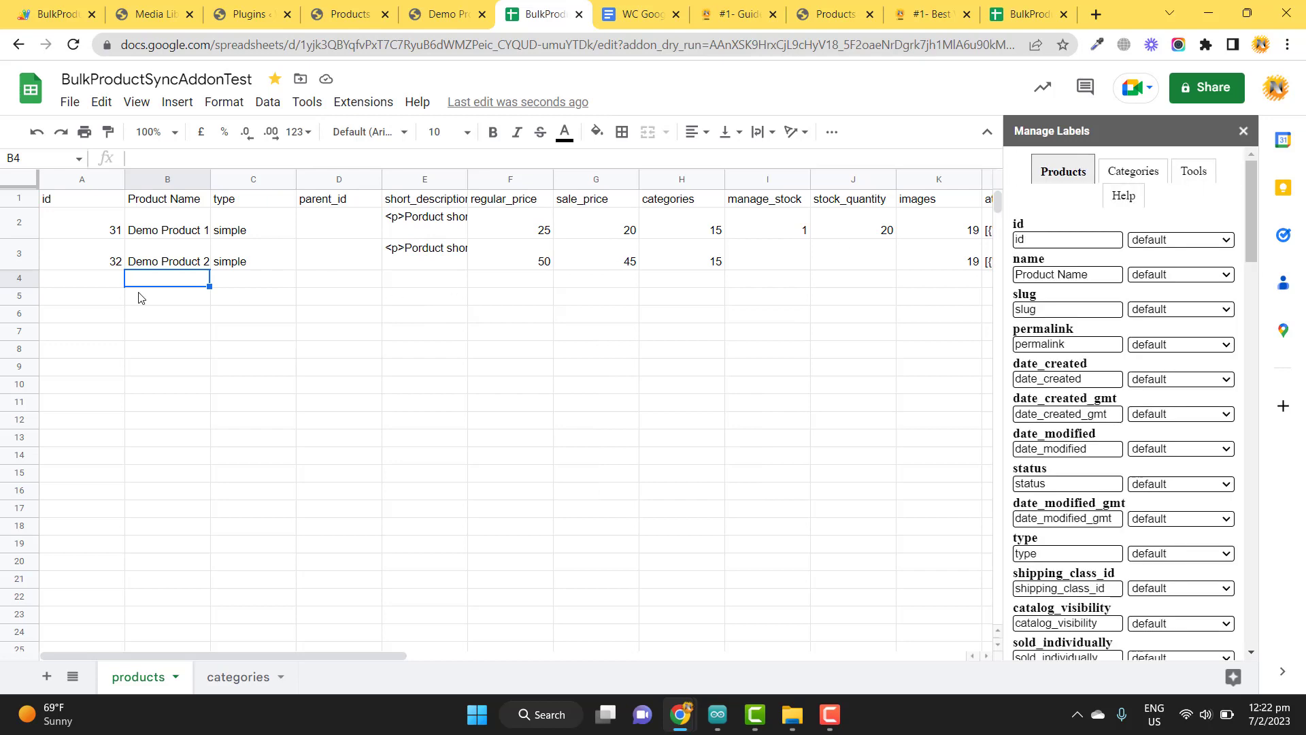
left_click(1193, 171)
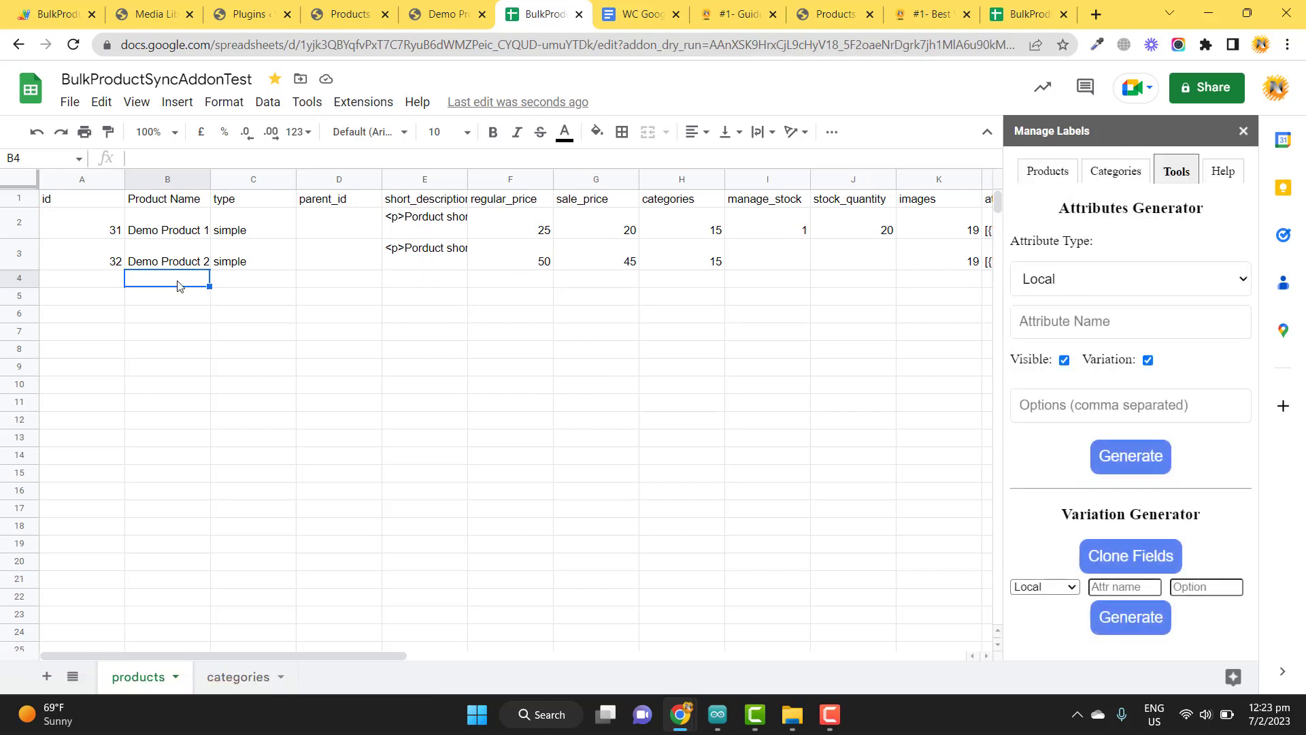
Step: Add a new product in row 4 with the name "Laptops" and the type "variable"
type("Laptops")
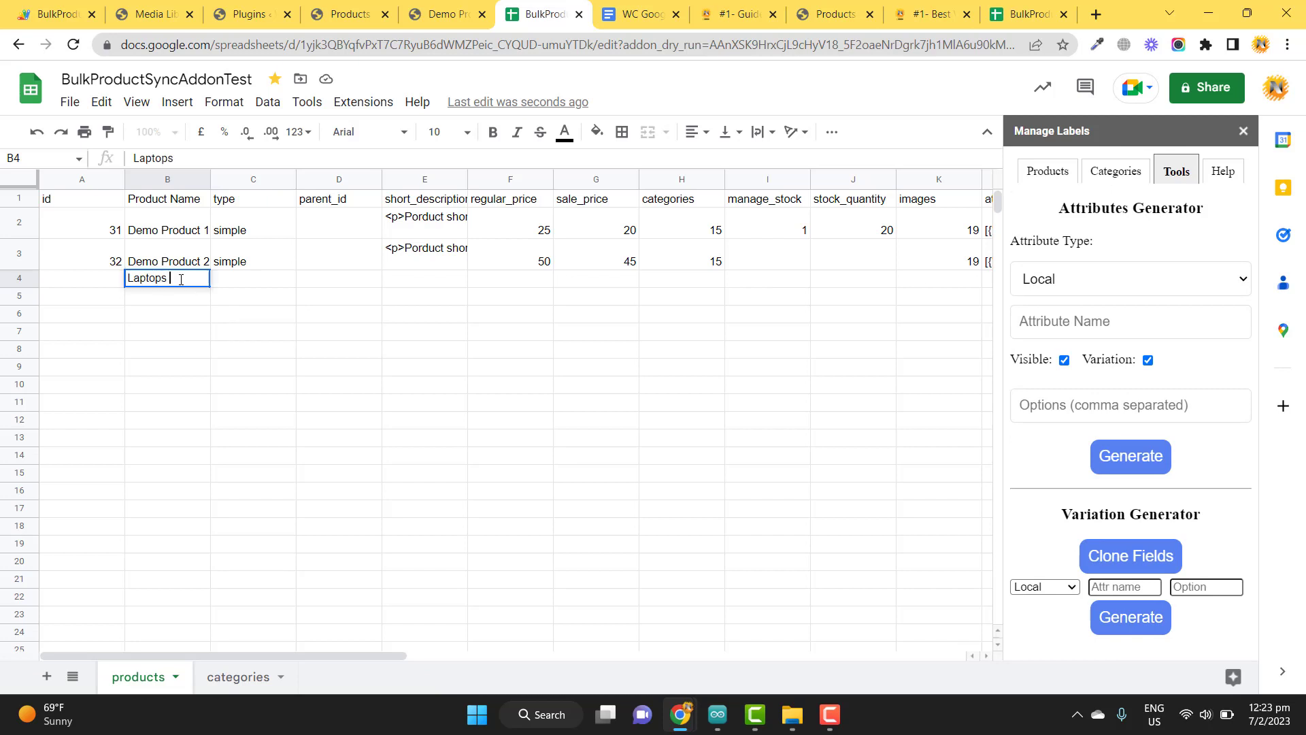
key("Tab")
type("var")
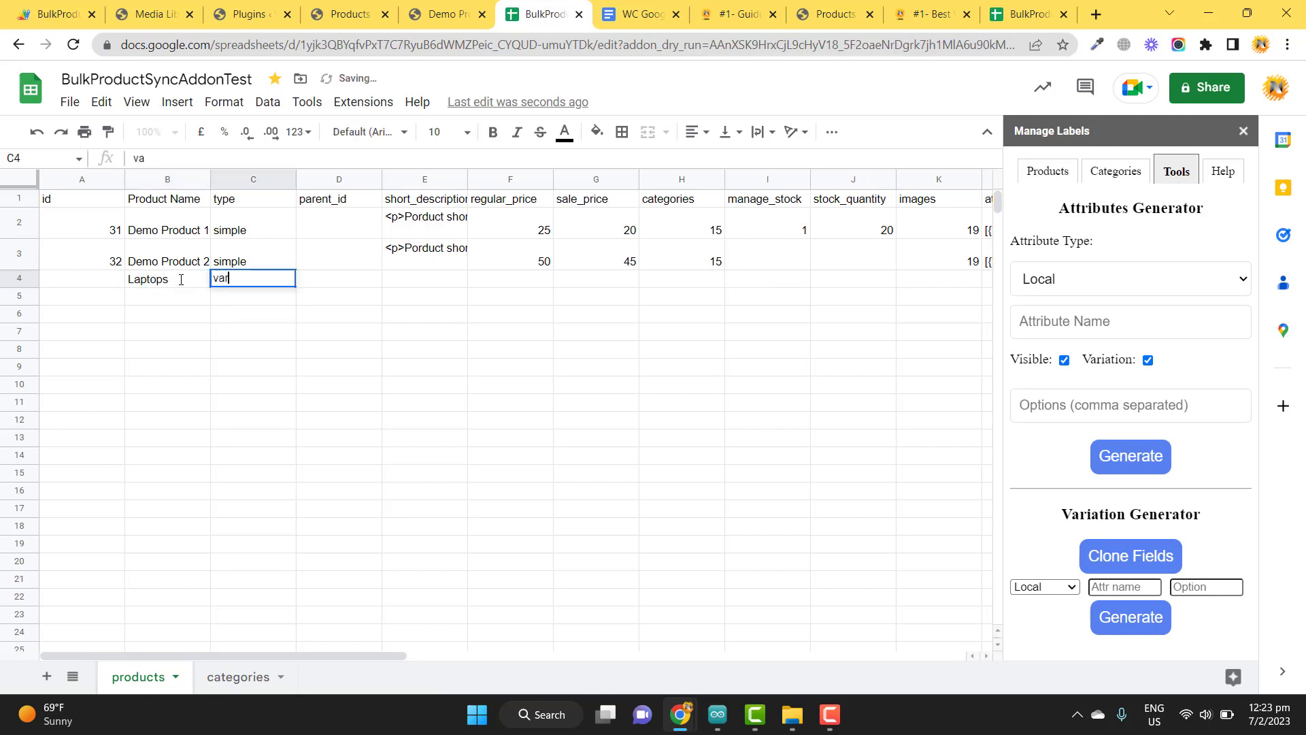
type("iable")
key("Tab")
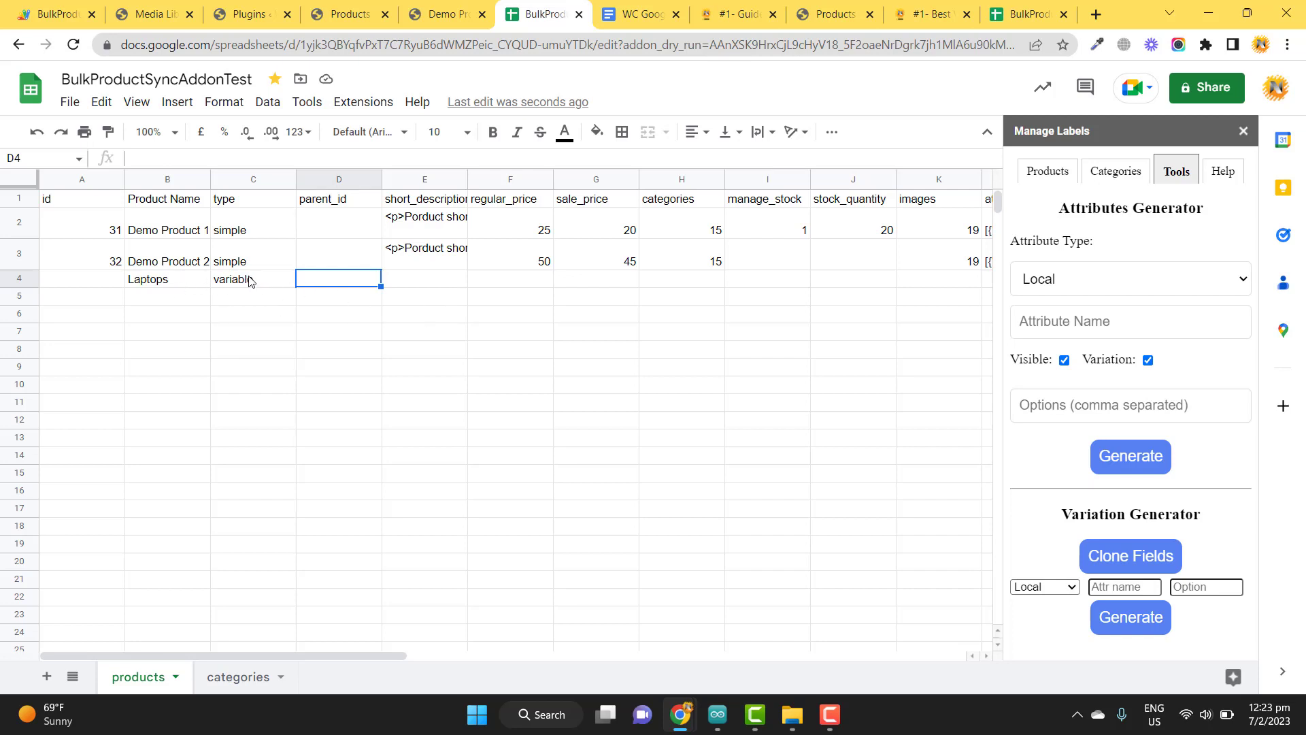
Step: Select the Laptops row's attributes cell, L4, and set the Attributes Generator's attribute type to Global
left_click(401, 281)
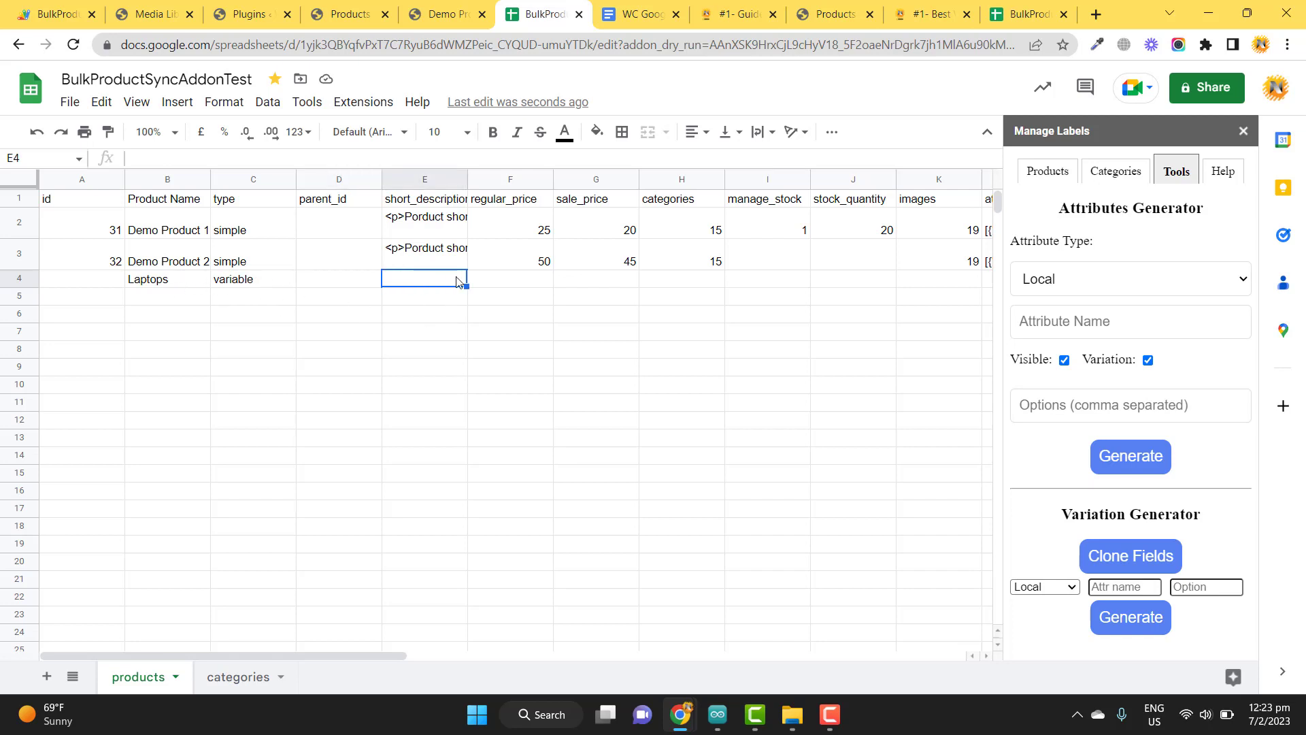
left_click(505, 283)
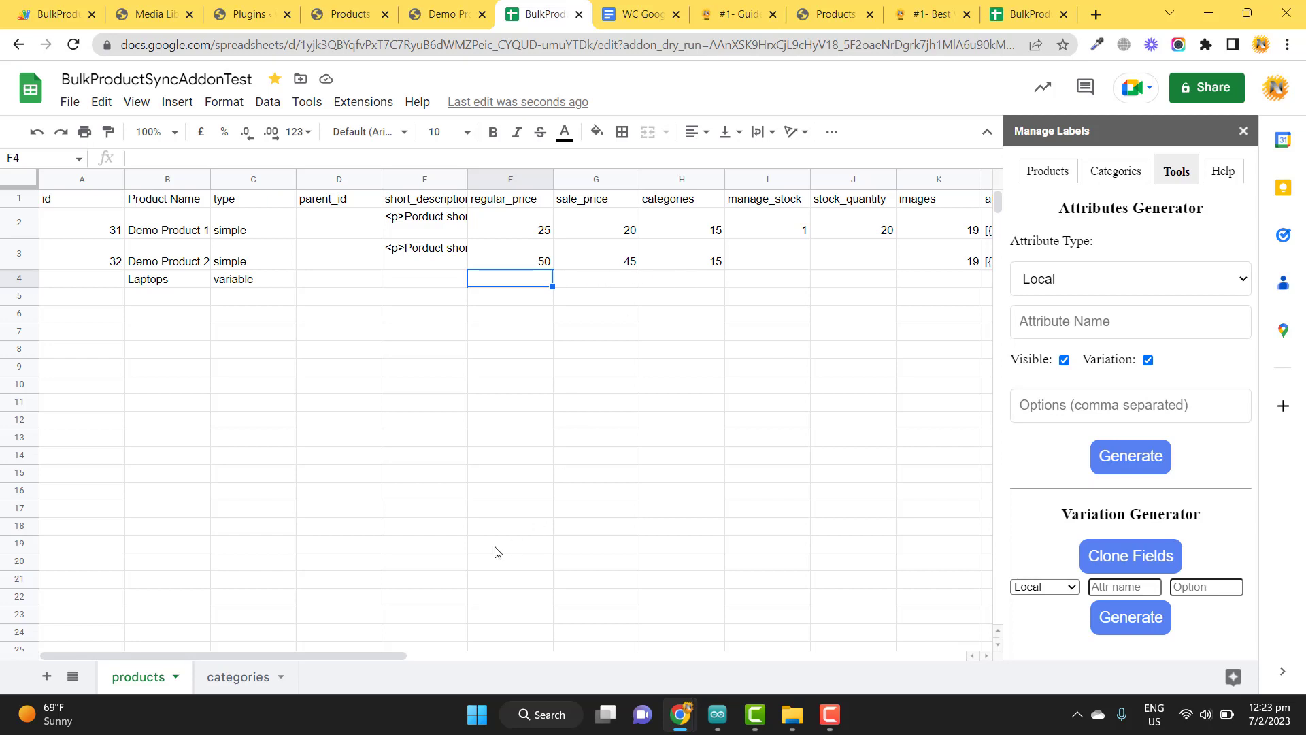
left_click_drag(370, 656, 463, 645)
left_click(542, 283)
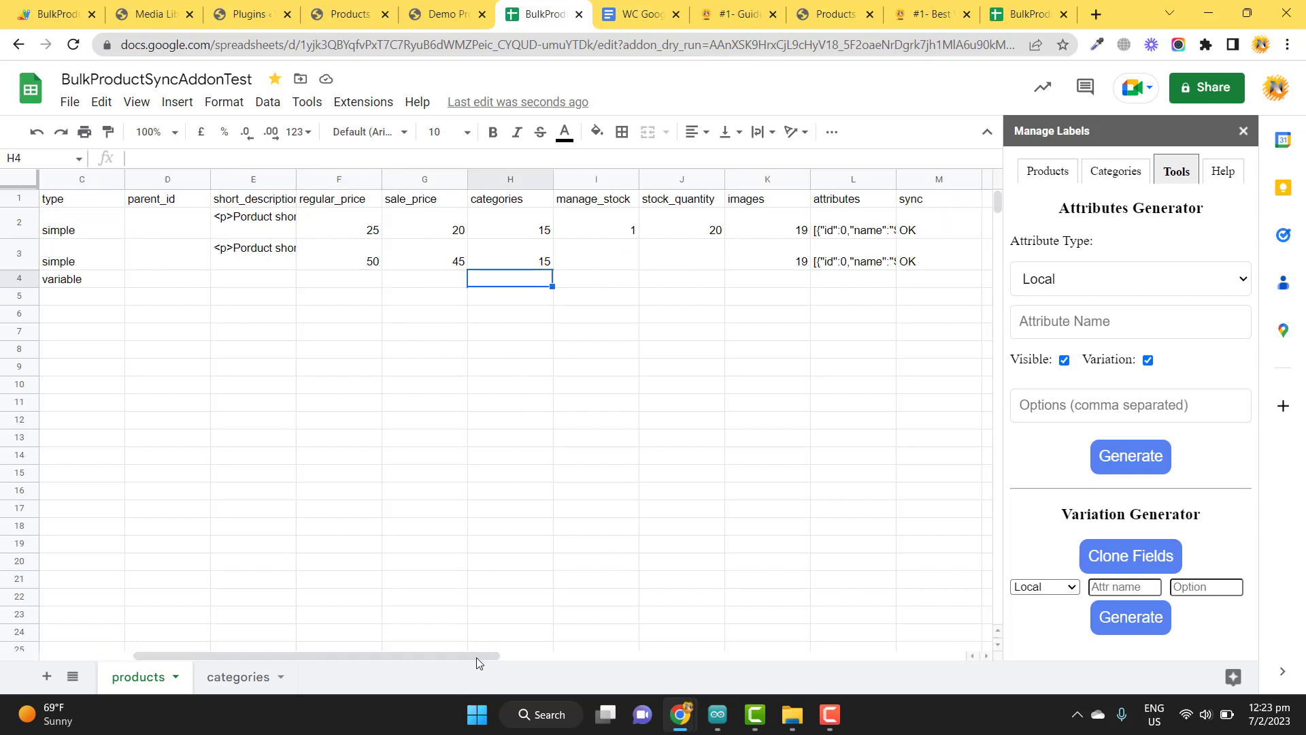
left_click_drag(476, 657, 521, 652)
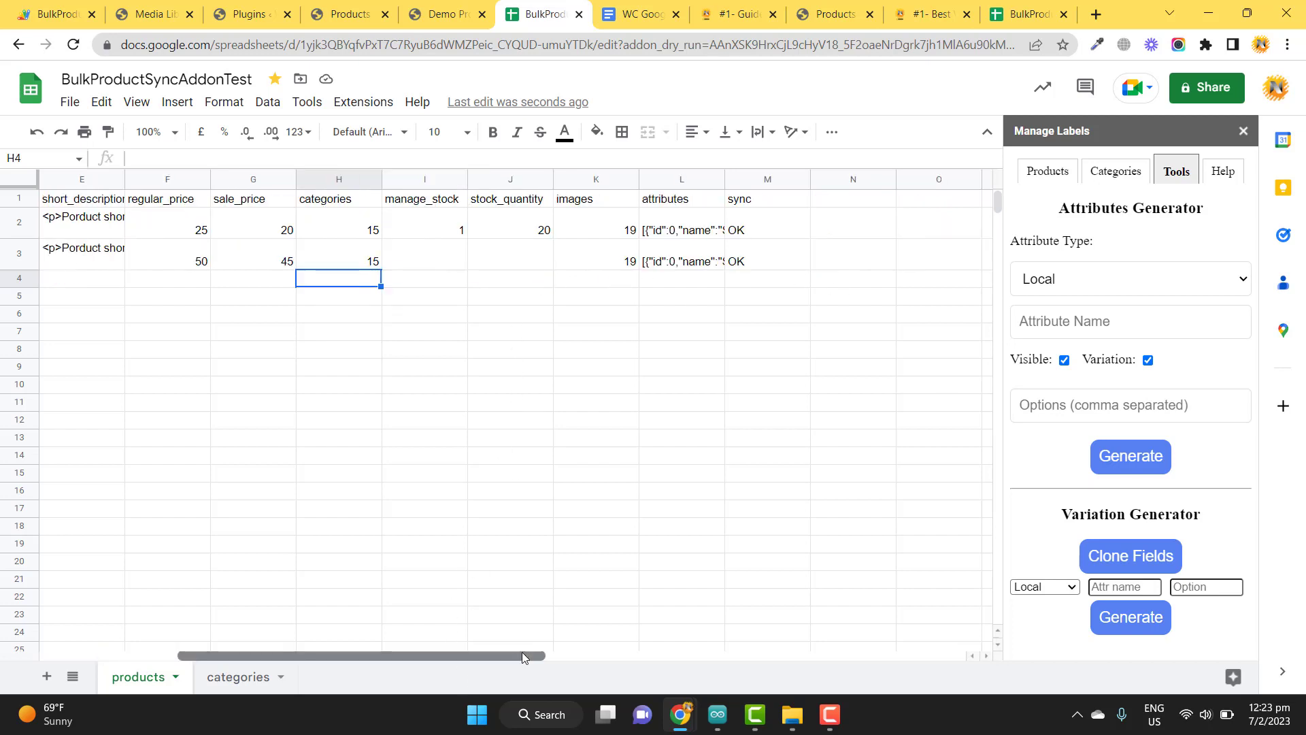
left_click(677, 283)
left_click(1080, 284)
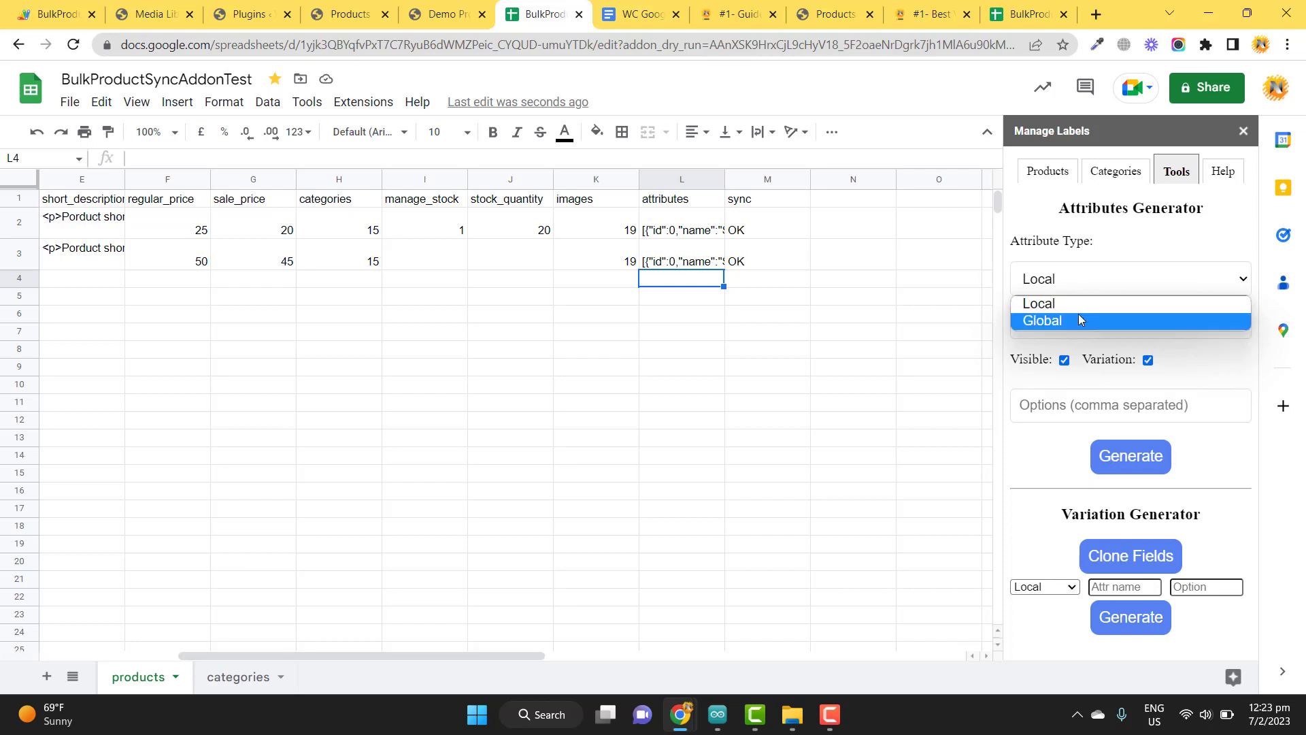
left_click(1079, 316)
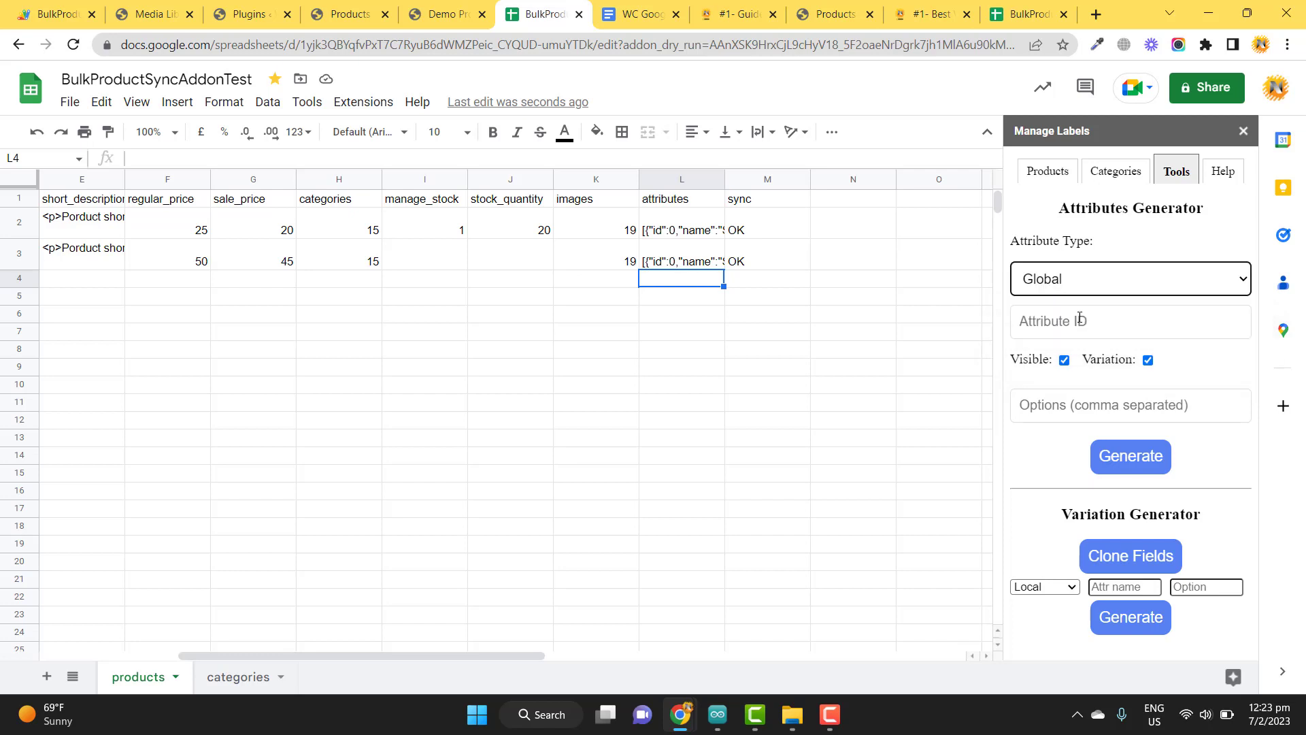
left_click(1092, 285)
left_click(1086, 303)
Step: Switch to the WordPress admin and add a product attribute named "Generation"
left_click(154, 15)
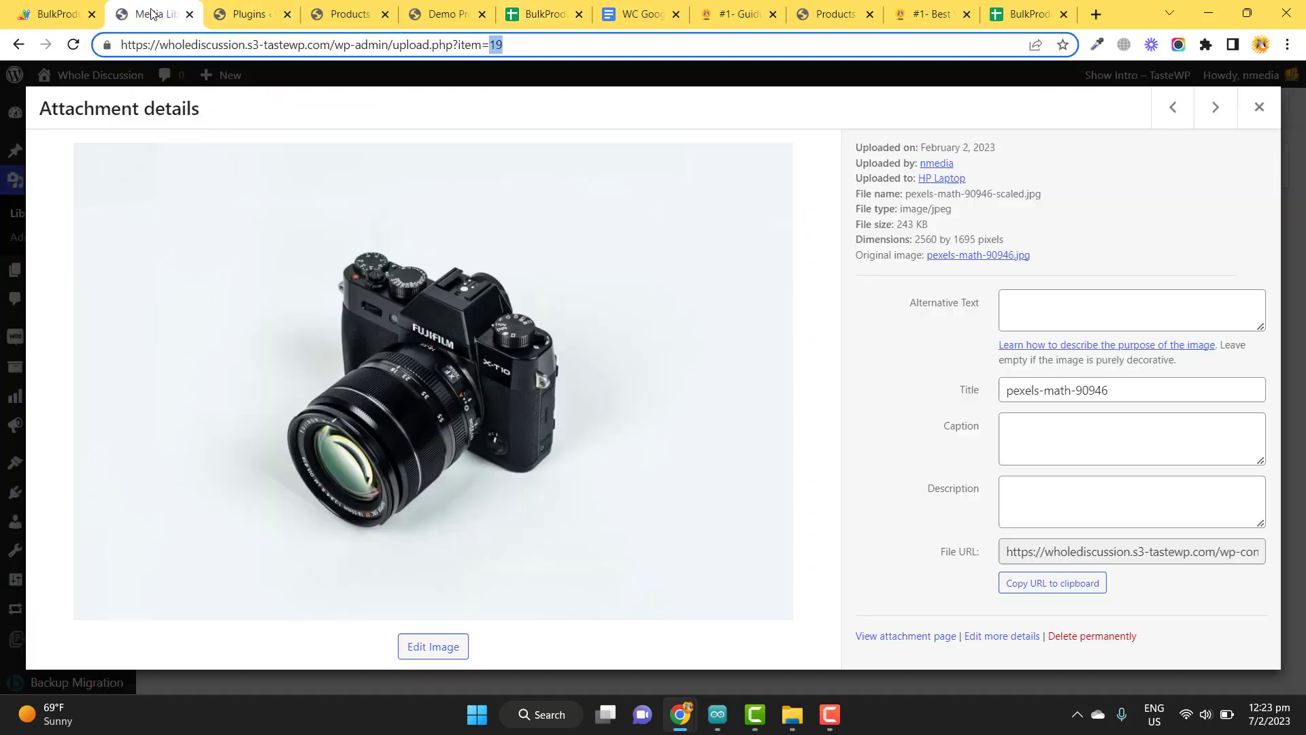
left_click(1251, 109)
mouse_move(72, 371)
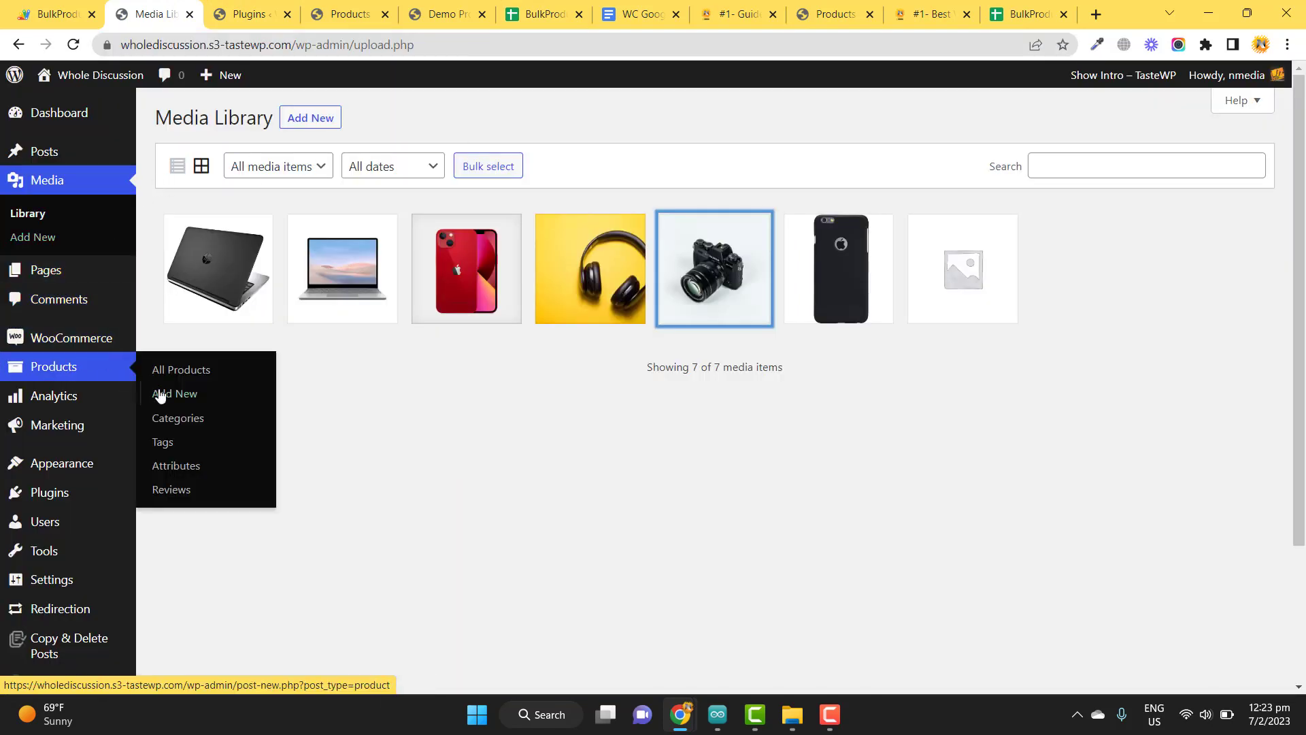
left_click(182, 464)
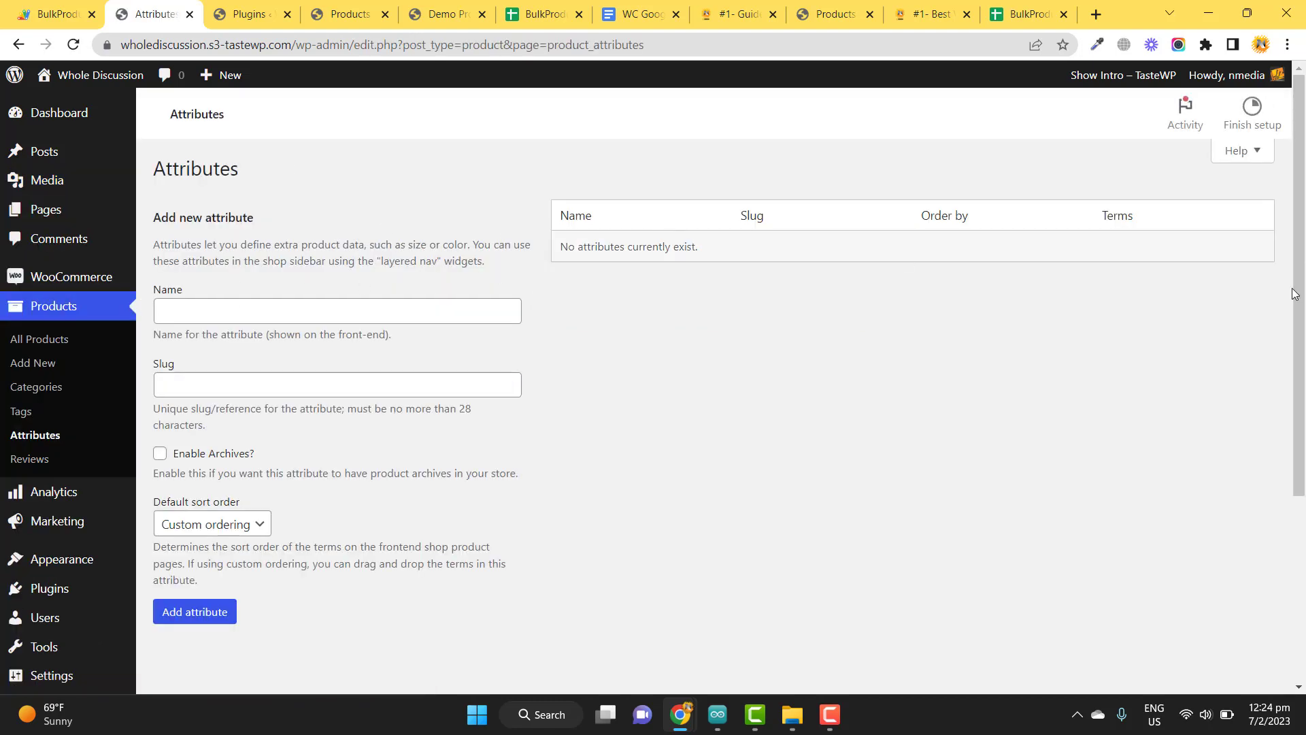
left_click(300, 308)
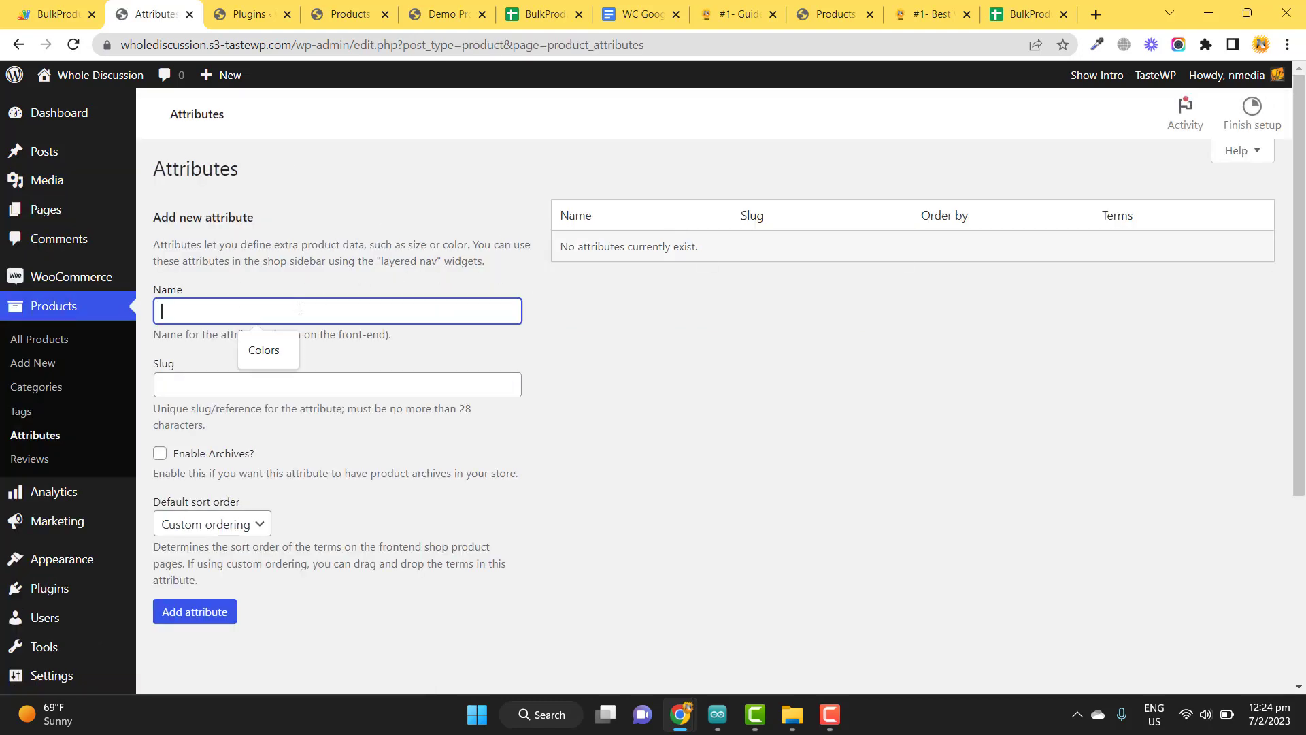
type("Gen")
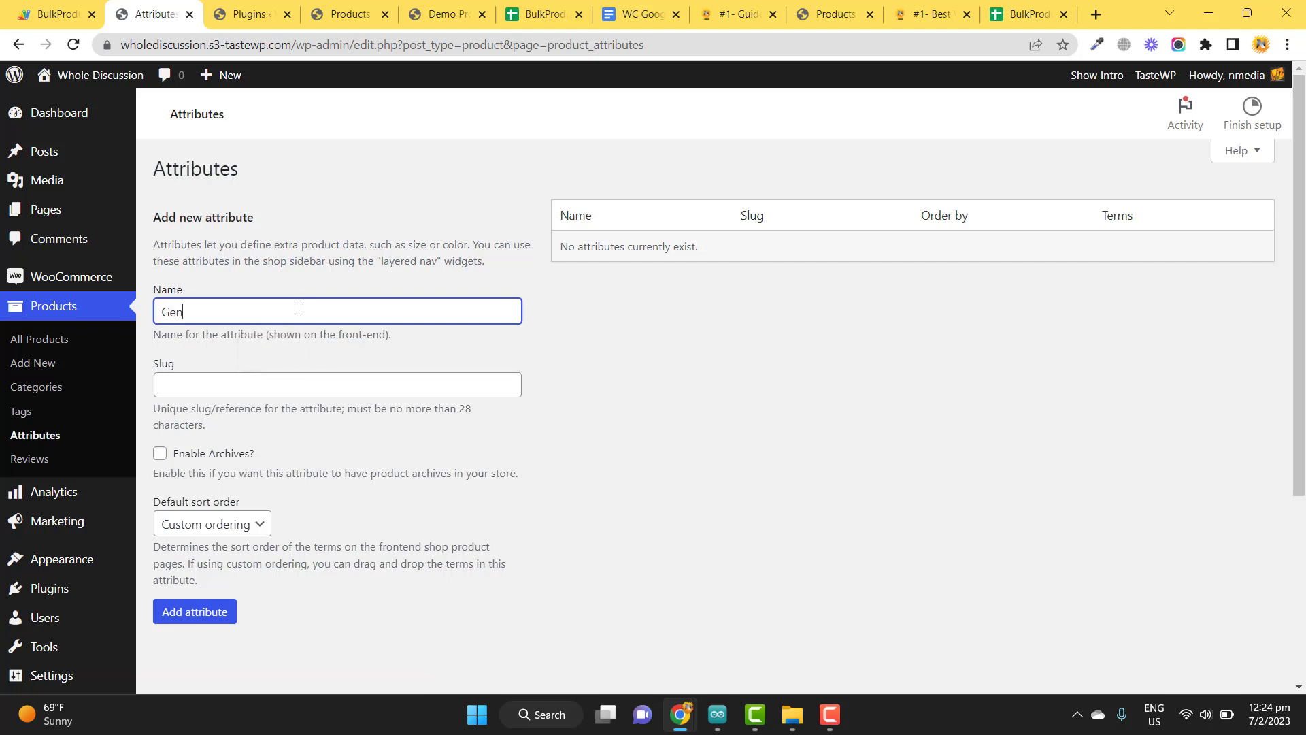
type("eration")
left_click(204, 610)
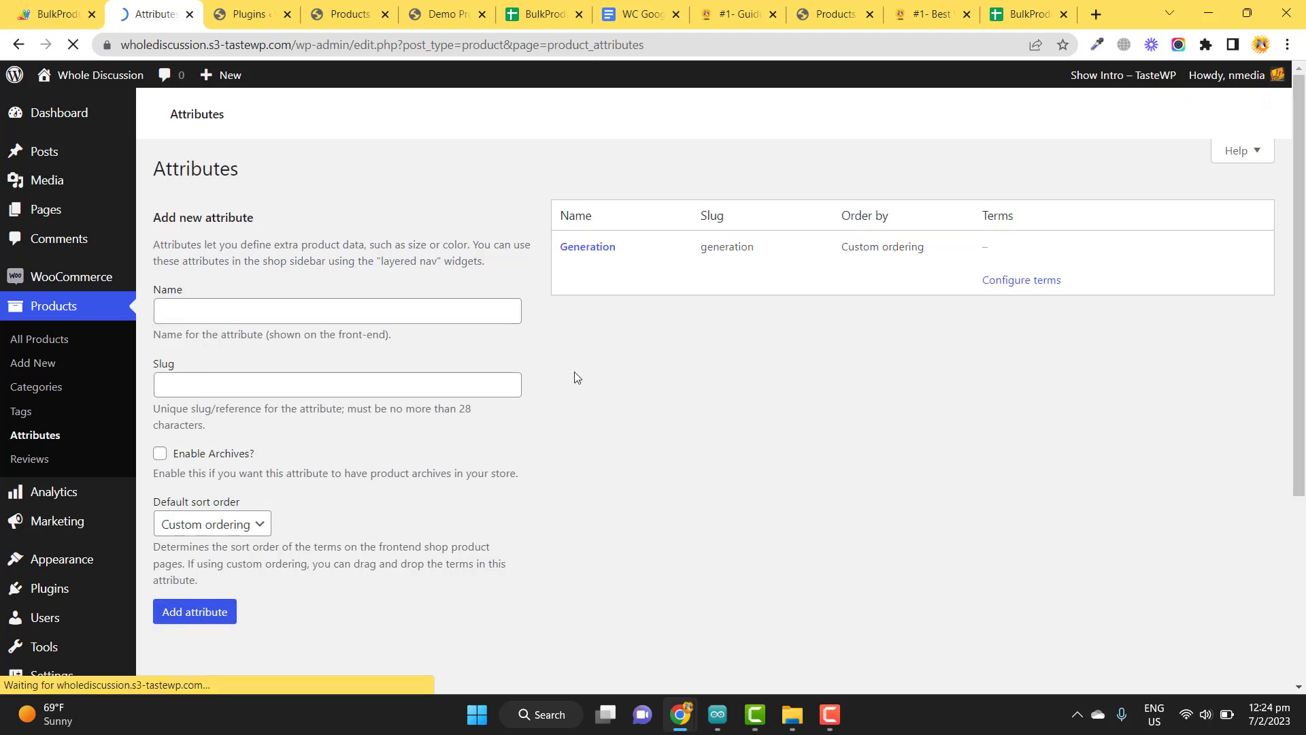
Step: Look up the Generation attribute's ID in its delete link and enter 1 as the Attribute ID in the Attributes Generator
mouse_move(598, 269)
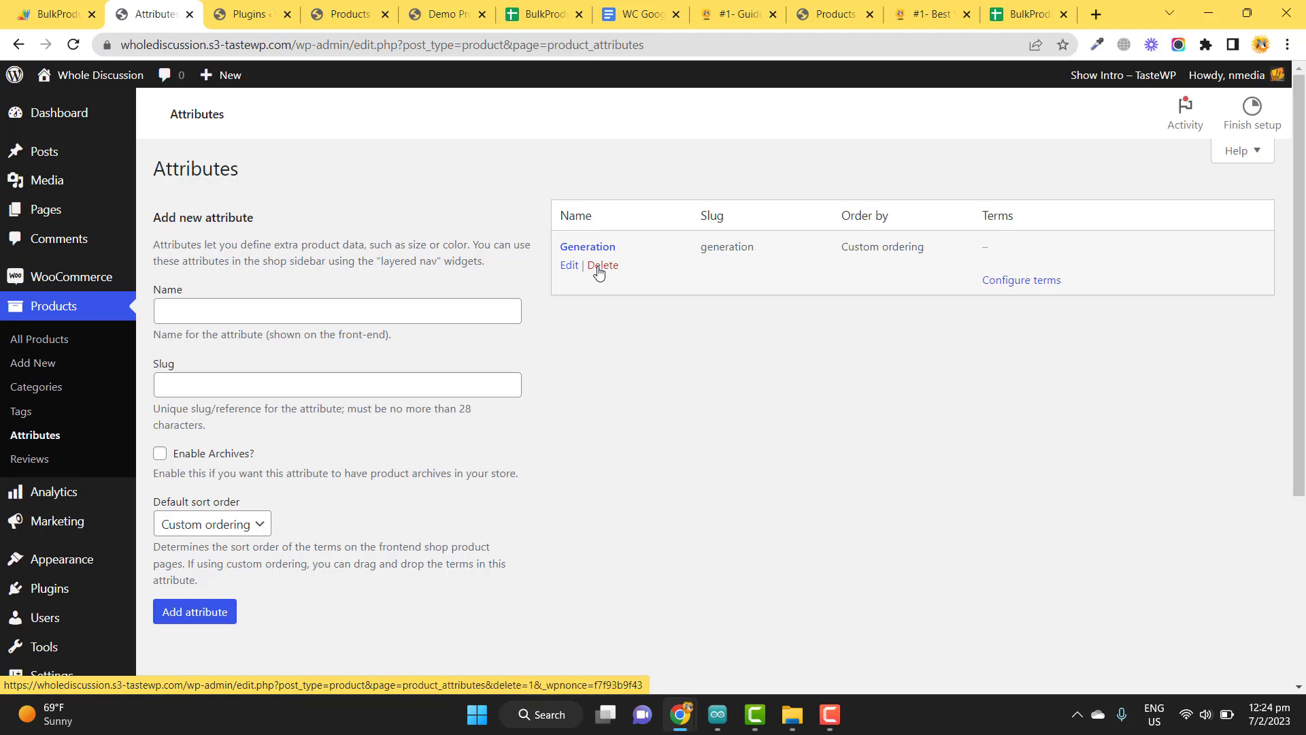
left_click(528, 21)
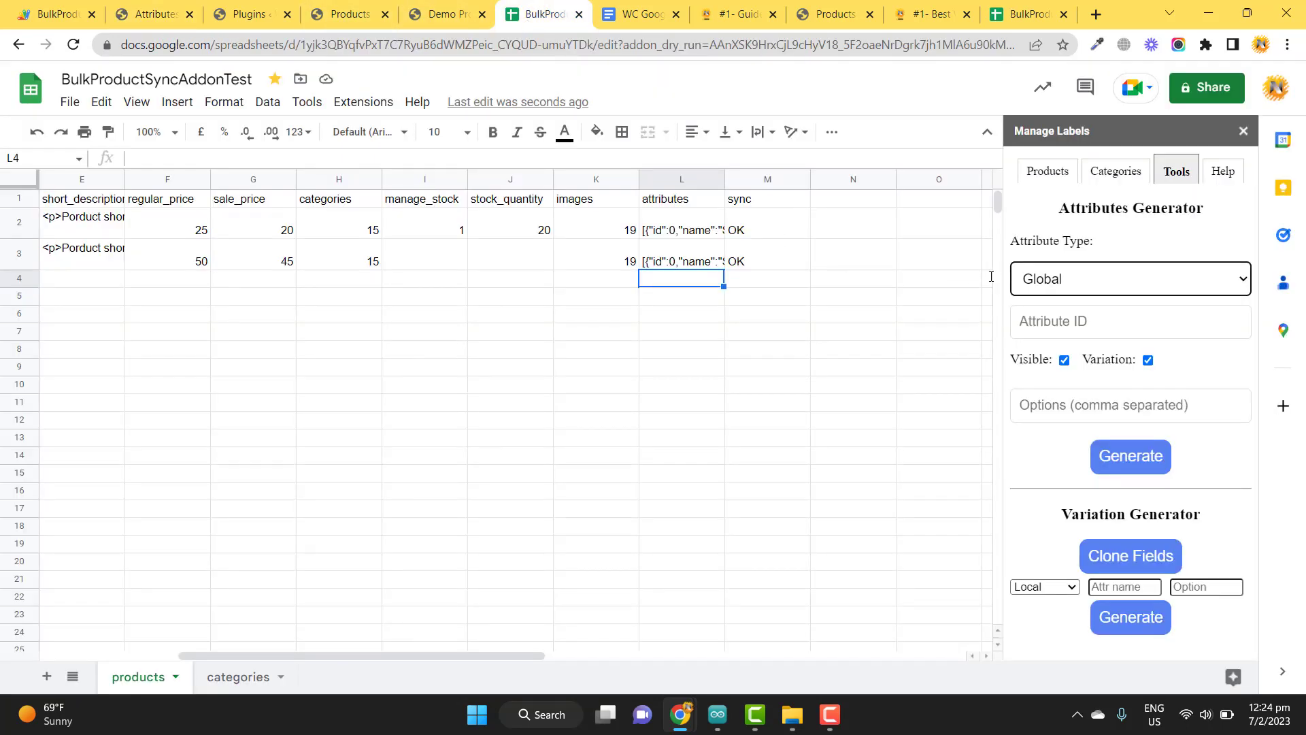
left_click(1055, 327)
type("1")
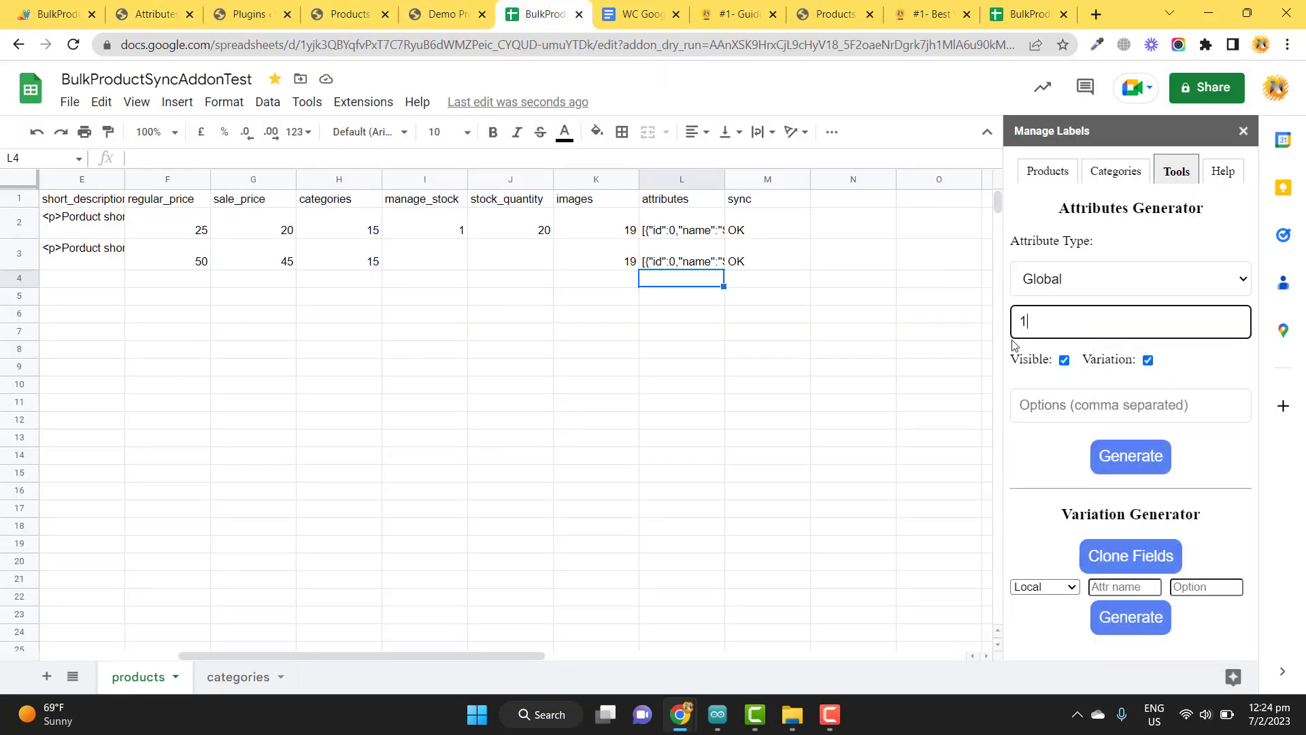
left_click(1078, 406)
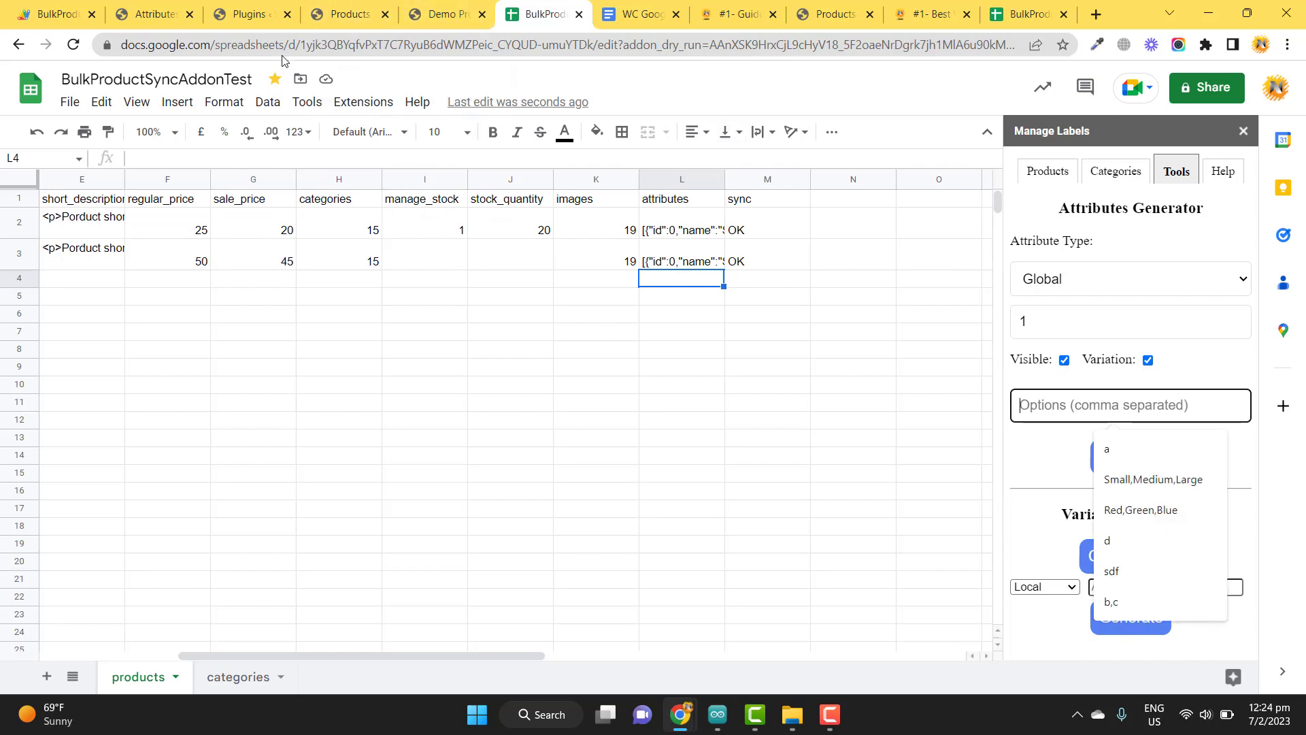
Step: Switch to the WordPress admin and add the terms 5th, 6th and 7th to the Generation attribute
left_click(252, 16)
left_click(156, 14)
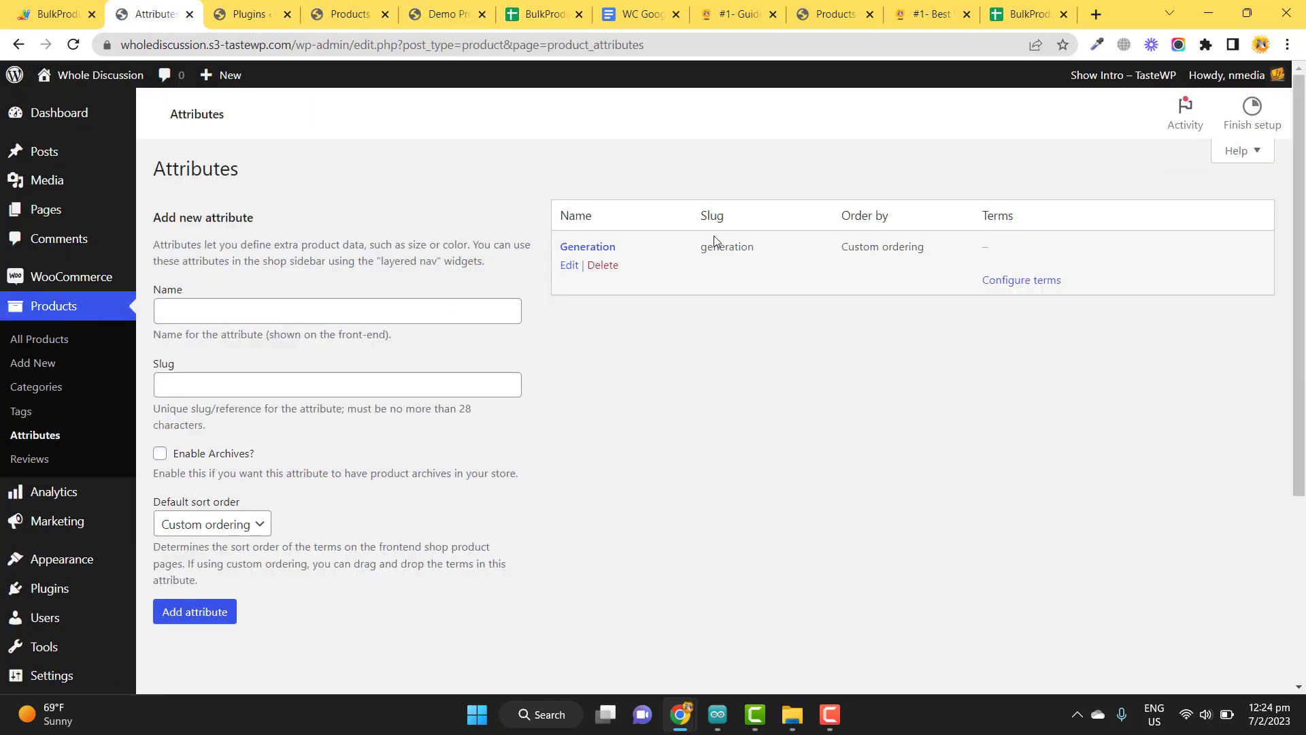
left_click(1025, 281)
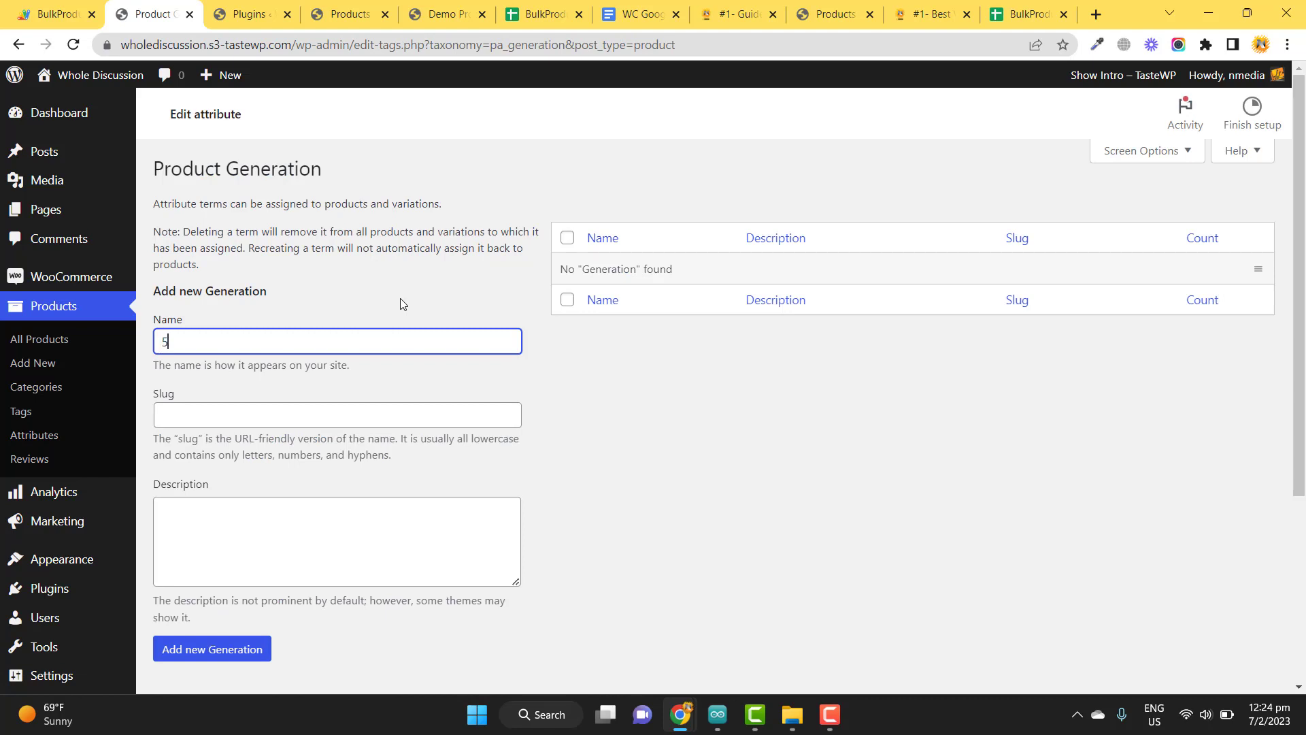
type("5th")
key("Return")
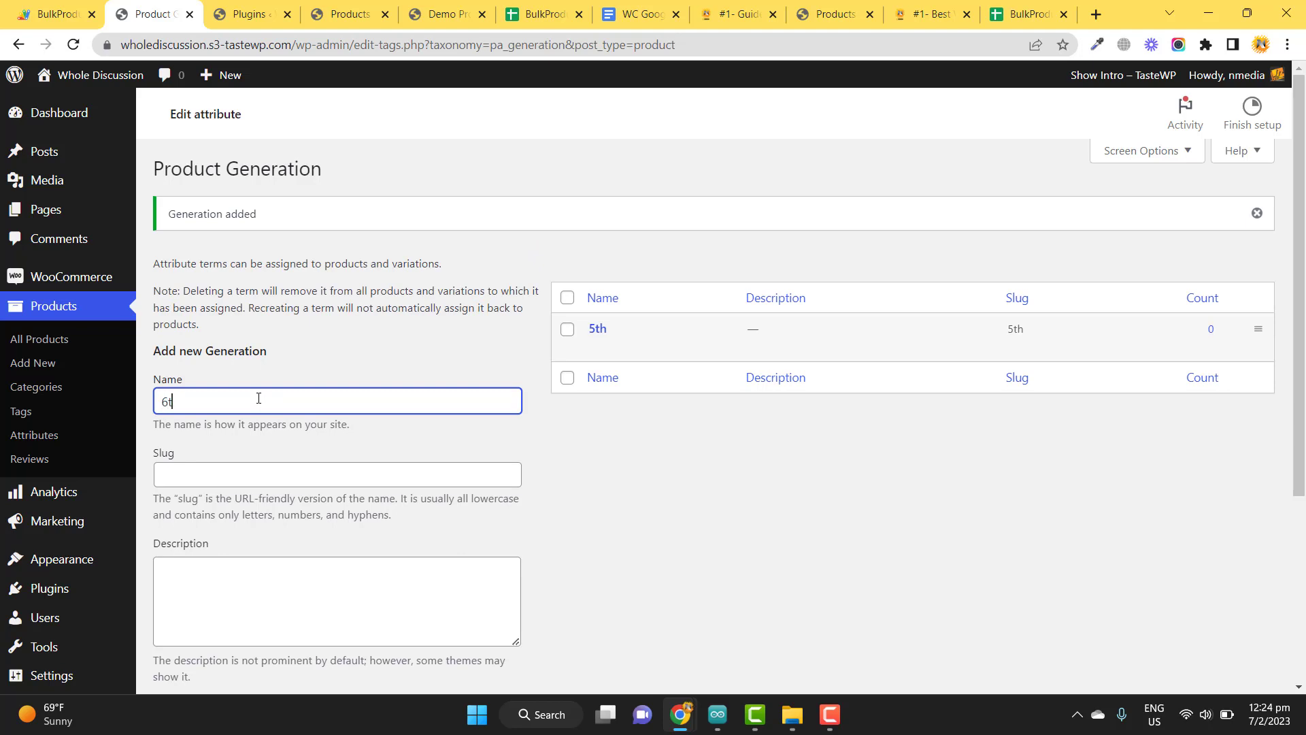
key("Return")
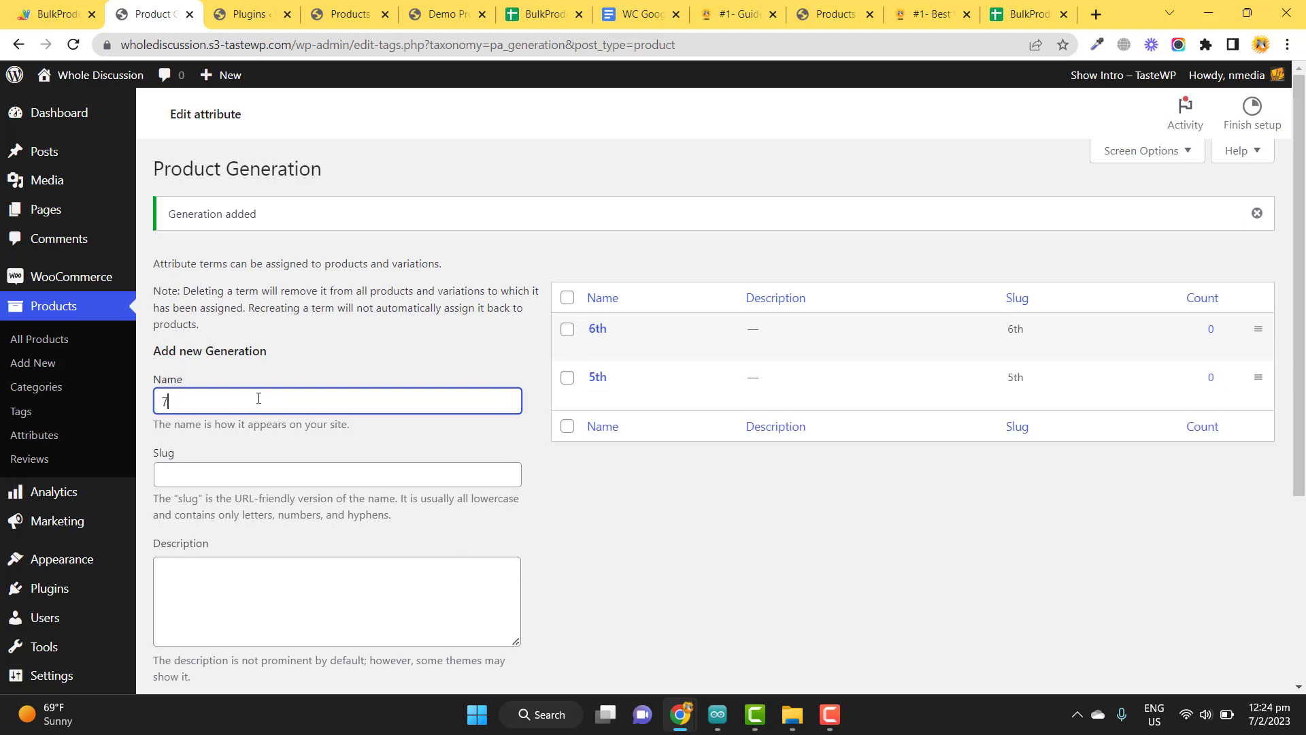
key("Return")
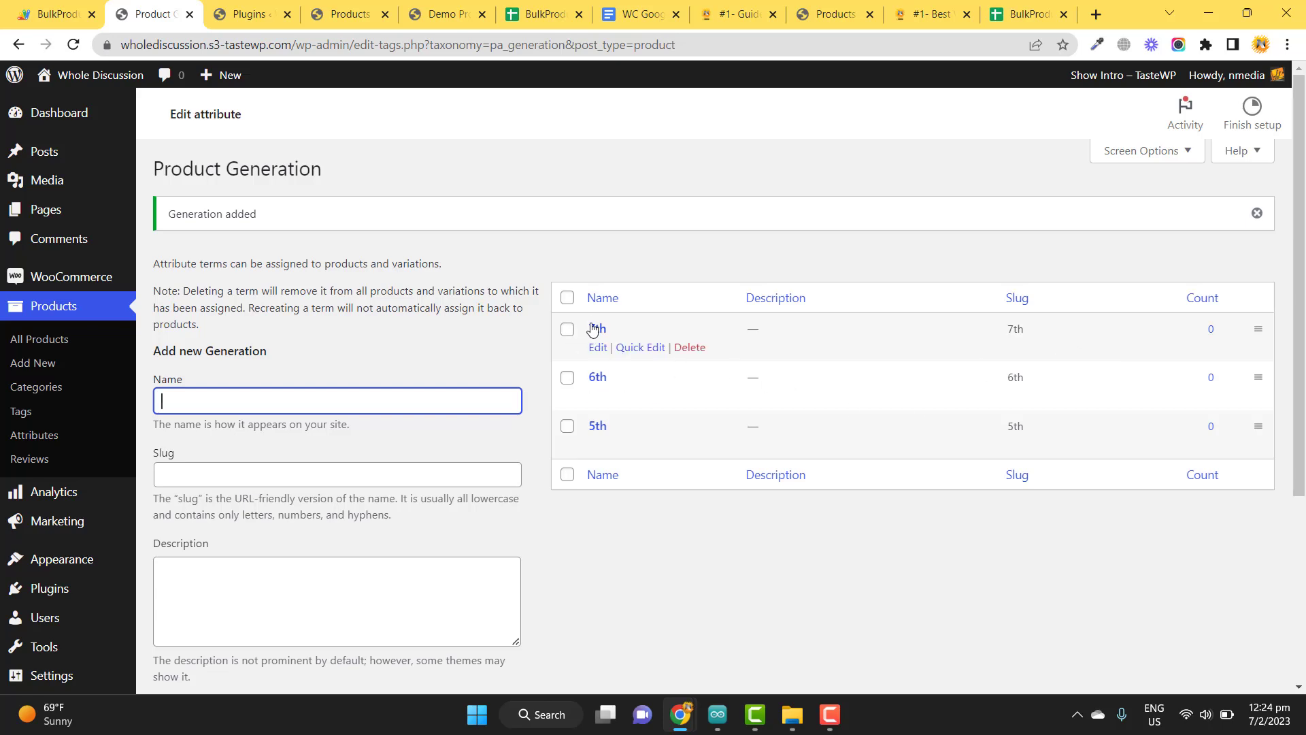
Step: Back in the product sheet, generate the global attribute code with the options 5th,6th,7th in the Attributes Generator
left_click(544, 15)
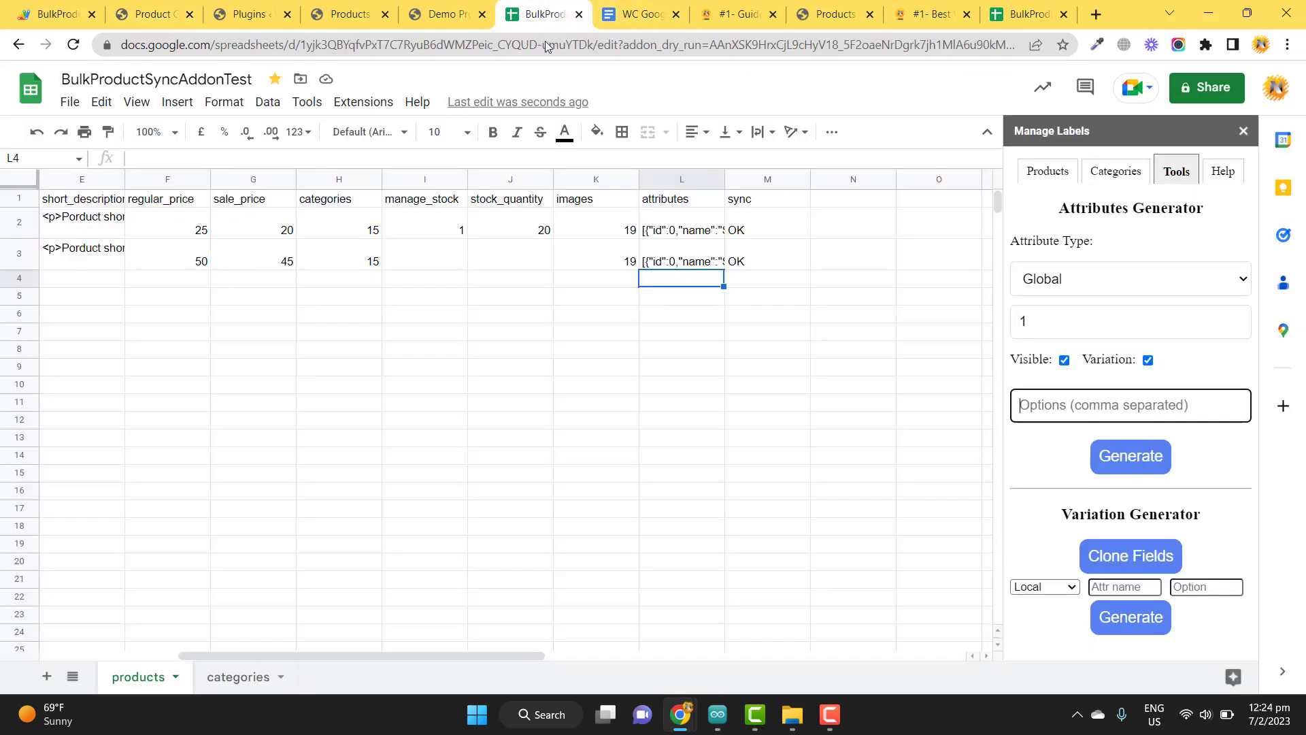
left_click(1071, 407)
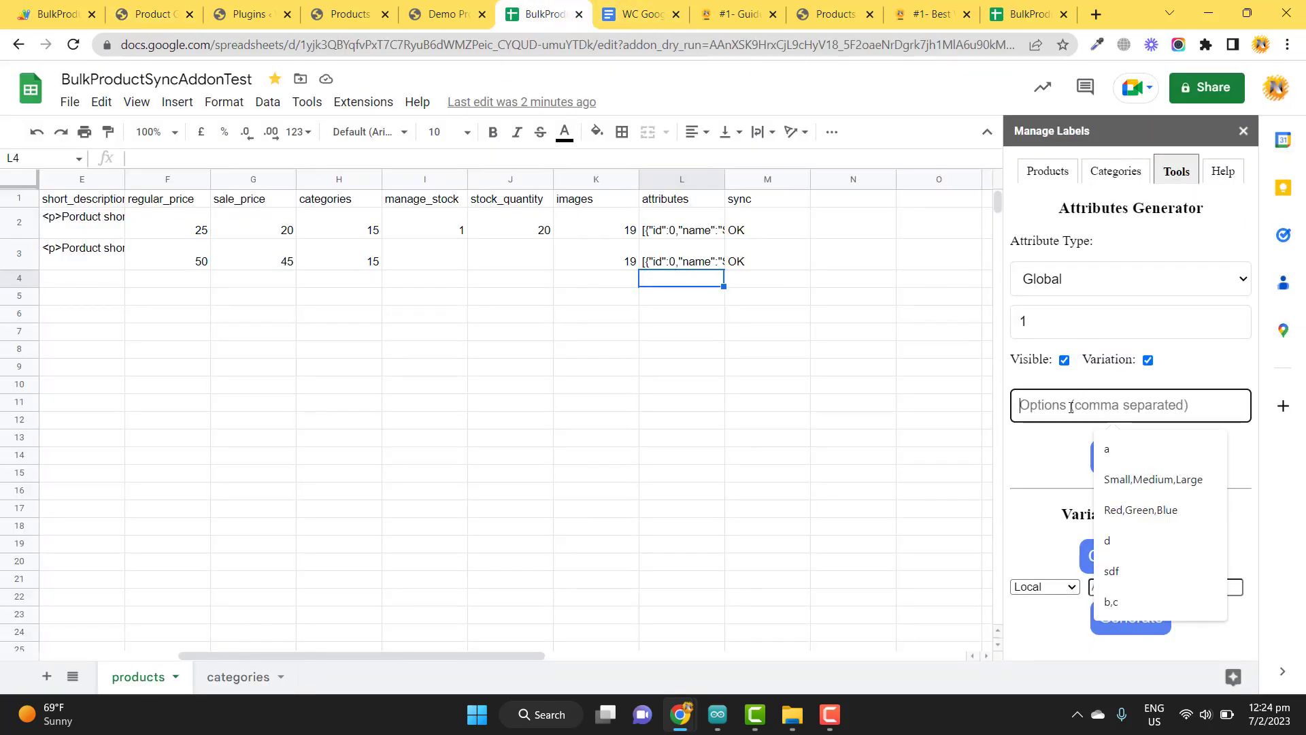
type("8")
key("BackSpace")
type("5th,6th,")
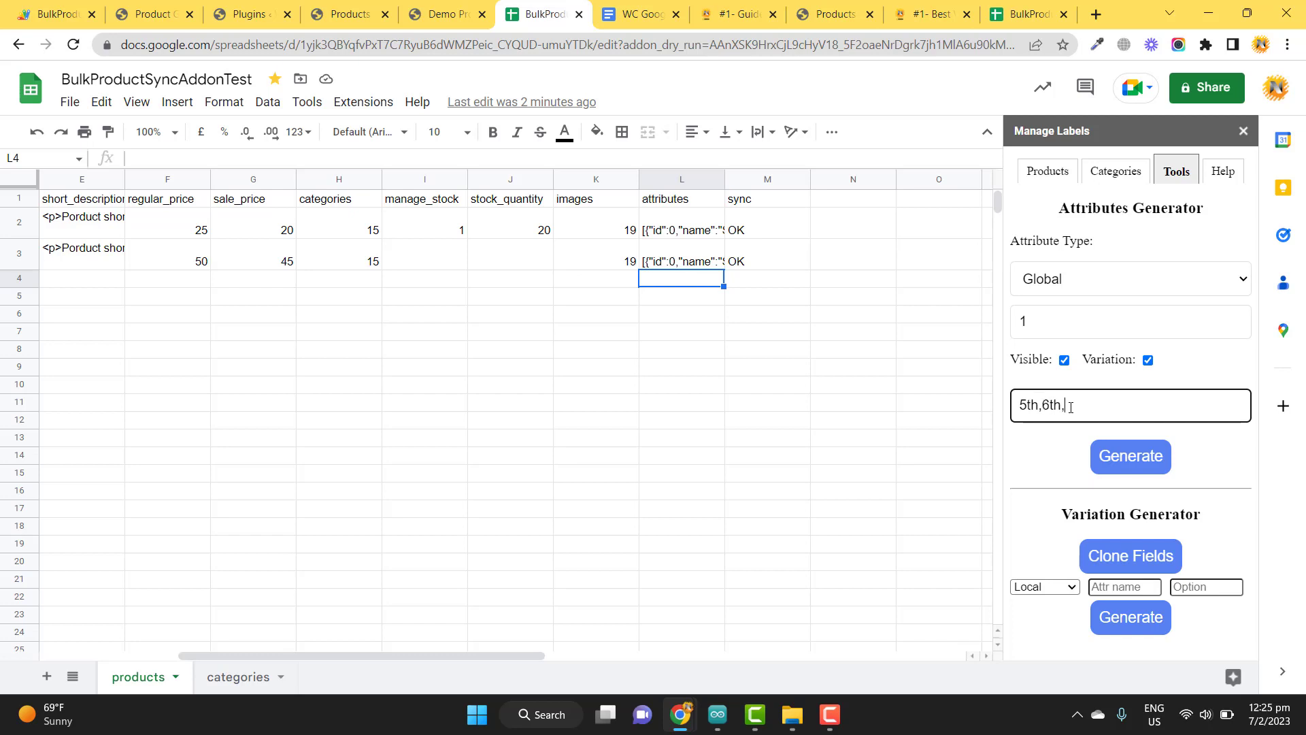
type("7th")
left_click(1137, 464)
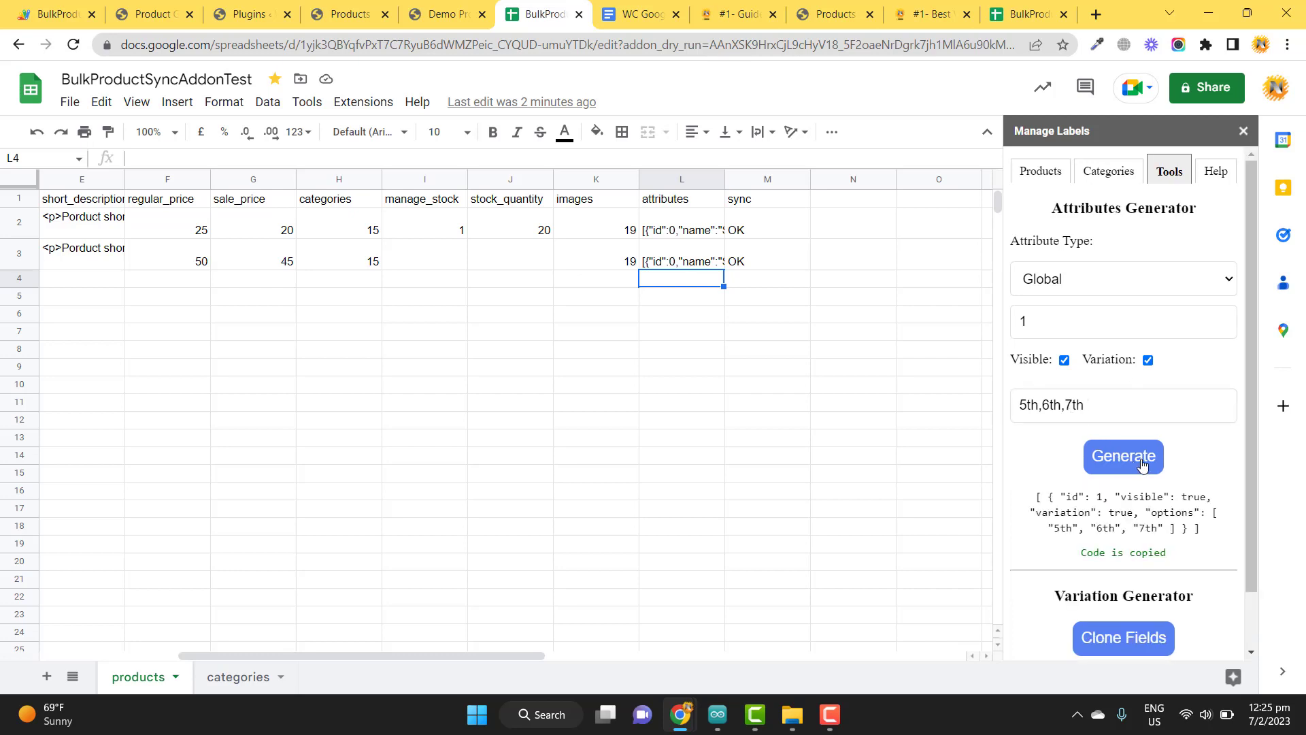
Step: Paste the generated attribute code into the Laptops row's attributes cell, L4
double_click(708, 283)
type("[{\"id\":1,\"visible\":true,\"variation\":true,\"options\":[\"5th\",\"6th\",\"7th\"]}]")
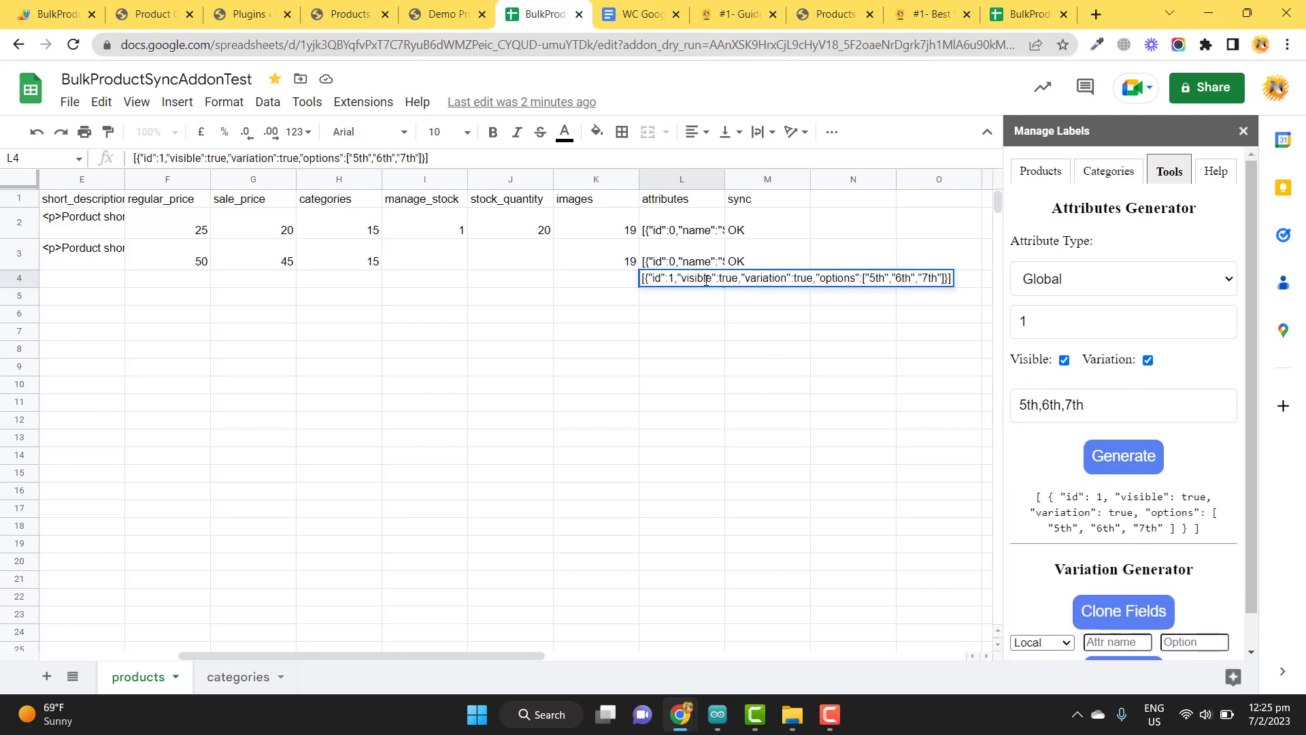
left_click(743, 287)
Step: Sync the Products sheet with the store through BulkProductSynAddonV7, close the Sync Data dialog and select the Laptops row's id cell
left_click_drag(481, 654, 349, 654)
left_click(363, 102)
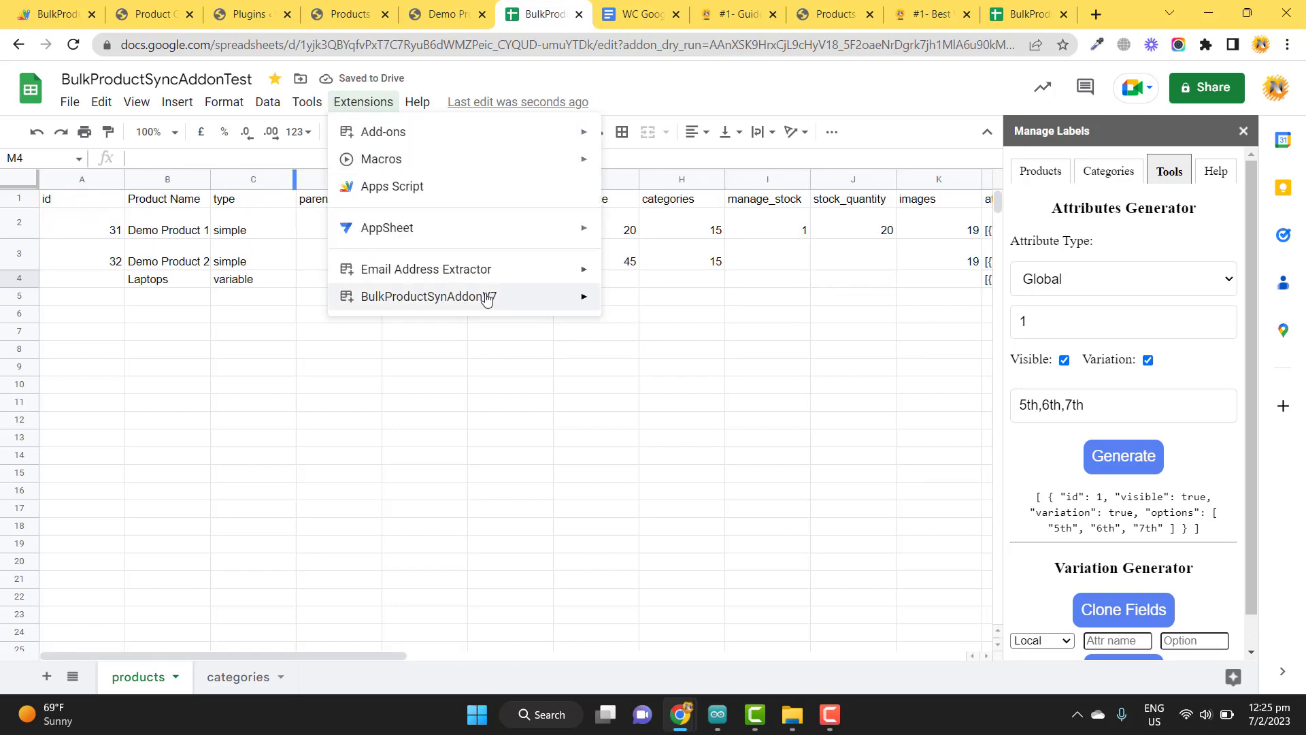
mouse_move(487, 297)
left_click(639, 340)
left_click(647, 289)
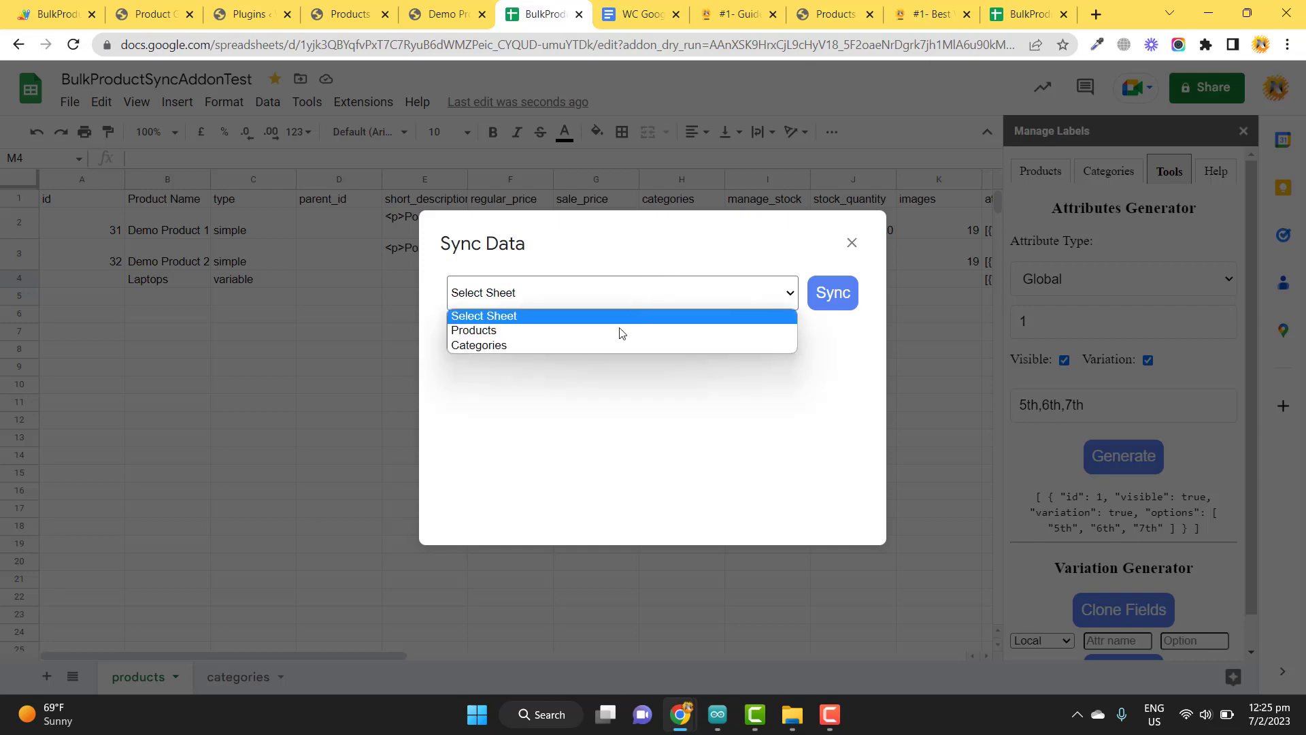
left_click(619, 330)
left_click(823, 299)
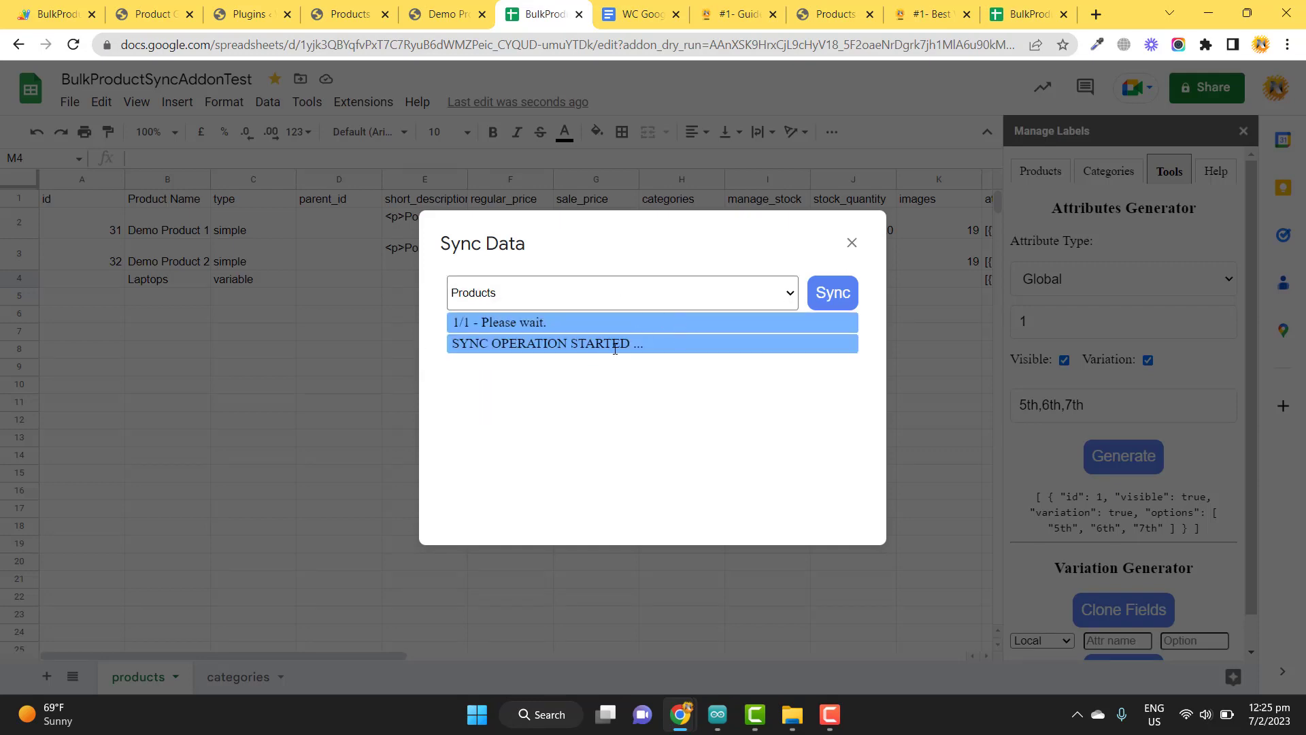
left_click(851, 244)
left_click(114, 285)
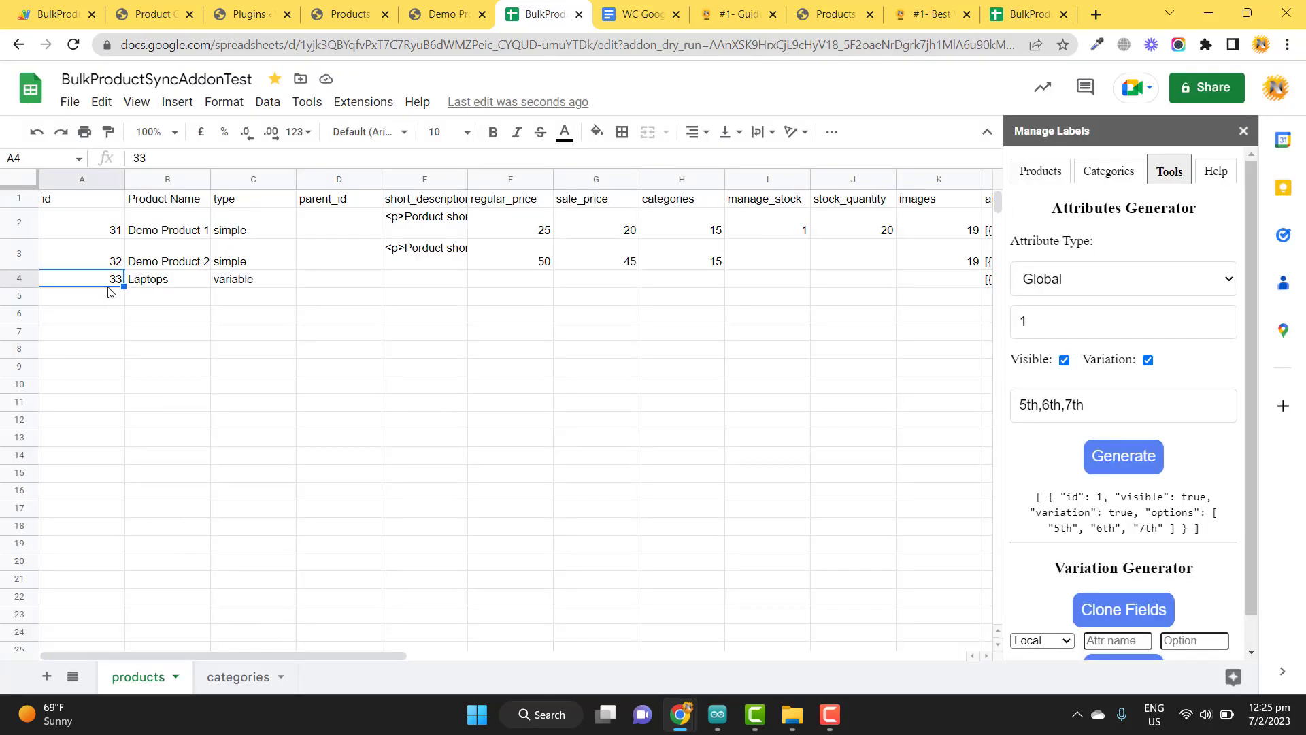
Step: Add a product in row 5 with the name "Laptop 1", the type "variation" and the Laptops product's ID, 33, as parent_id
left_click(160, 300)
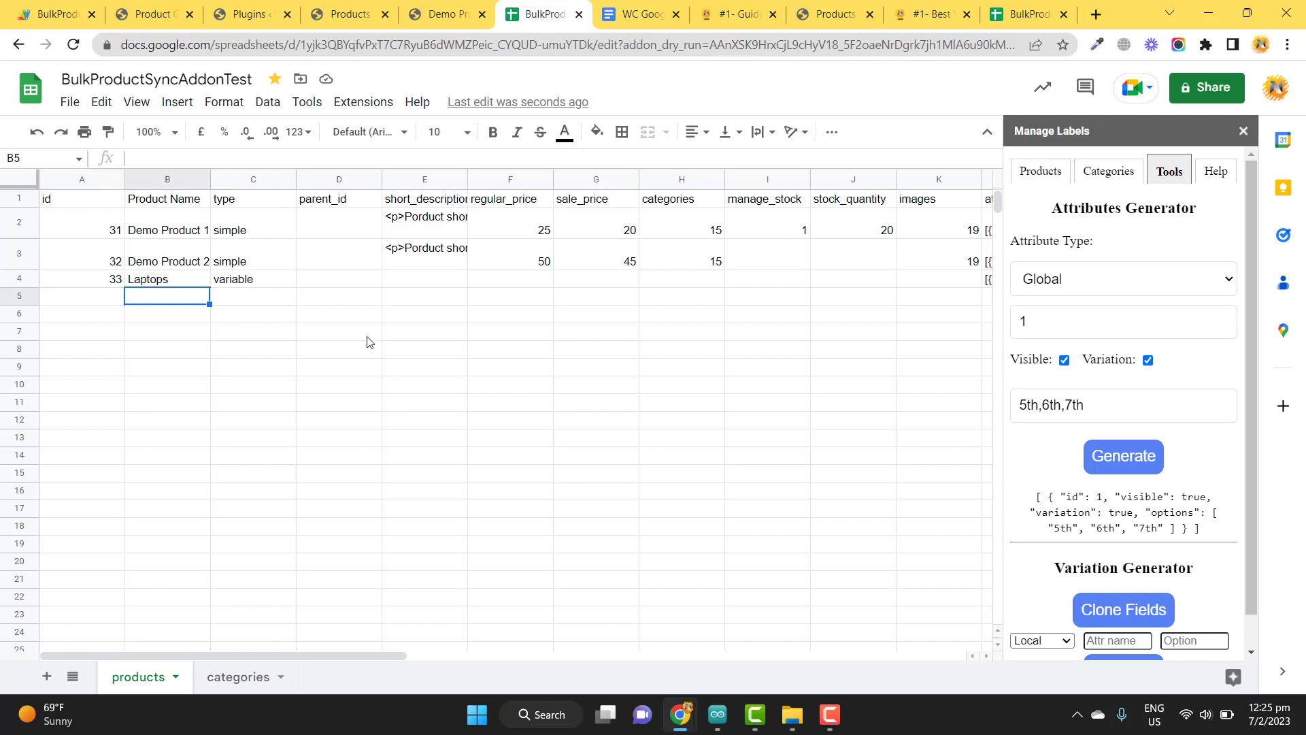
type("Lapt")
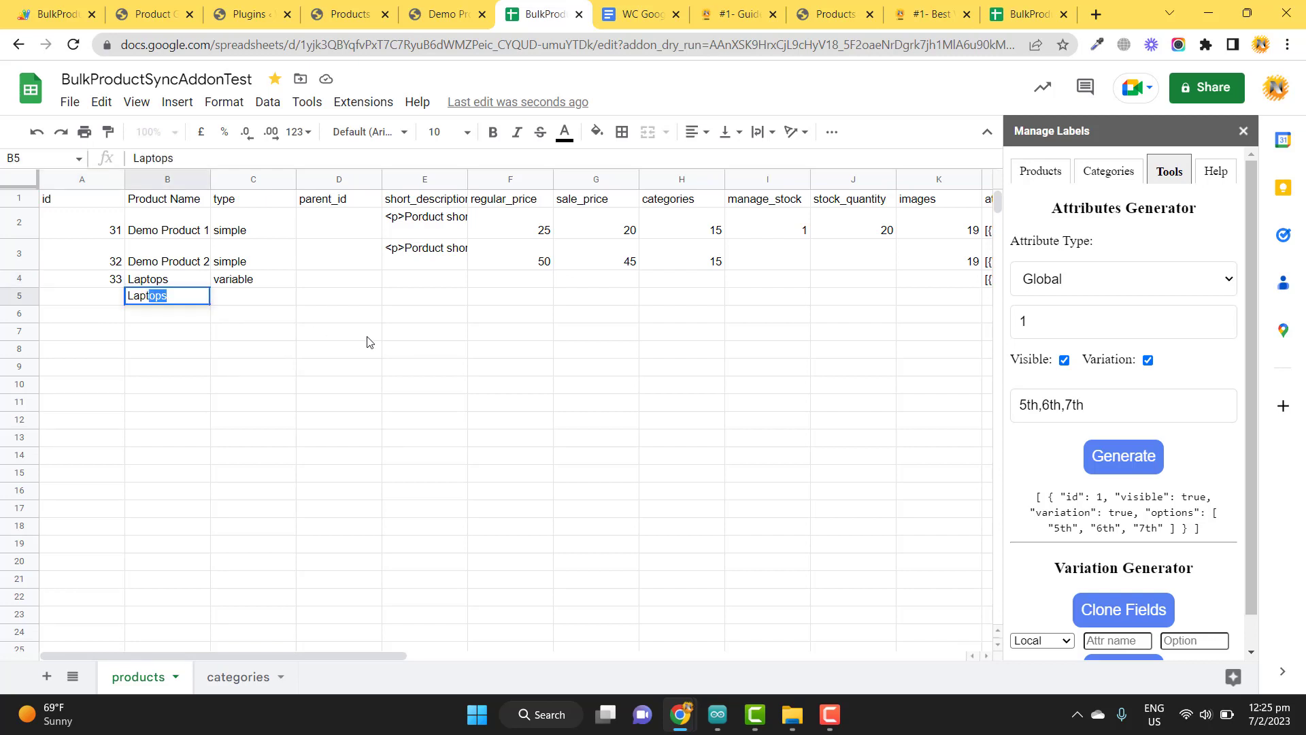
type("op 1")
key("Tab")
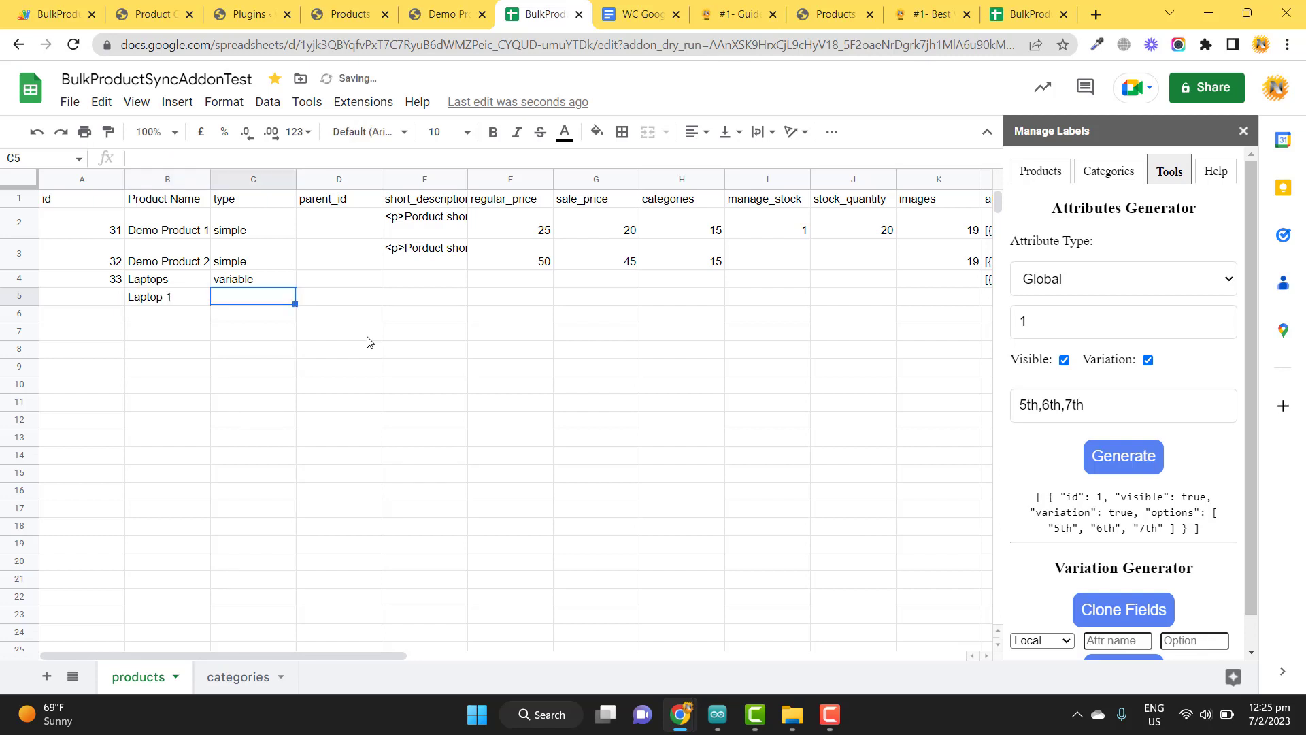
type("variat")
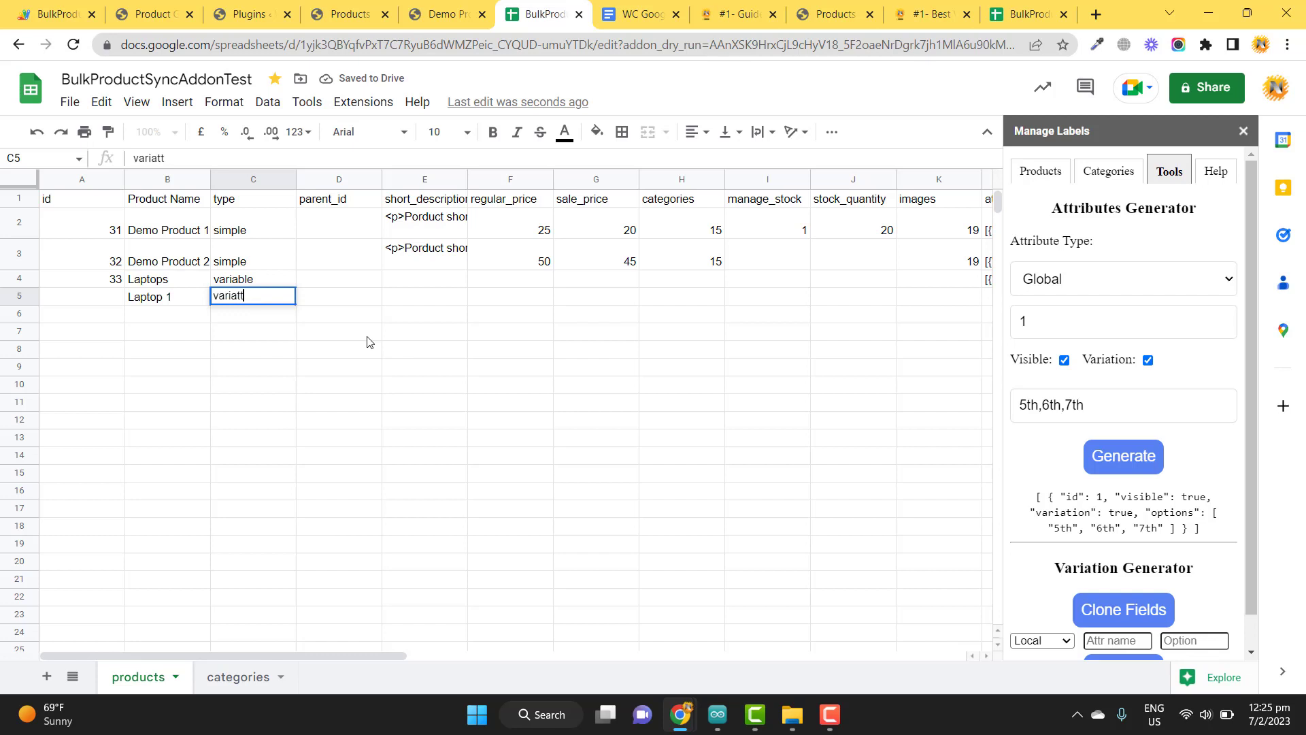
type("ion")
key("Tab")
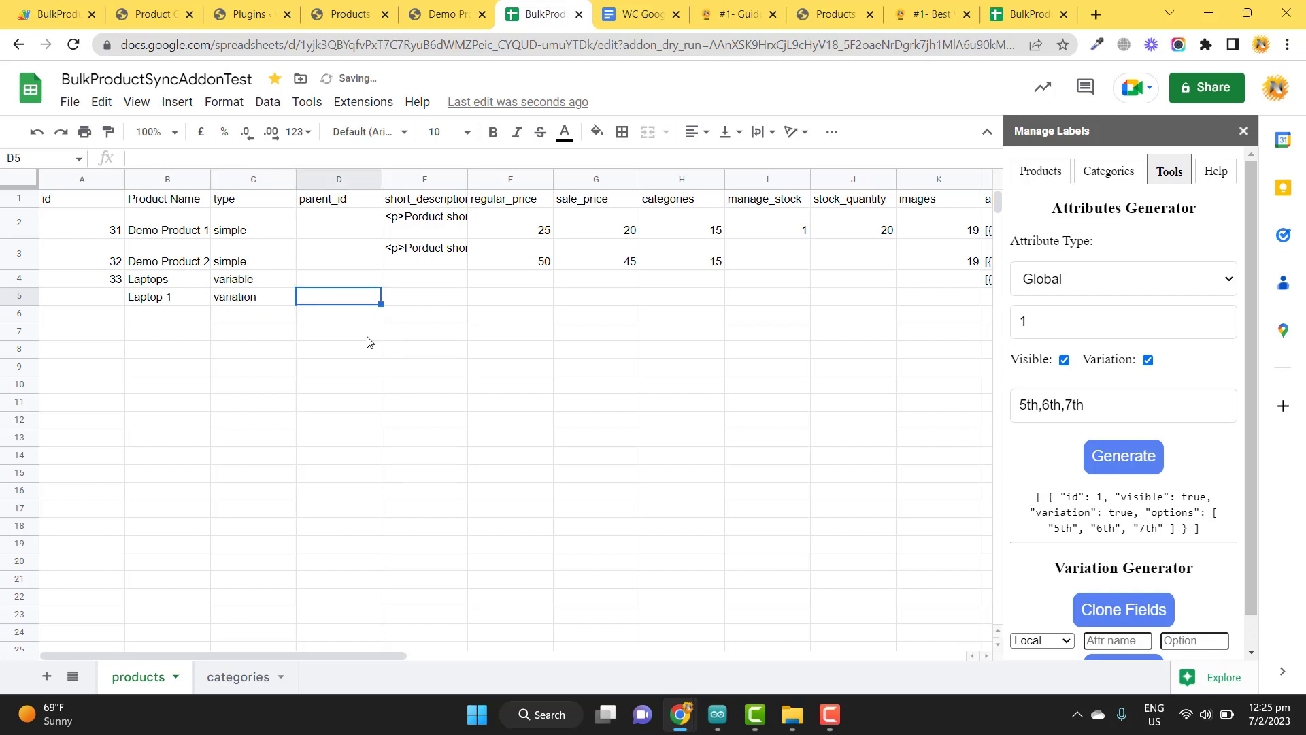
type("33")
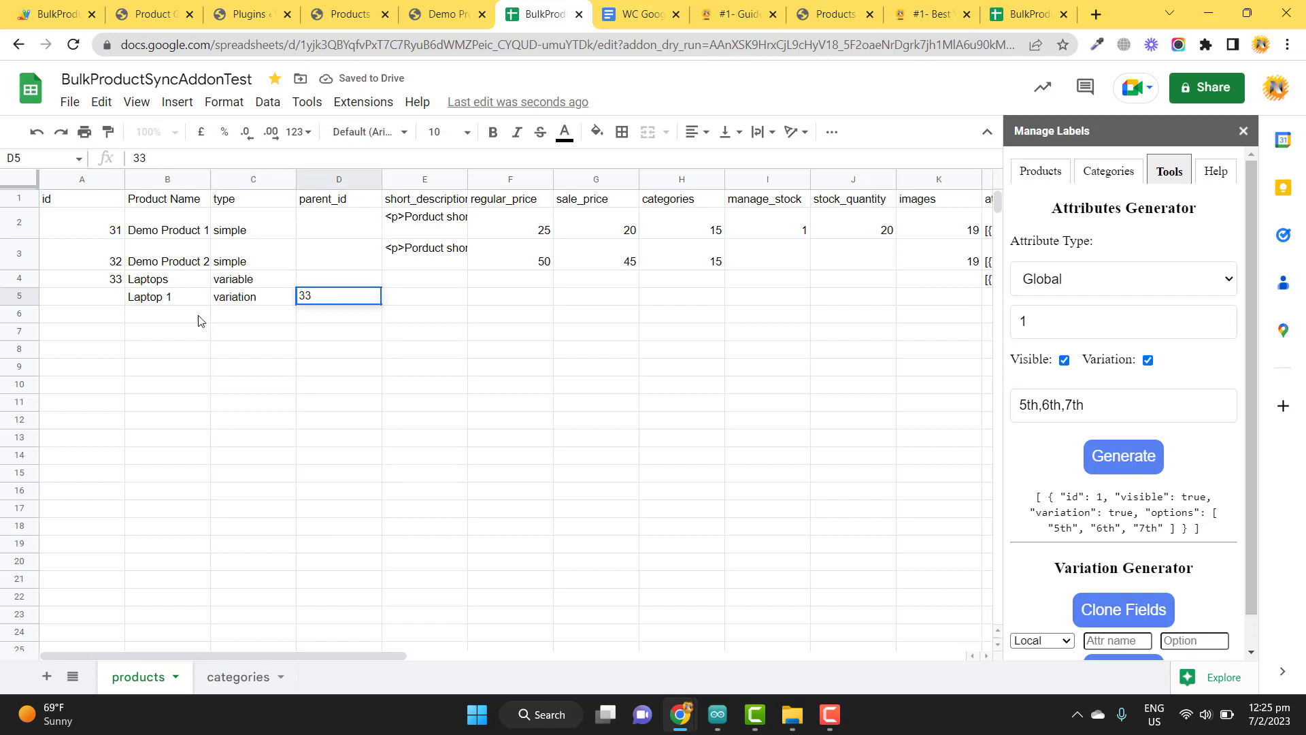
left_click(117, 288)
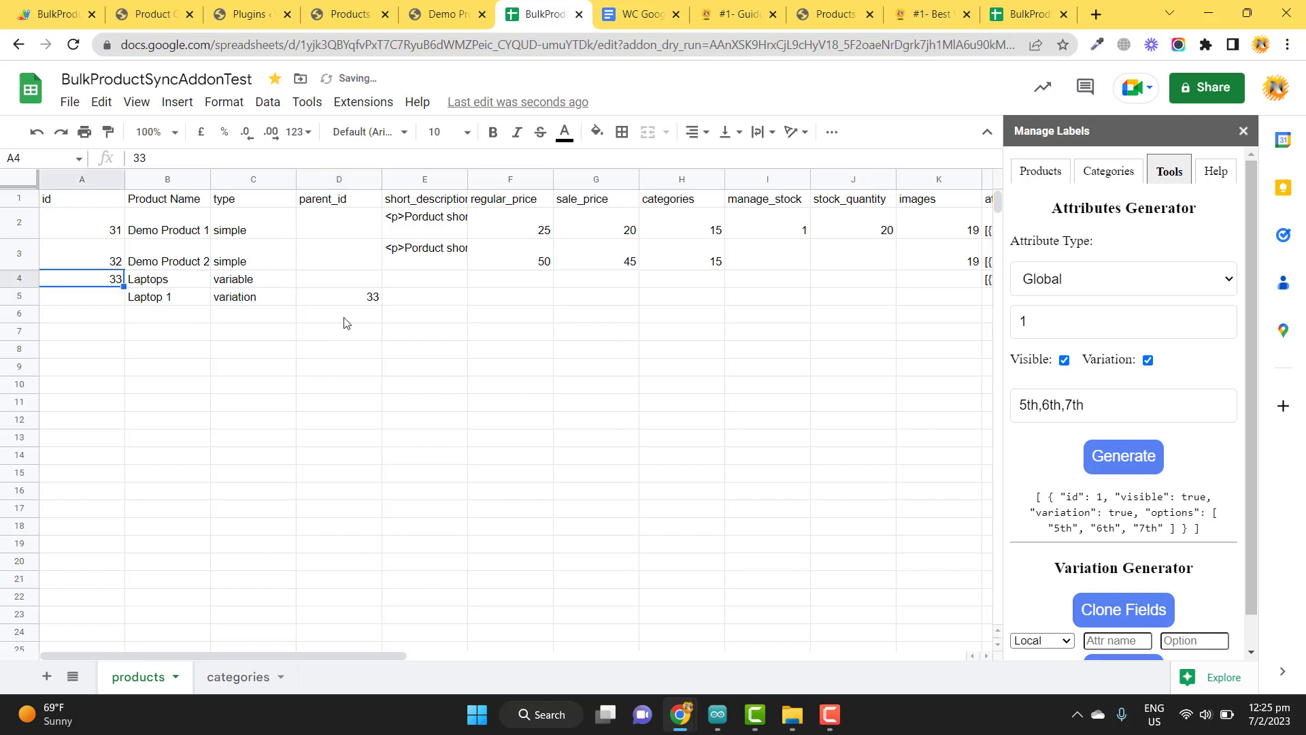
Step: Set Laptop 1's regular price to 200 and its sale price to 180
left_click(530, 303)
type("200")
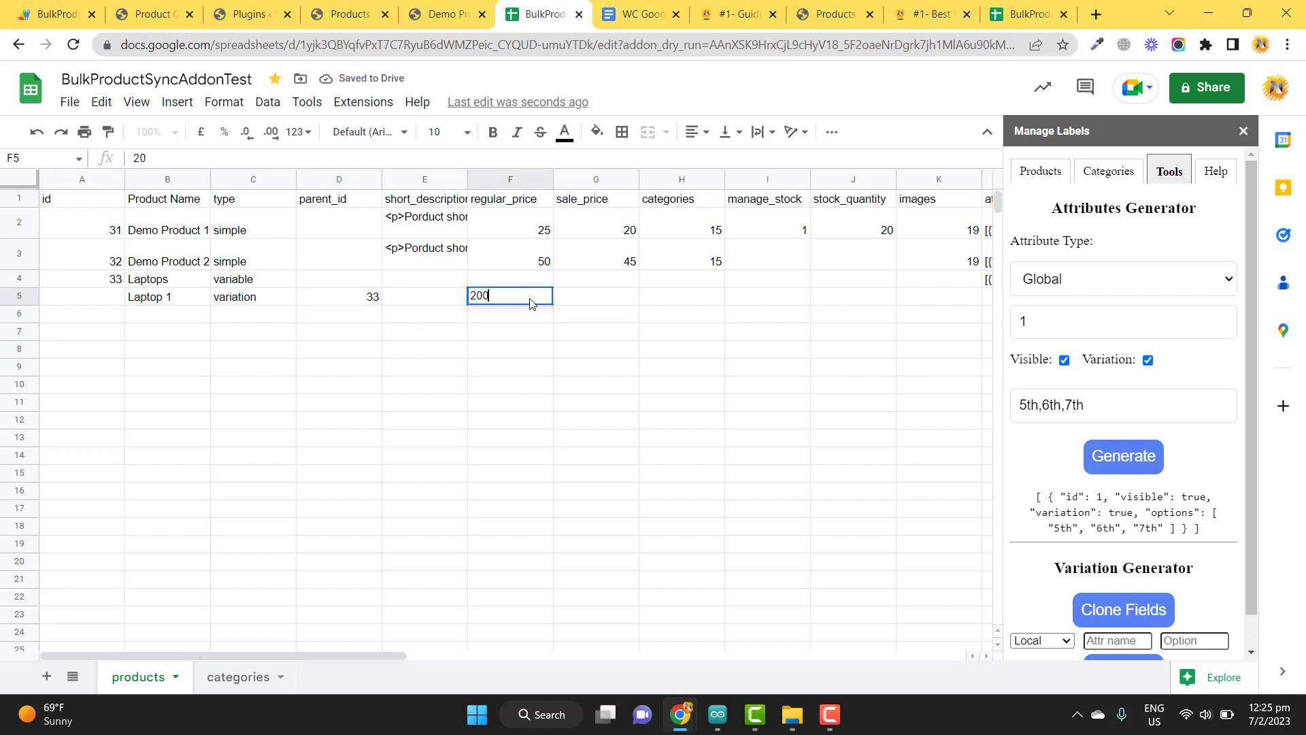
key("Tab")
type("180")
key("Tab")
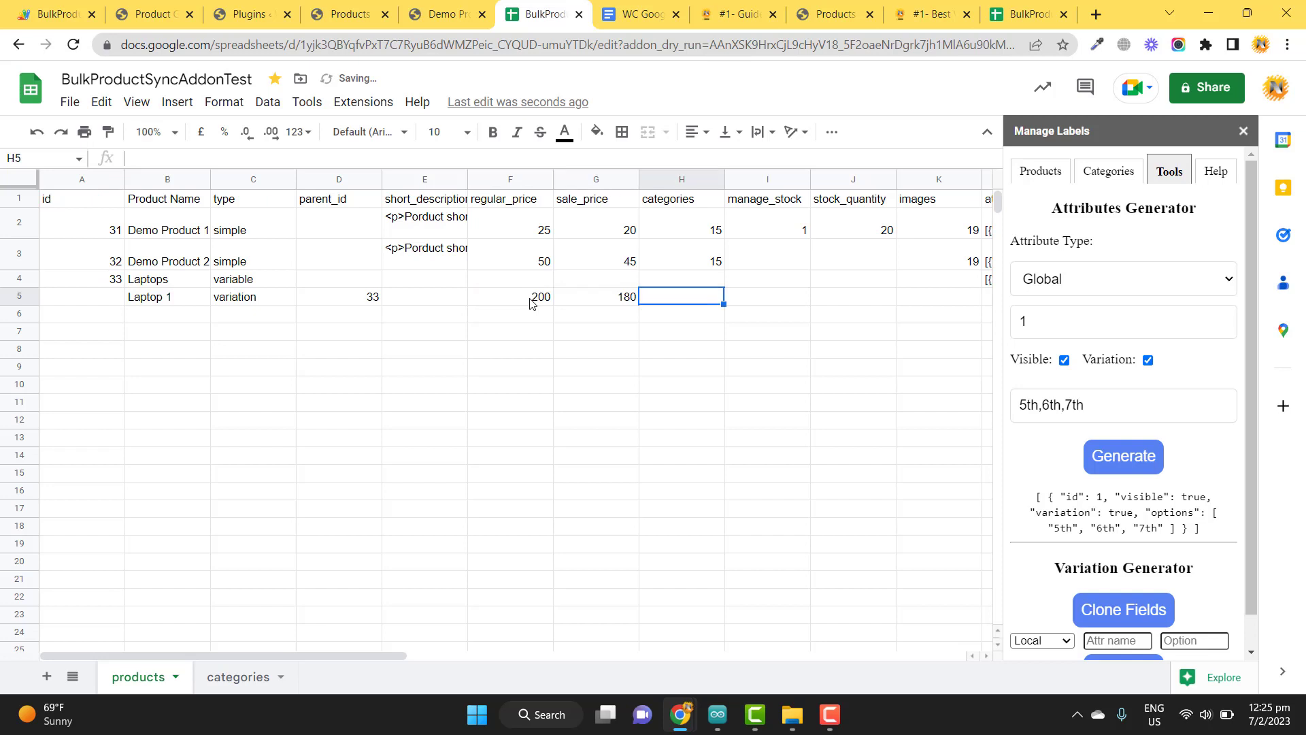
Step: Insert a new column before the attributes column and enter "images" as its header in L1
left_click_drag(386, 652, 457, 655)
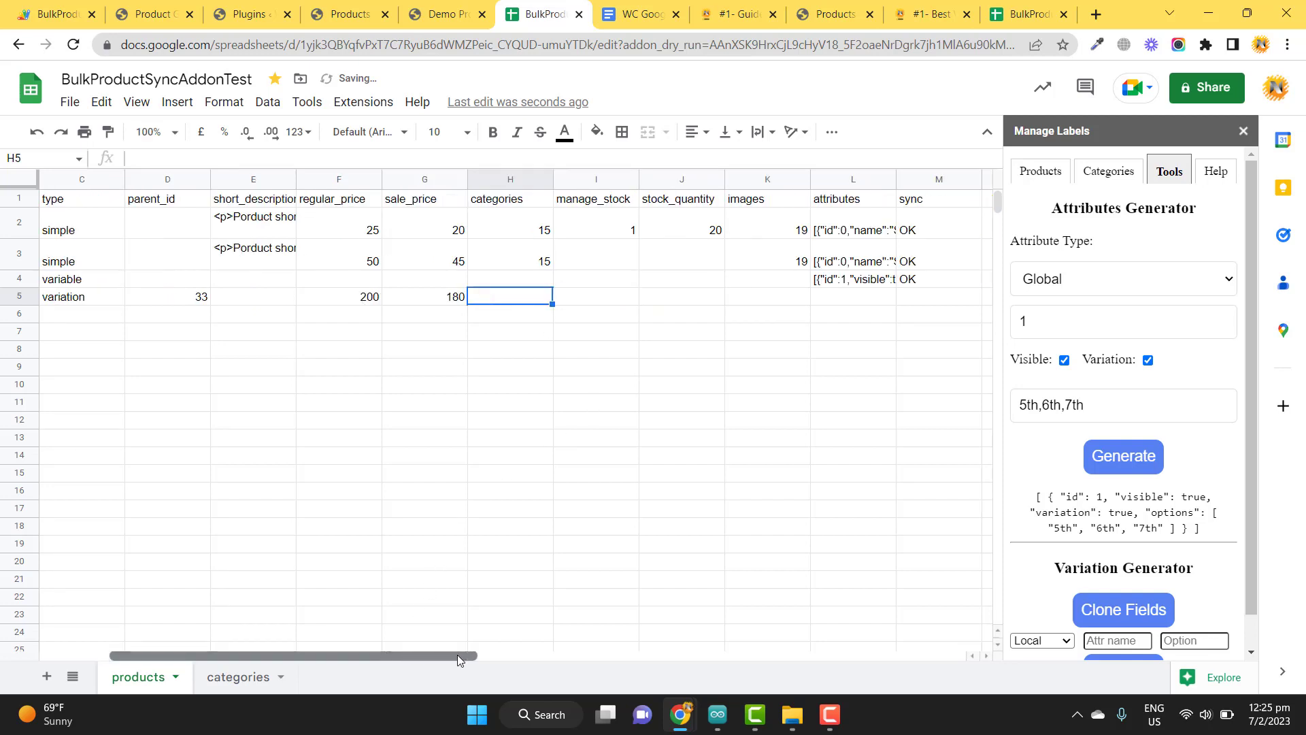
left_click(595, 300)
left_click(682, 301)
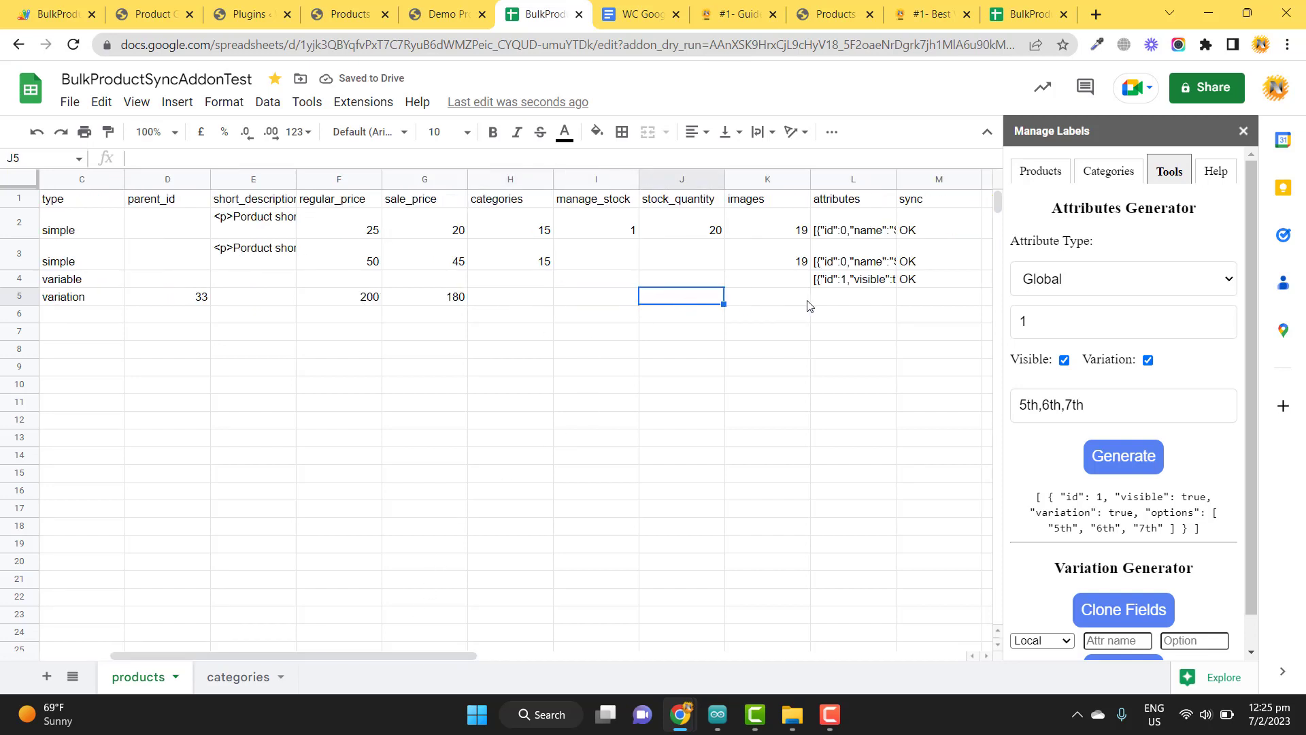
left_click(832, 179)
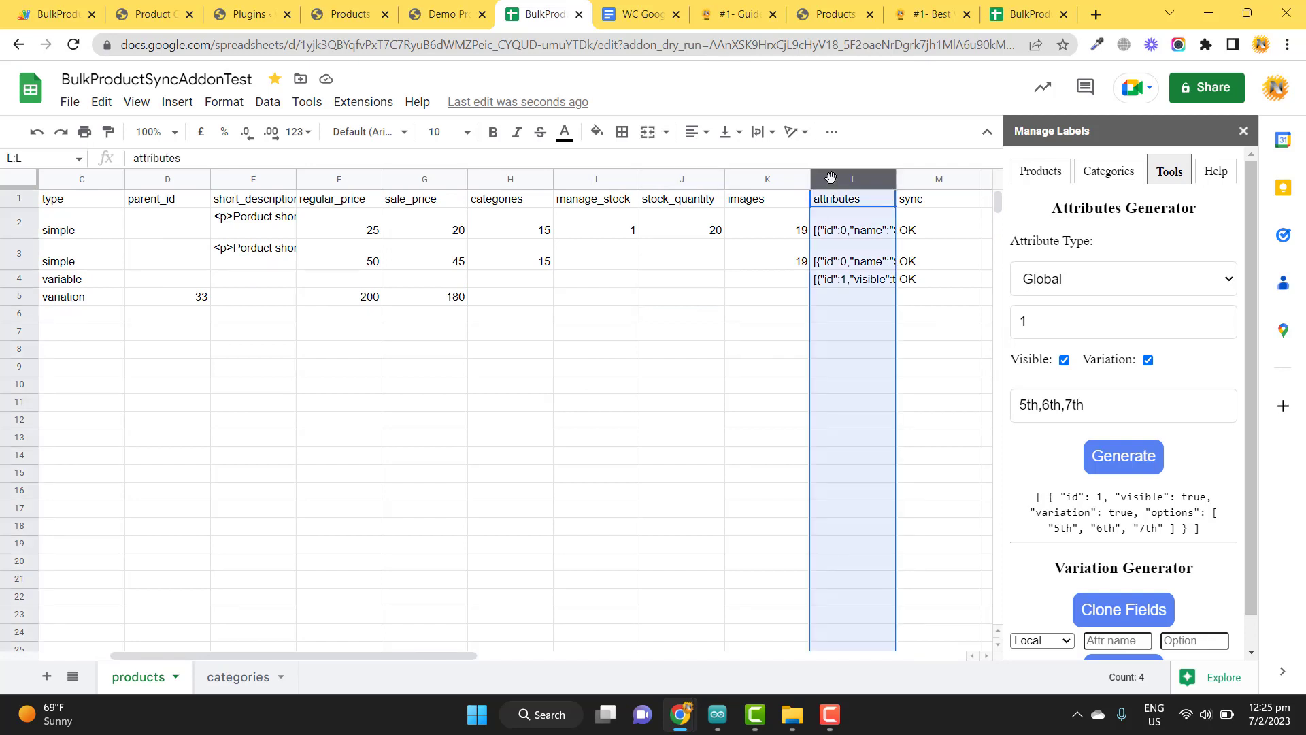
right_click(832, 180)
left_click(904, 278)
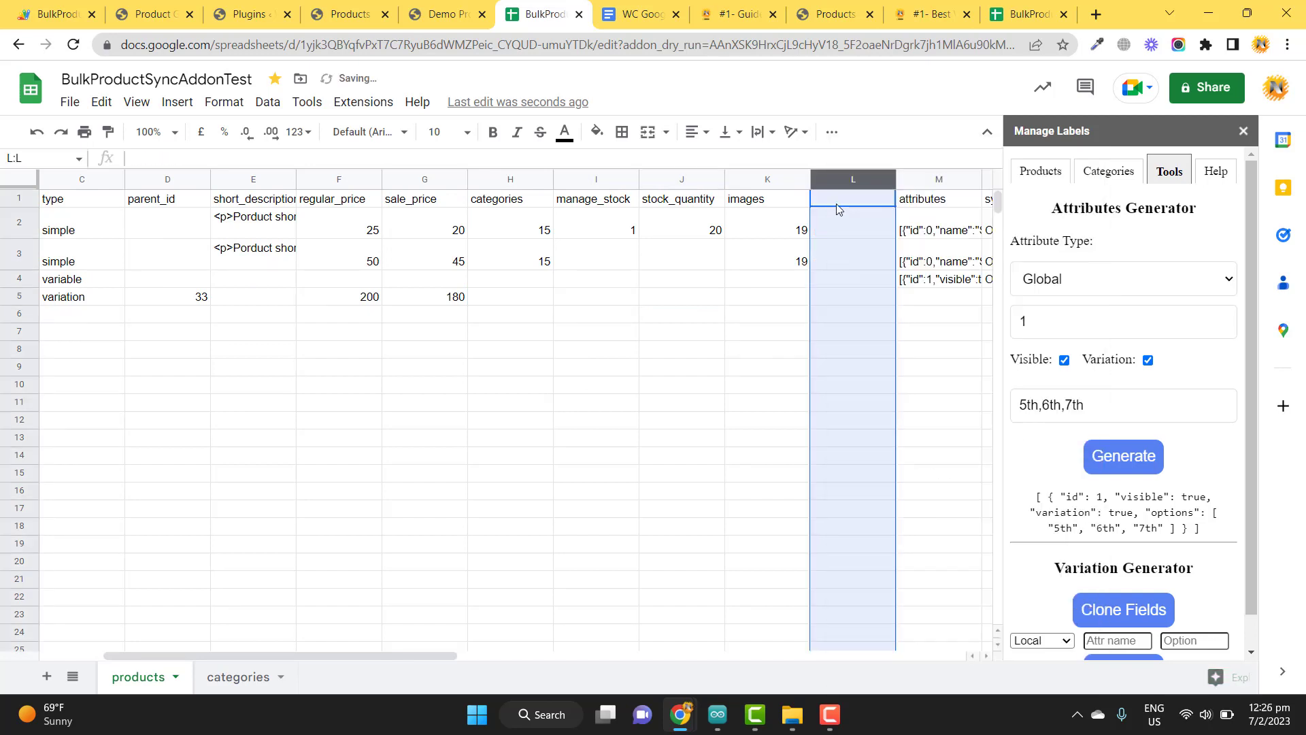
left_click(843, 207)
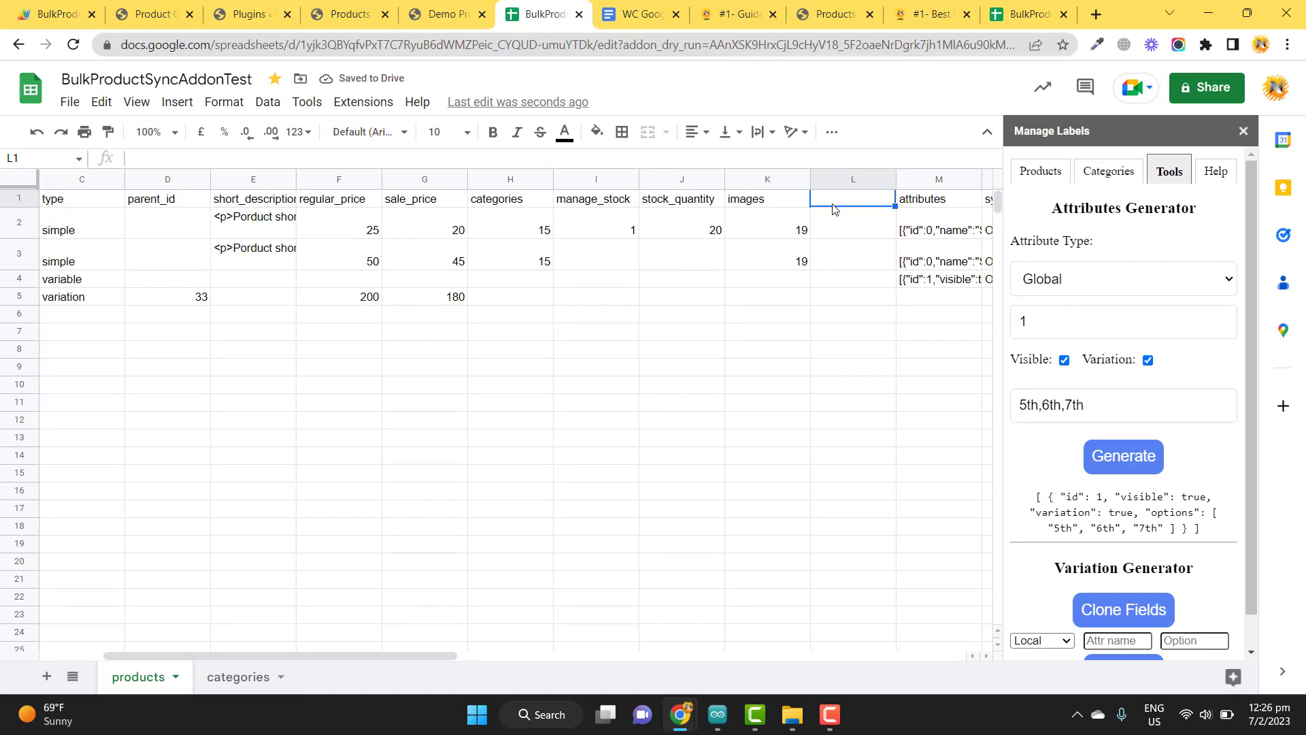
type("images")
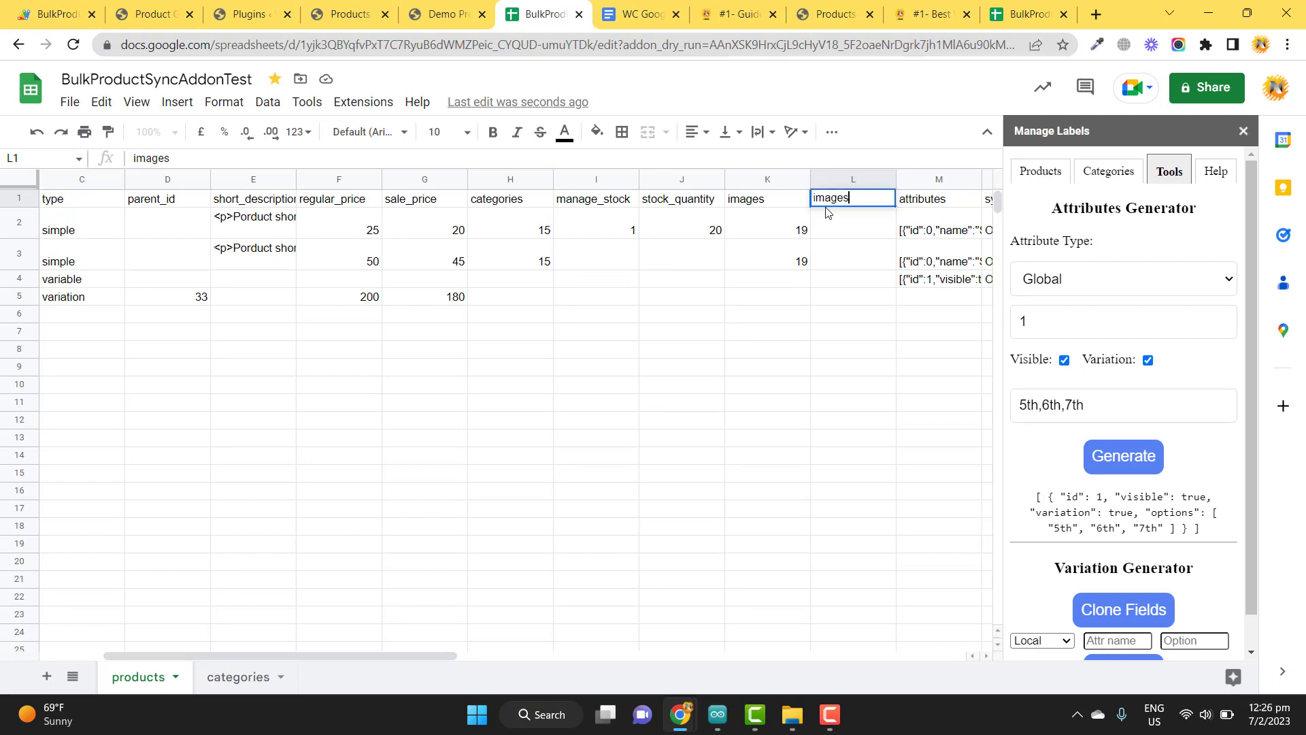
key("Return")
Step: Look up the IDs of the two laptop images in the WordPress Media Library and enter 22 as Laptop 1's image in L5
key("Down")
key("Down")
key("Down")
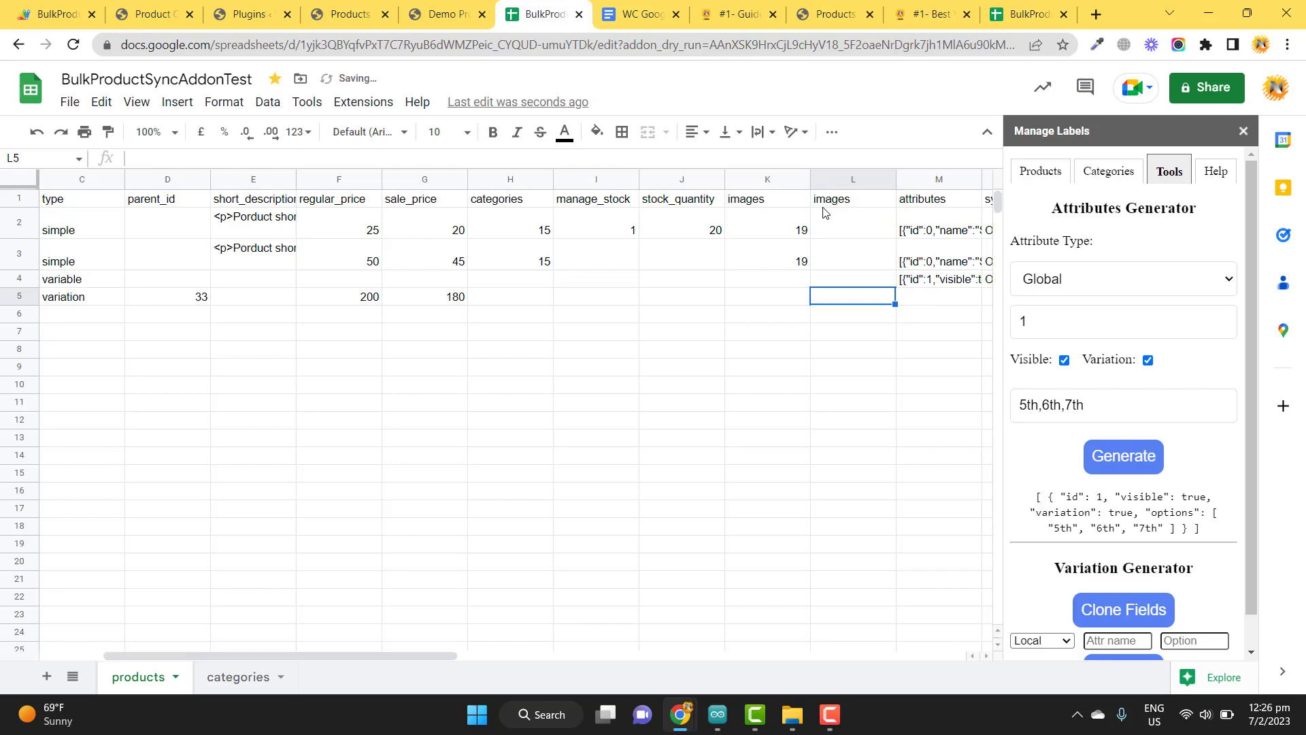
left_click(250, 14)
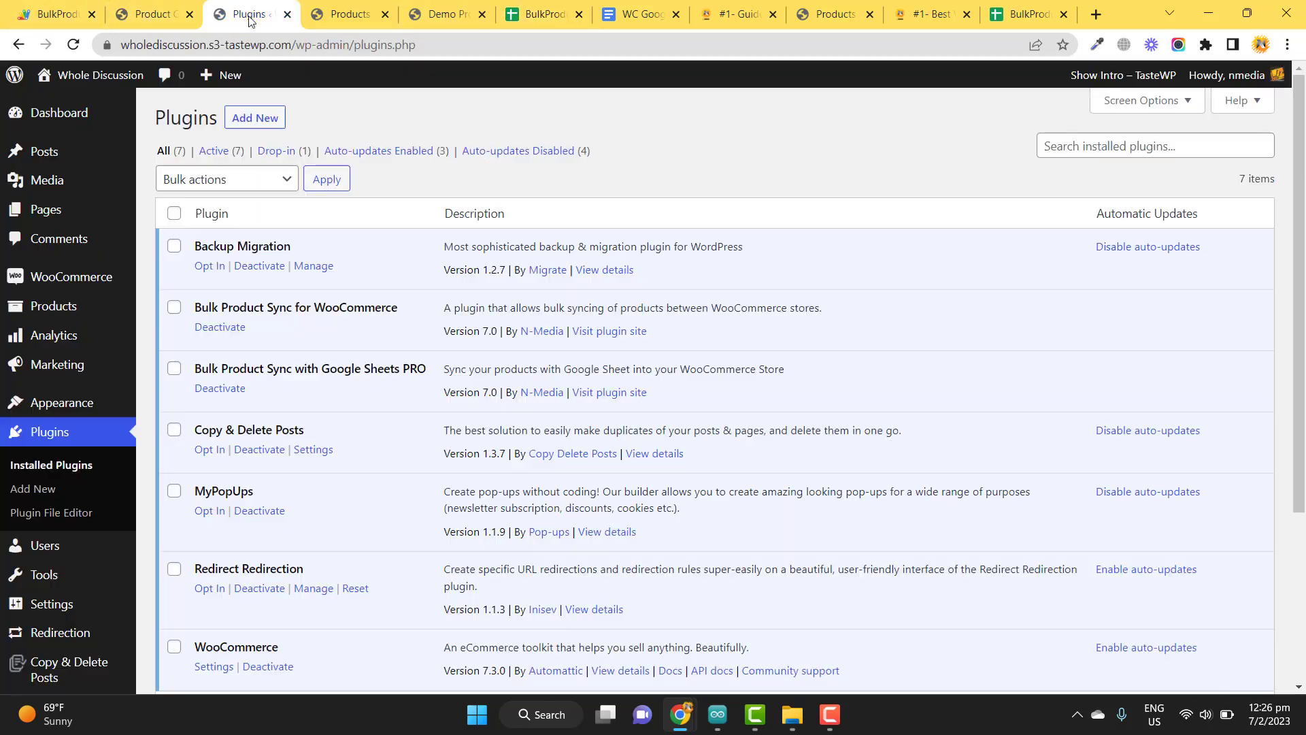
left_click(71, 196)
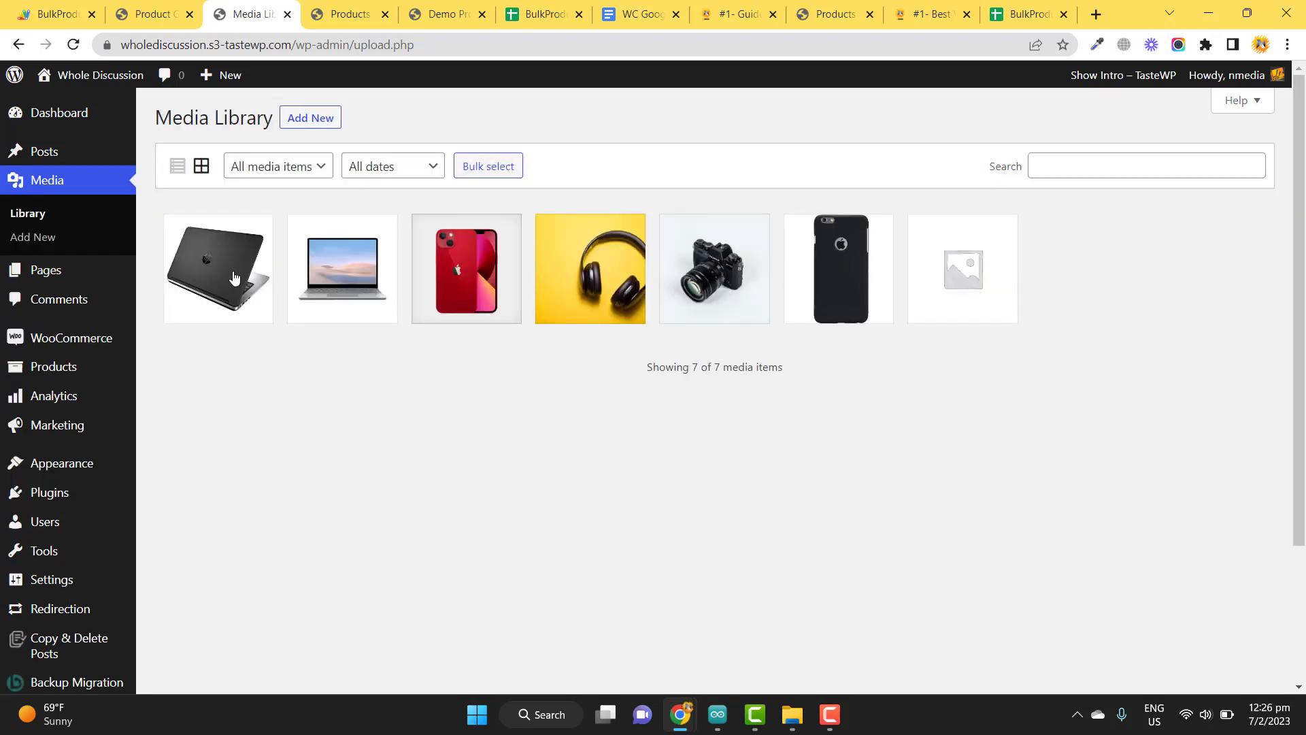
left_click(233, 276)
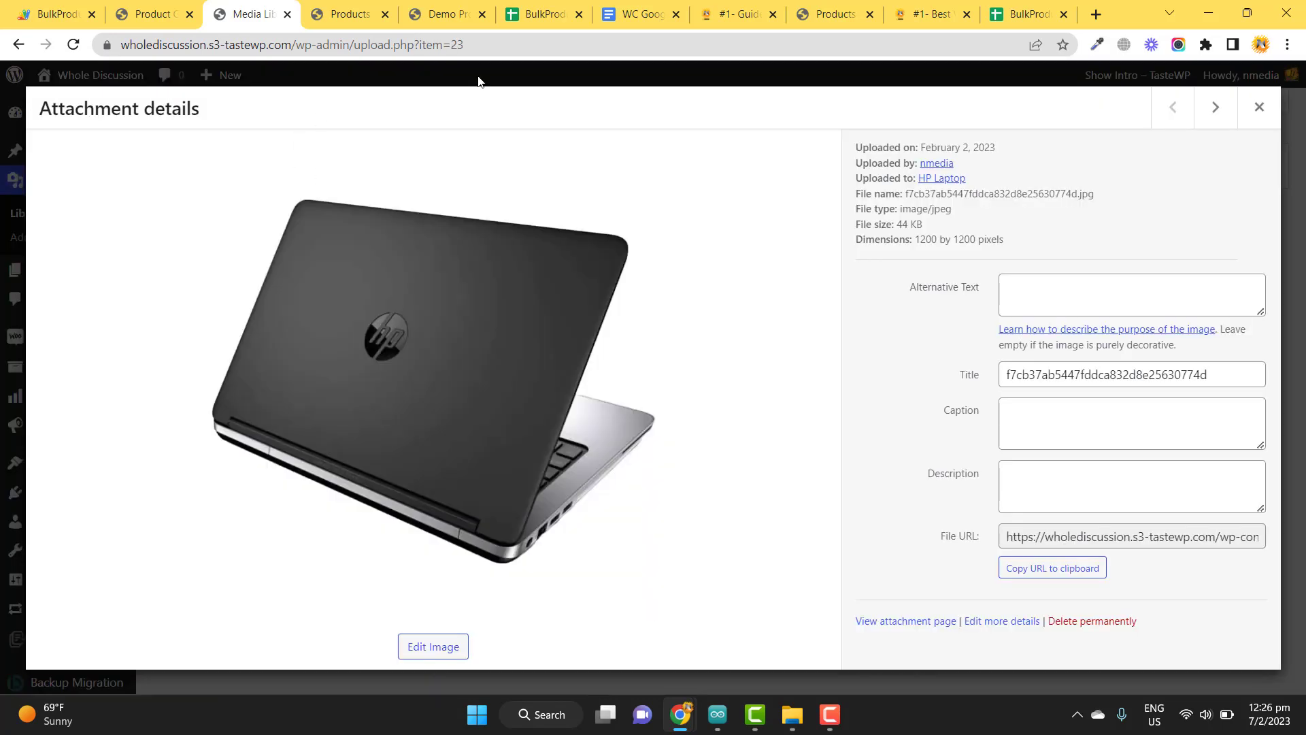
left_click(1259, 107)
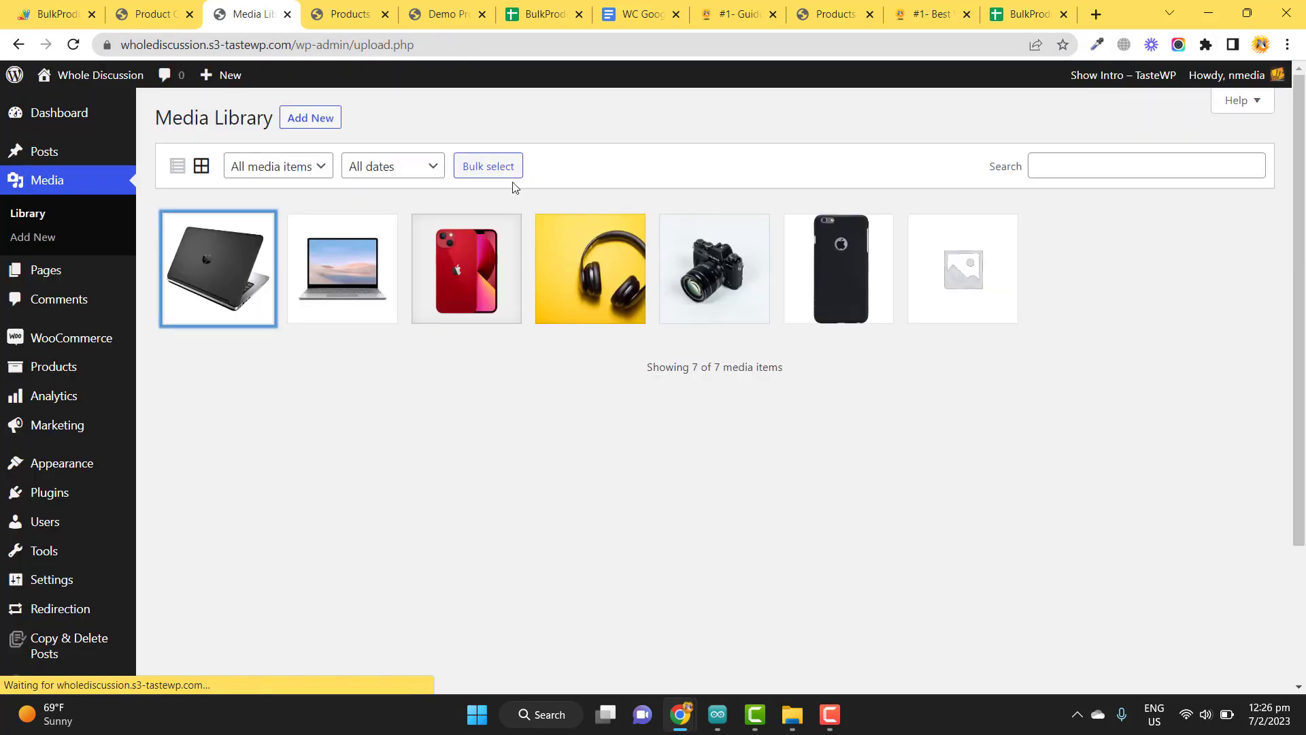
left_click(361, 258)
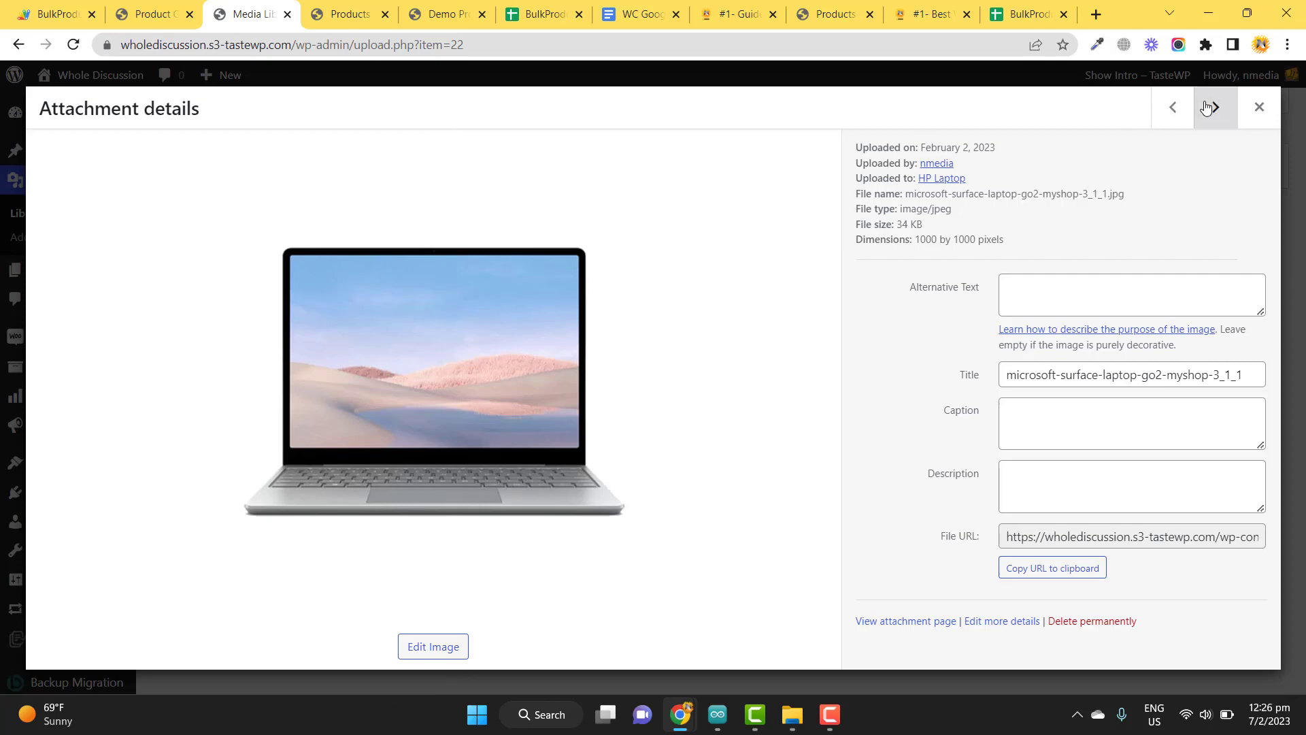
left_click(1259, 107)
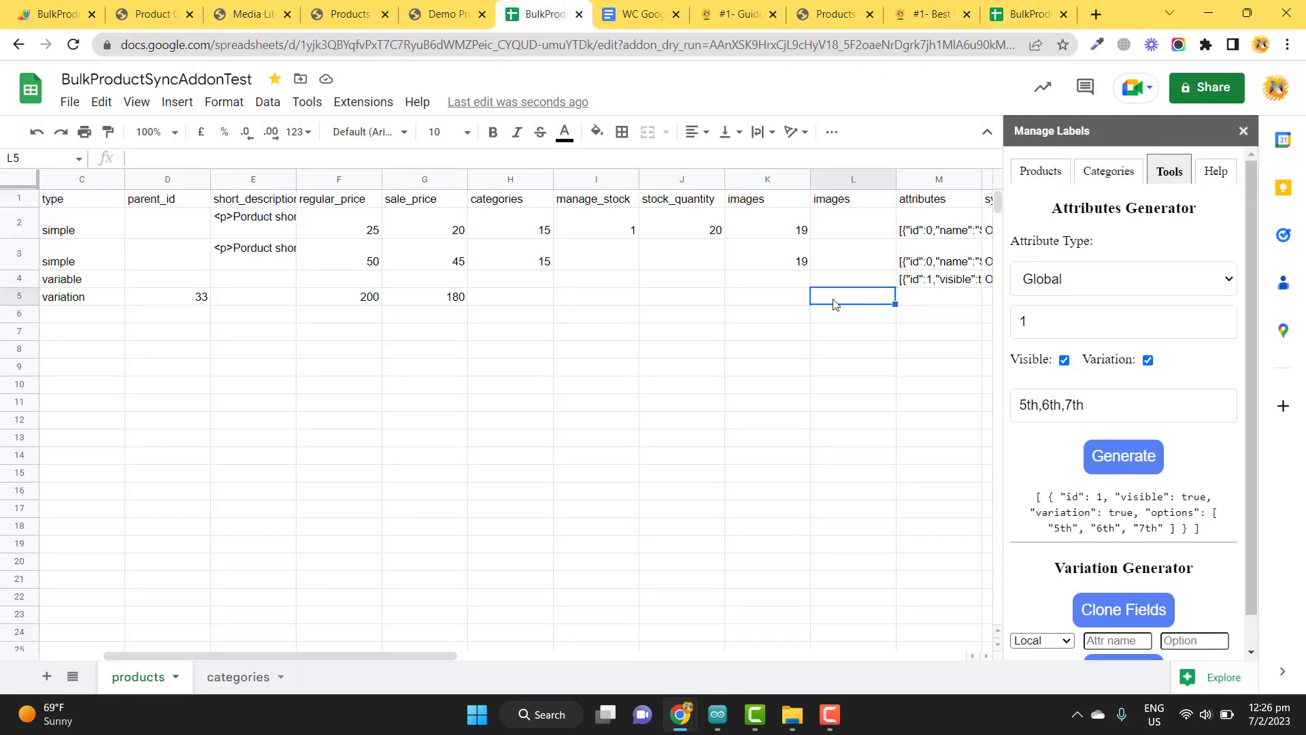
type("22")
key("Tab")
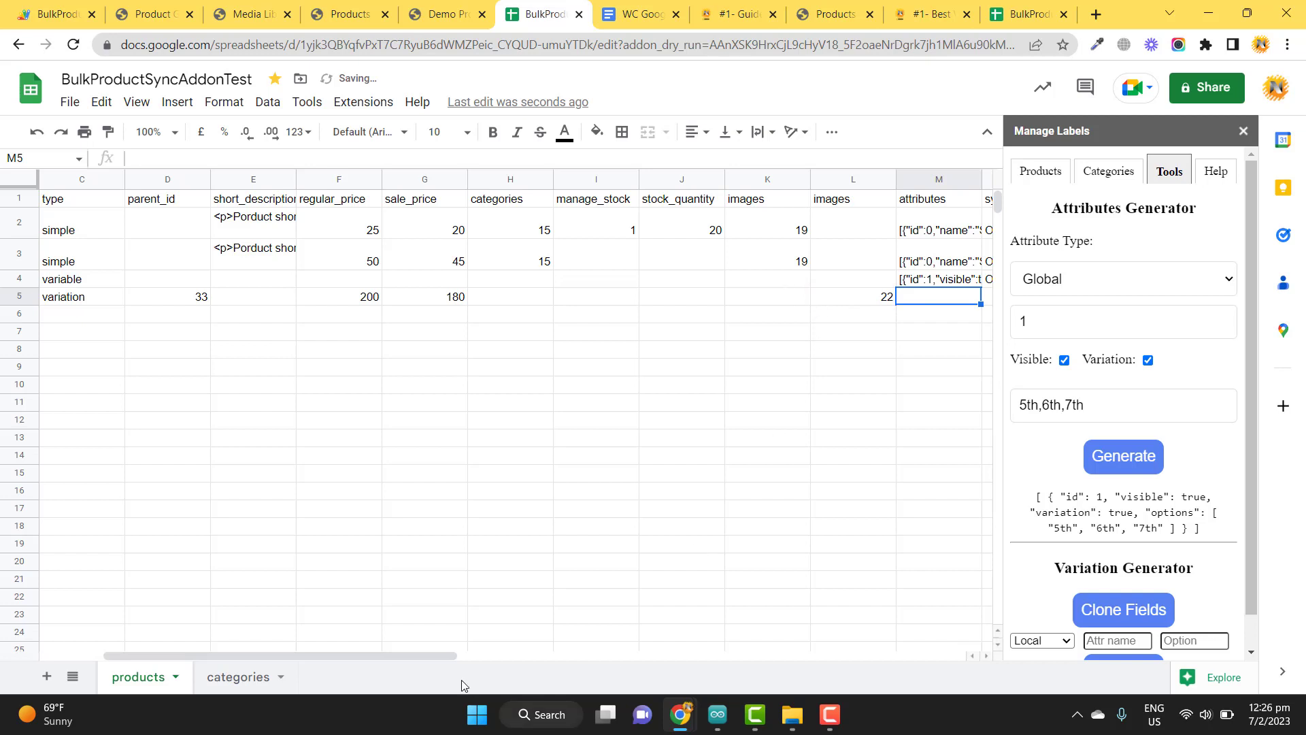
Step: Generate variation code for a Global attribute with ID 1 and option 5th in the Variation Generator
left_click_drag(445, 658, 498, 659)
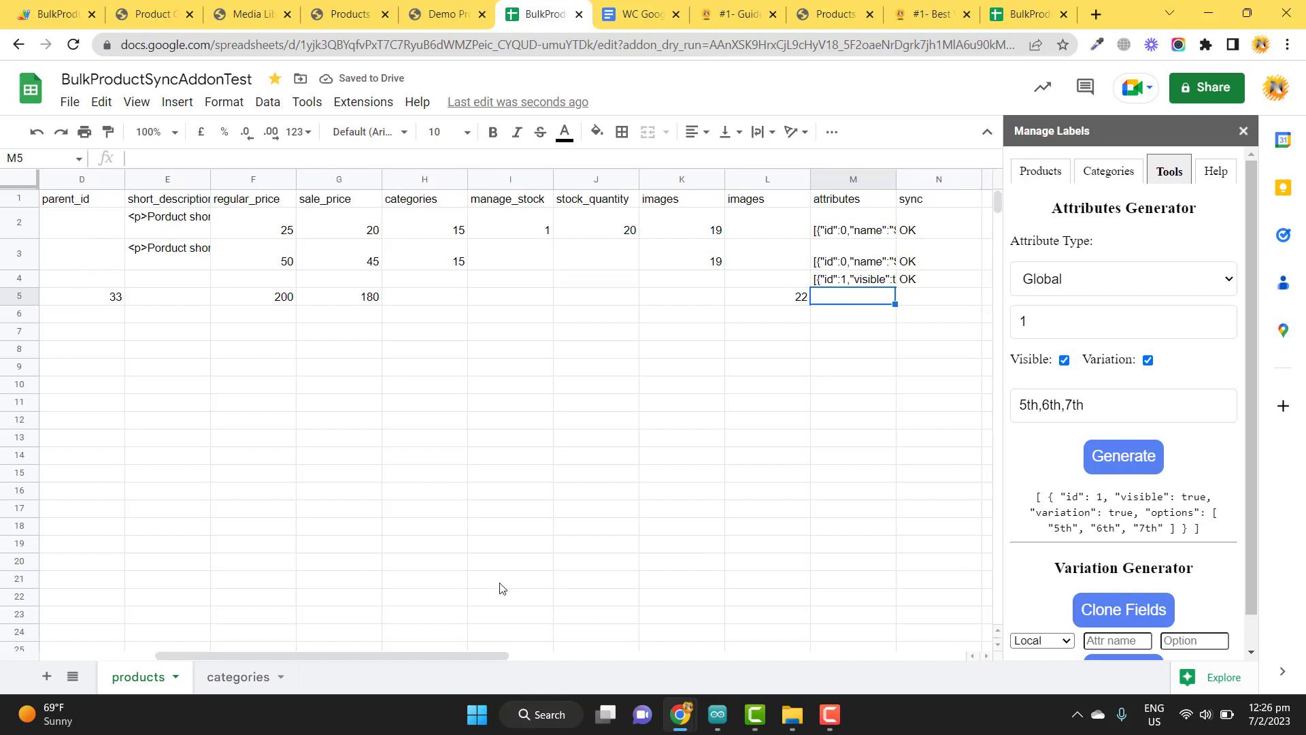
left_click_drag(508, 652, 596, 614)
scroll(1066, 366, "down", 1)
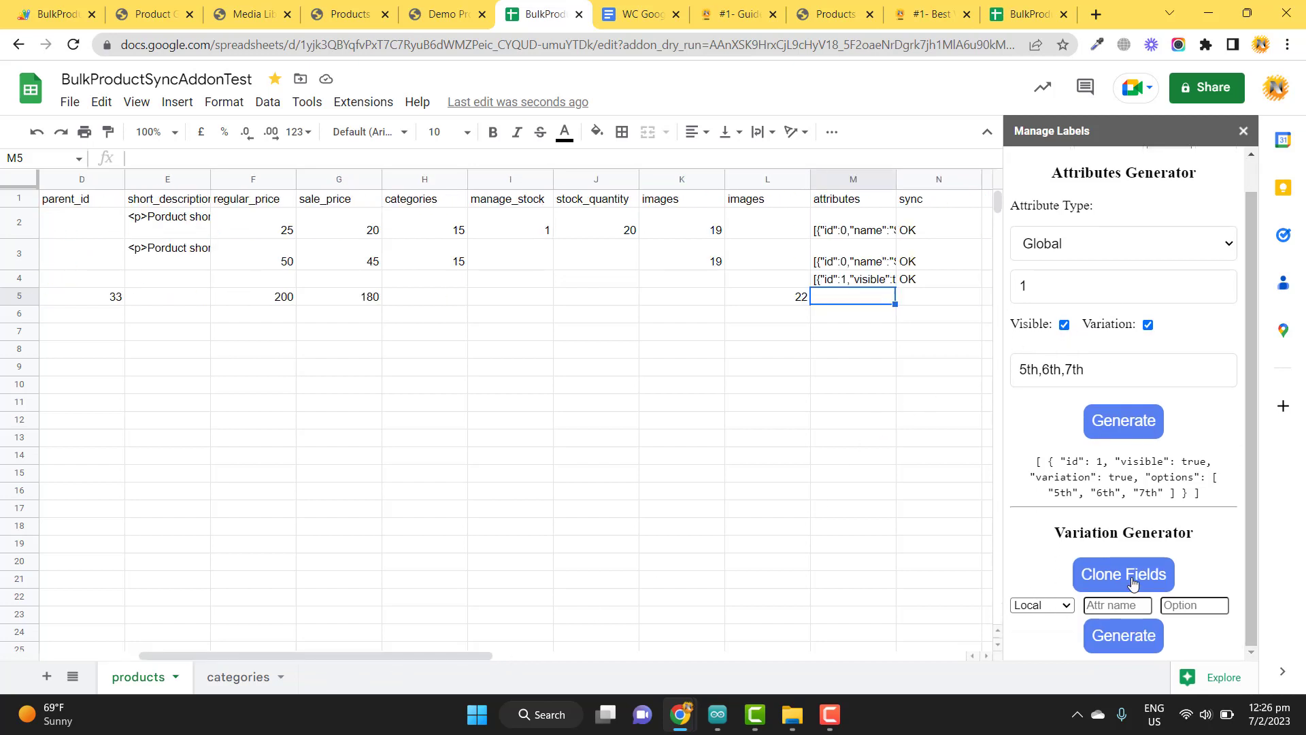
left_click(1058, 615)
left_click(1053, 635)
left_click(1101, 606)
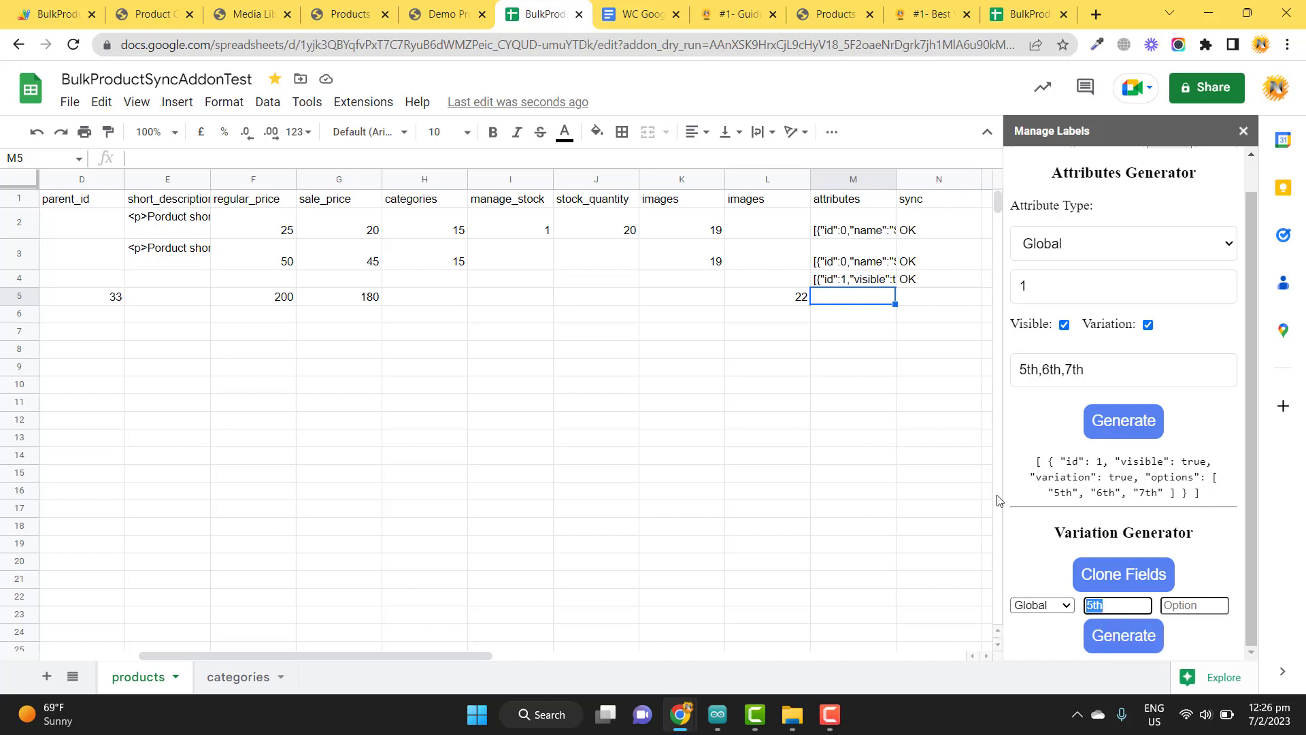
type("1")
key("Tab")
type("5")
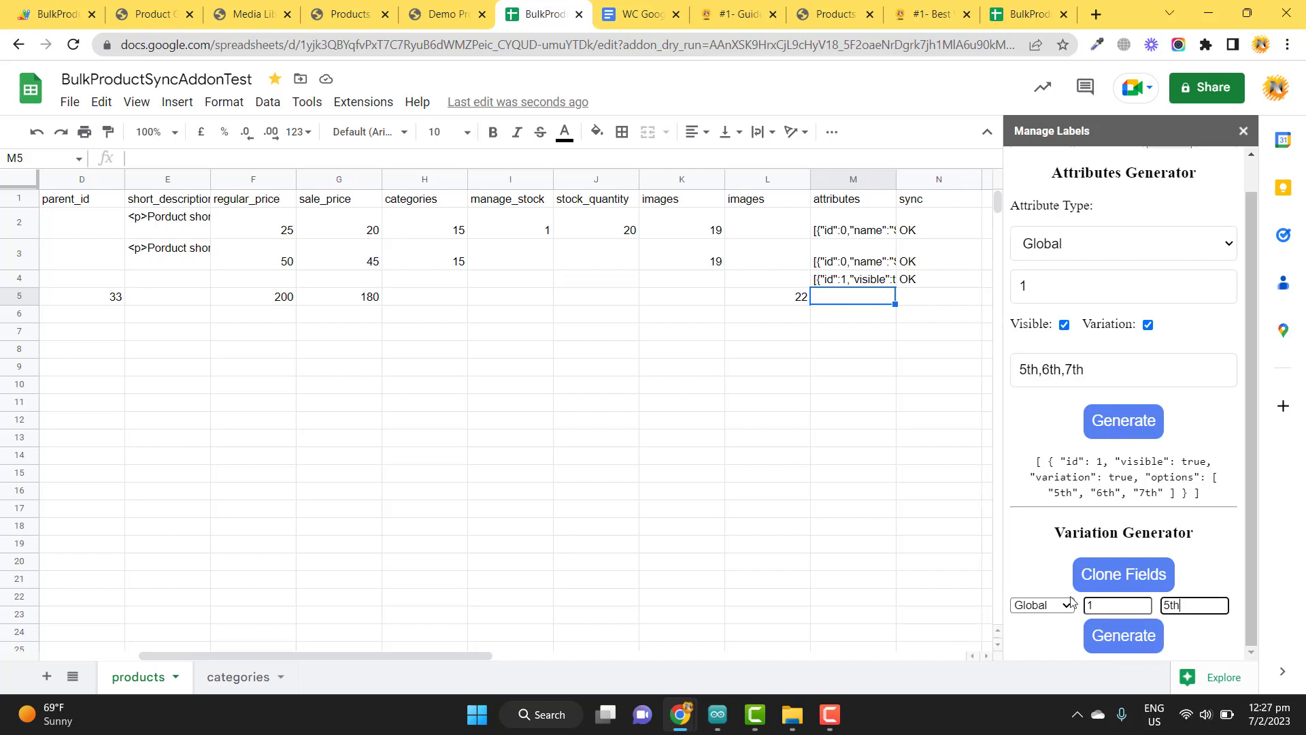
left_click(1123, 639)
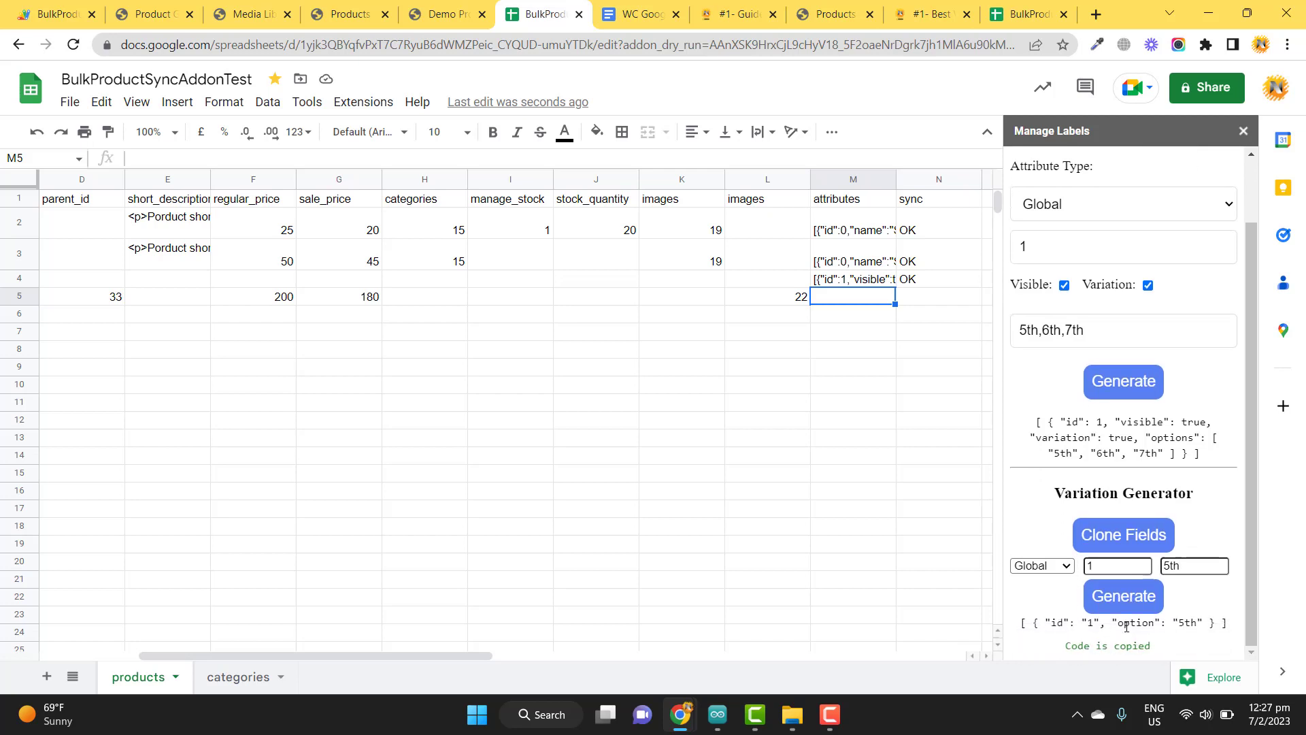
Step: Paste the generated 5th-option variation code into Laptop 1's attributes cell, M5
left_click(845, 303)
type("[{\"id\":\"1\",\"option\":\"5th\"}]")
key("Tab")
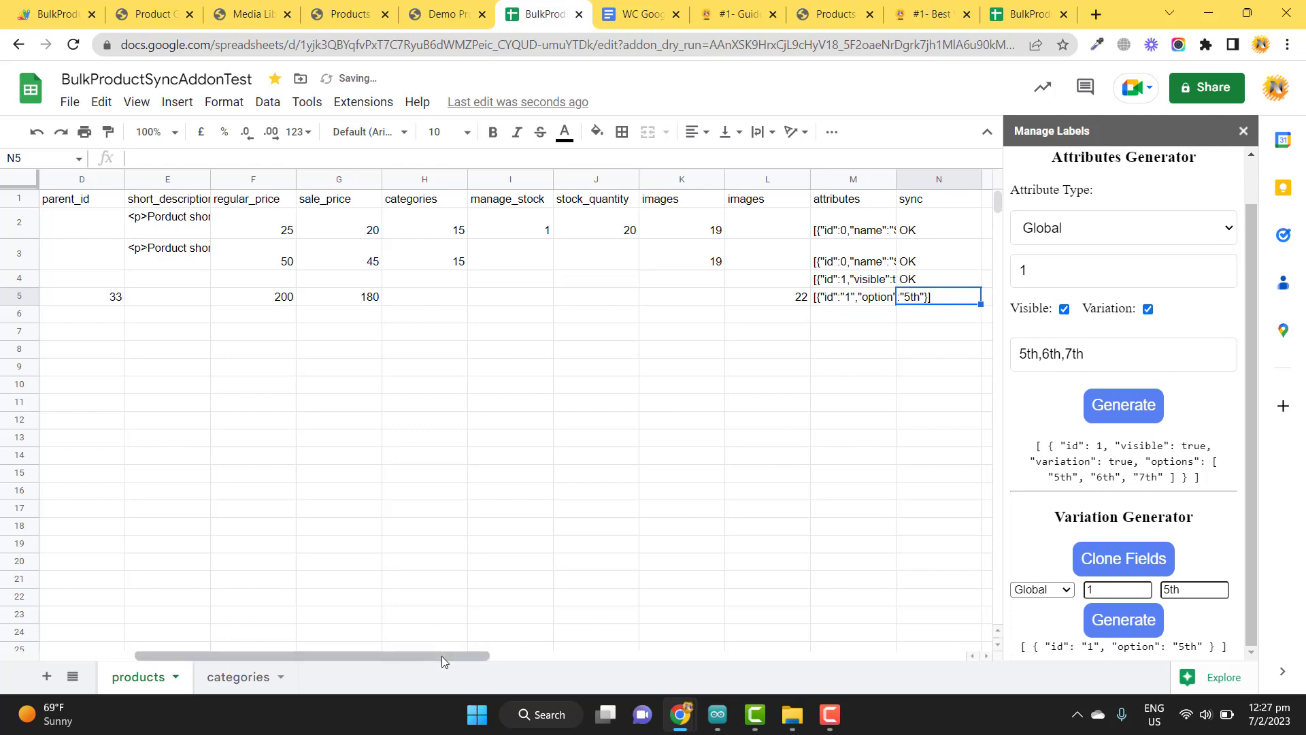
Step: Duplicate the Laptop 1 data from B5:M5 into row 6 and rename the copy "Laptop 2"
left_click_drag(442, 656, 285, 638)
left_click_drag(187, 305, 955, 297)
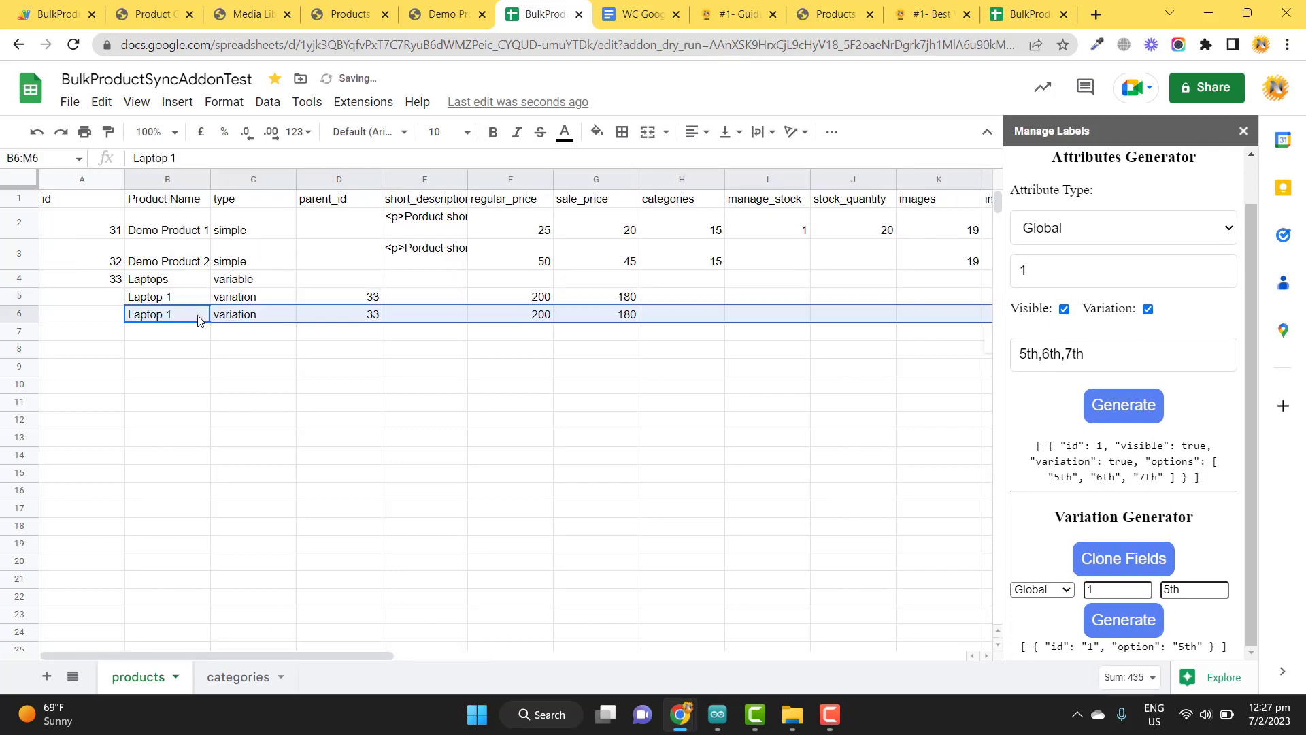
double_click(196, 316)
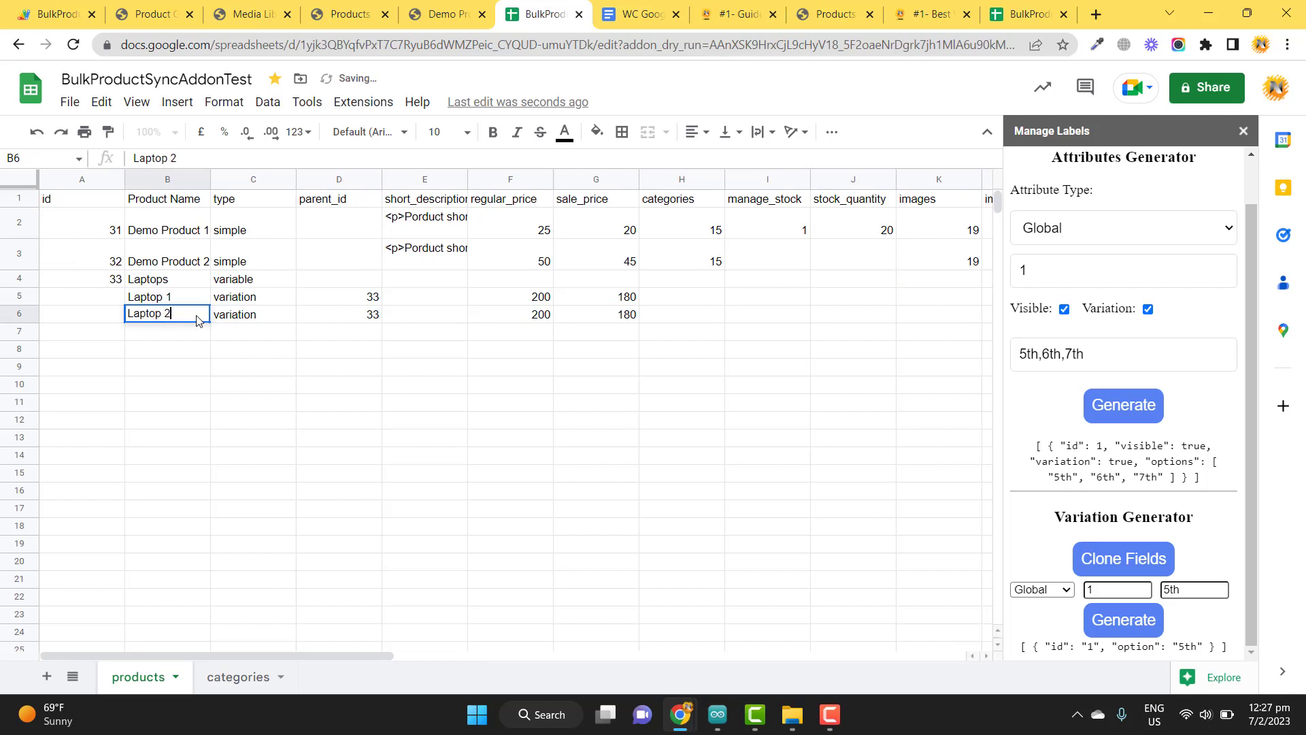
key("Tab")
Step: Set Laptop 2's image ID to 23 in L6
key("Tab")
key("Tab")
key("Tab")
key("Tab")
key("Tab")
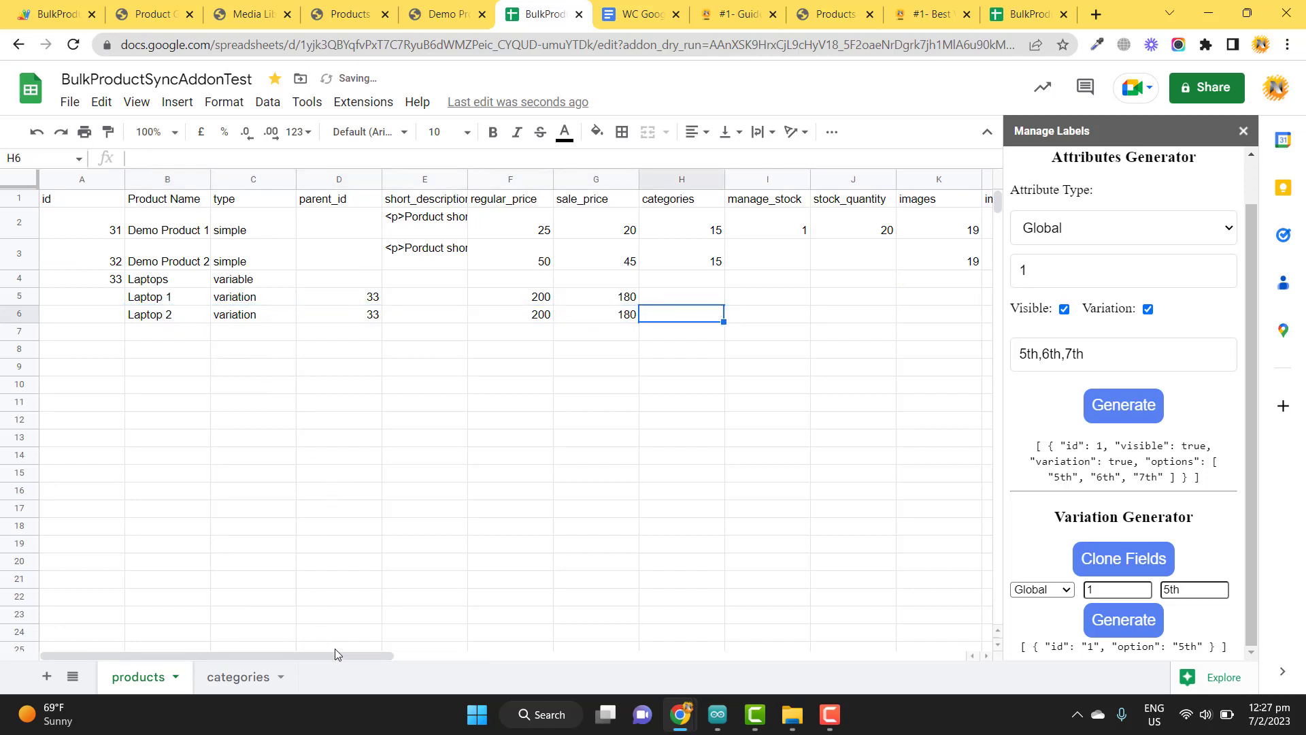
left_click_drag(336, 654, 550, 636)
left_click(548, 320)
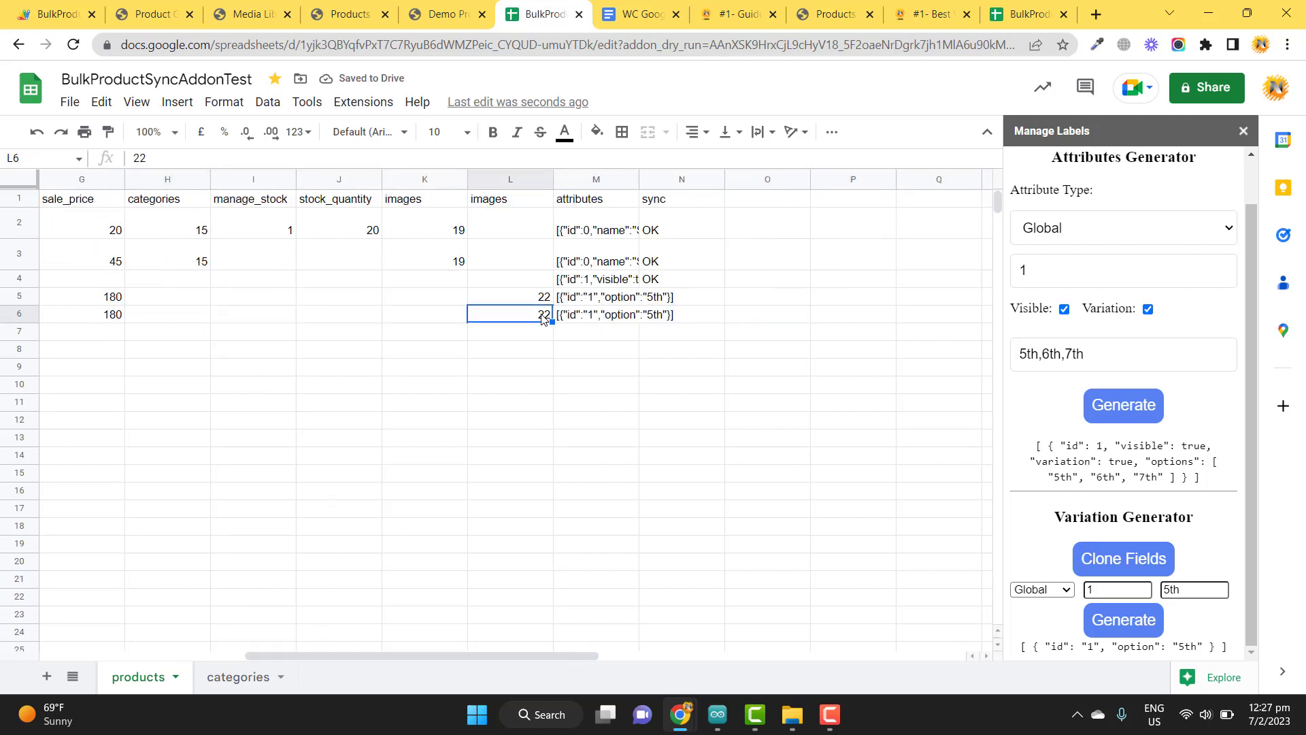
type("23")
key("Tab")
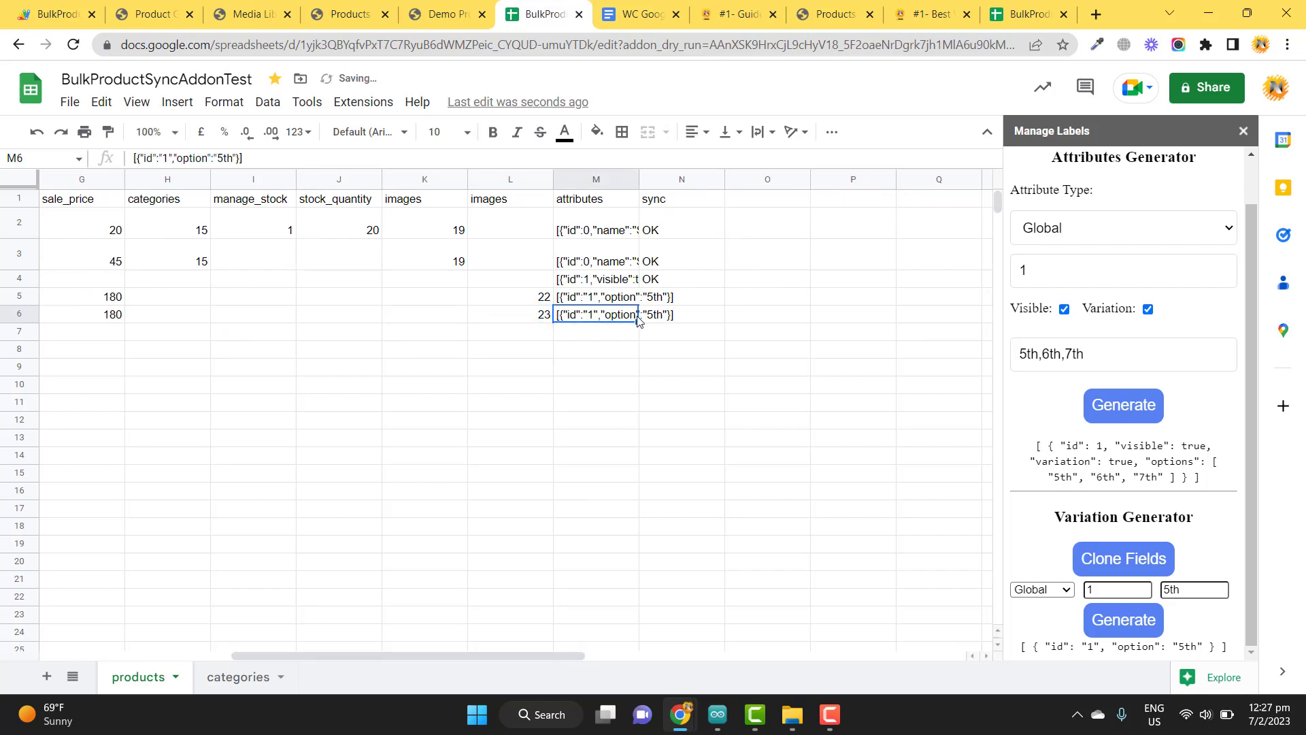
Step: Generate the variation code with option 6th and paste it over the code in Laptop 2's attributes cell, M6
left_click(1167, 589)
key("BackSpace")
type("6")
left_click(1142, 621)
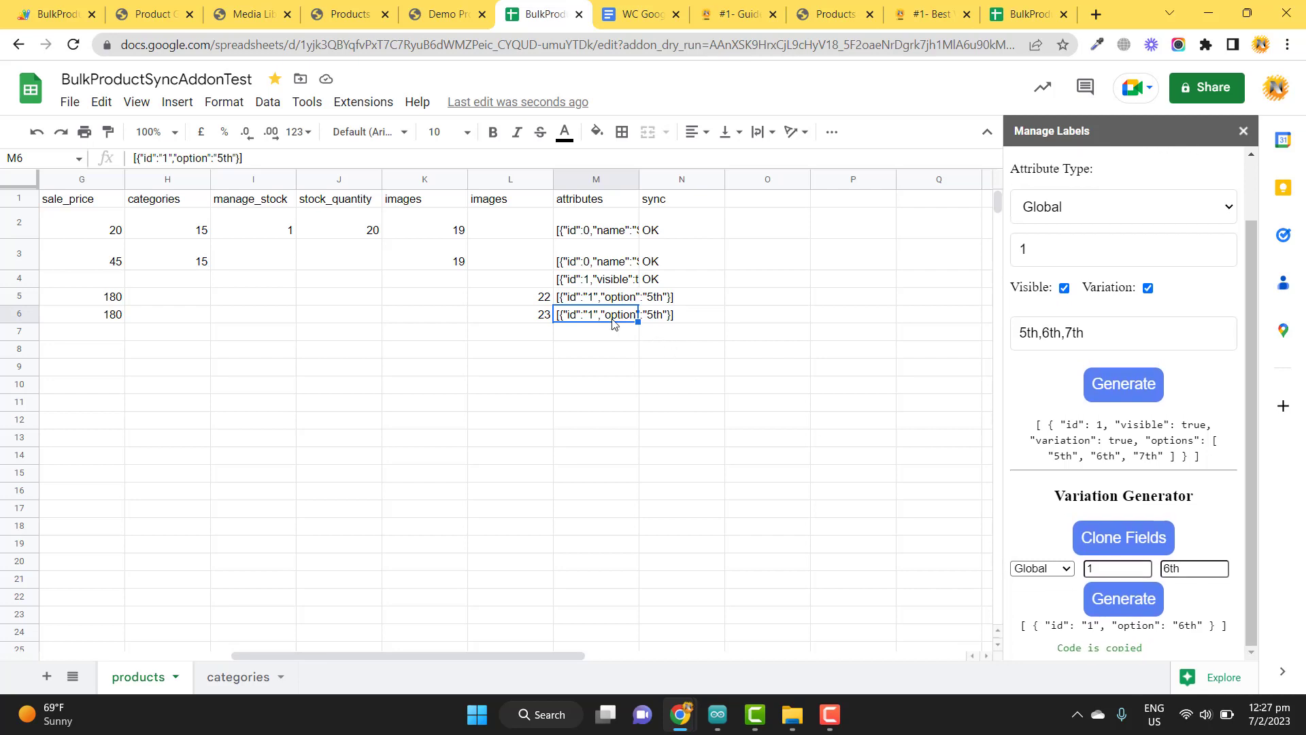
type("[{\"id\":\"1\",\"option\":\"6th\"}]")
key("Tab")
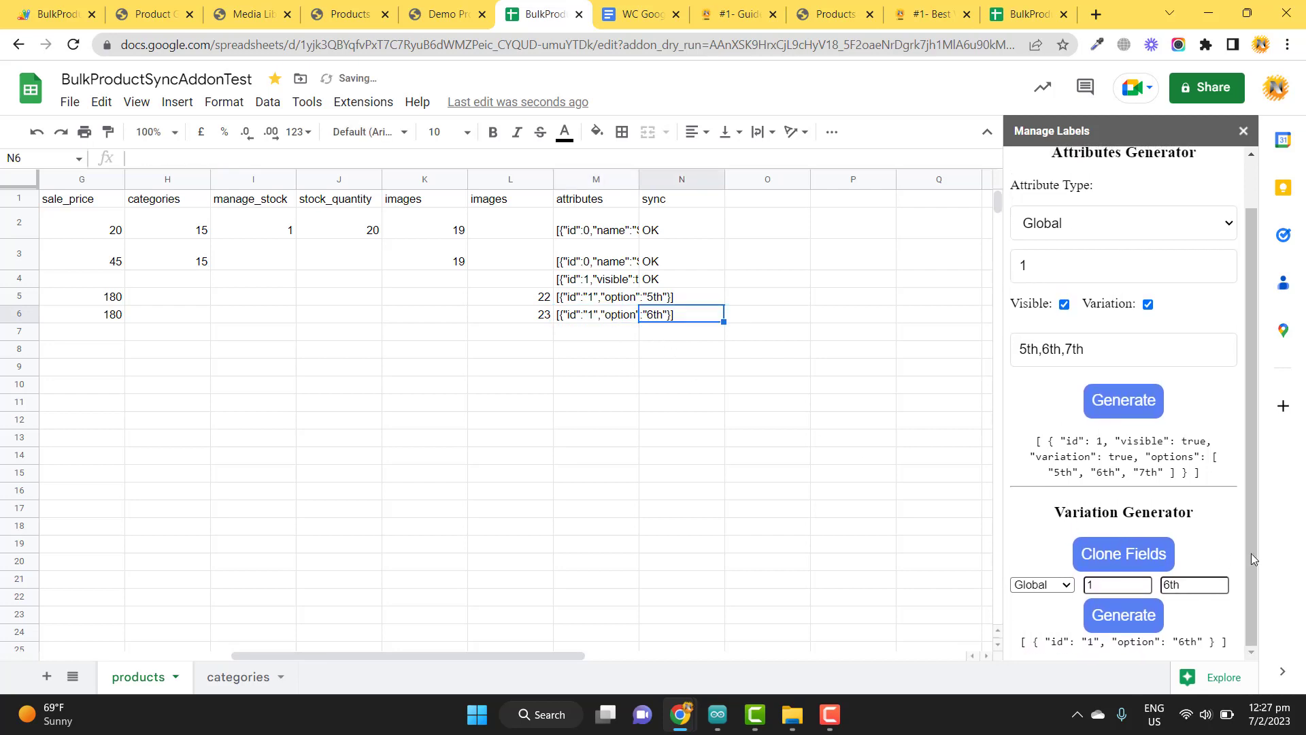
Step: Clone the Variation Generator's fields twice and view the attribute type choices of the first cloned row
left_click(1148, 554)
scroll(1160, 538, "down", 1)
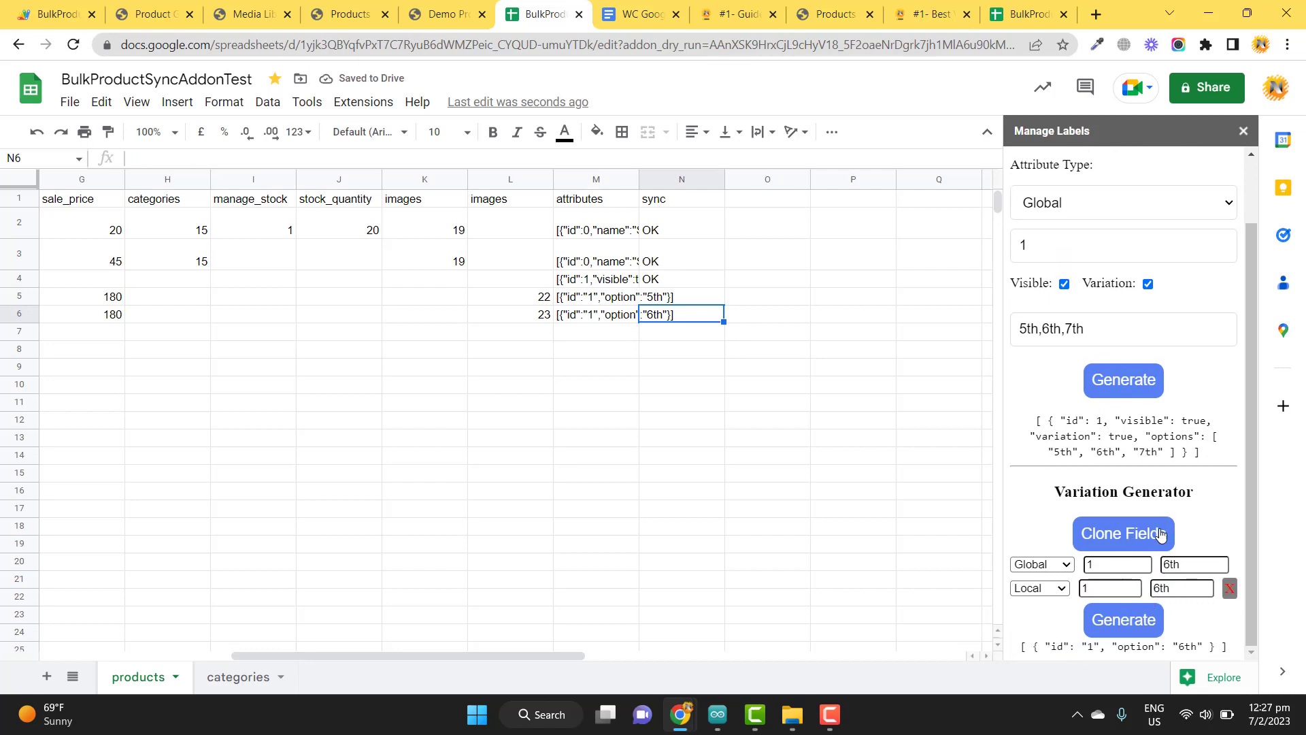
left_click(1160, 534)
scroll(1034, 591, "down", 1)
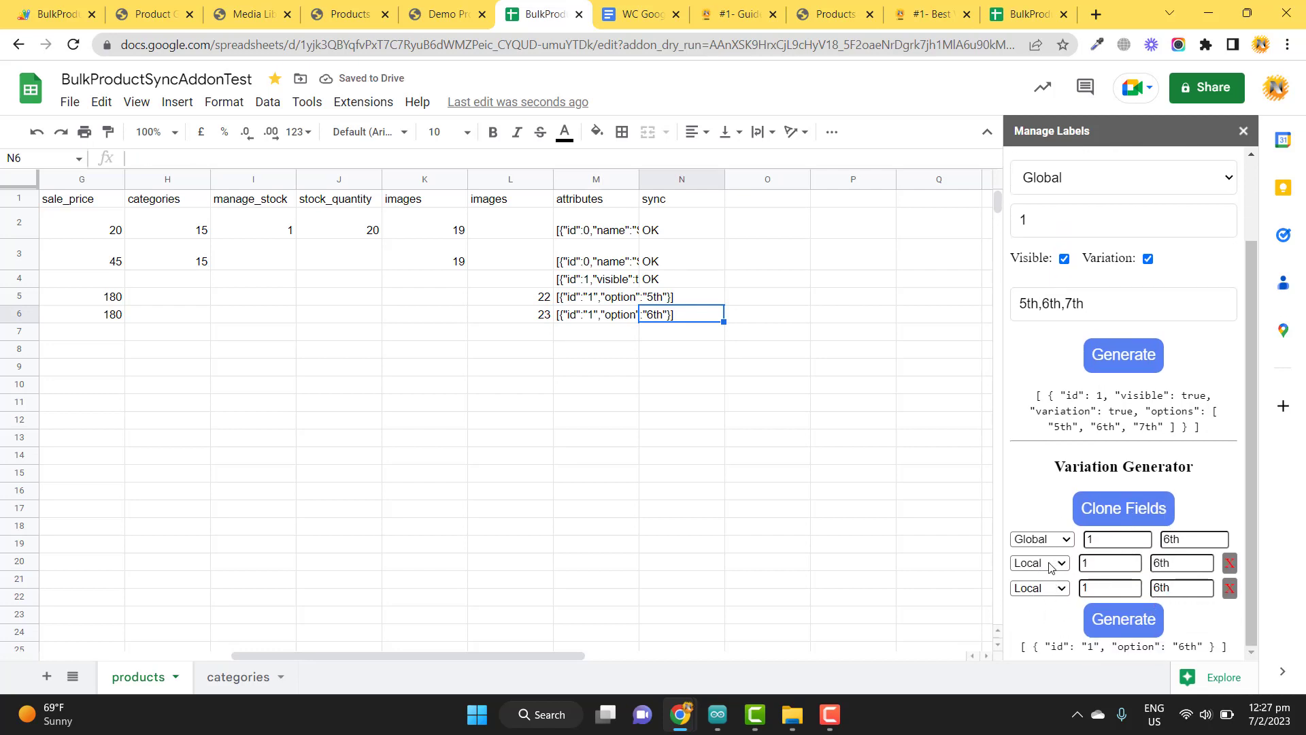
left_click(1050, 566)
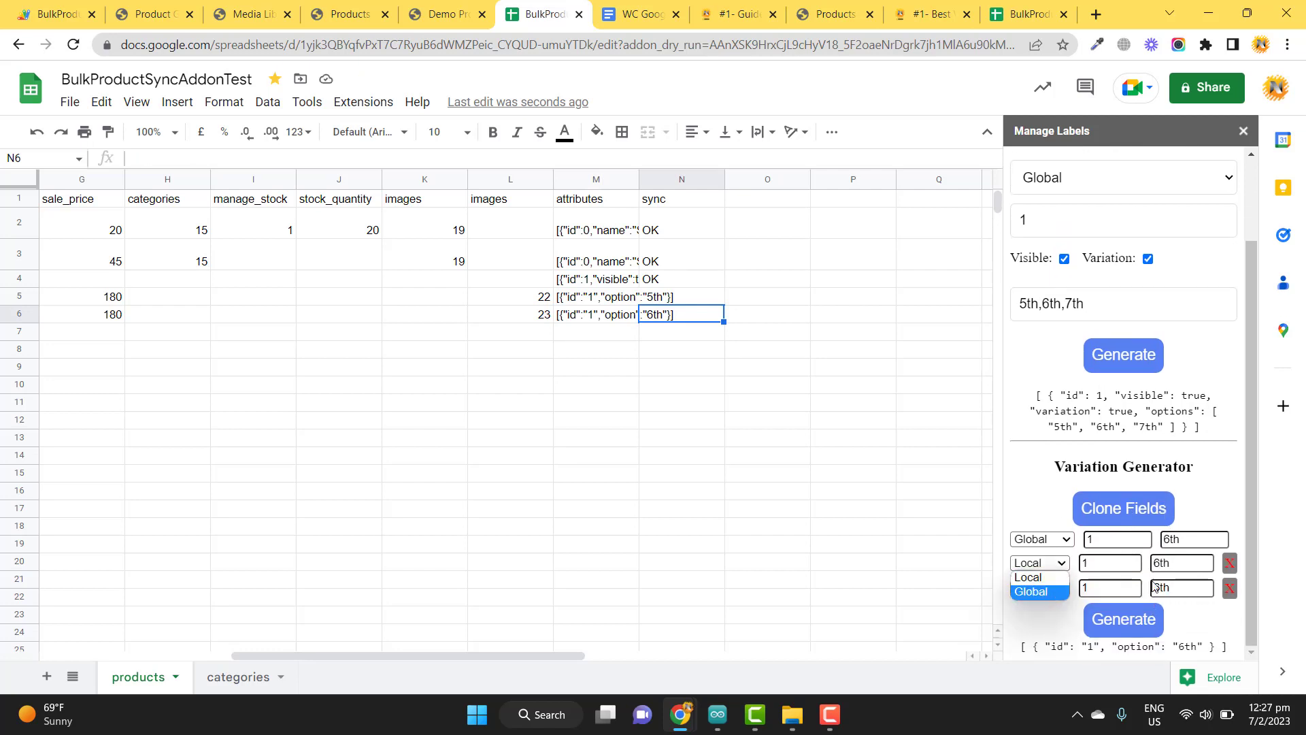
left_click(1104, 562)
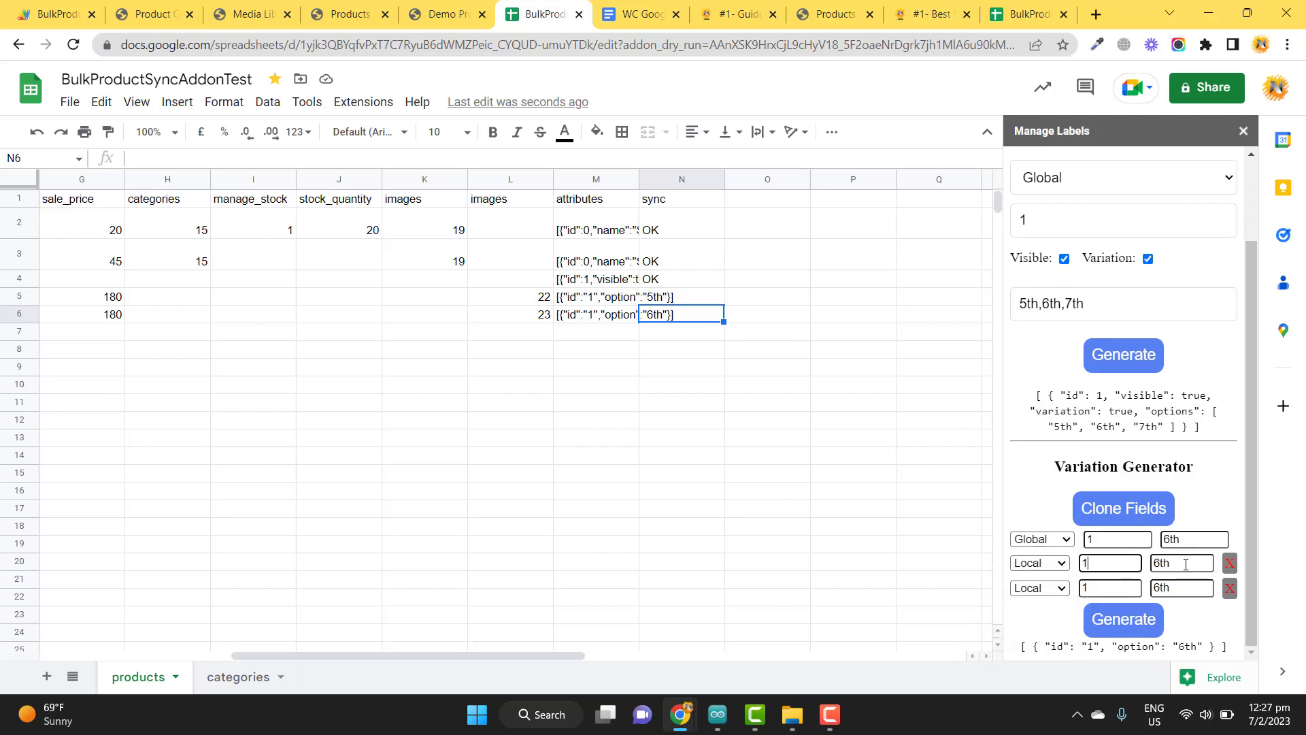
left_click(1052, 491)
Step: Sync the Products sheet with the store through BulkProductSynAddonV7 and close the Sync Data dialog
left_click_drag(573, 651, 303, 644)
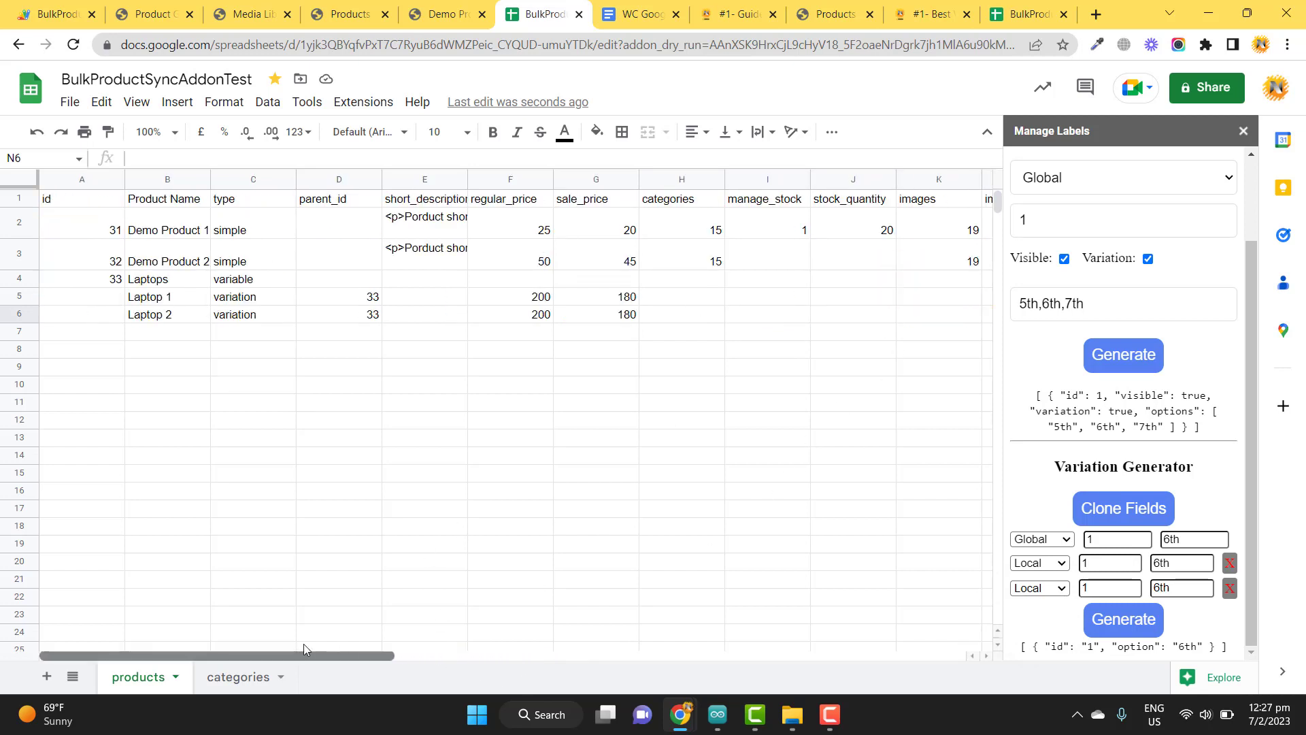
left_click(371, 103)
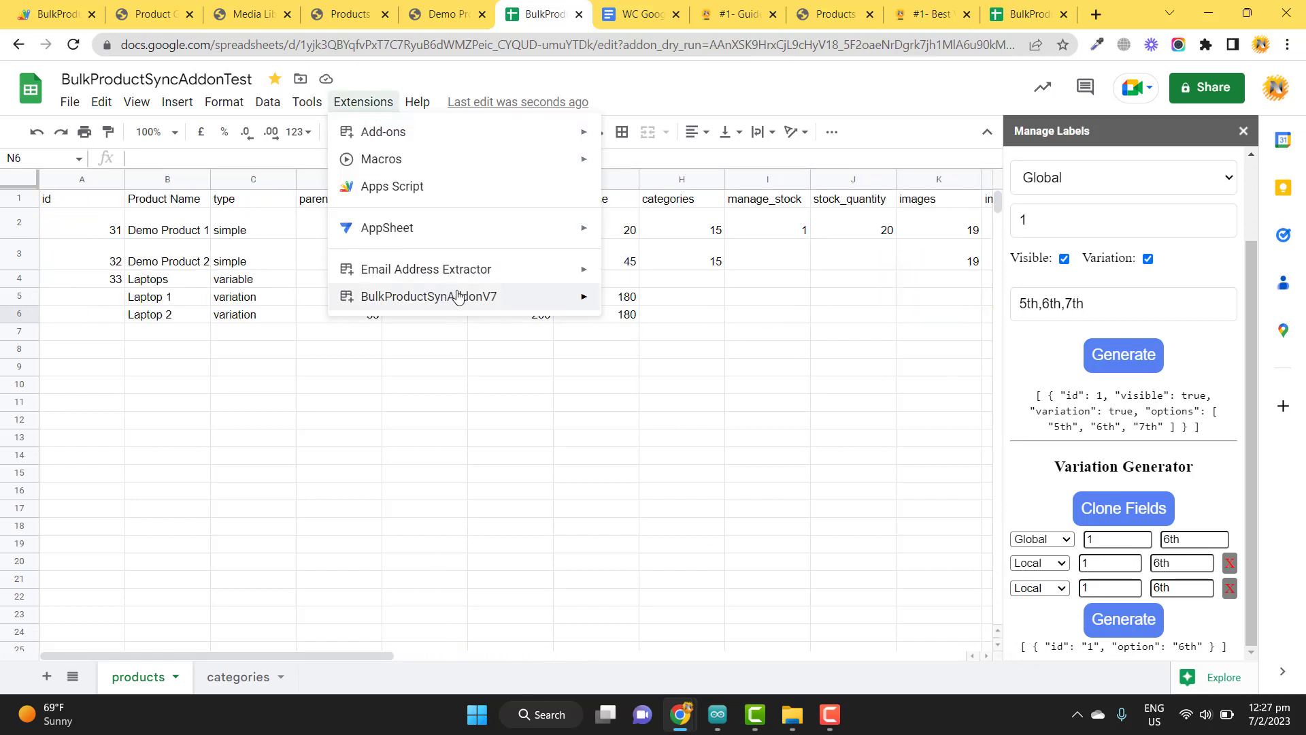
mouse_move(466, 296)
left_click(650, 344)
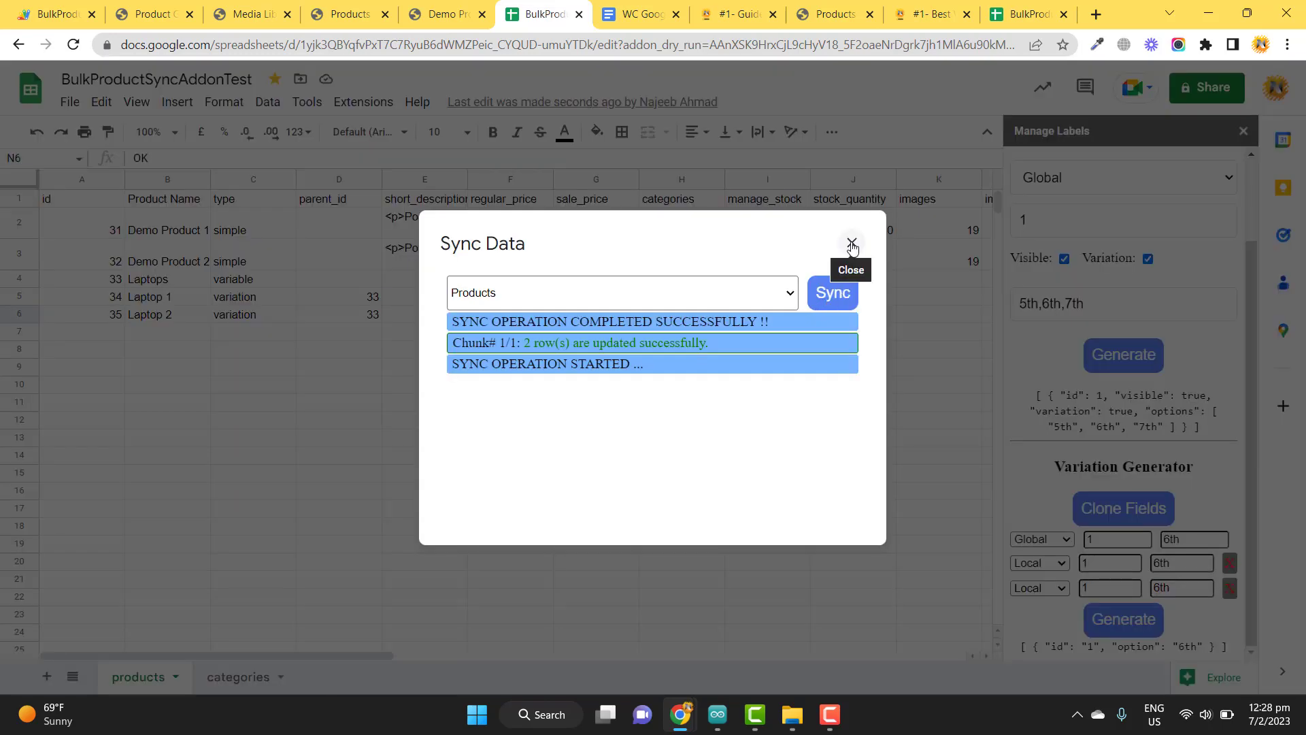
left_click(851, 245)
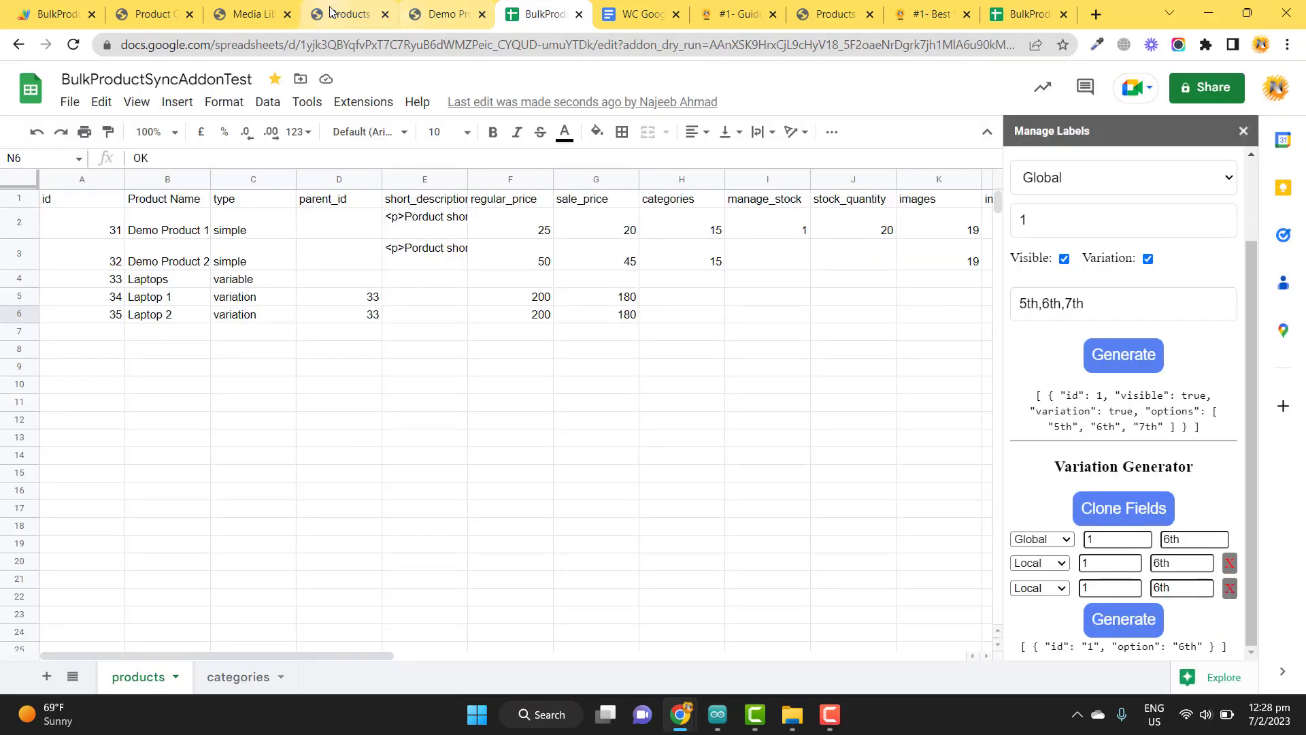
Step: Switch to the WooCommerce Products page, reload the list of all products and open Laptops for editing
left_click(359, 15)
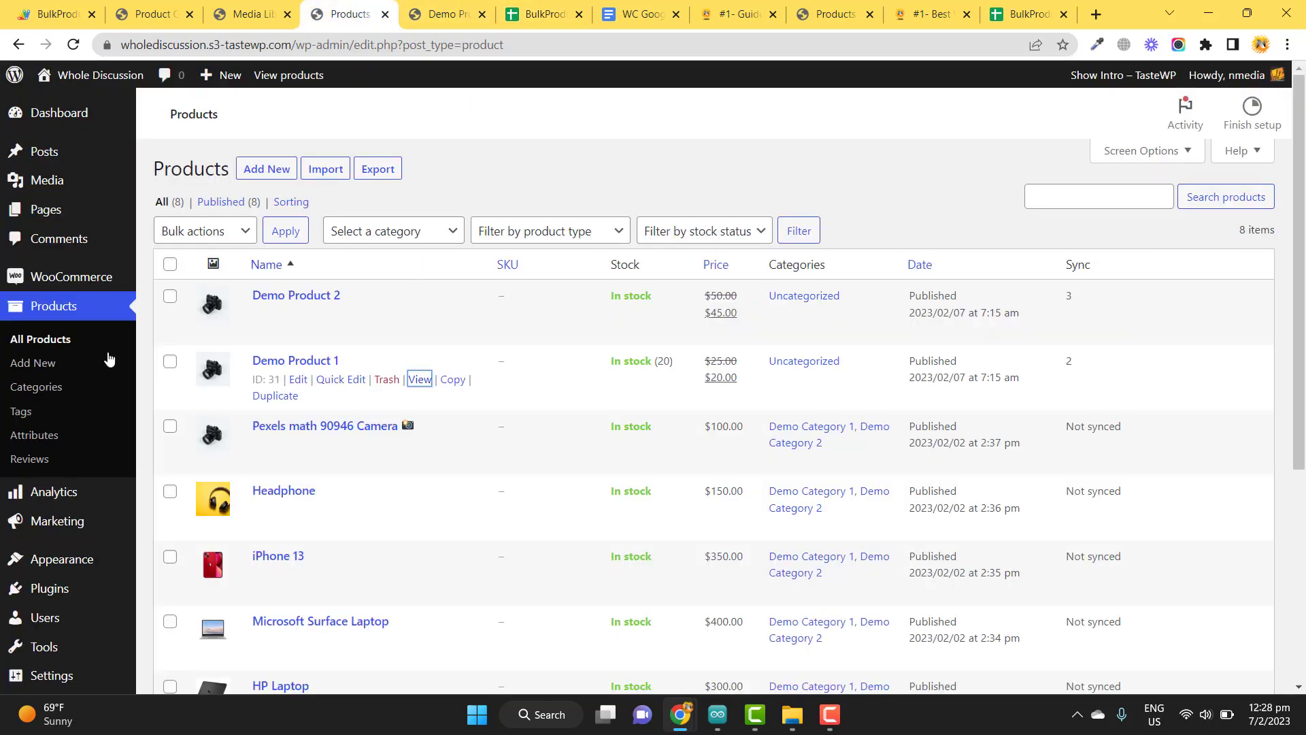
left_click(47, 343)
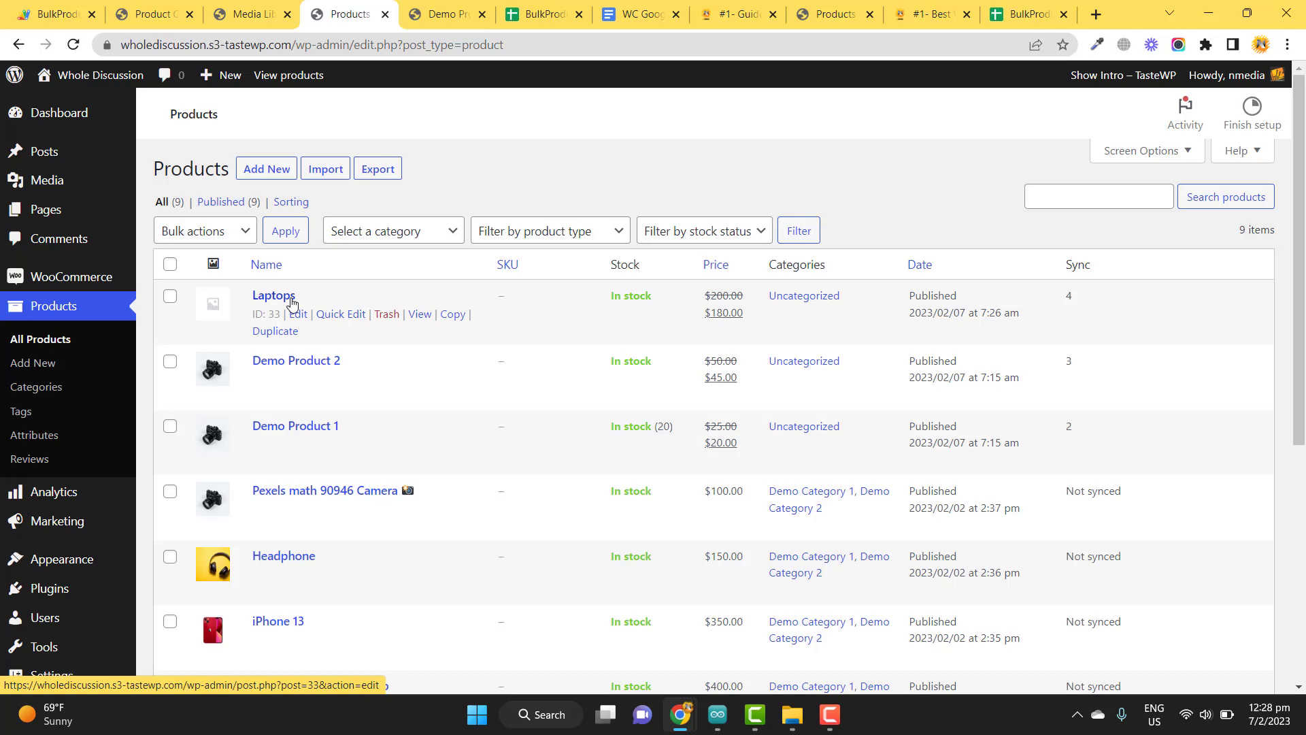
left_click(291, 300)
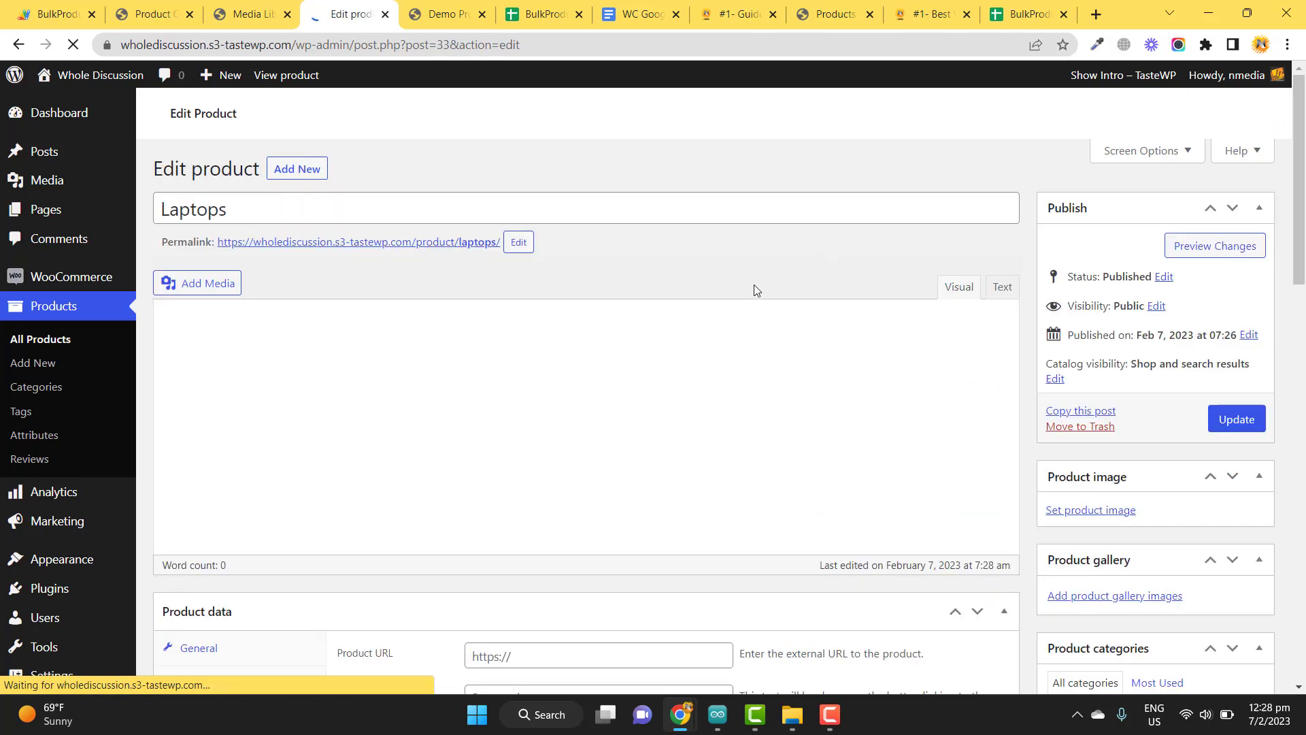
Step: Show the attributes in the Laptops product's product data
scroll(1301, 284, "down", 4)
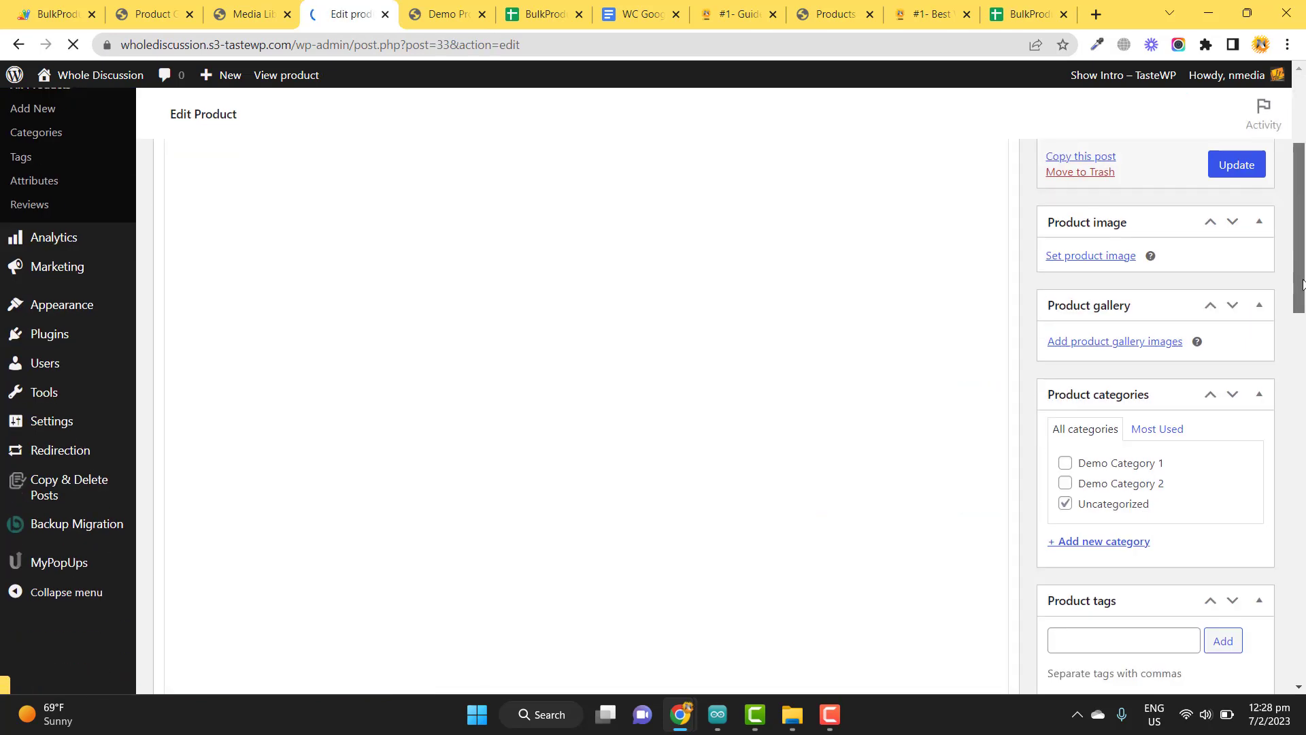
left_click_drag(1302, 284, 1301, 428)
scroll(551, 248, "up", 1)
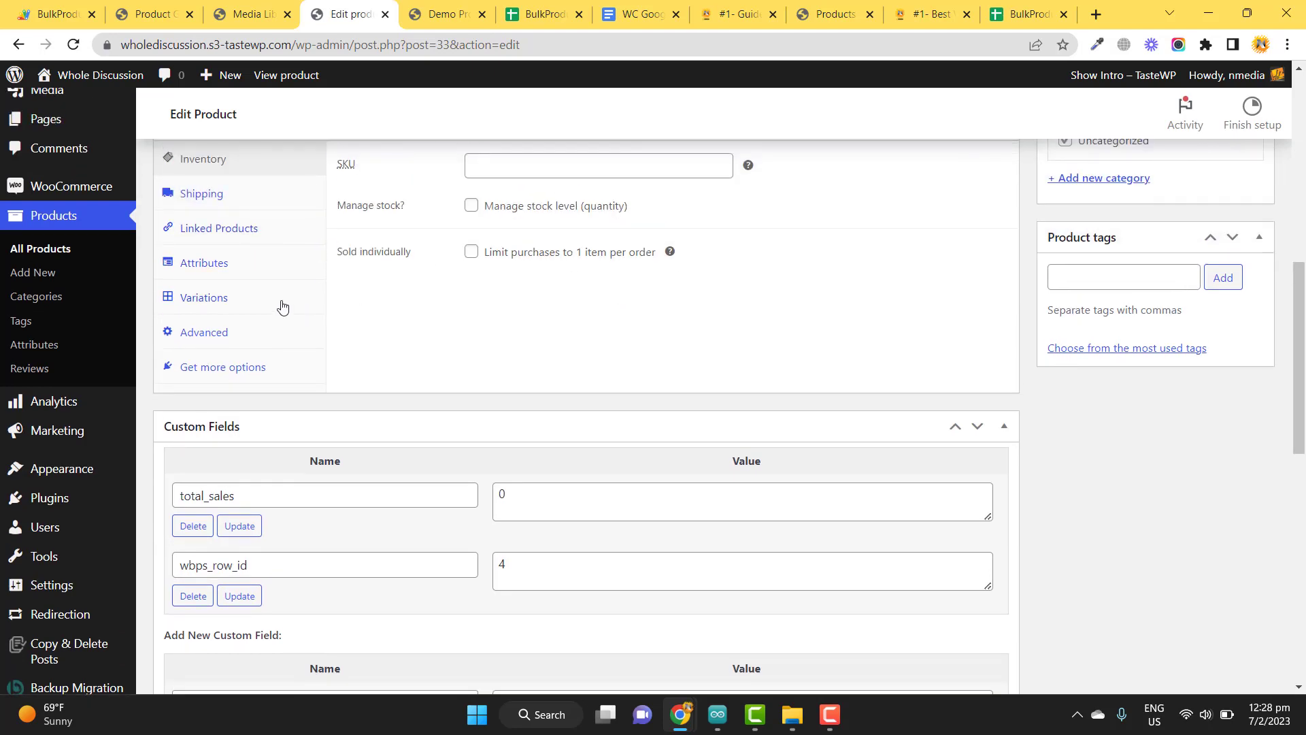
left_click(252, 266)
scroll(544, 300, "up", 1)
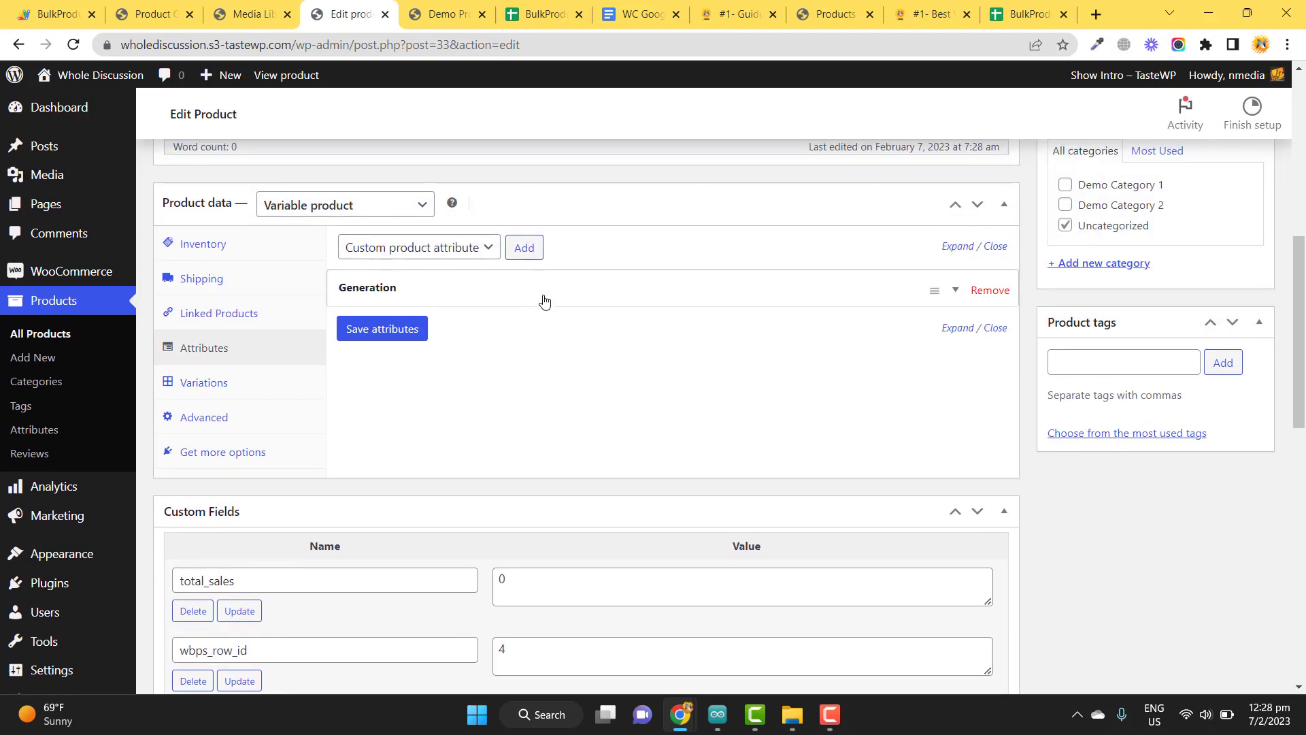
Step: Review the values of the Generation attribute and the variations of the Laptops product
left_click(542, 298)
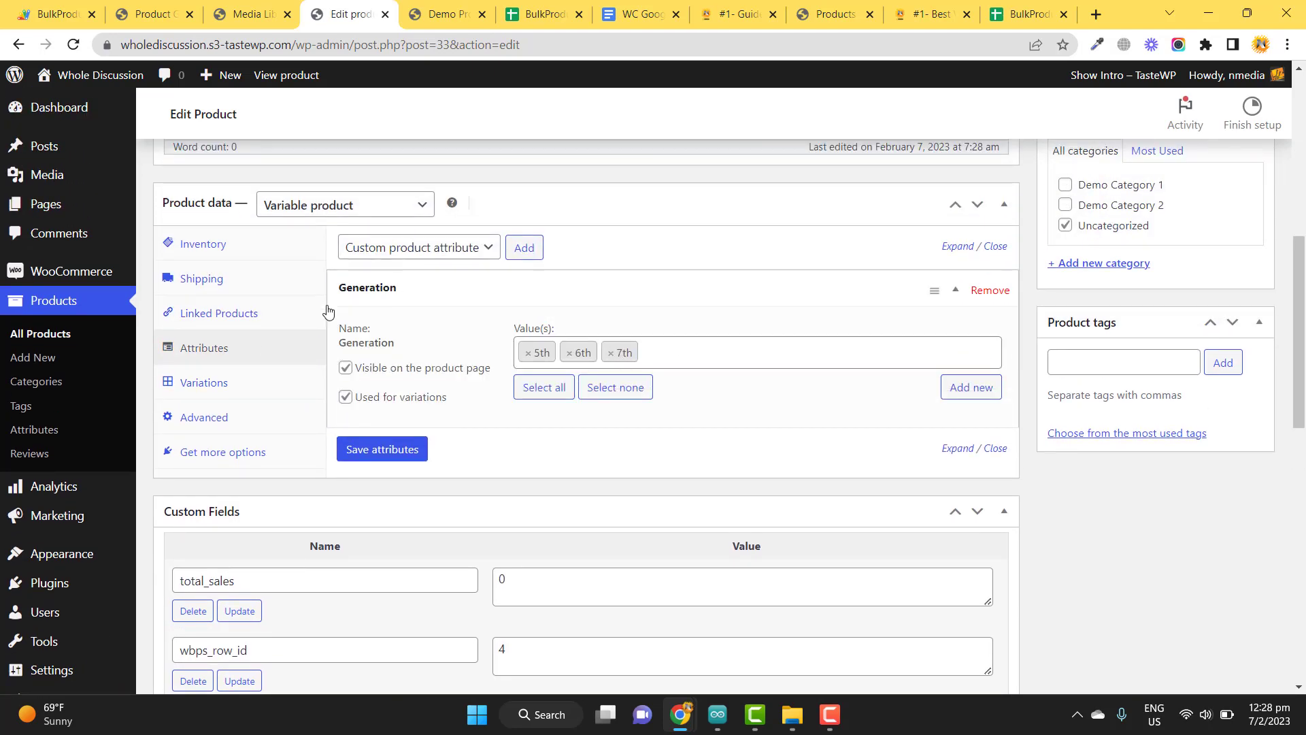
left_click(200, 381)
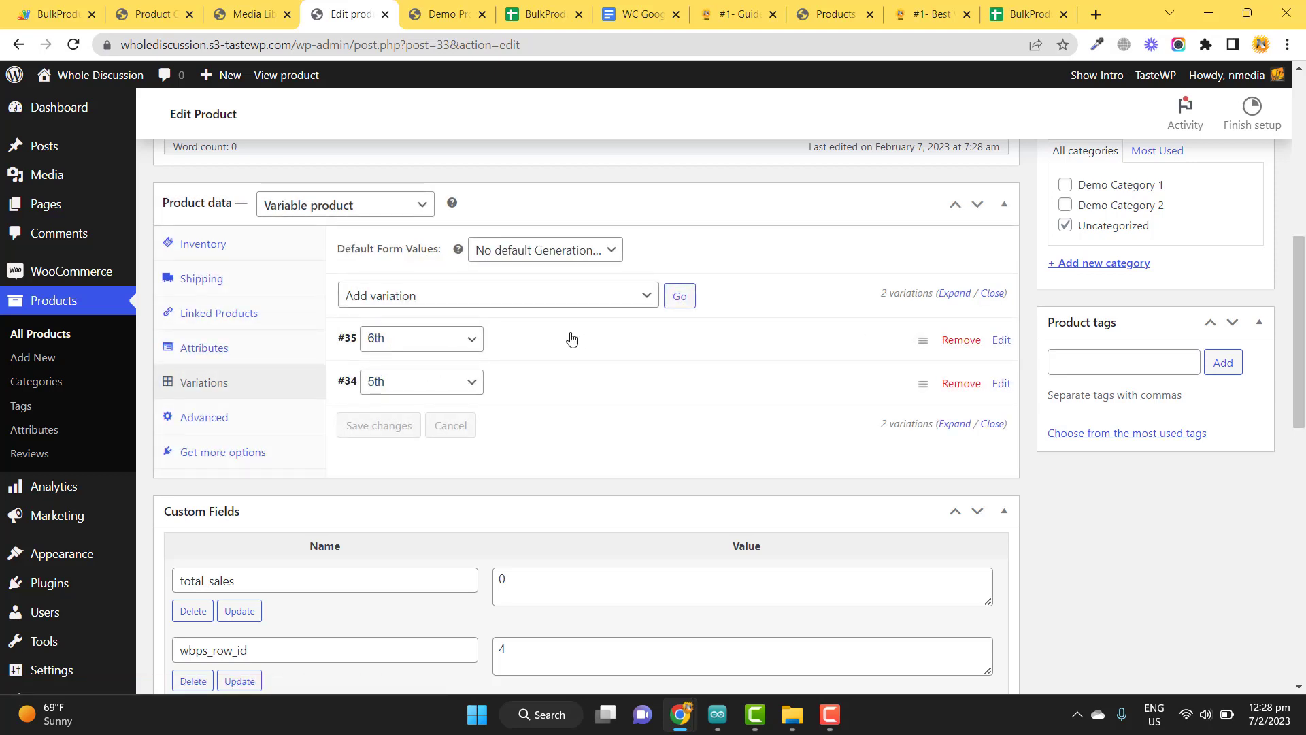
Step: Open the Laptops store page in a new tab and choose 5th as the Generation
middle_click(286, 75)
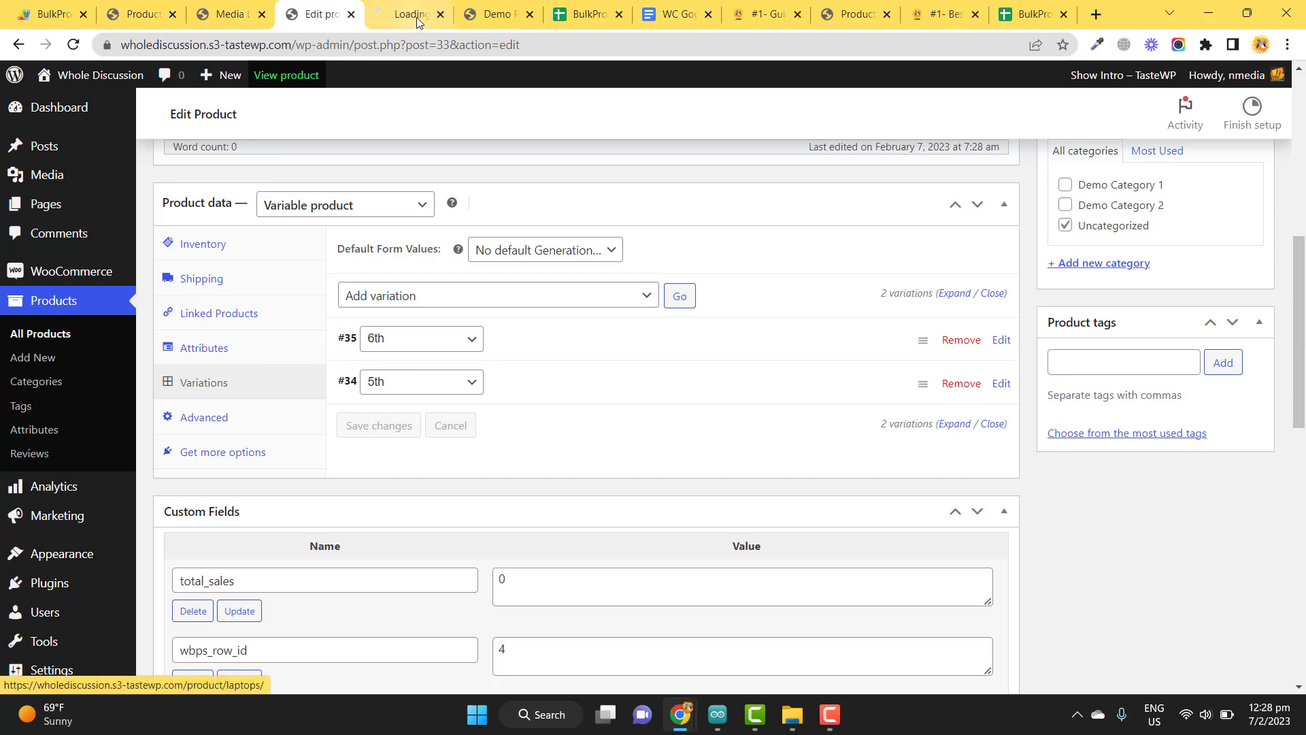
left_click(417, 19)
left_click(1038, 446)
left_click(1041, 480)
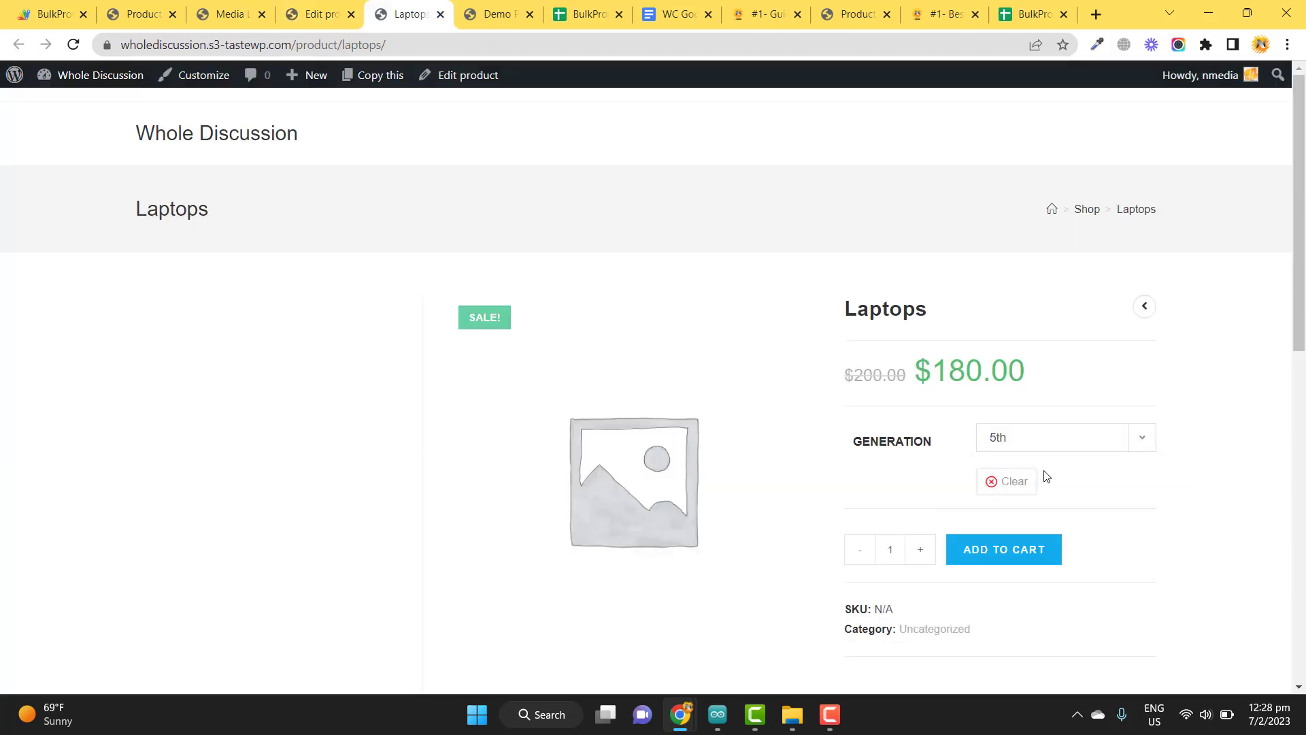
Step: Switch to the BulkProductSyncAddonTest spreadsheet and rename the second images column header in L1 to image
left_click(589, 14)
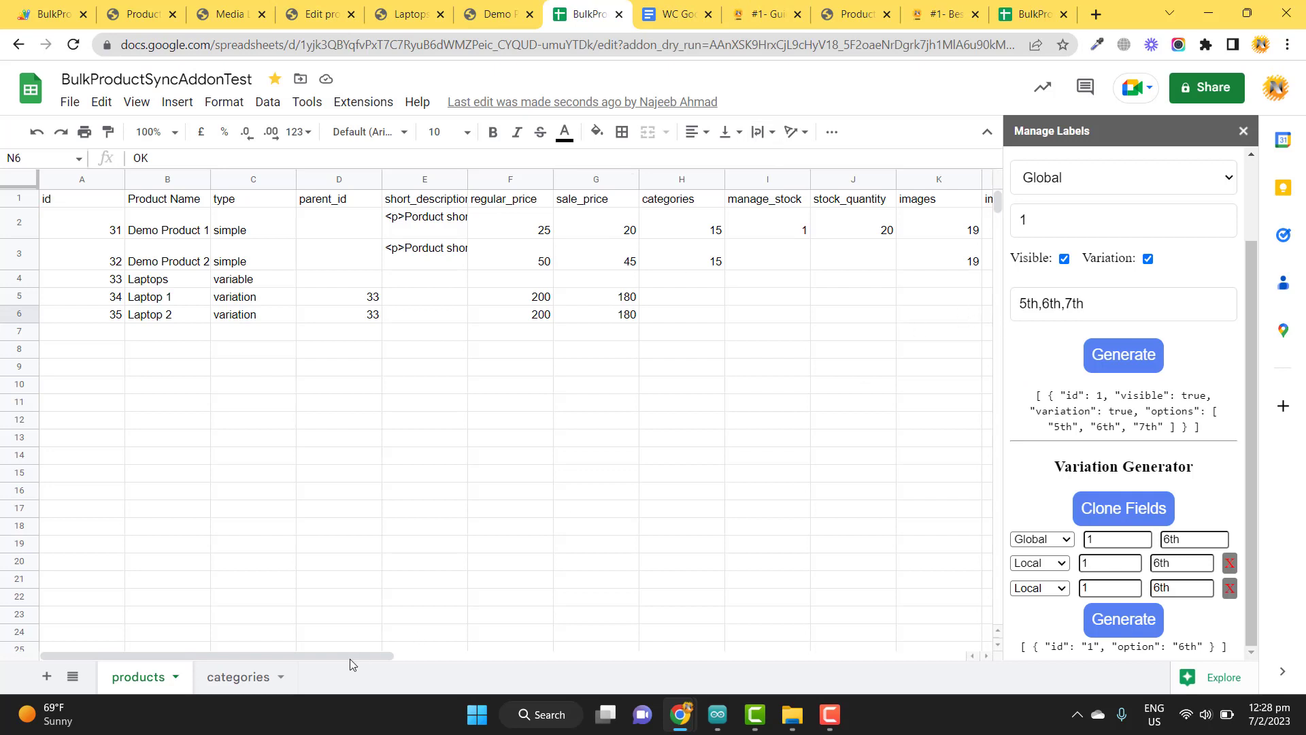
left_click_drag(350, 659, 422, 654)
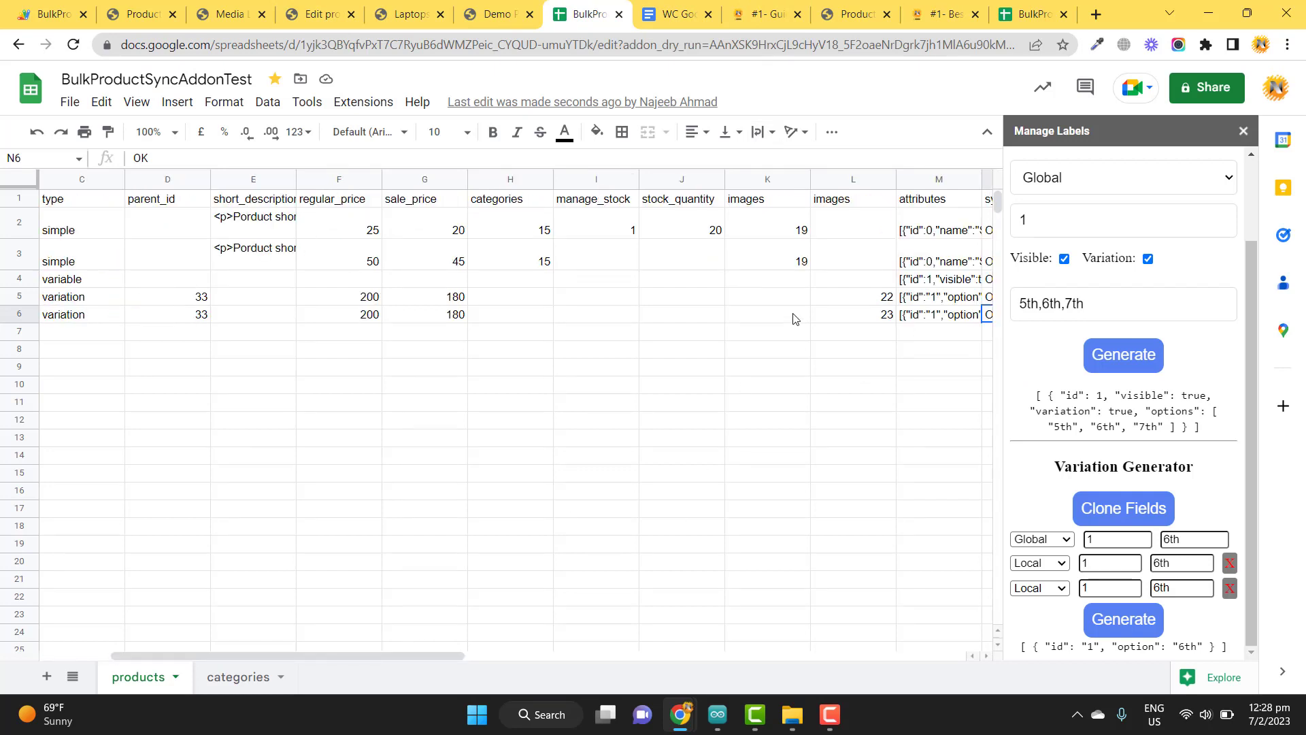
double_click(861, 198)
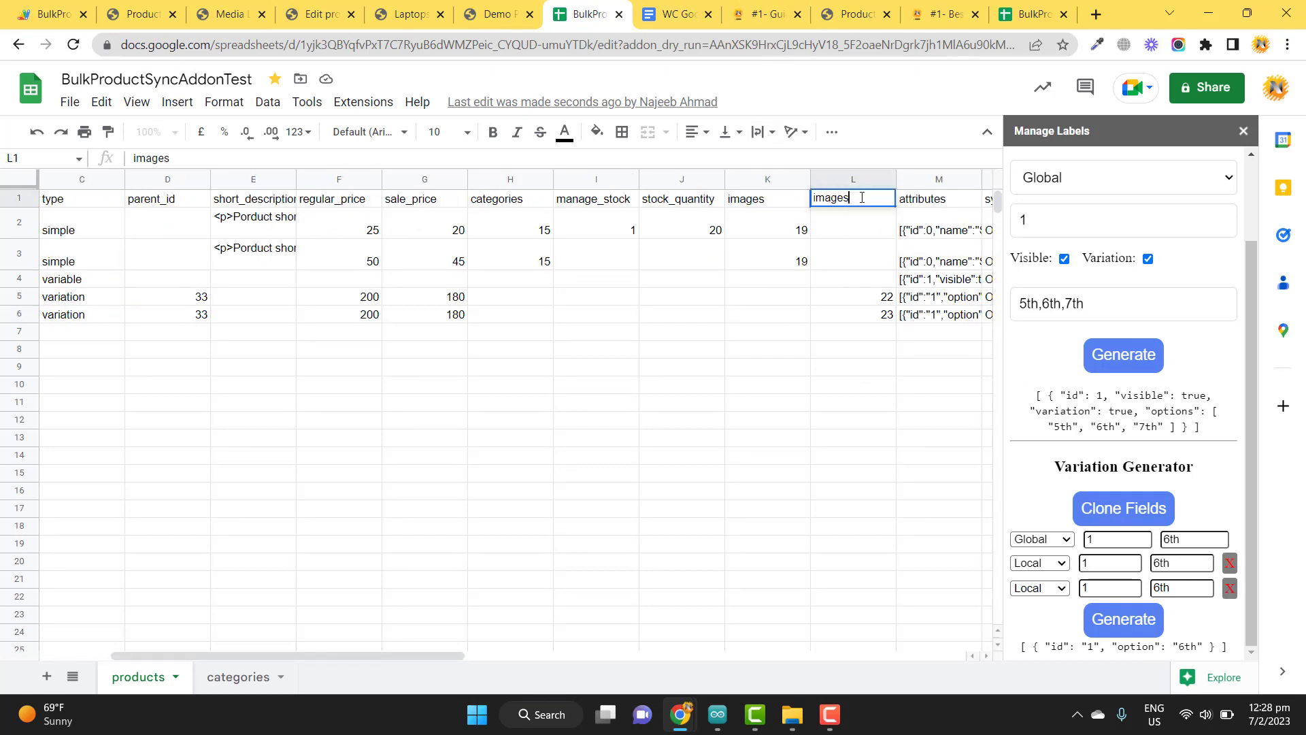
key("BackSpace")
key("Return")
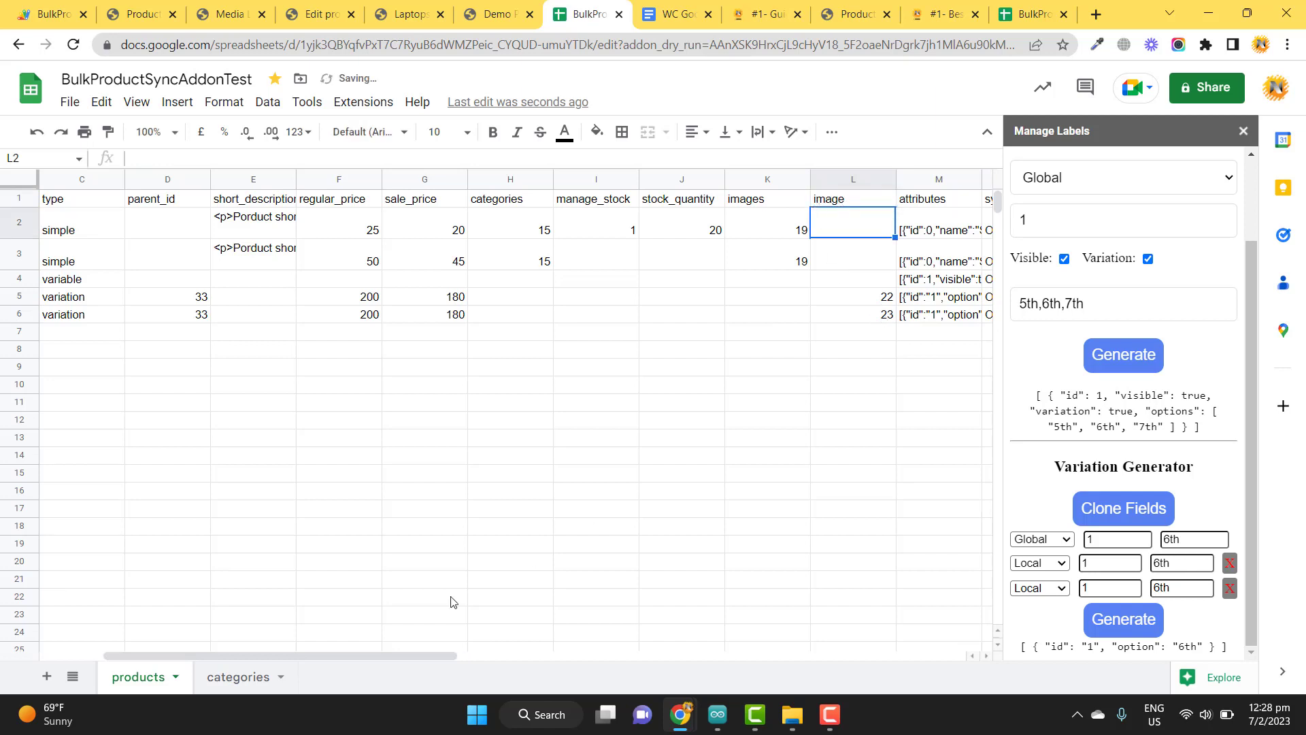
Step: Clear the sync status of the Laptop 1 and Laptop 2 rows in N5:N6
left_click_drag(415, 654, 578, 636)
left_click_drag(767, 300, 763, 320)
key("Delete")
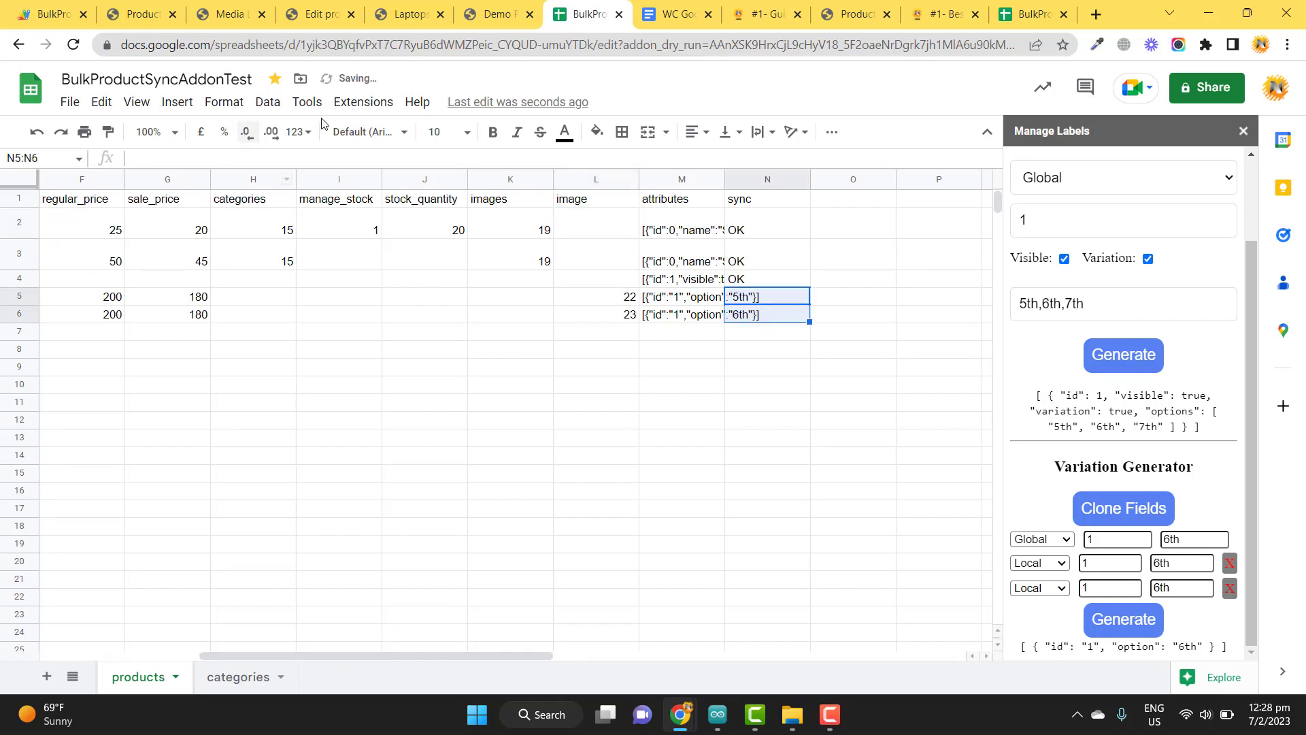
Step: Sync the Products sheet with the store using BulkProductSynAddonV7's Sync Data
left_click(363, 102)
mouse_move(547, 302)
left_click(642, 343)
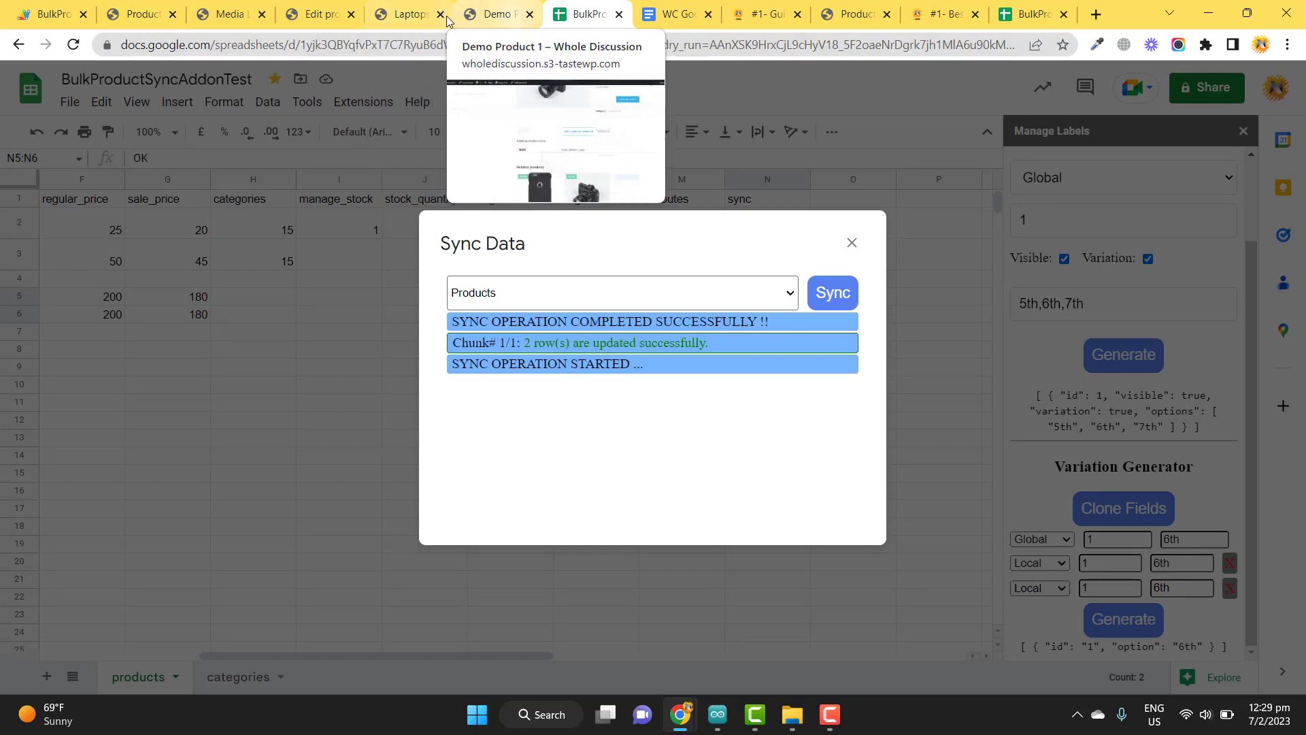
Step: Switch to the Laptops store page and check the product image for the 6th and 5th Generation options
left_click(401, 14)
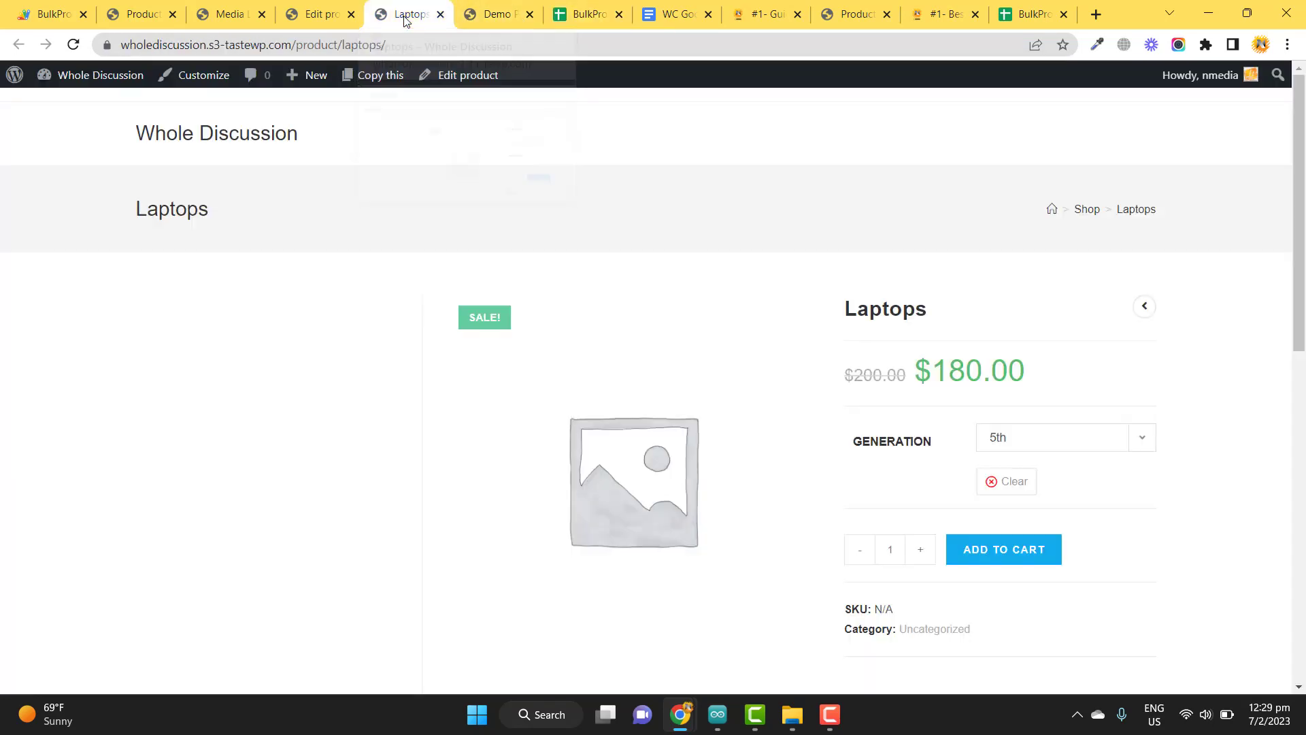
left_click(1037, 438)
left_click(1034, 486)
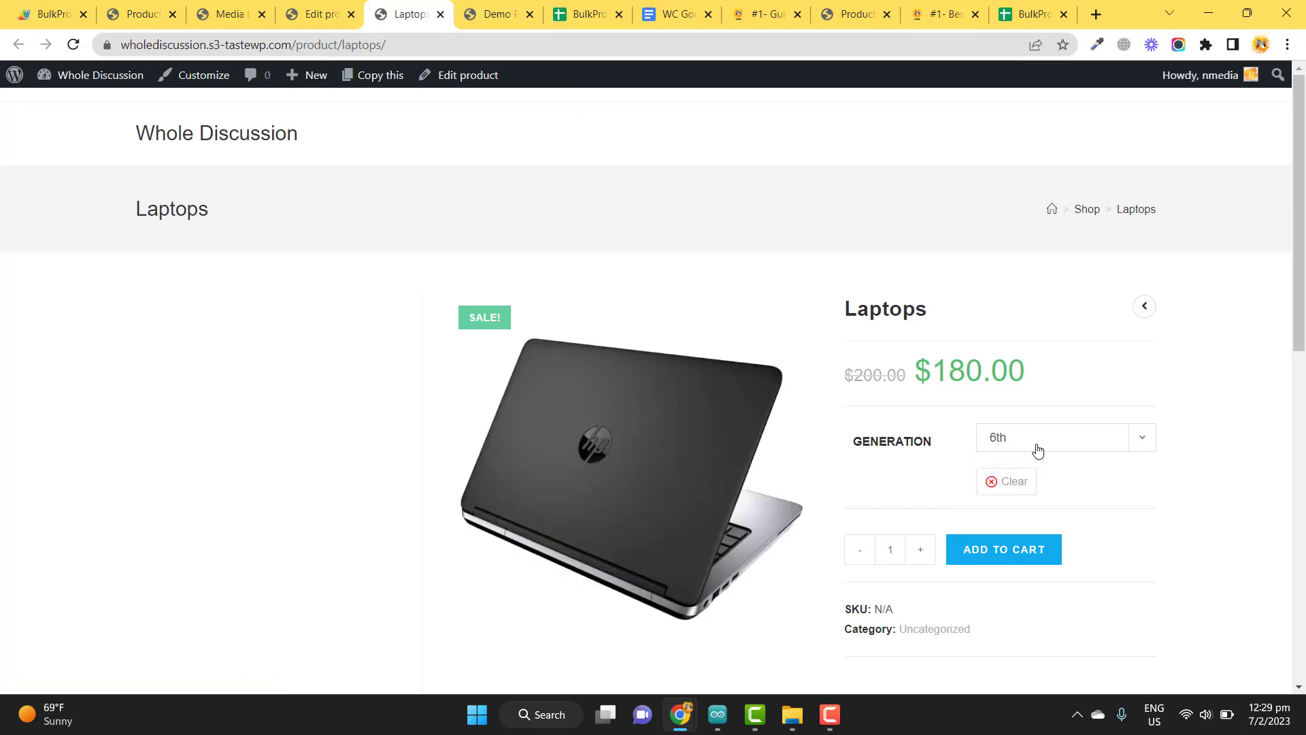
left_click(1036, 451)
left_click(1037, 472)
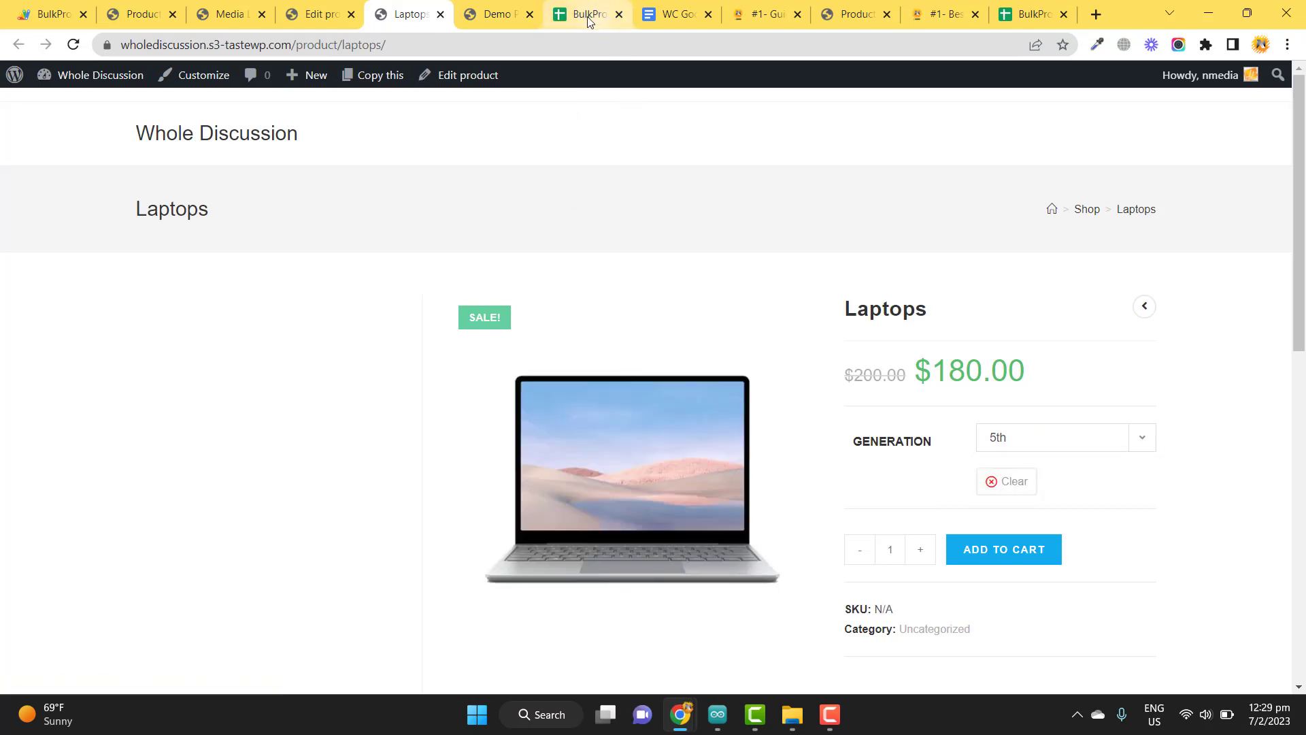
Step: Return to the WooCommerce admin and look through the list of all products
left_click(490, 14)
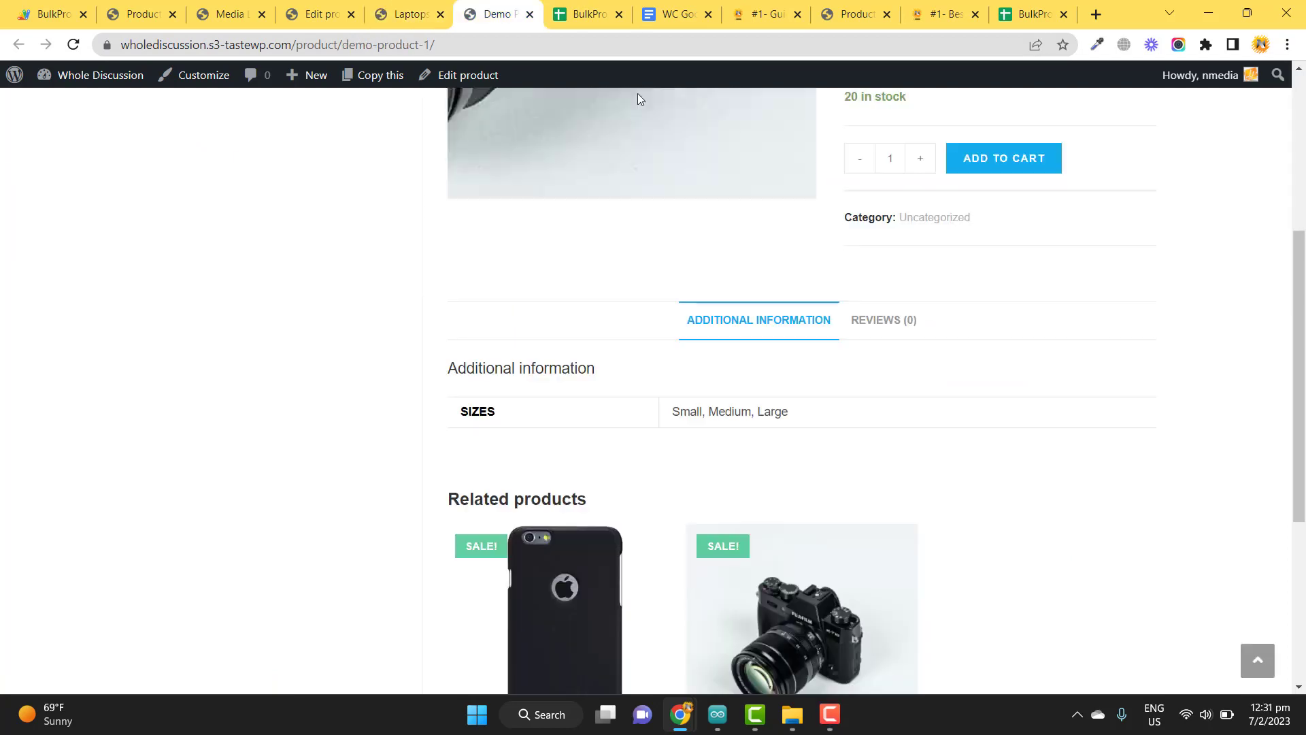
left_click(578, 21)
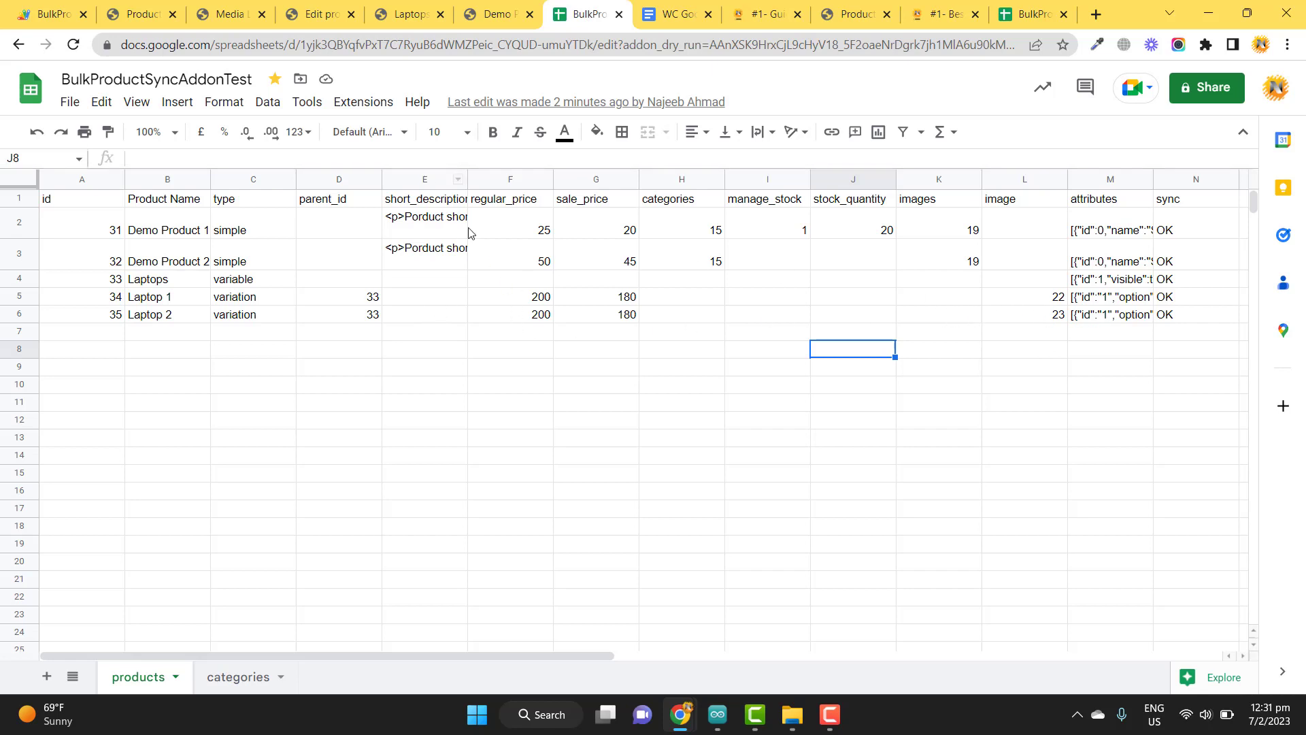
left_click(476, 15)
left_click(411, 15)
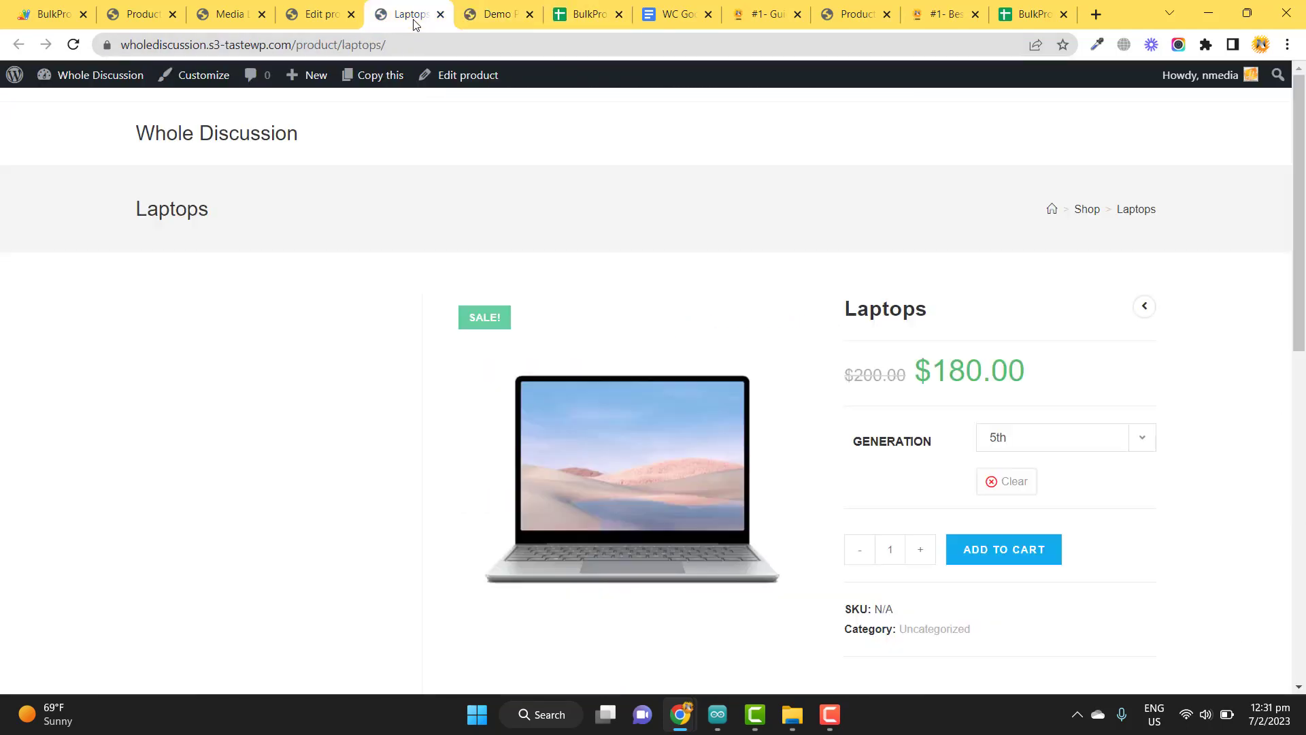
left_click(314, 14)
left_click(91, 340)
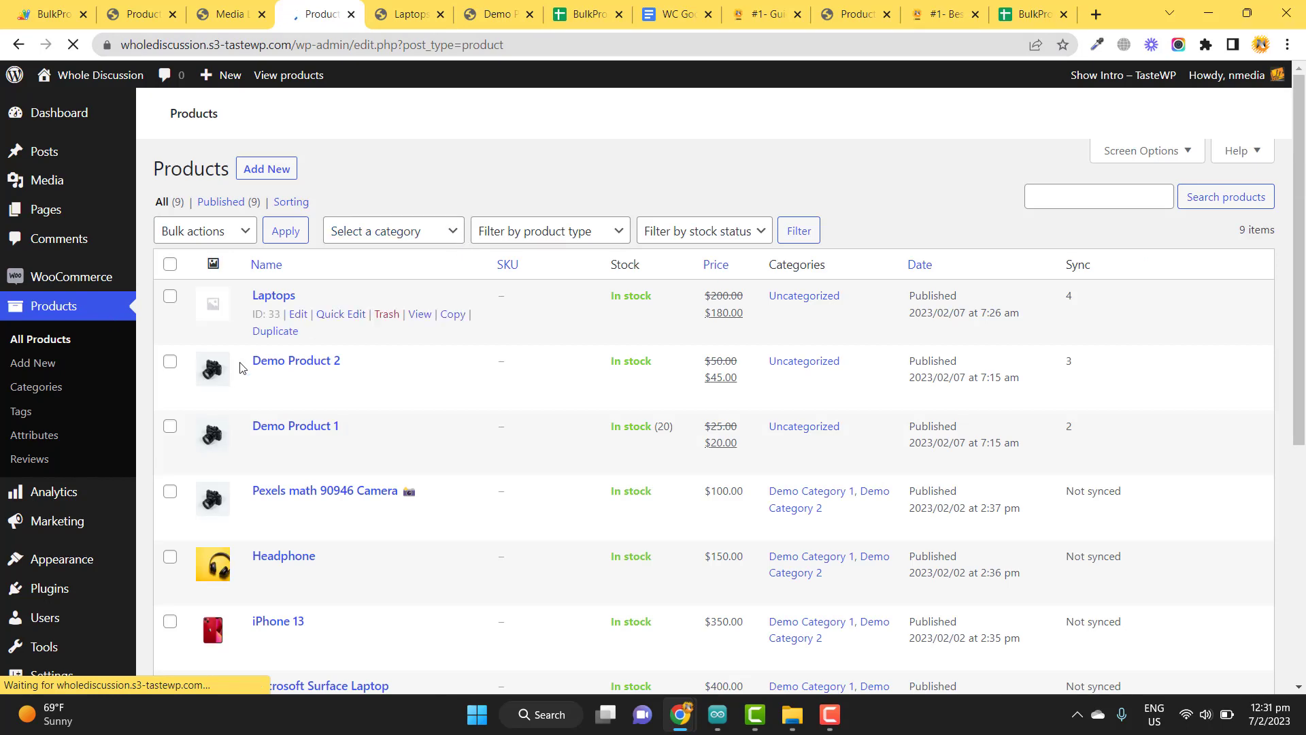
scroll(307, 495, "down", 3)
scroll(306, 495, "down", 3)
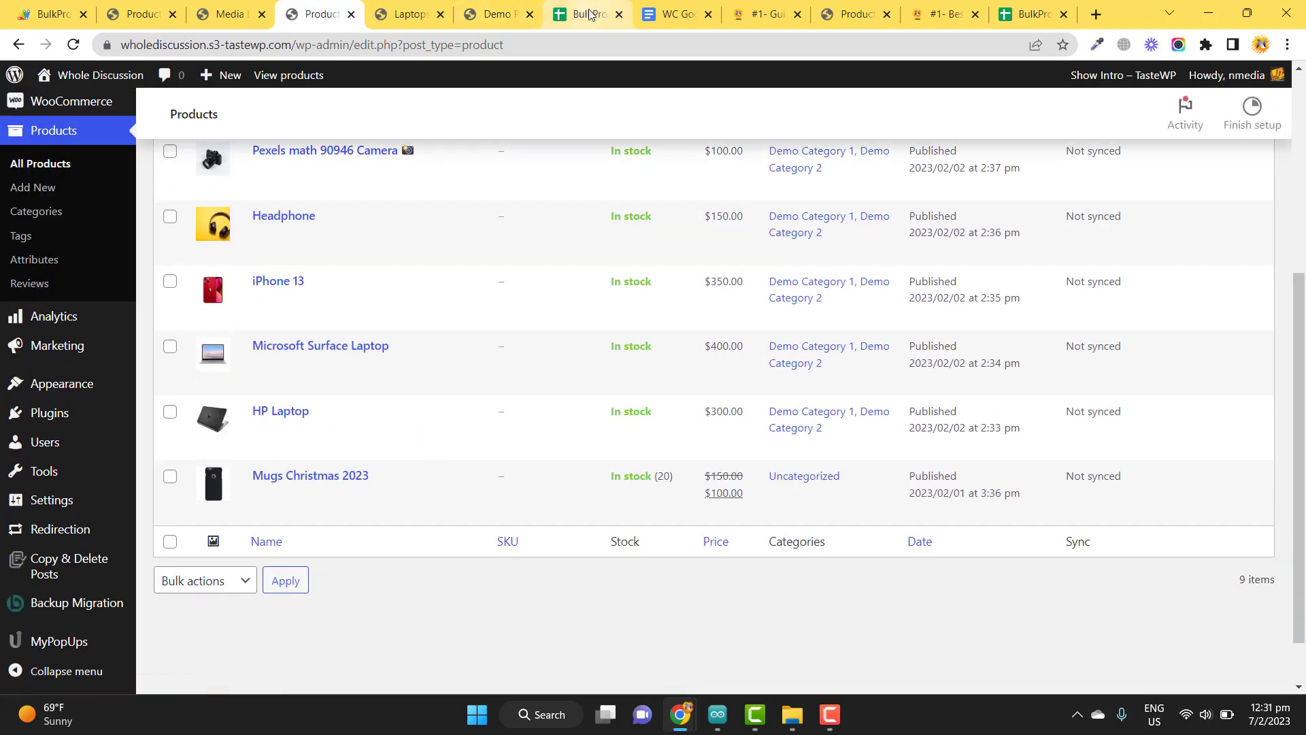
Step: Switch to the BulkProductSyncAddonTest spreadsheet and fetch Categories from the store with BulkProductSynAddonV7's Fetch Data
left_click(585, 14)
left_click(110, 338)
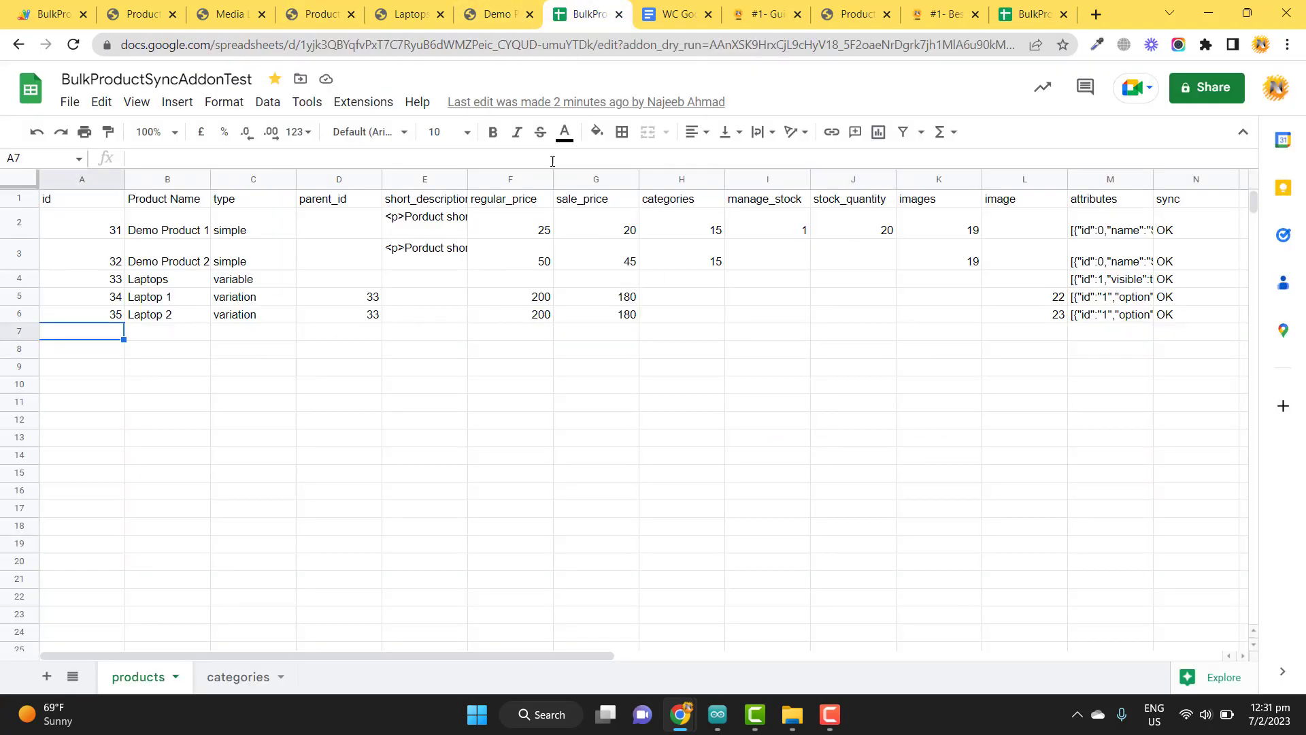
left_click(364, 102)
mouse_move(556, 308)
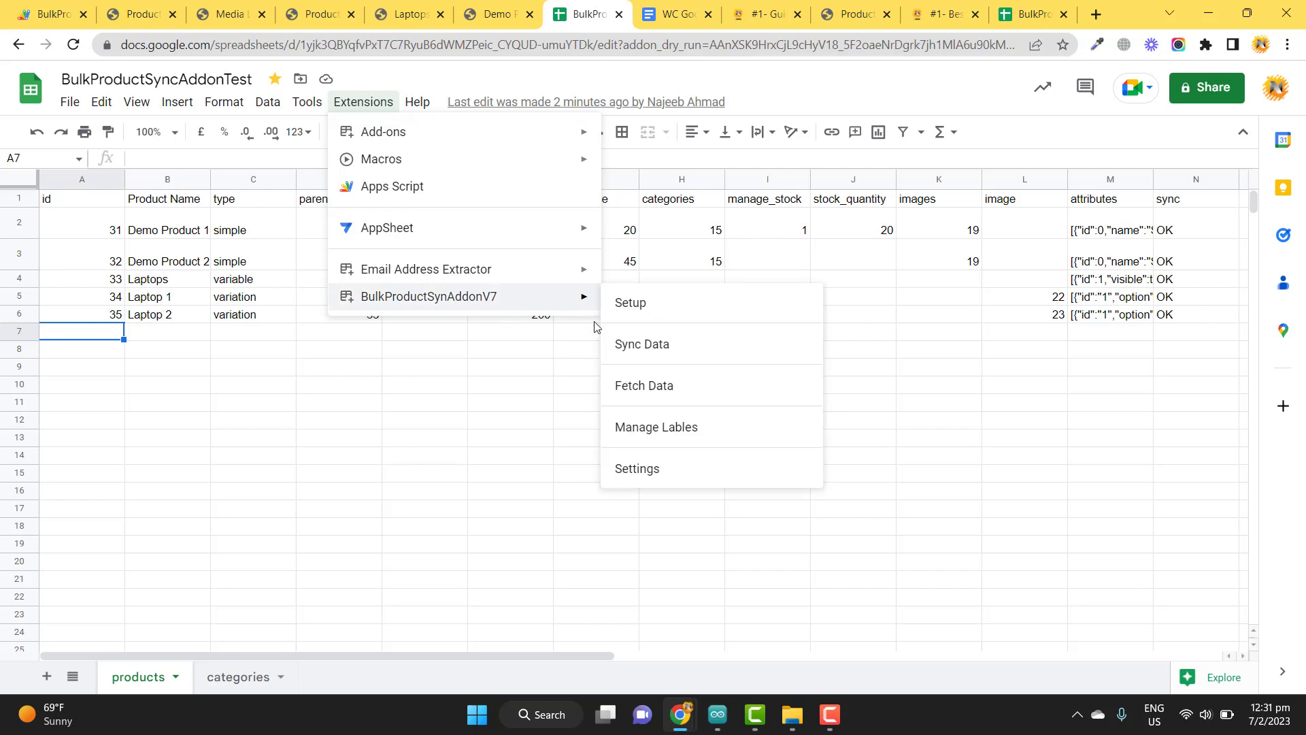
left_click(666, 387)
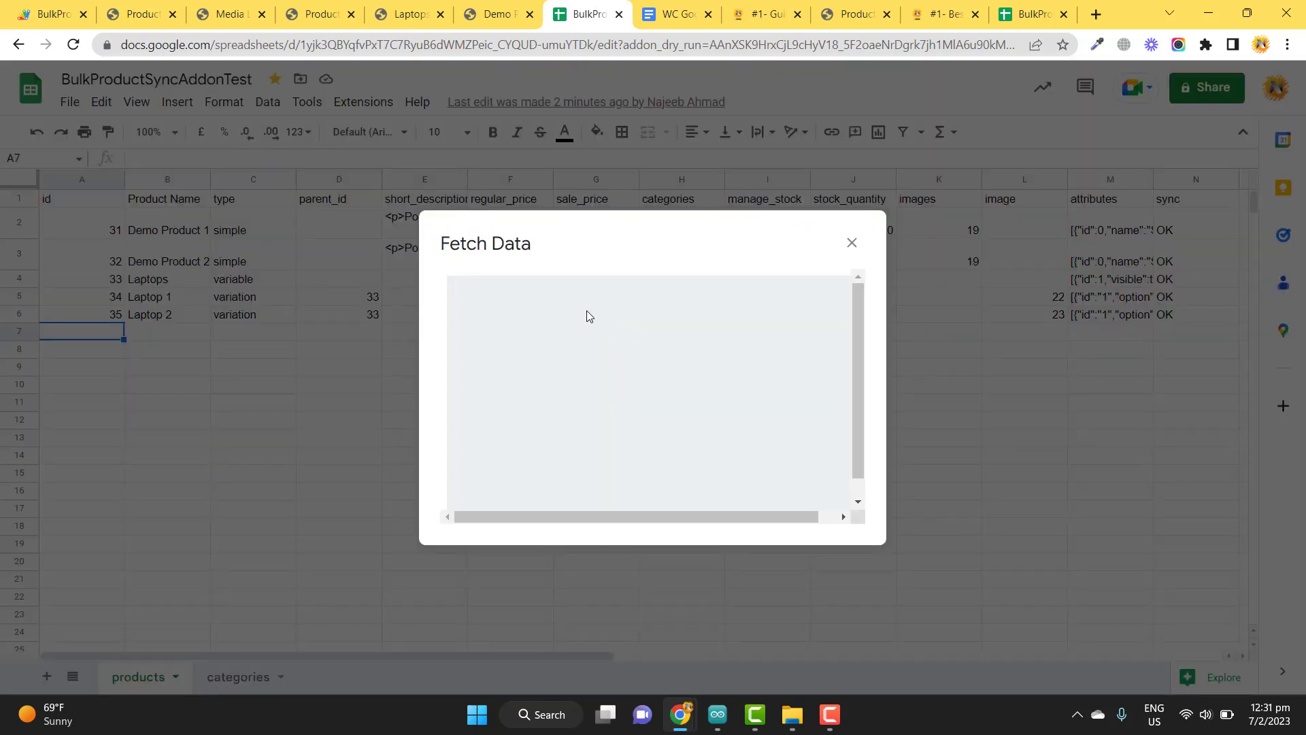
left_click(619, 300)
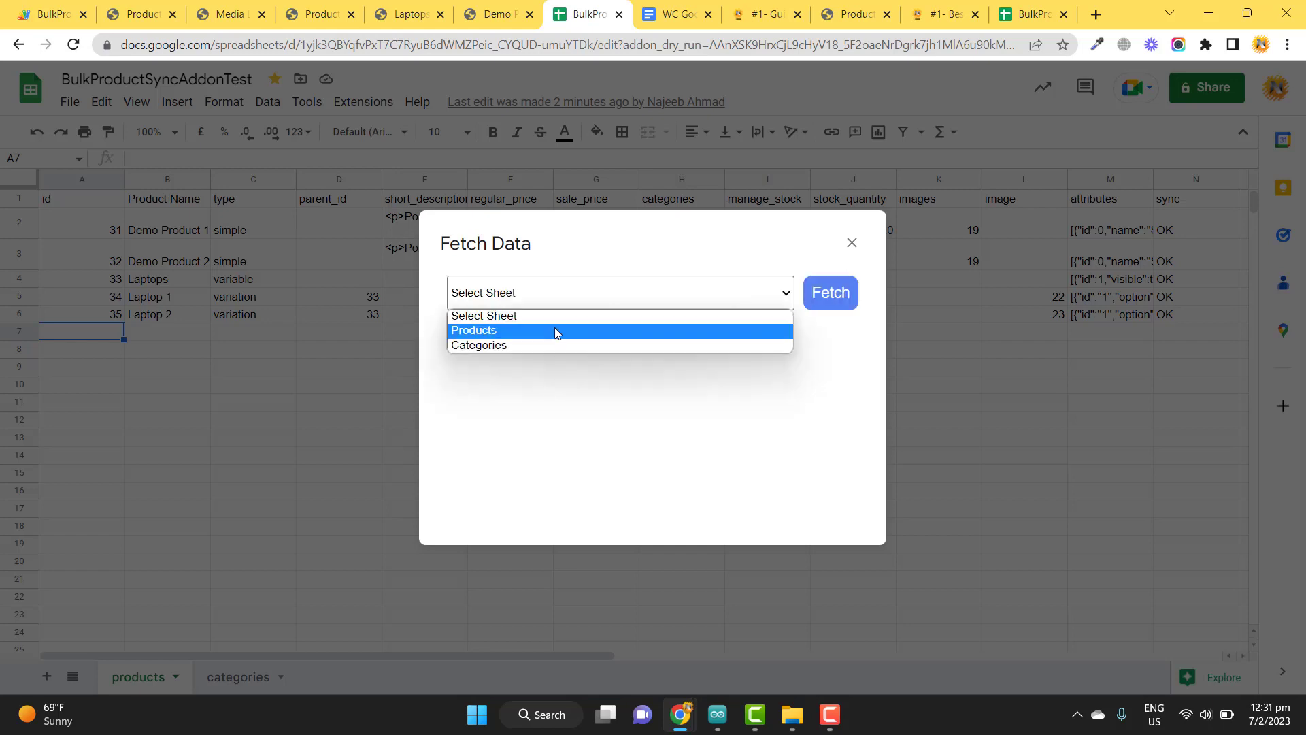
left_click(516, 347)
left_click(832, 293)
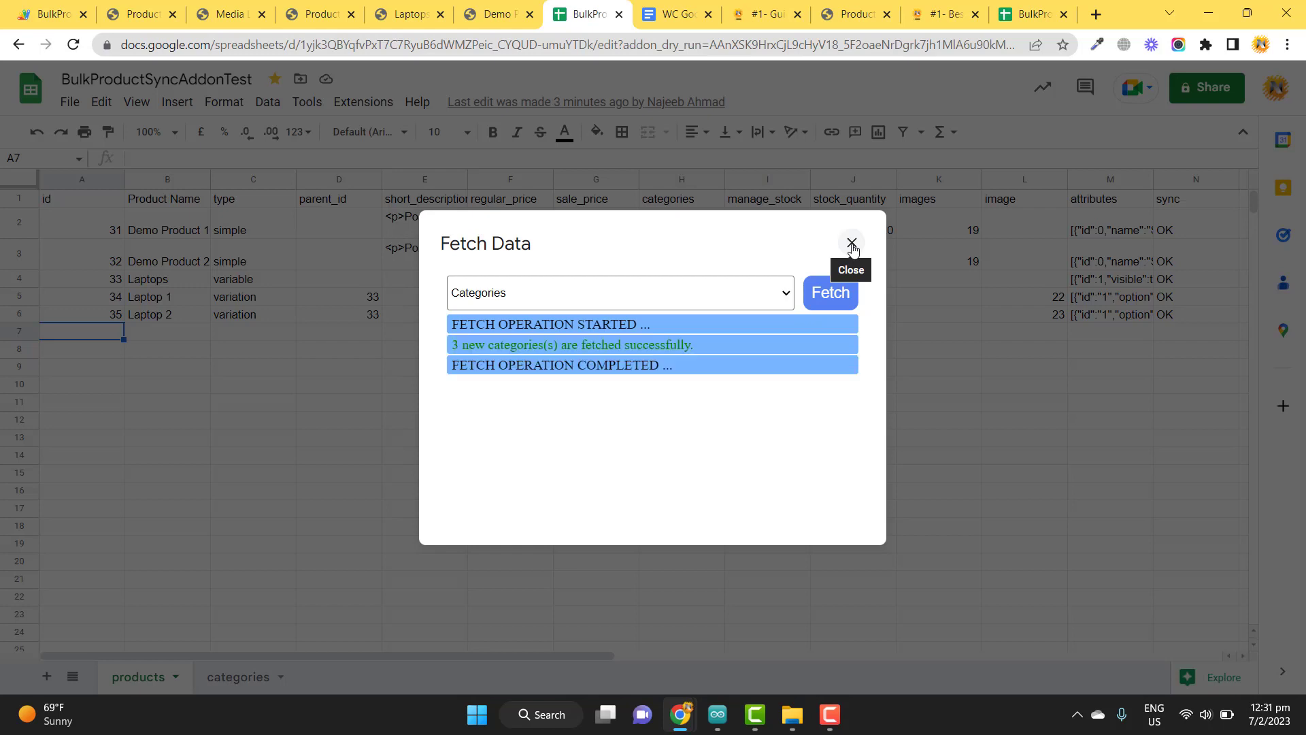
left_click_drag(449, 345, 697, 345)
Step: Fetch Products from the store into the sheet and close the Fetch Data dialog
left_click(593, 303)
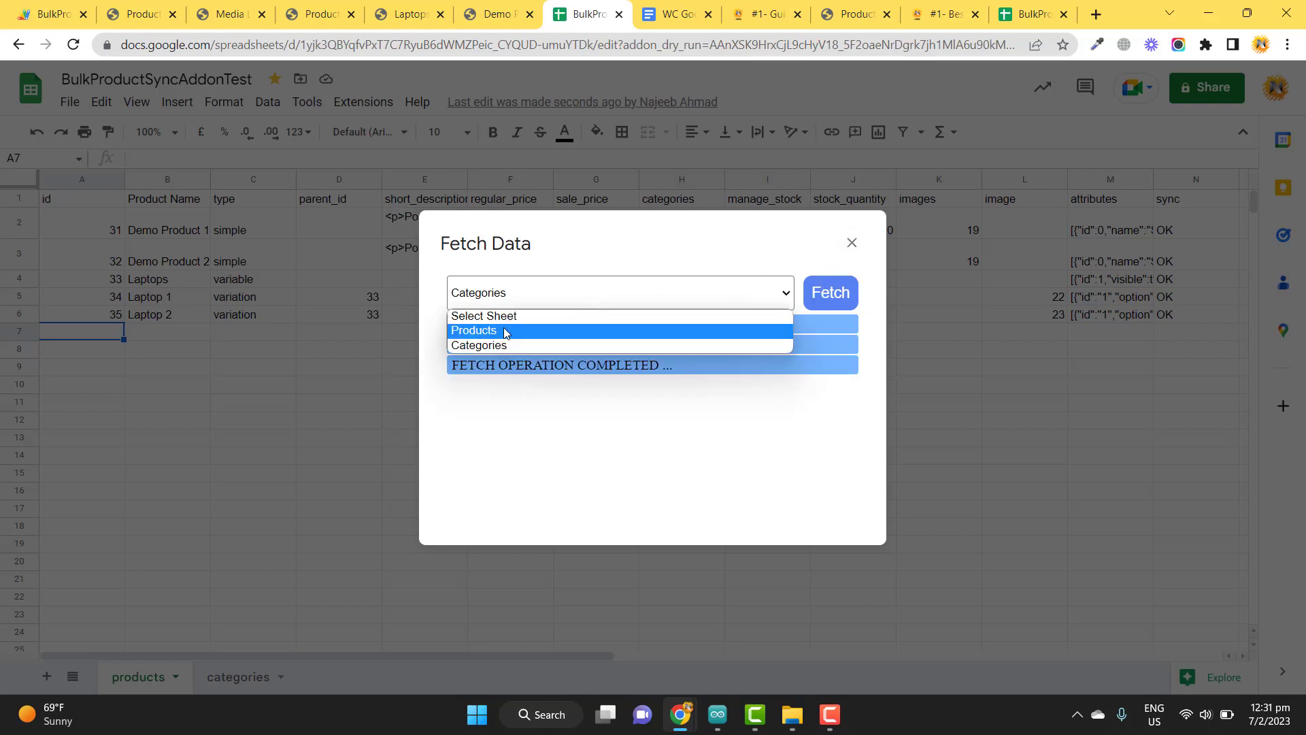
left_click(501, 330)
left_click(827, 293)
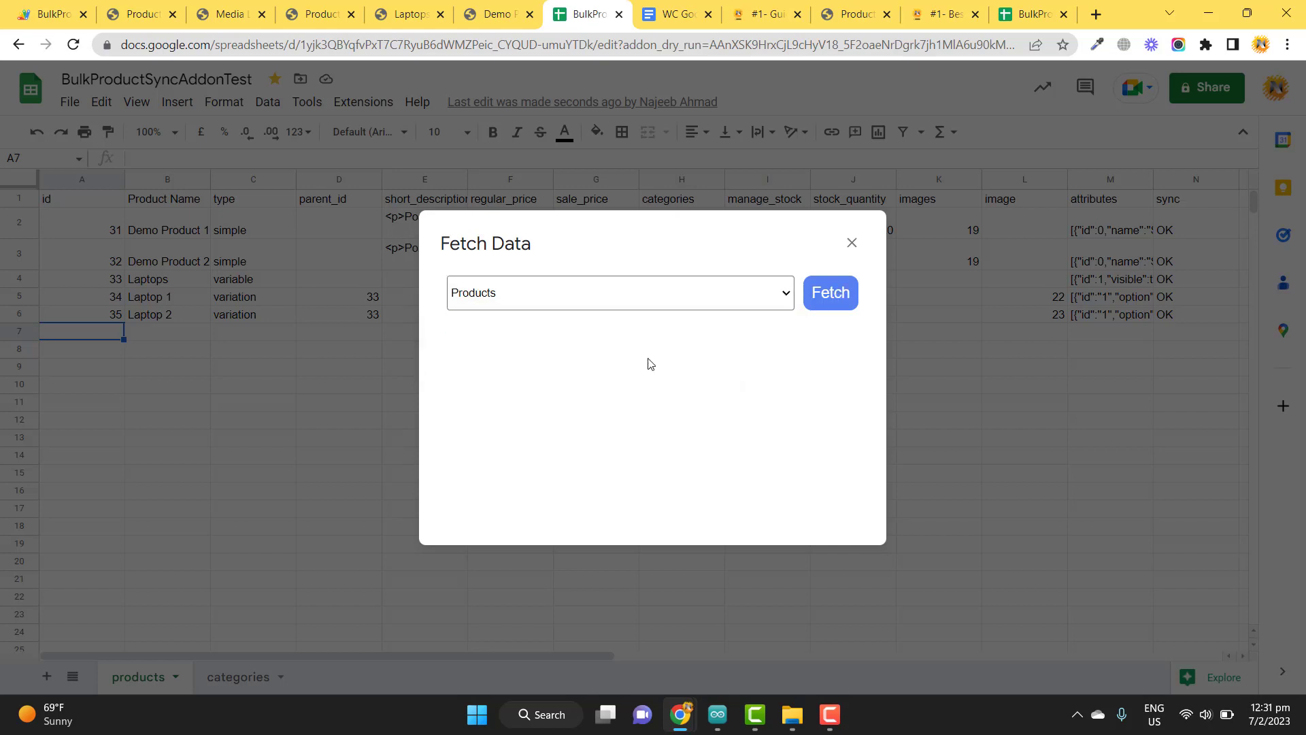
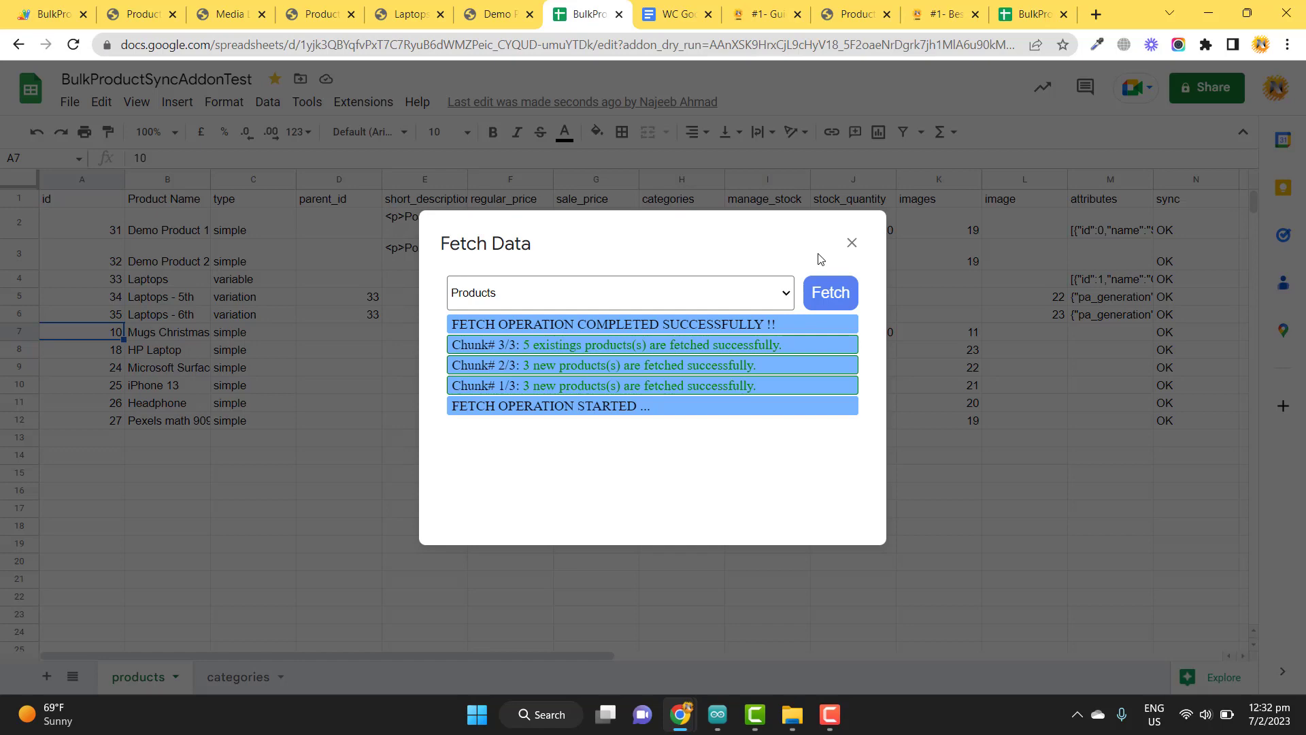
left_click(853, 247)
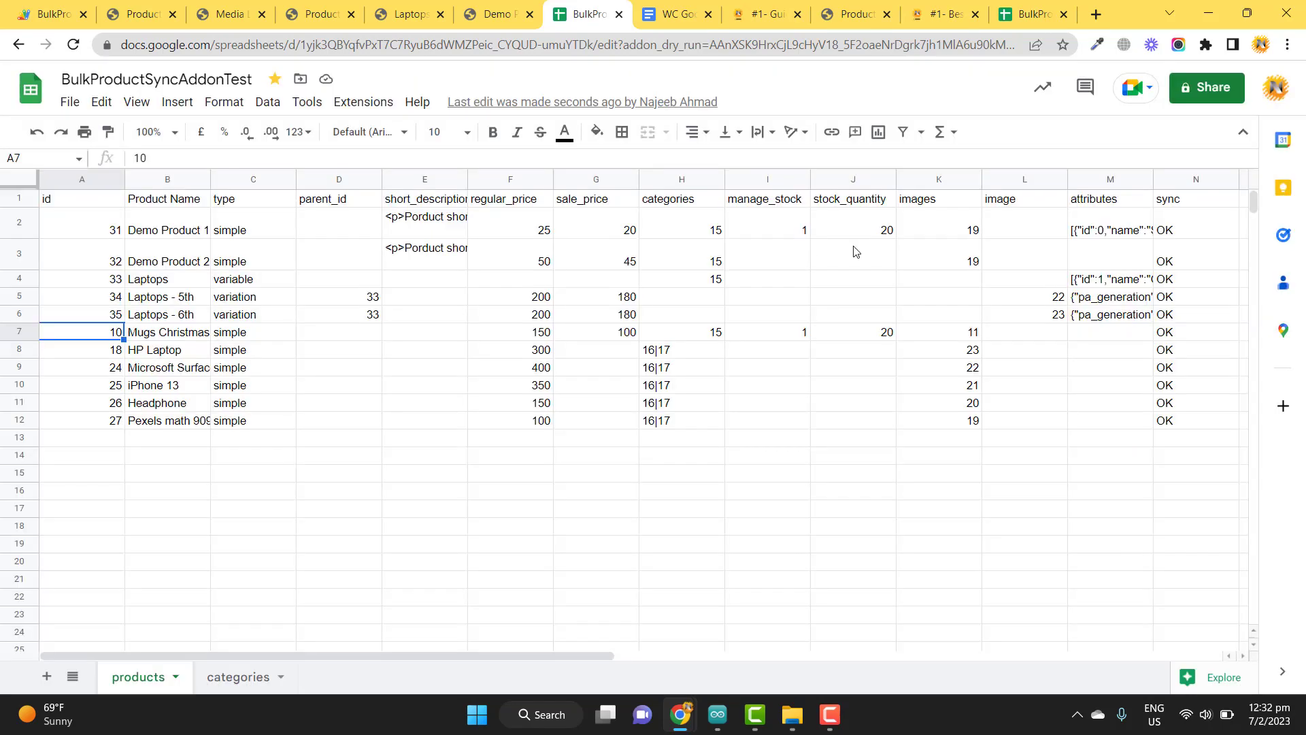
Step: Examine the fetched product rows A7:N12 and the names in the categories sheet, and return to the products sheet to check its columns
left_click(433, 423)
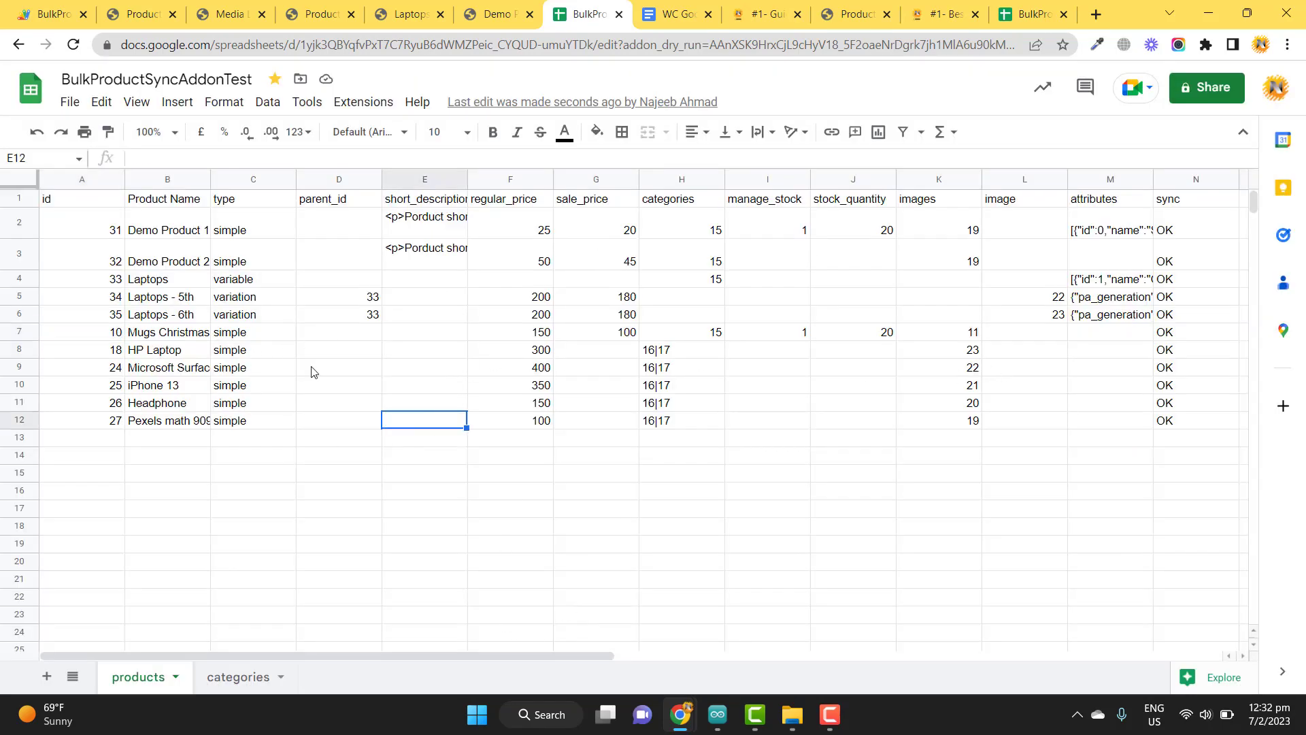
left_click_drag(104, 339, 1163, 423)
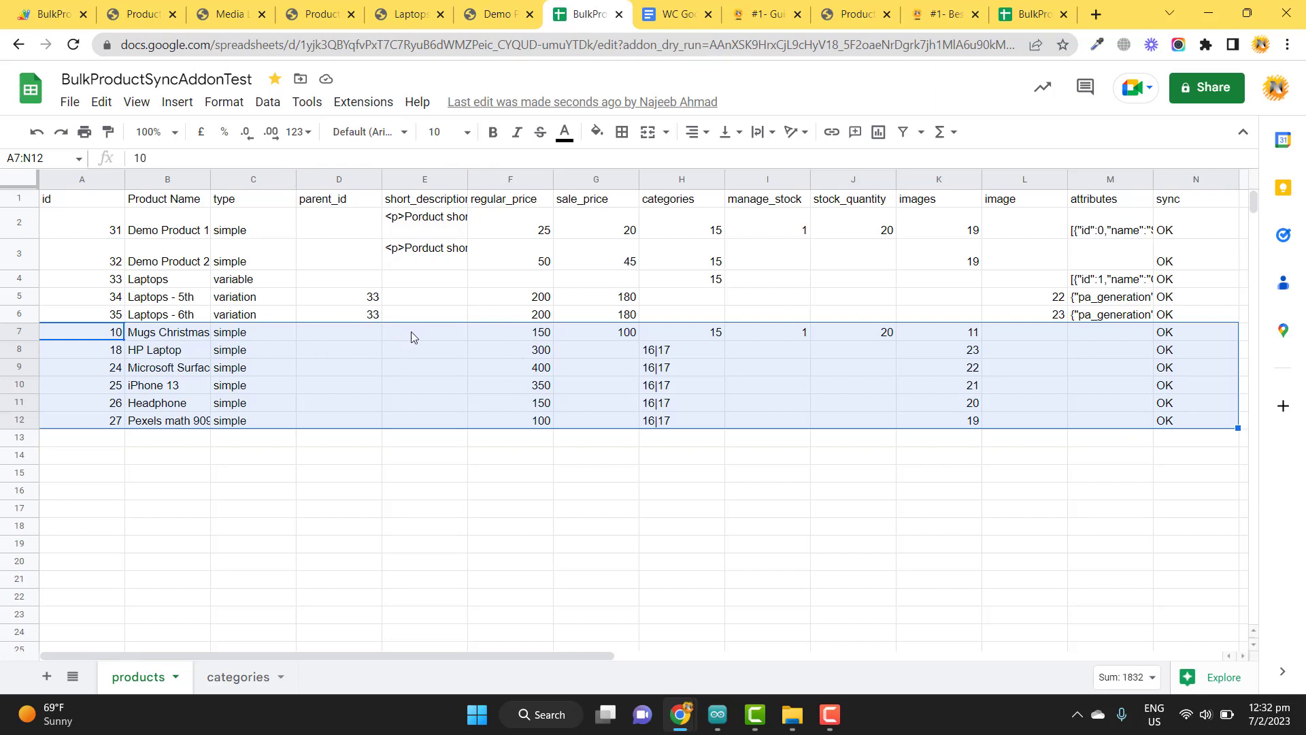
left_click(245, 683)
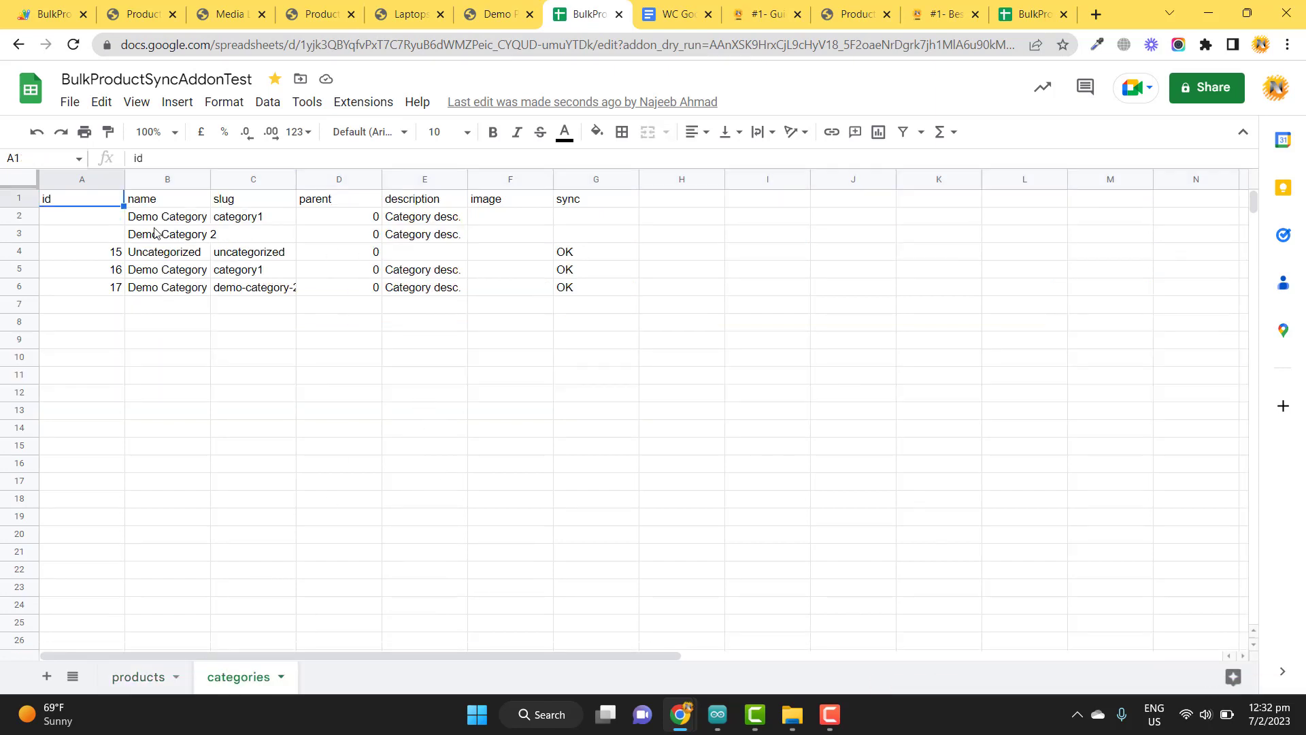
left_click_drag(157, 216, 167, 287)
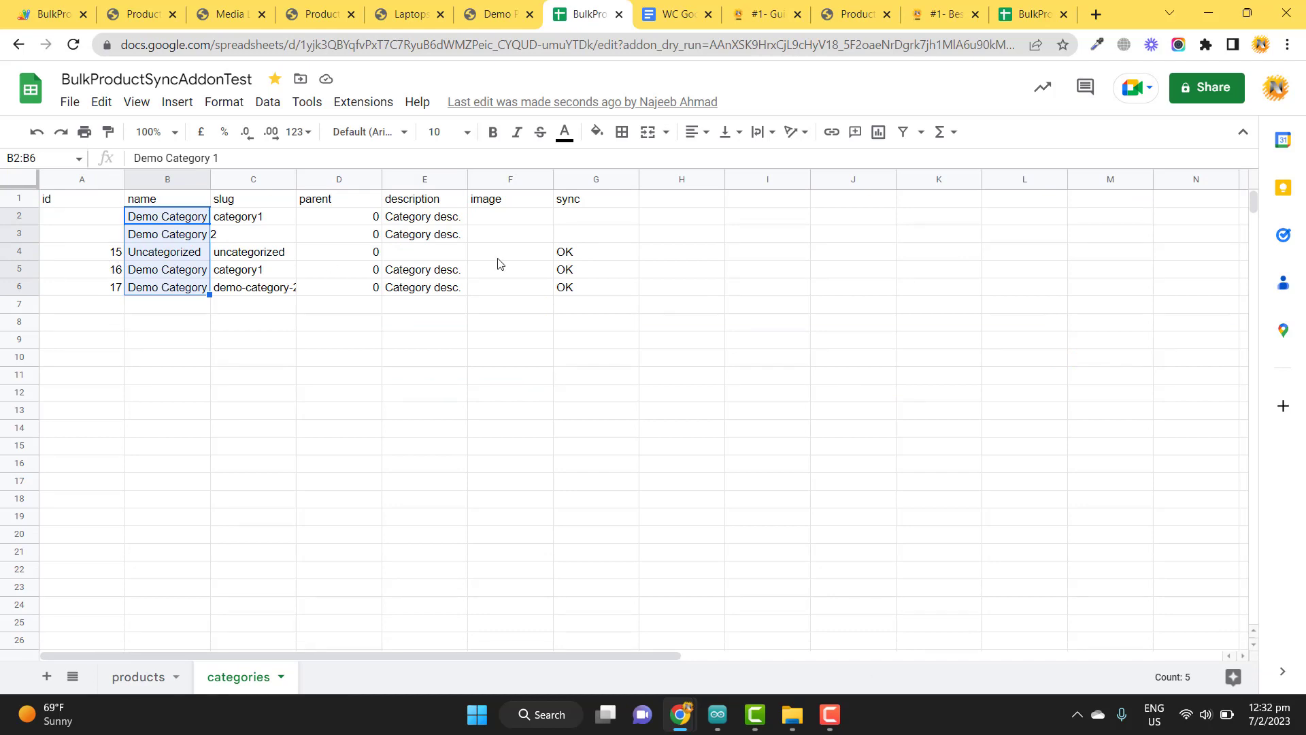
left_click(132, 274)
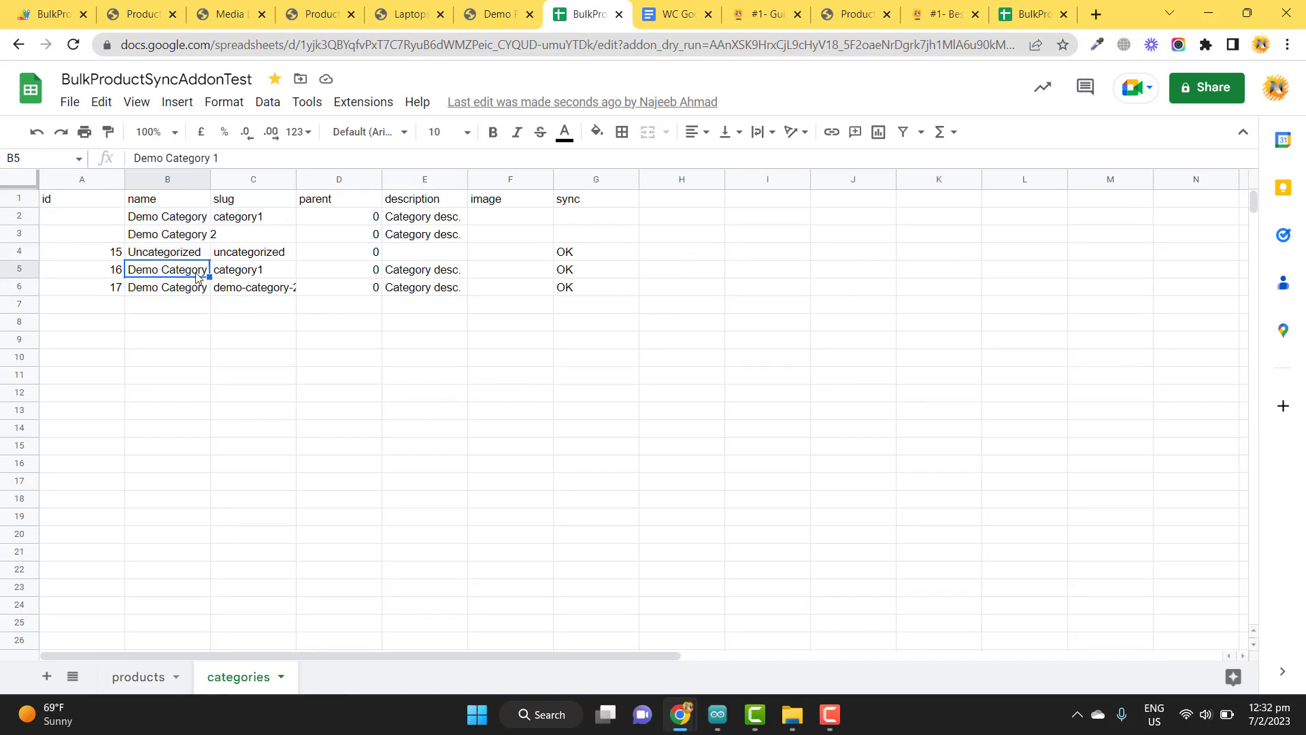
left_click(988, 356)
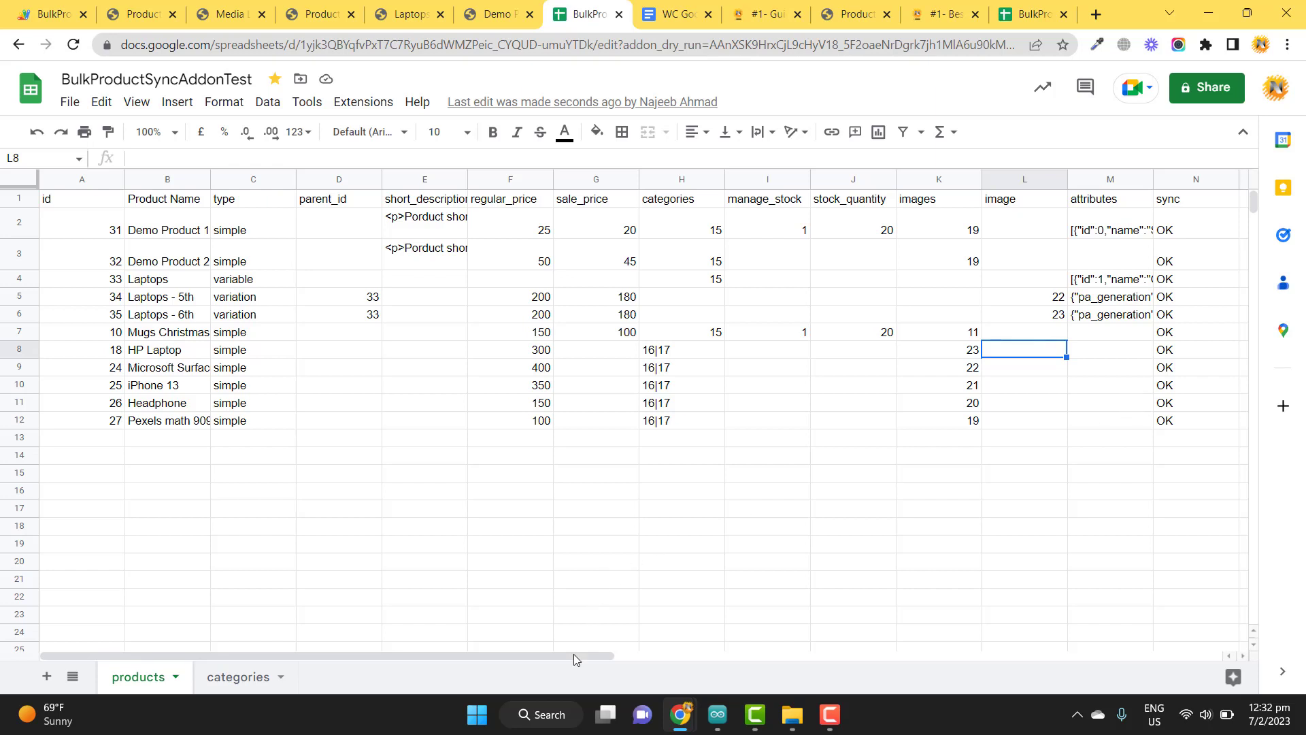
left_click_drag(574, 654, 616, 655)
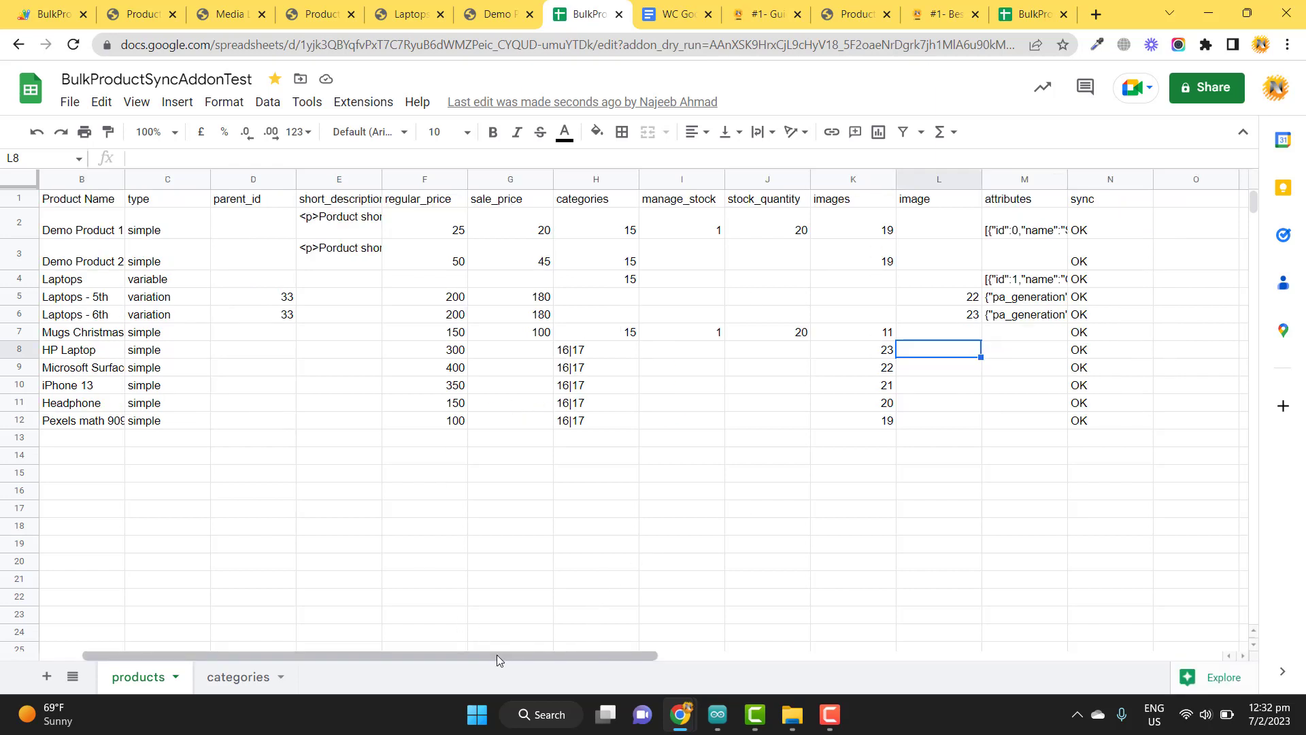
left_click_drag(496, 655, 413, 649)
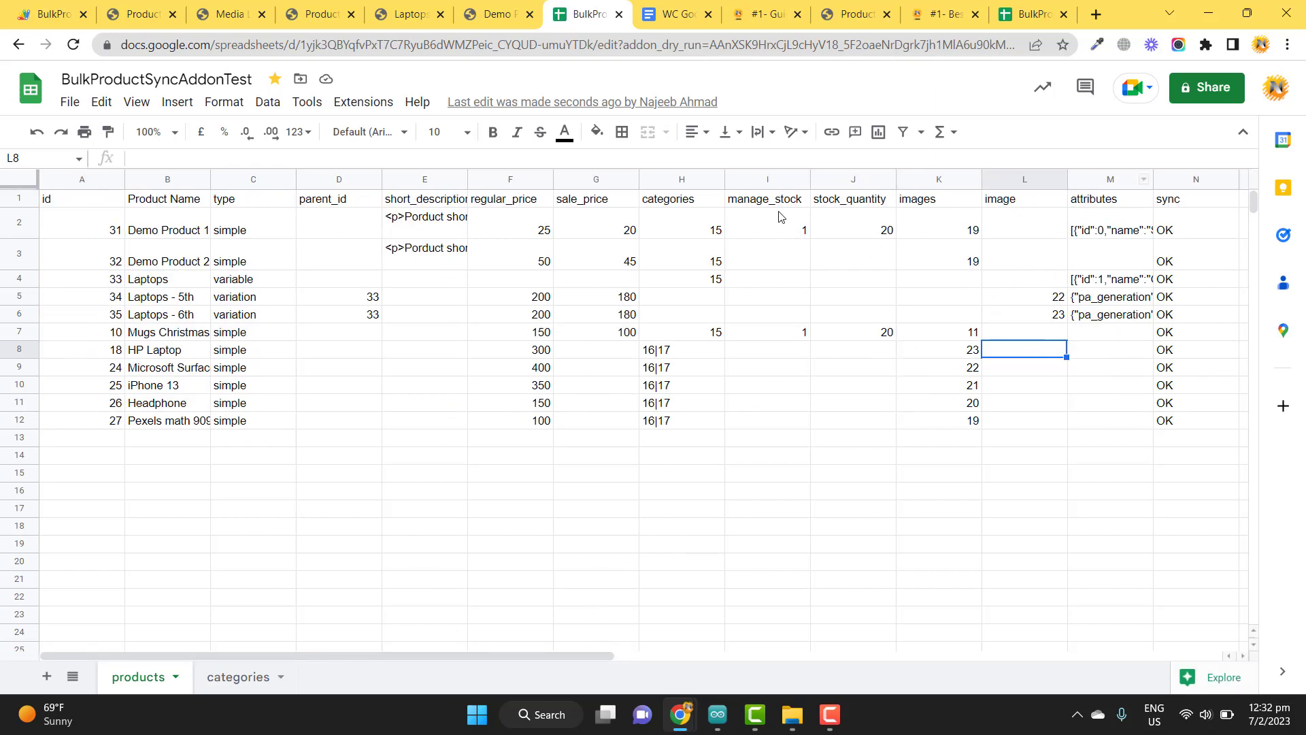
Step: Switch to the WooCommerce product list, reload it, and check the Sync column of the fetched products
left_click(333, 19)
scroll(344, 228, "up", 1)
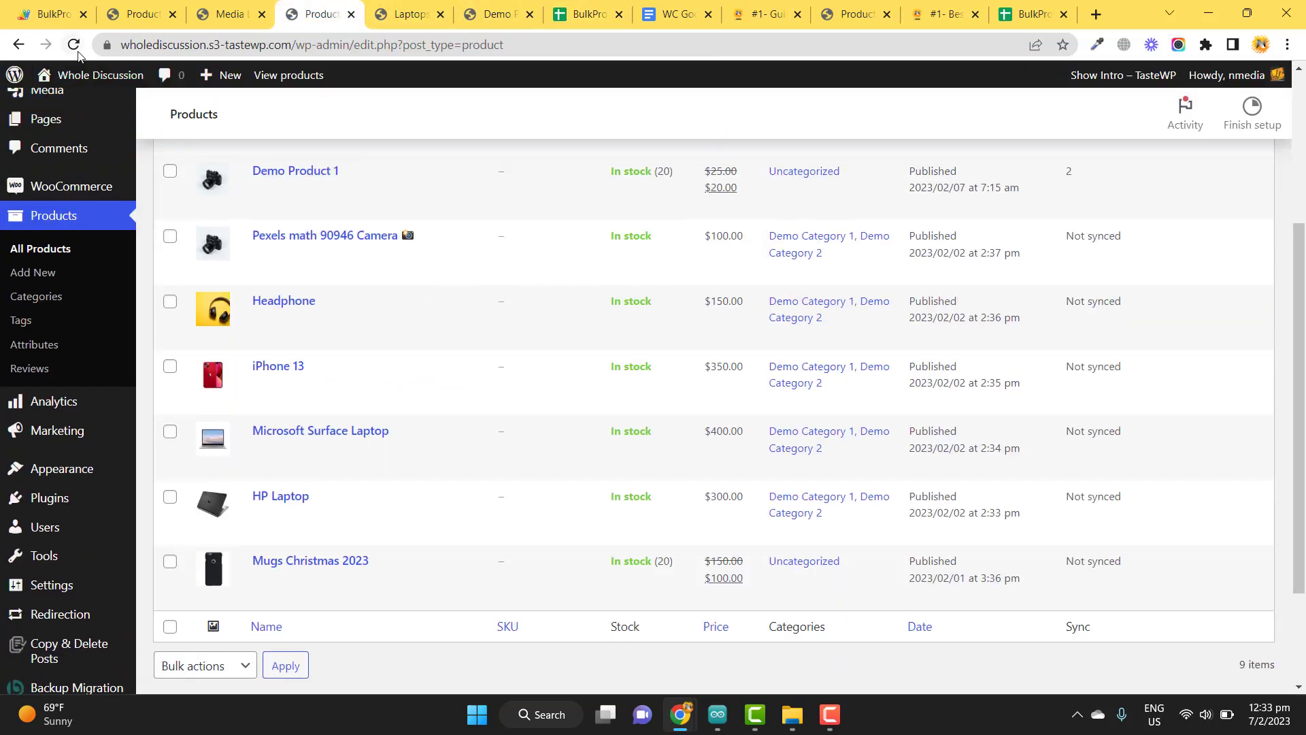
scroll(1084, 293, "up", 1)
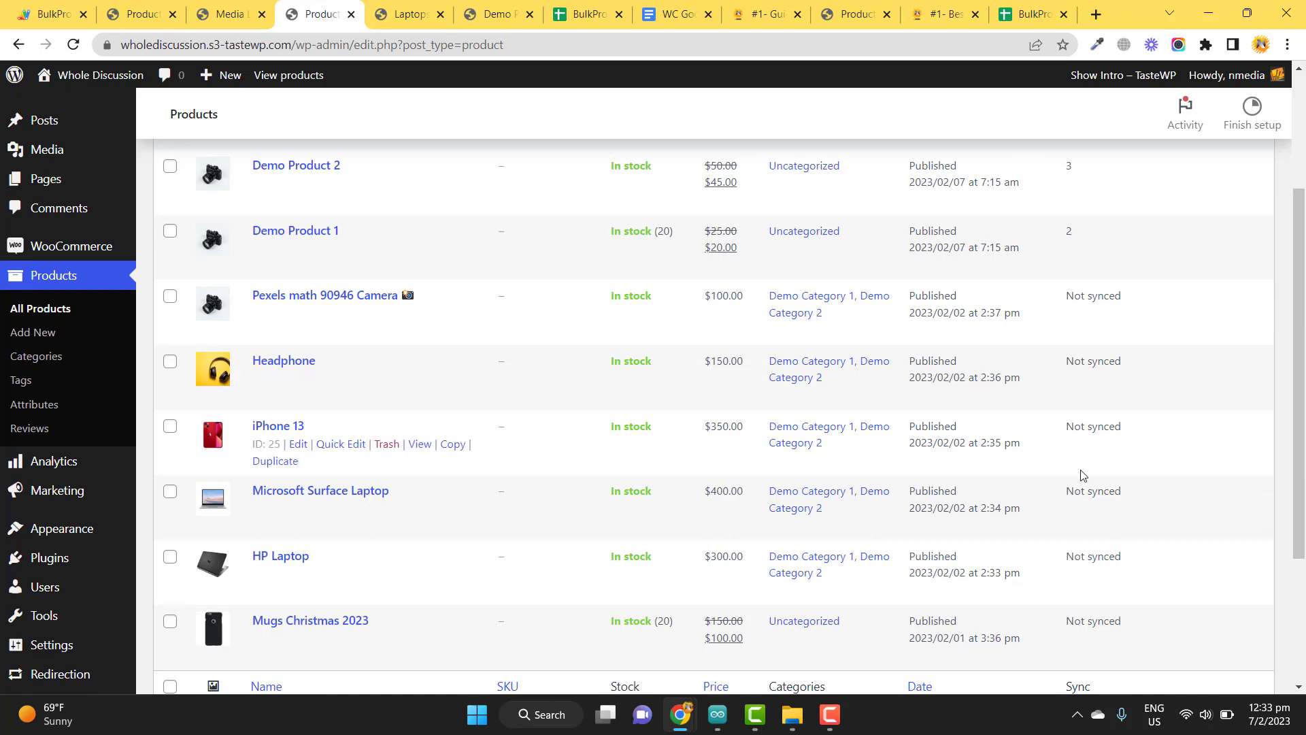
left_click(75, 44)
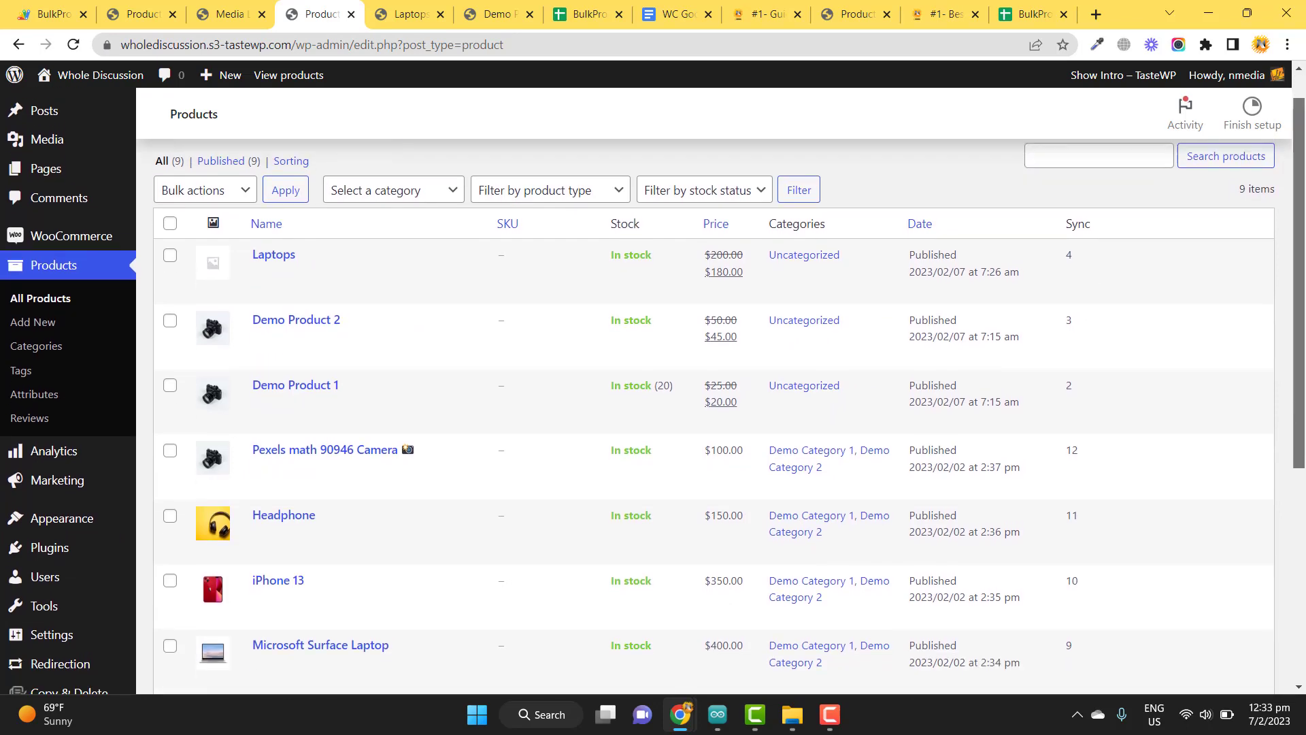
scroll(1110, 340, "down", 2)
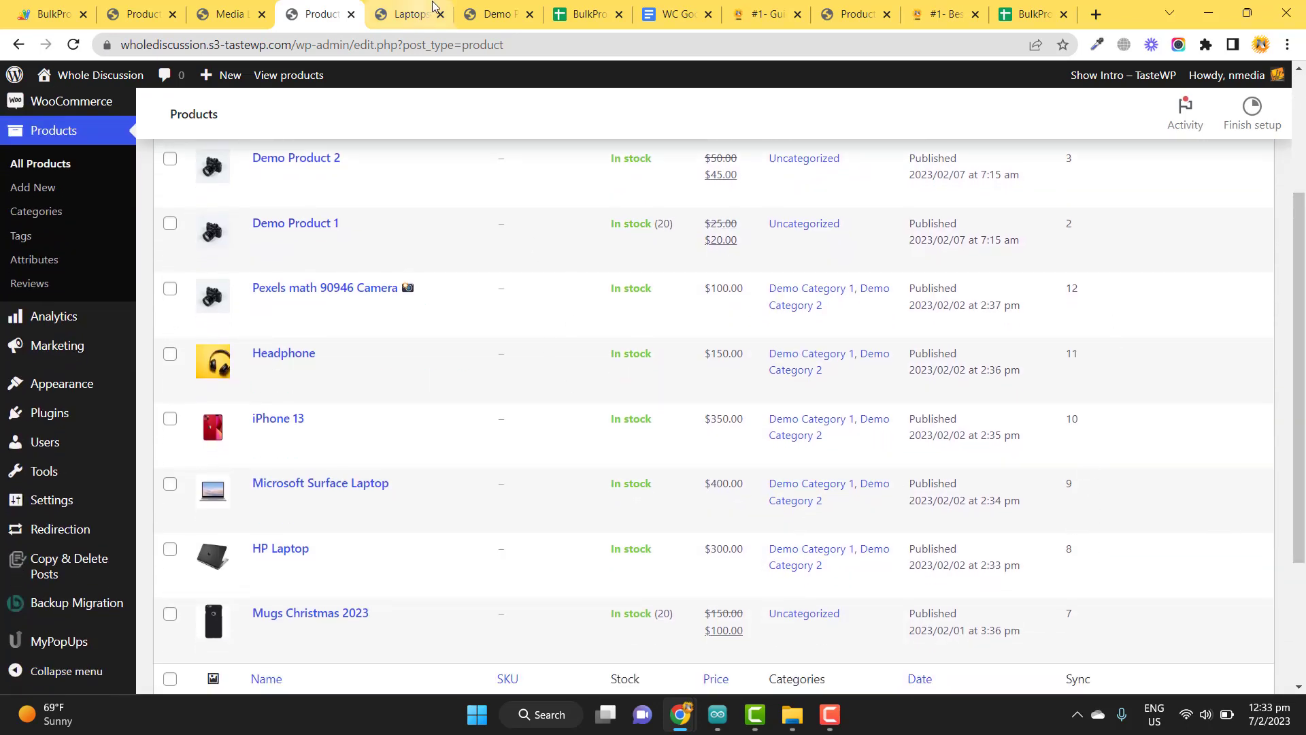
Step: In the BulkProductSyncAddonTest spreadsheet, open BulkProductSynAddonV7's Manage Labels and add the product meta key yith_seo_title
left_click(590, 15)
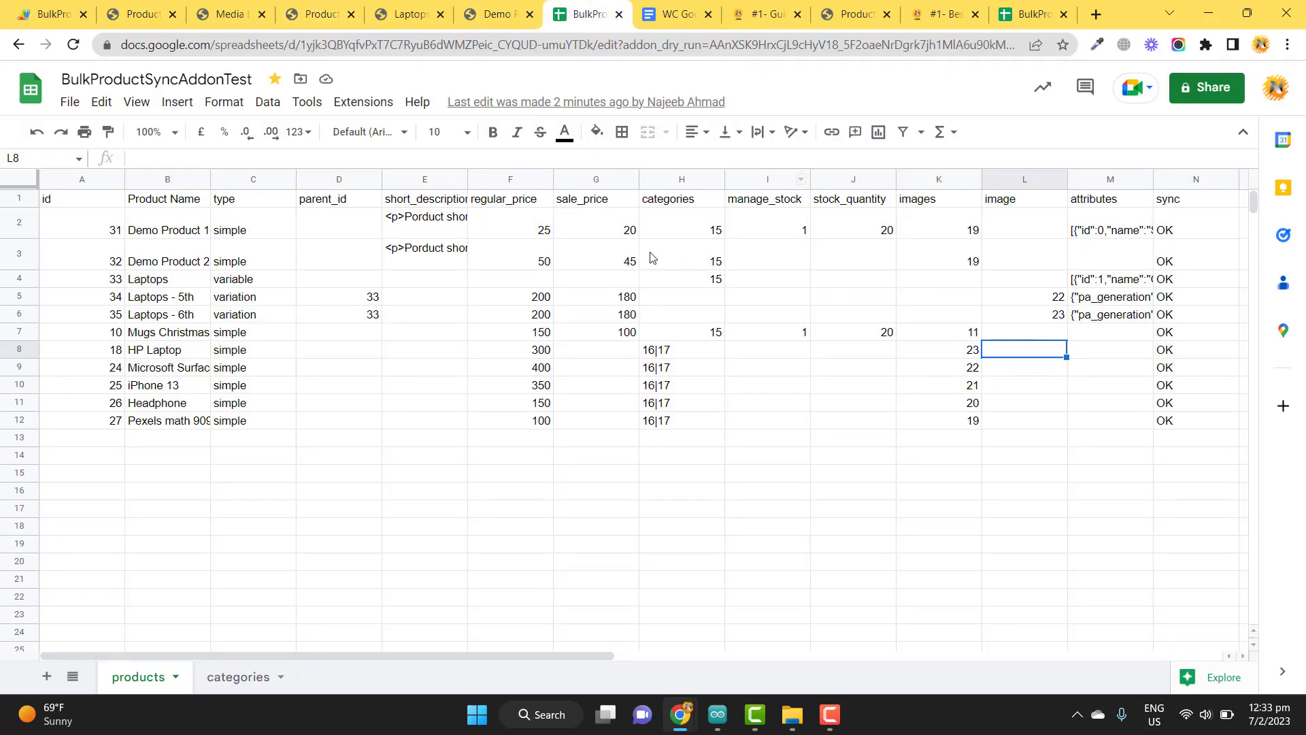
left_click(367, 102)
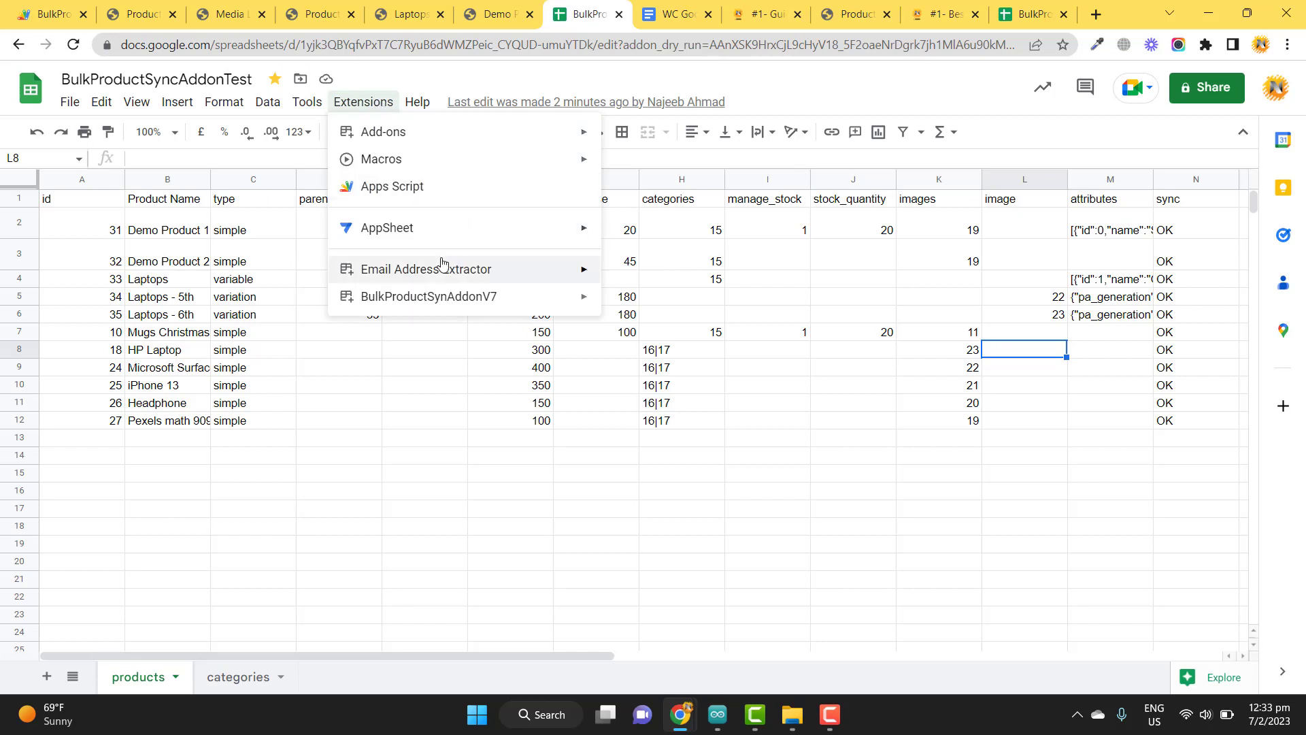
mouse_move(463, 303)
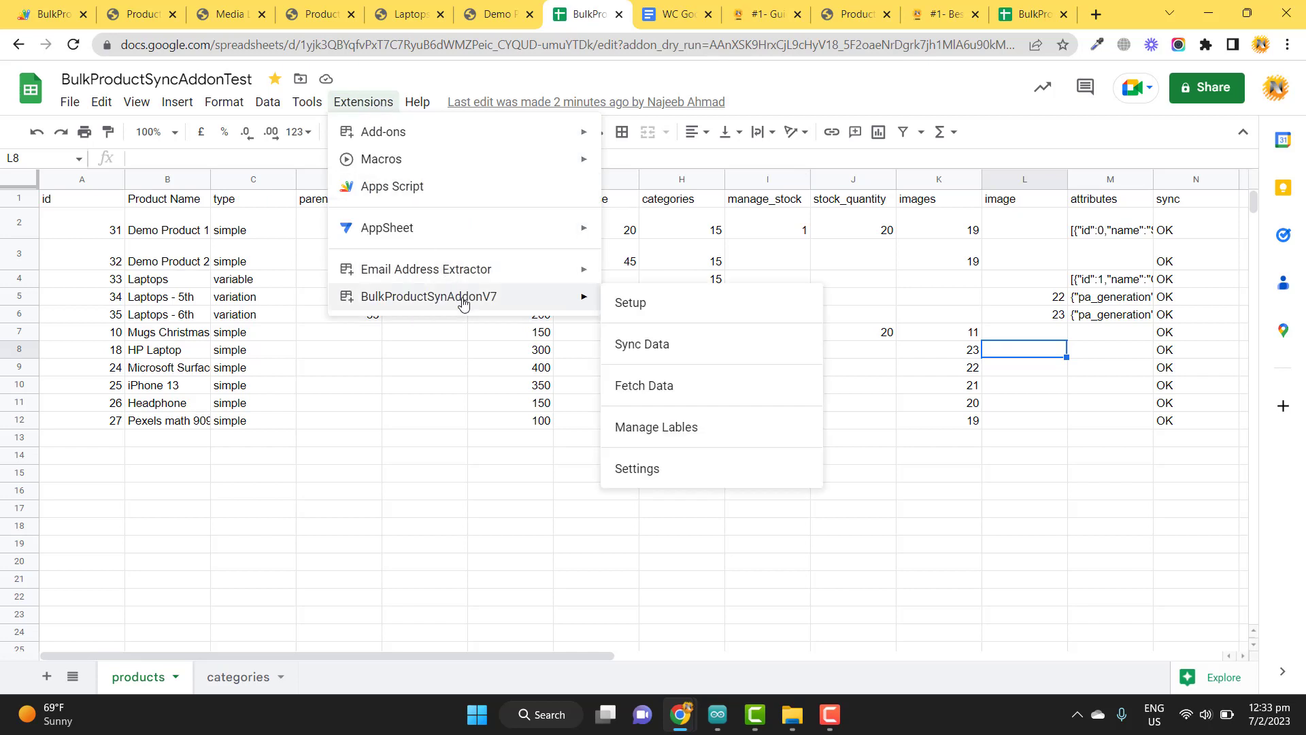
left_click(673, 432)
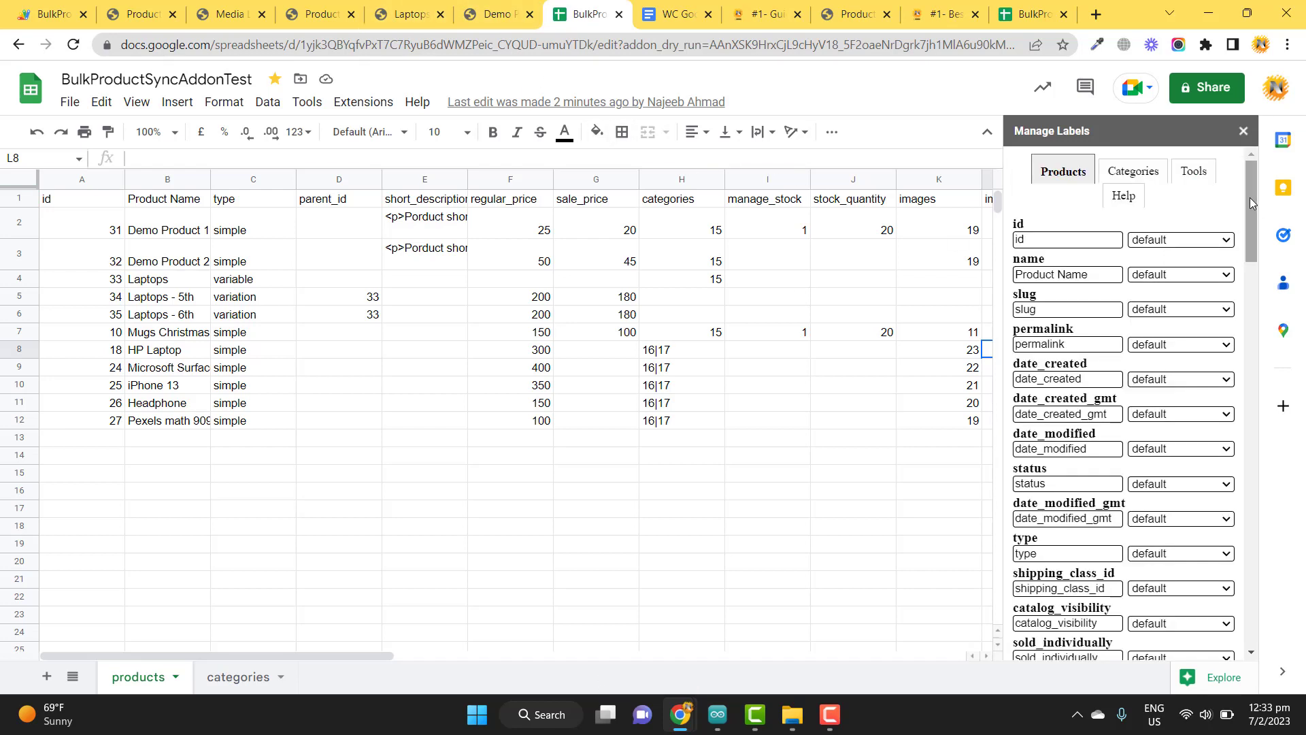
left_click_drag(1255, 224, 1258, 608)
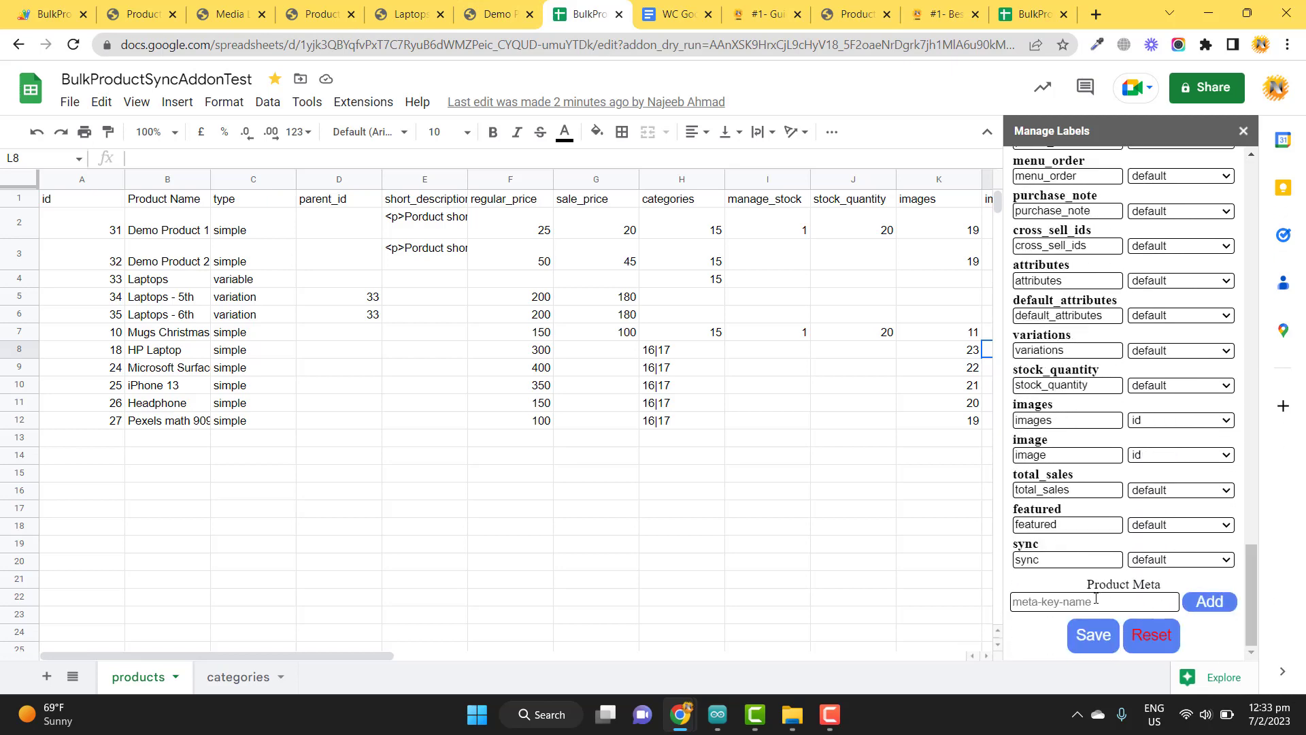
left_click(1097, 602)
type("y")
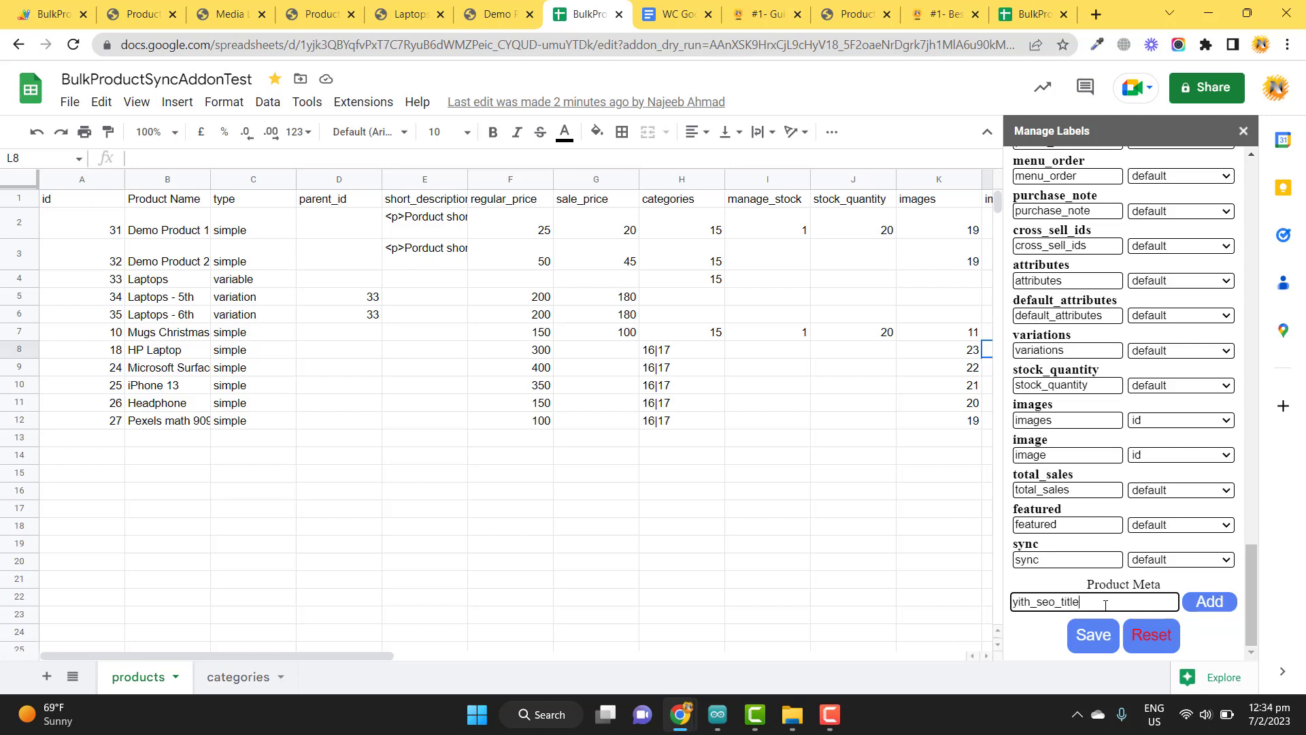
type("ith_seo_title")
left_click(1210, 601)
scroll(1061, 572, "down", 1)
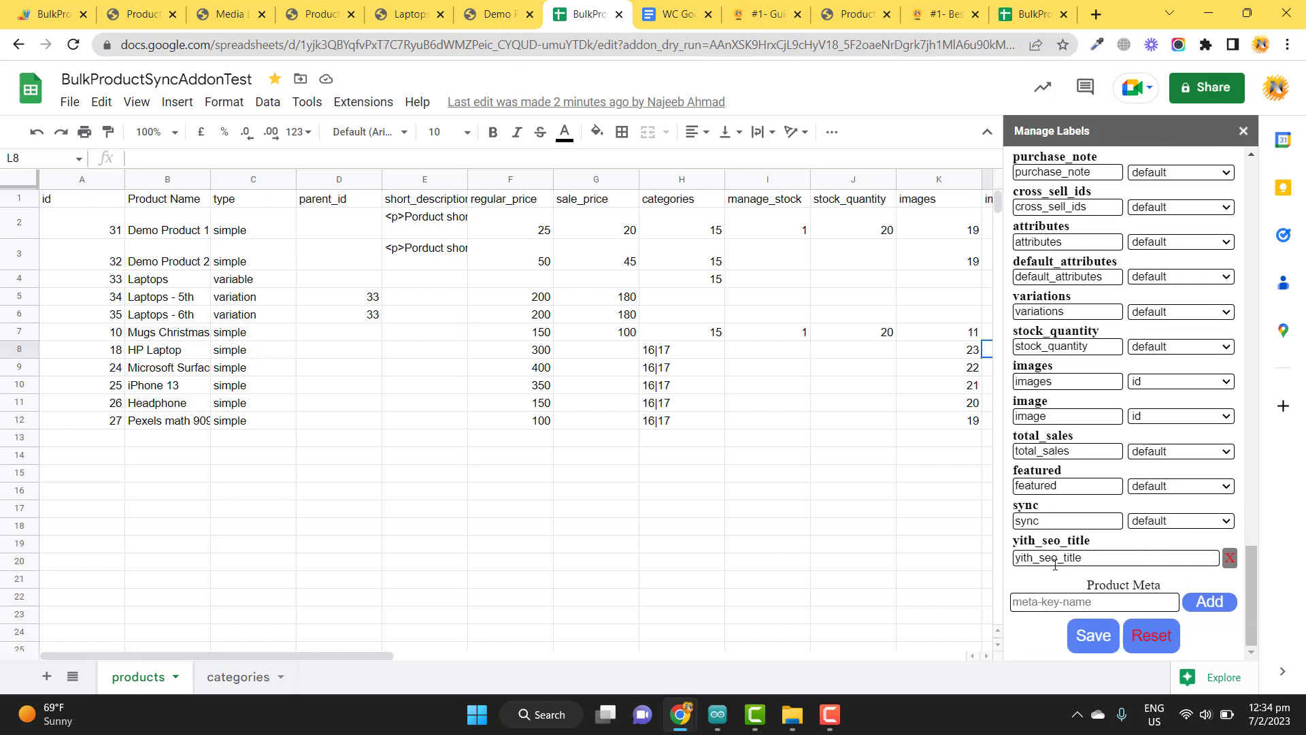
Step: Set the label of the yith_seo_title meta field to "SEO Titile", copy the label, and save the label changes
double_click(1095, 558)
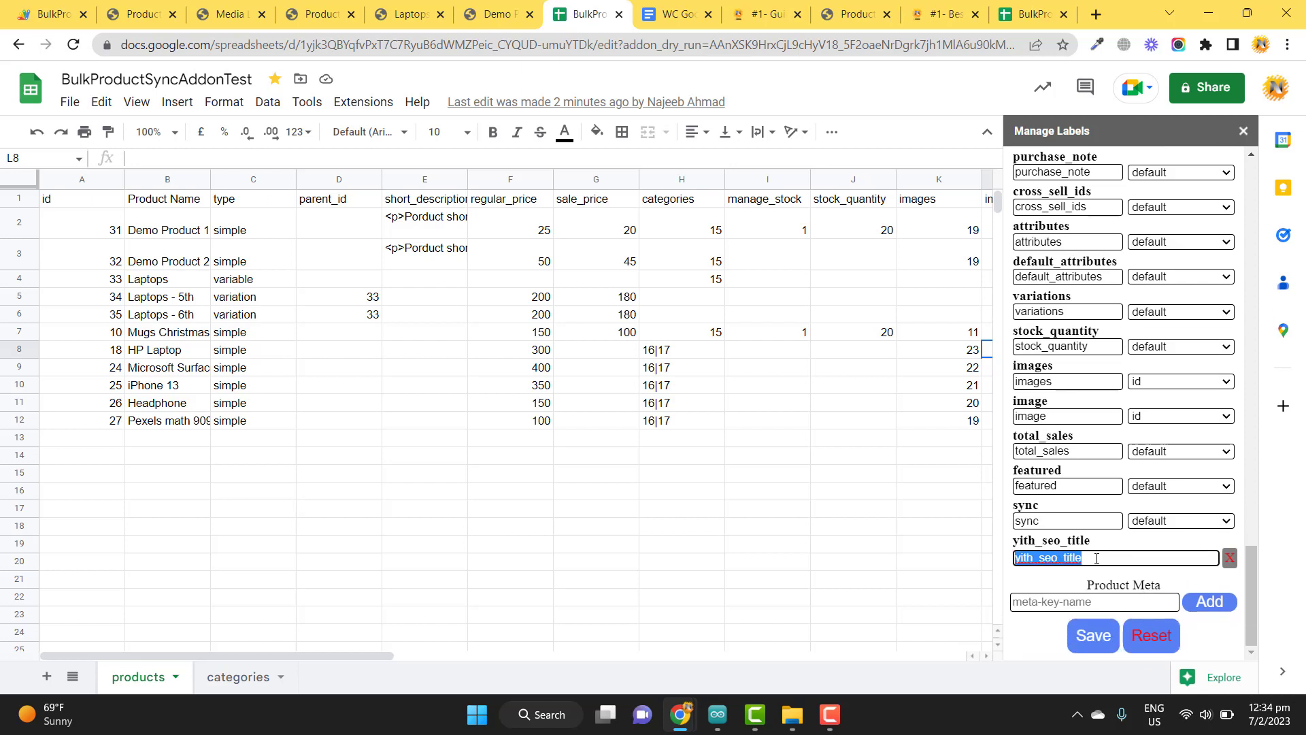
type("SEO Titile")
triple_click(1096, 558)
key("ctrl+c")
left_click(1117, 647)
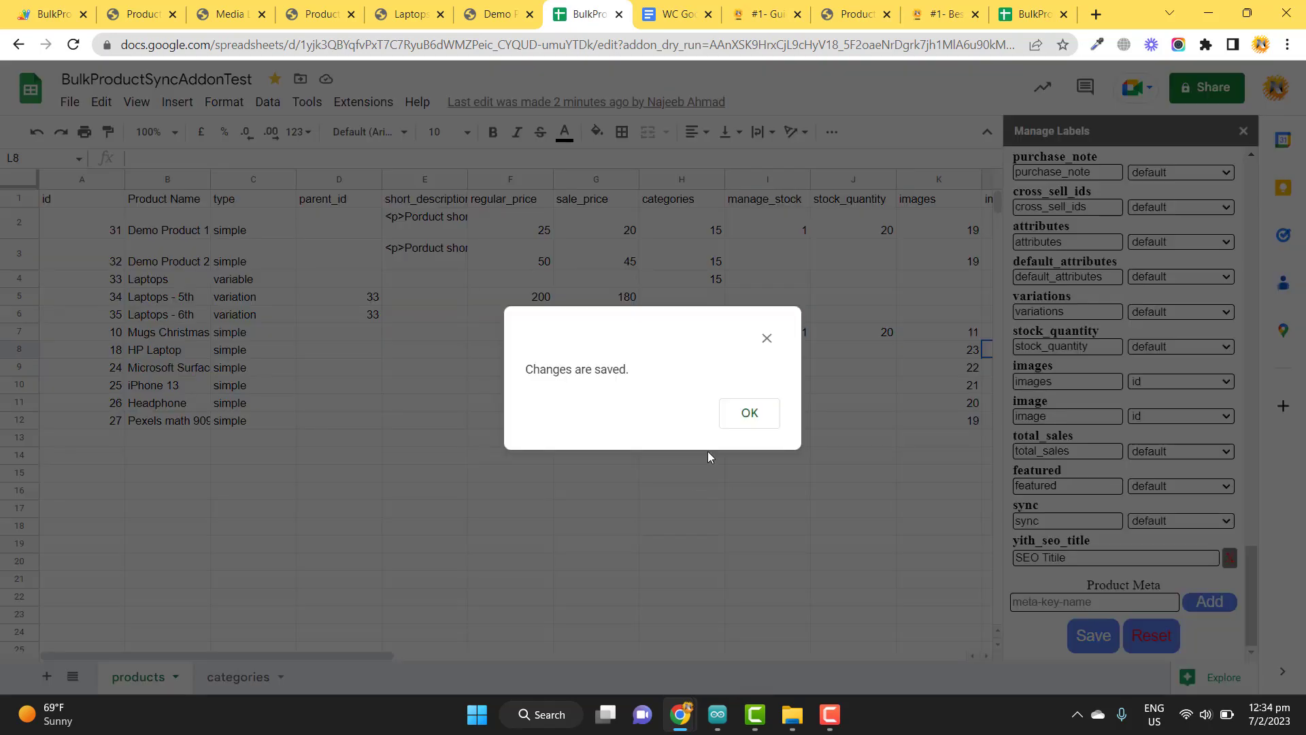
left_click(751, 417)
Step: Insert a column before sync in the products sheet and paste the header "SEO Titile" into N1
left_click_drag(342, 654, 545, 646)
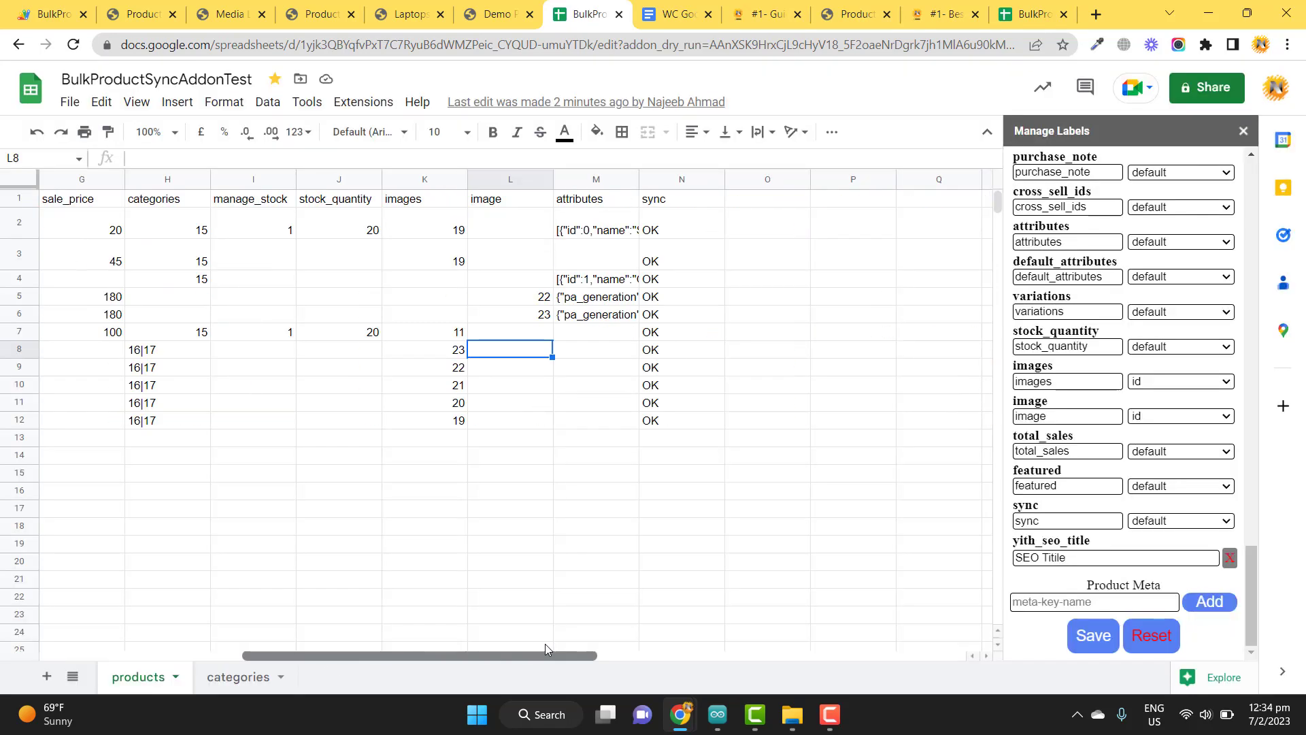
right_click(662, 178)
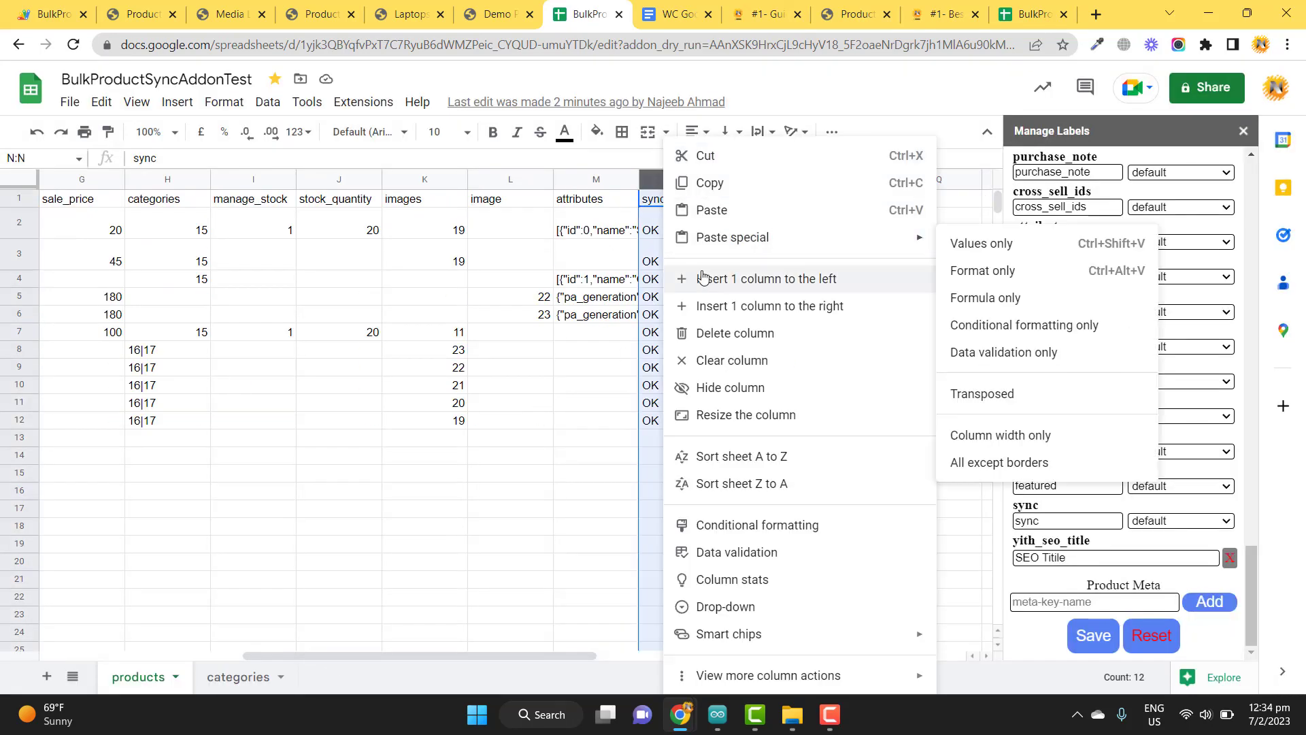
left_click(795, 268)
double_click(666, 204)
key("ctrl+v")
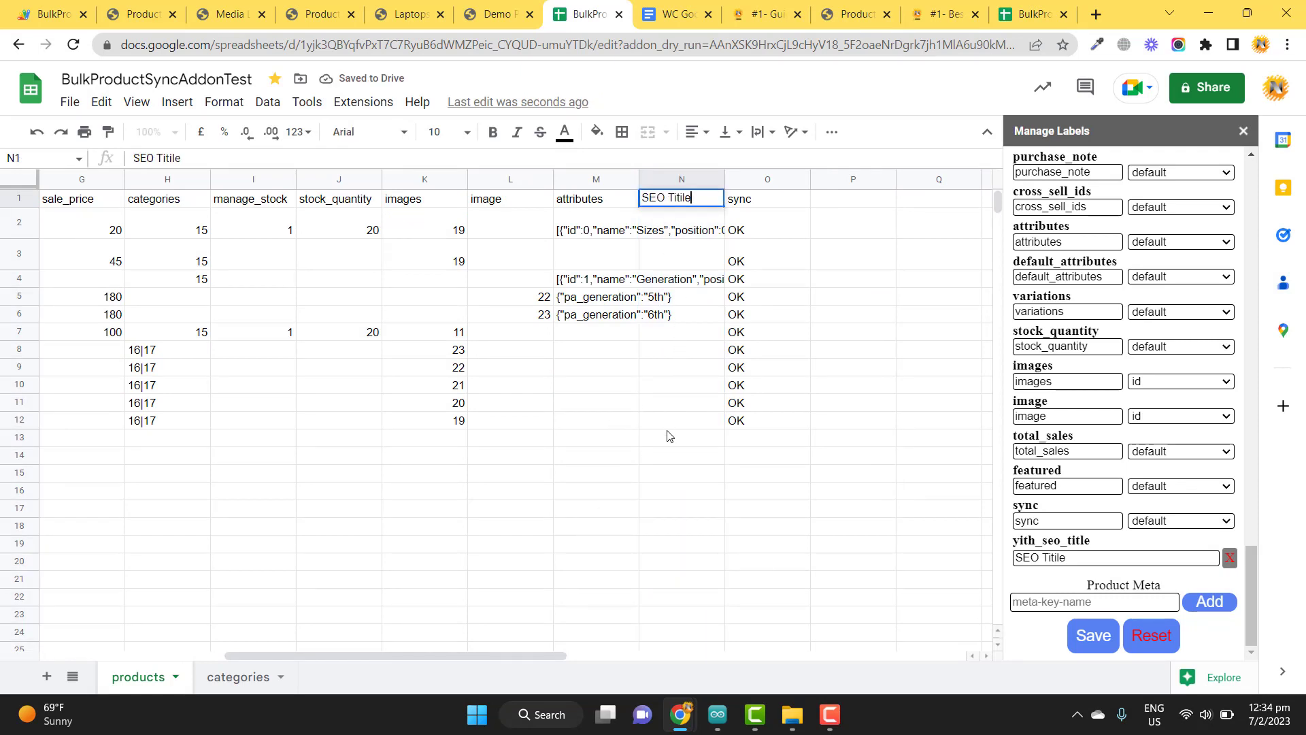
Step: Enter "Best Pexel Camera" as the SEO title in cell N12
left_click(667, 427)
scroll(517, 634, "right", 3)
type("Best Pexel")
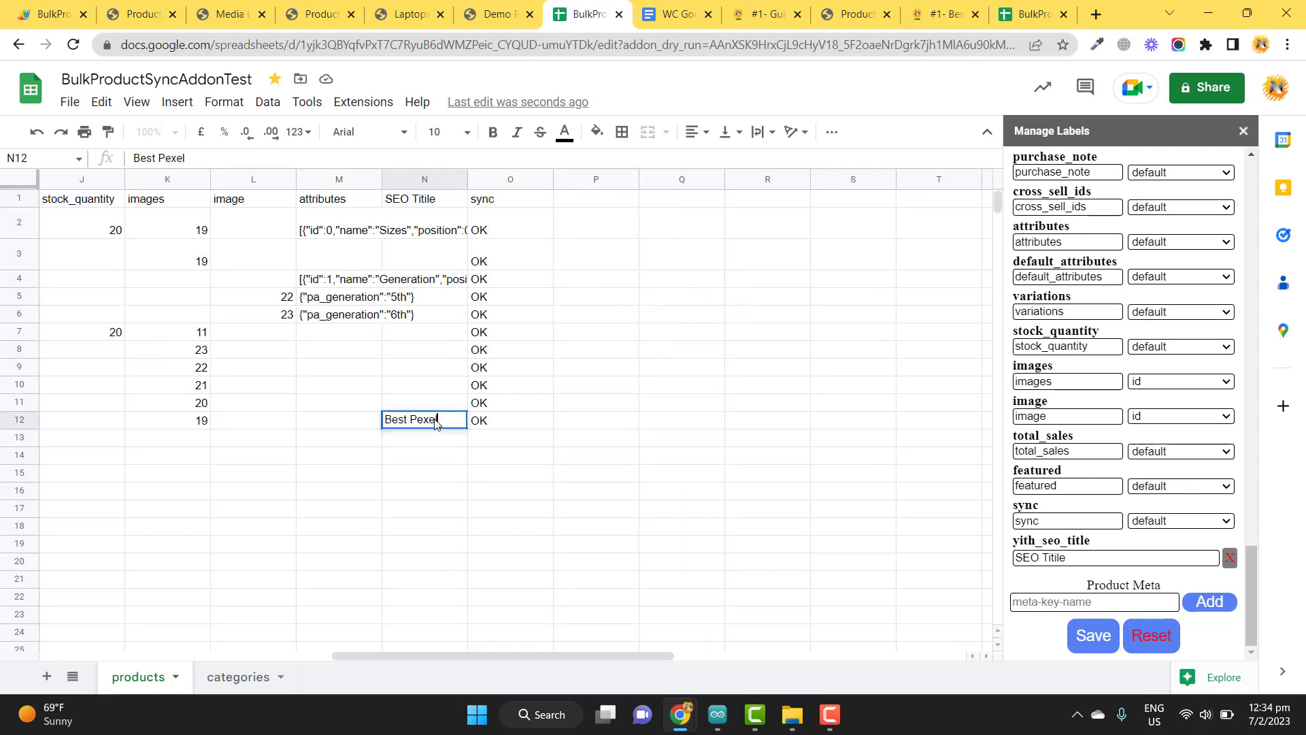
type(" Camera")
key("Tab")
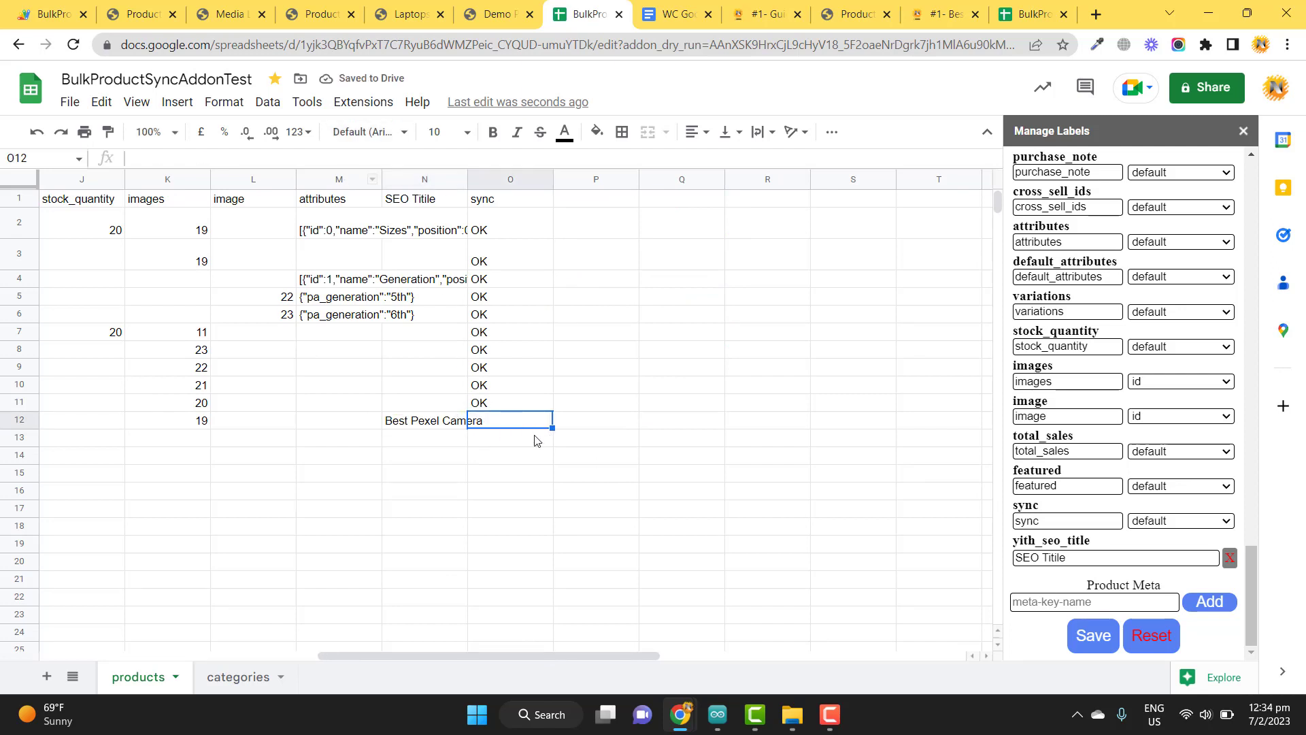
Step: Sync Products to the store with BulkProductSynAddonV7's Sync Data
left_click(364, 102)
mouse_move(474, 297)
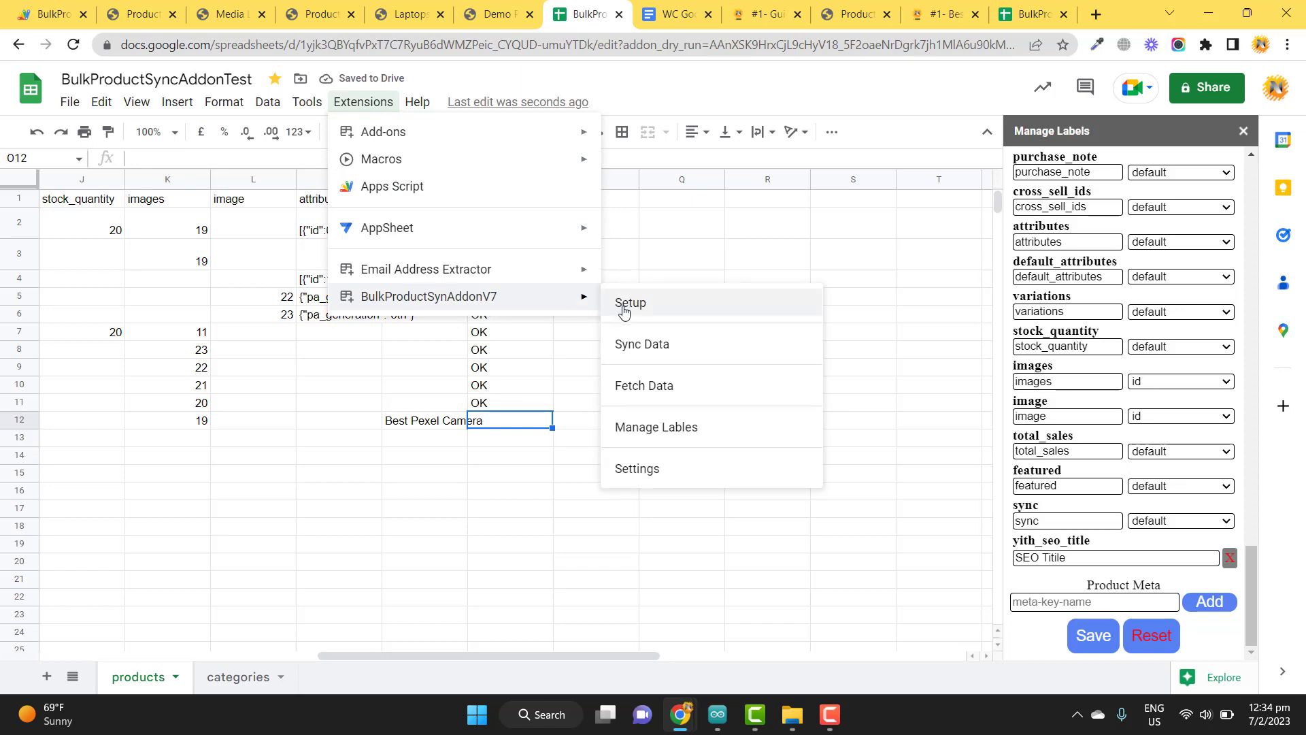
left_click(651, 350)
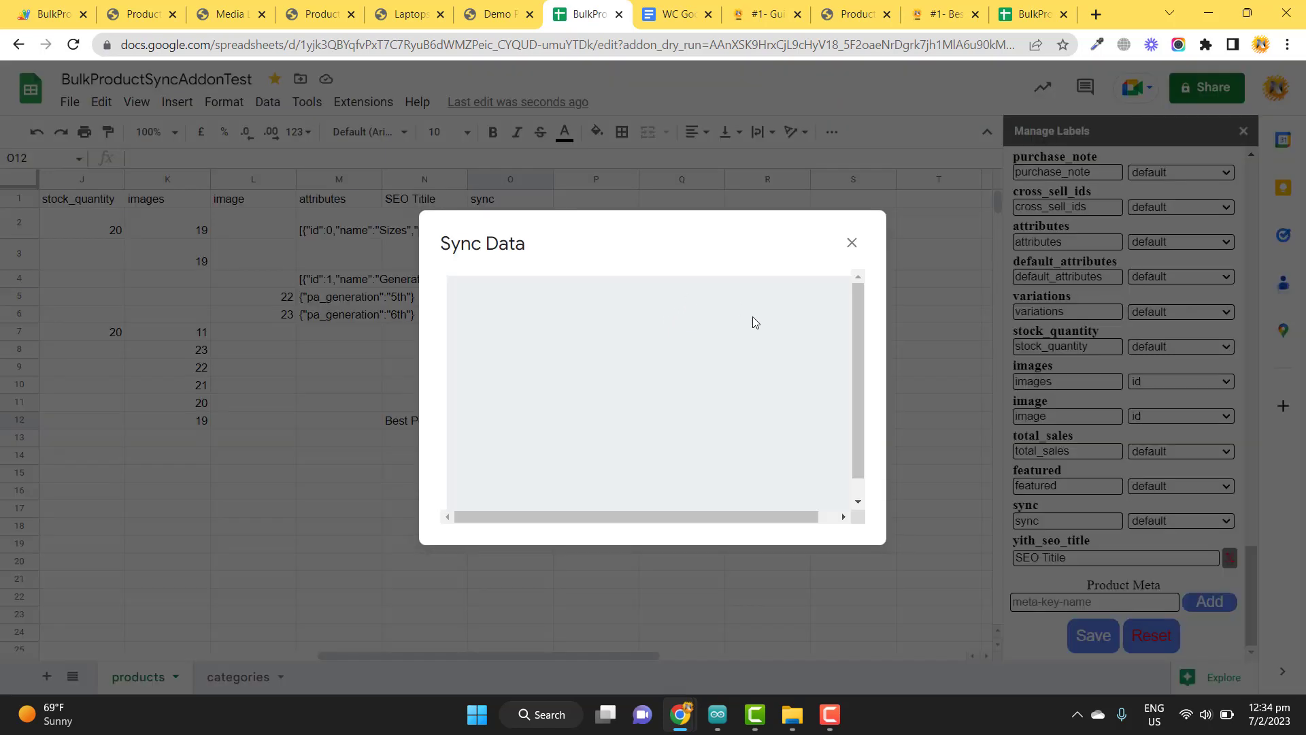
left_click(636, 306)
left_click(697, 325)
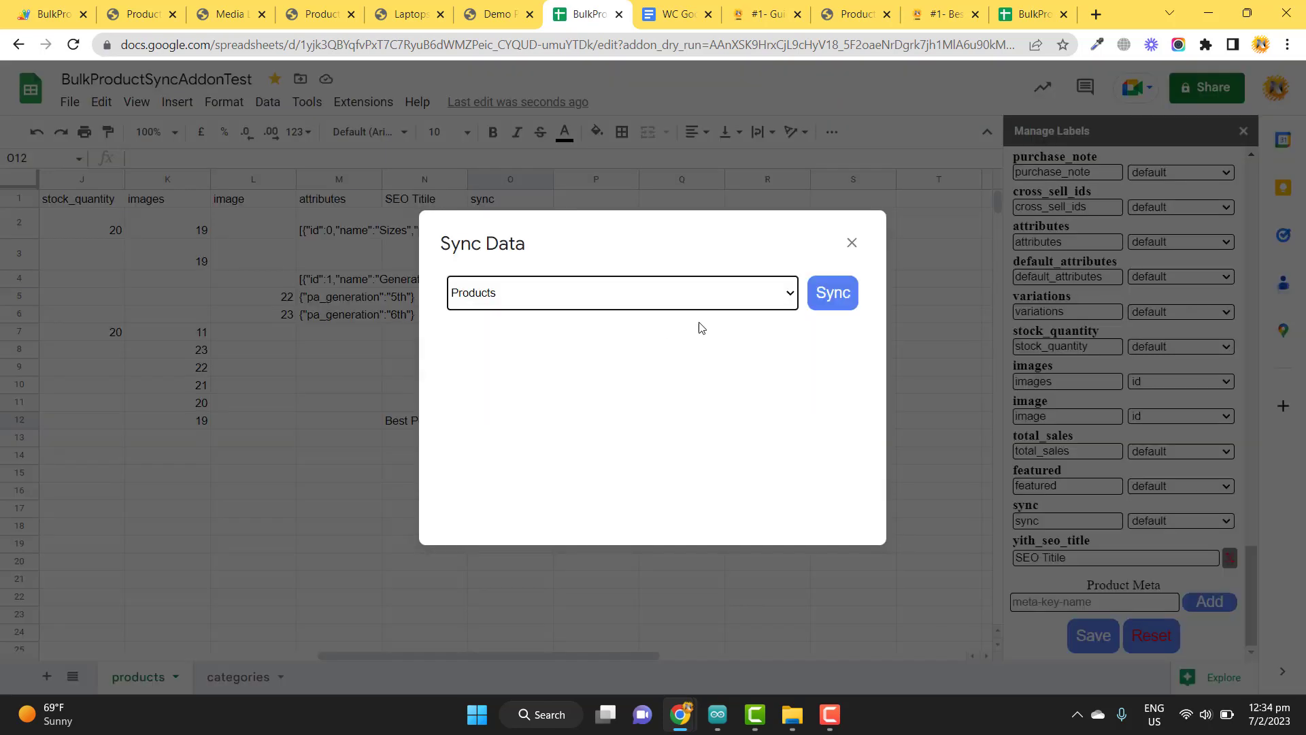
left_click(813, 300)
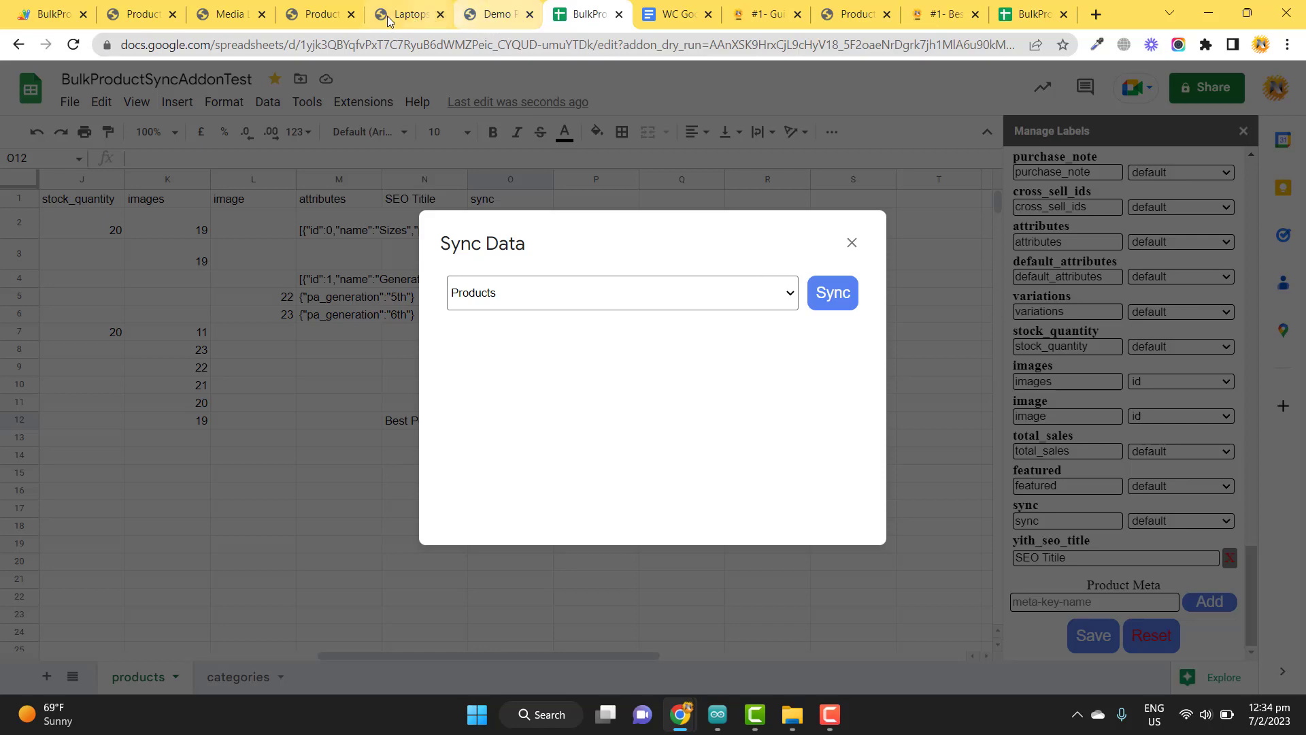
Step: Open the Pexels math 90946 Camera product in WooCommerce and check its yith_seo_title custom field's name and value
left_click(312, 12)
scroll(408, 321, "down", 5)
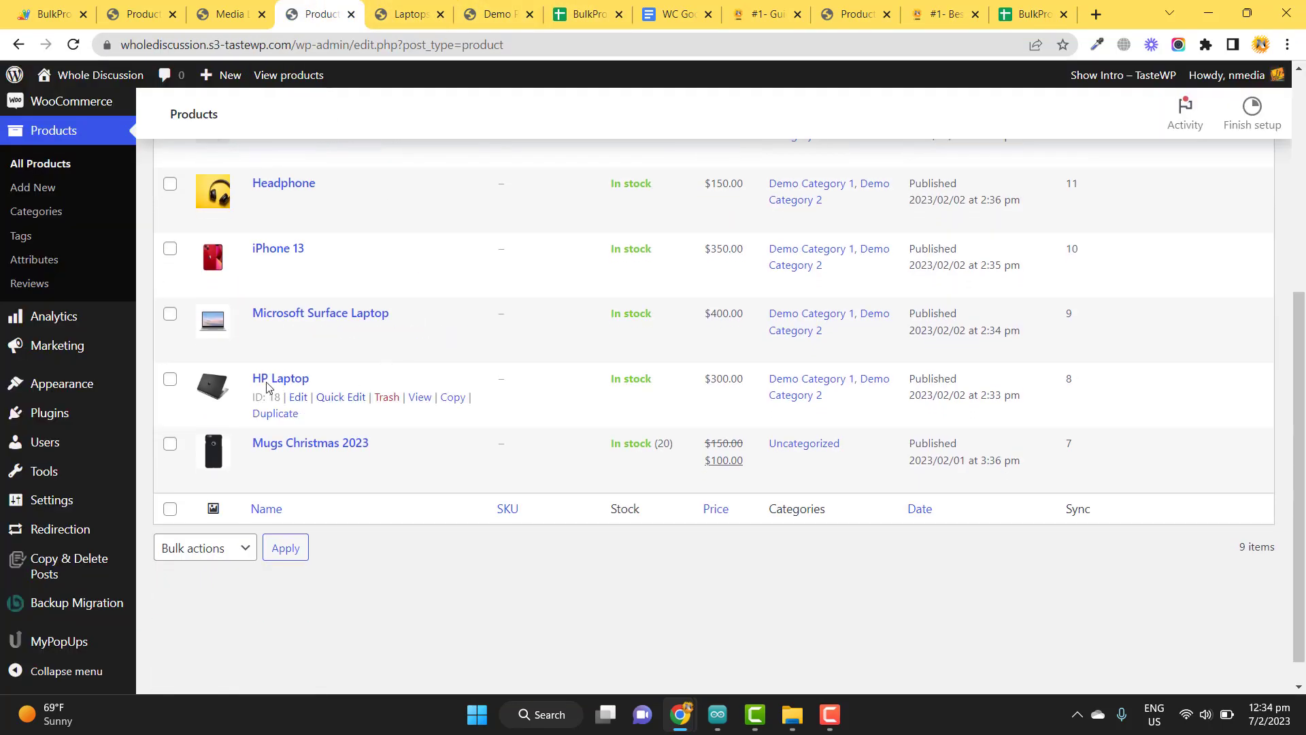
left_click(319, 289)
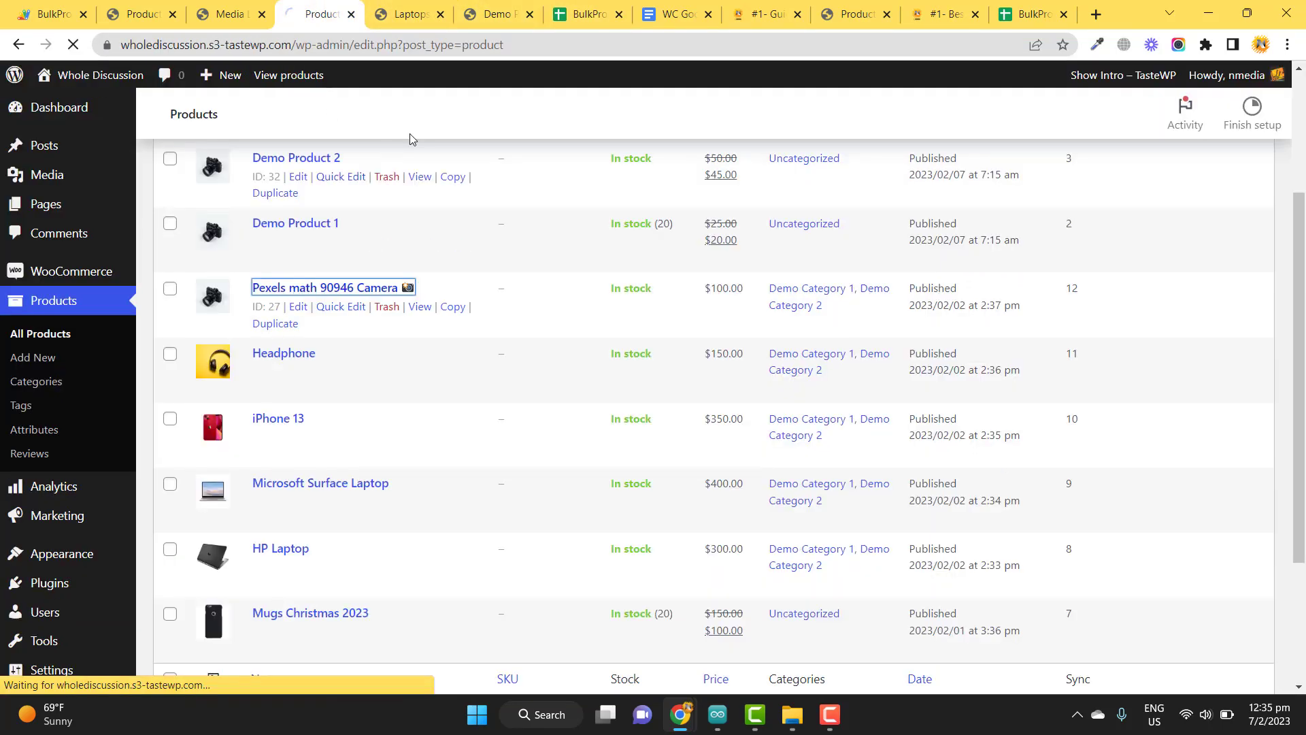
left_click(578, 15)
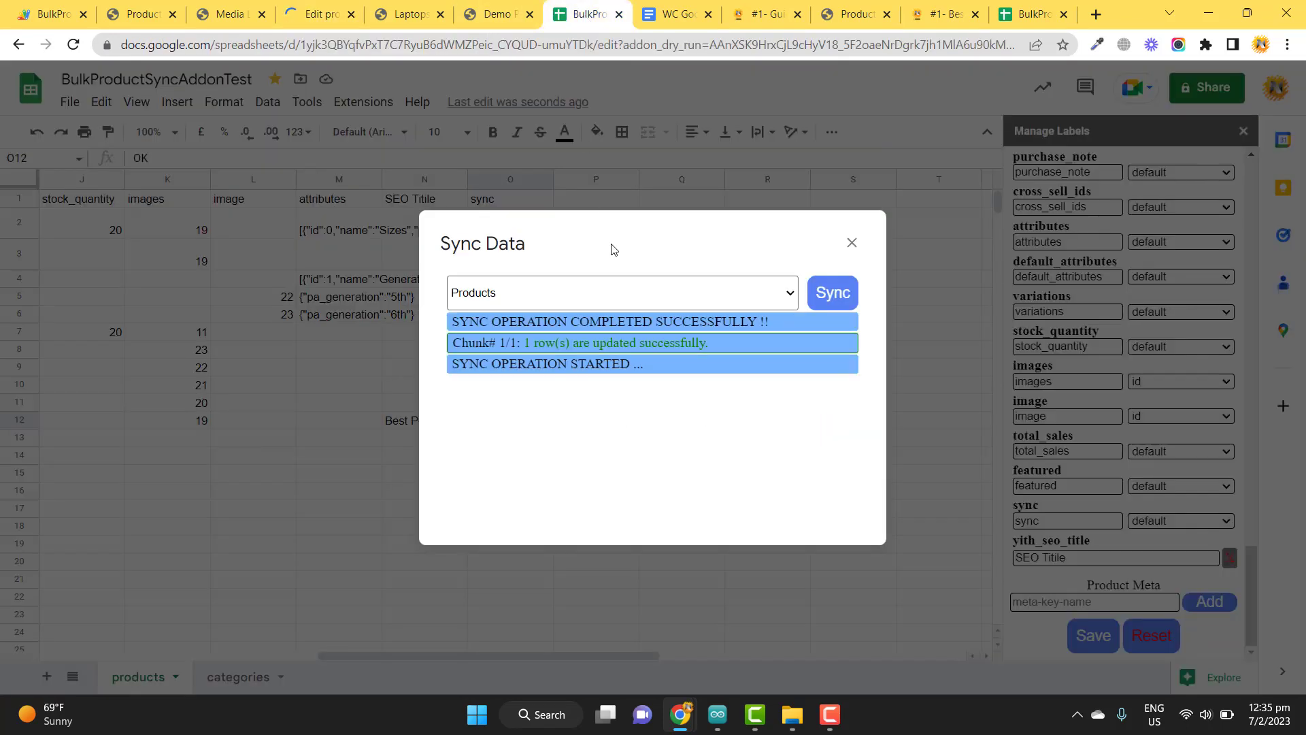
left_click(327, 15)
scroll(1295, 252, "down", 4)
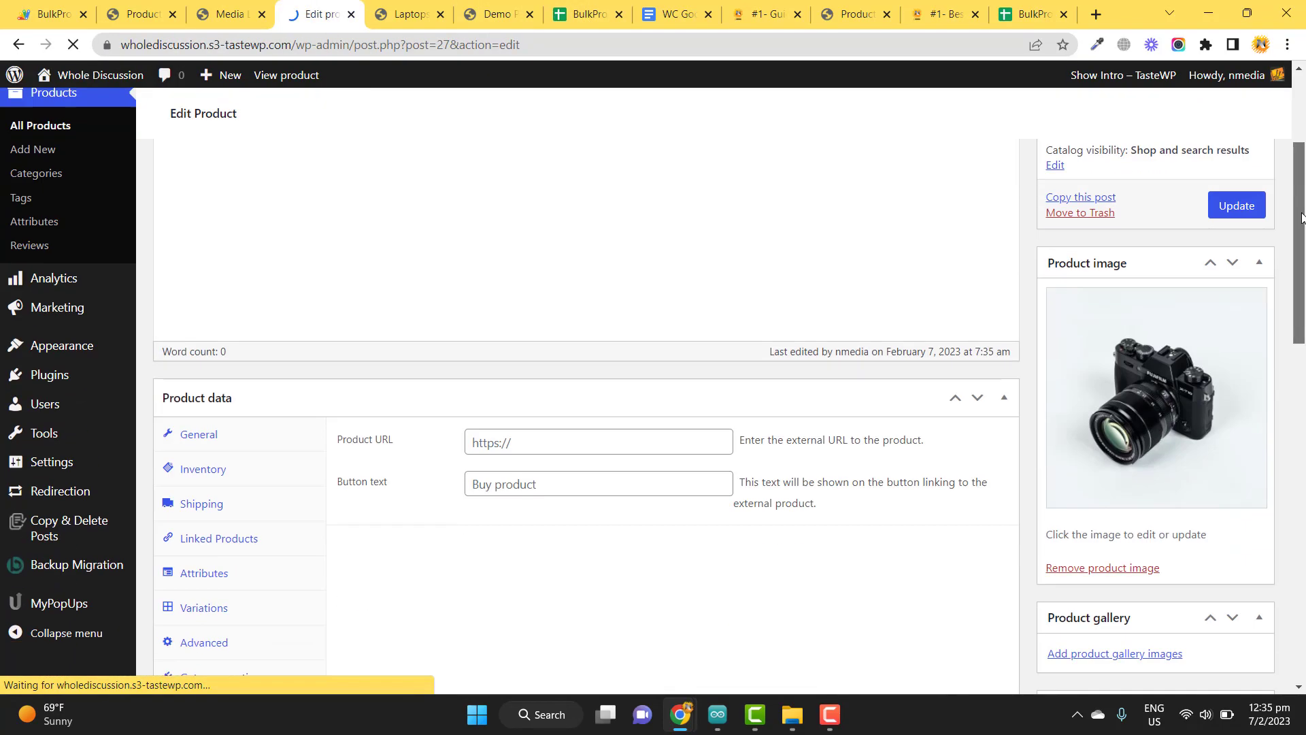
left_click_drag(1297, 253, 1299, 163)
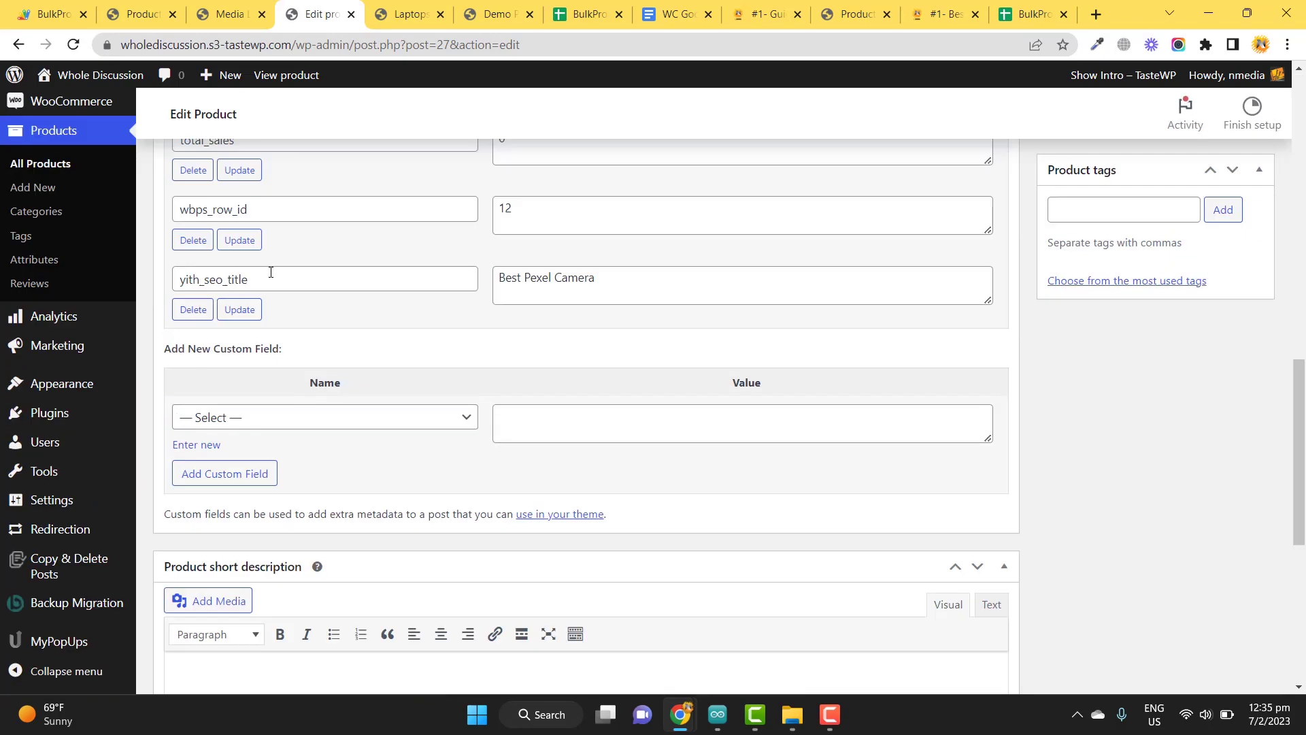
left_click_drag(270, 272, 185, 272)
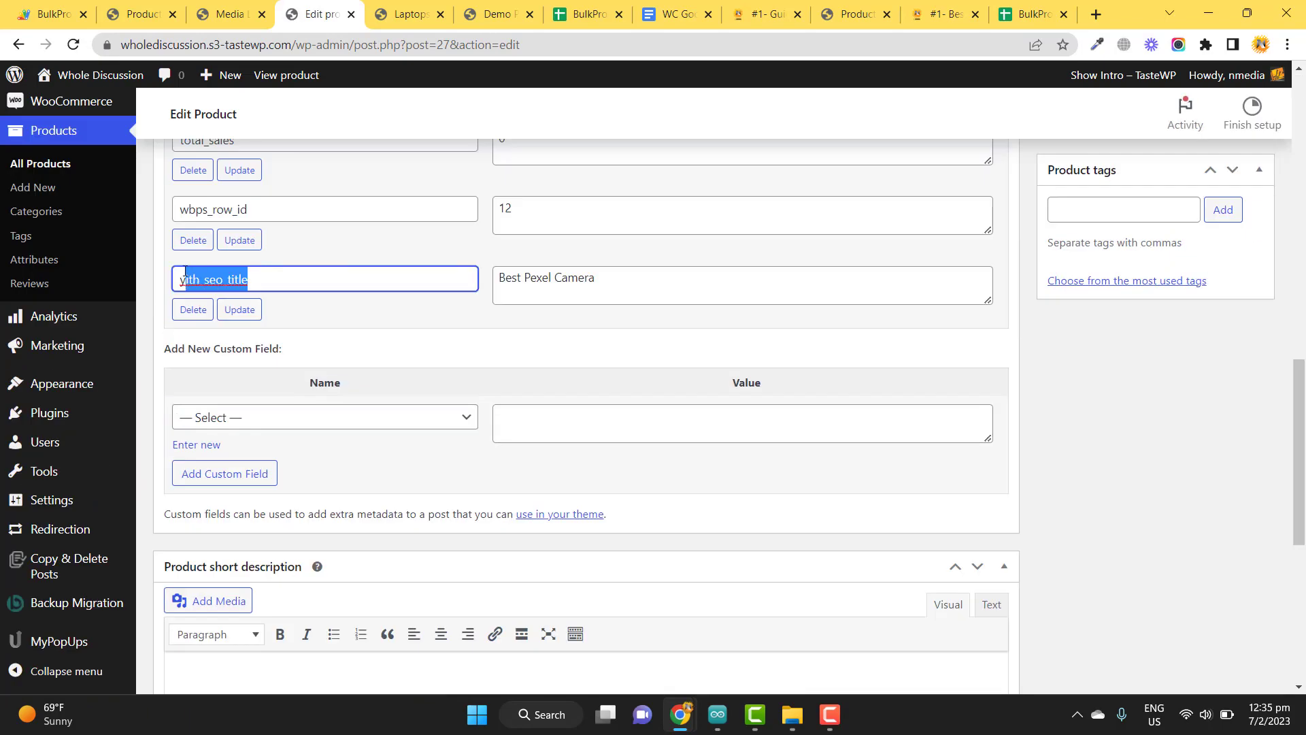
left_click_drag(674, 273, 443, 265)
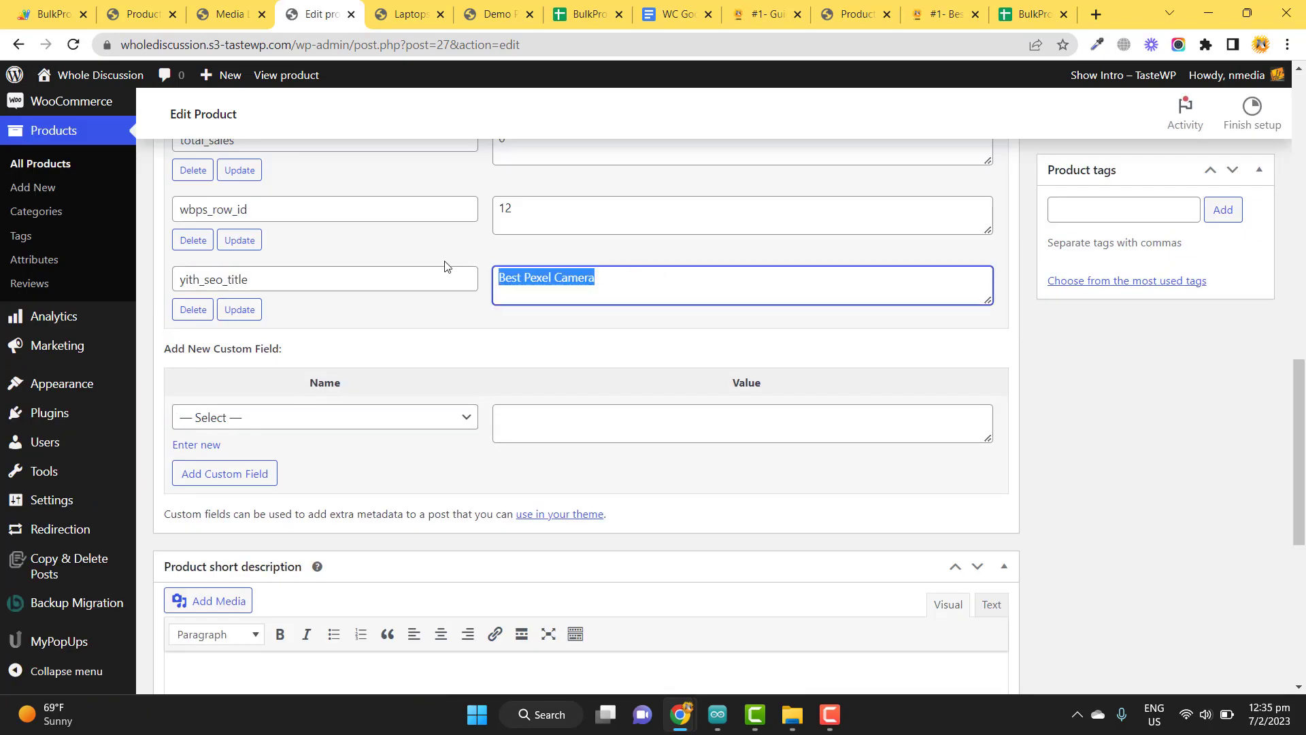
Step: Return to the spreadsheet, close the Sync Data dialog, and bring the first columns of the products sheet back into view
left_click(589, 19)
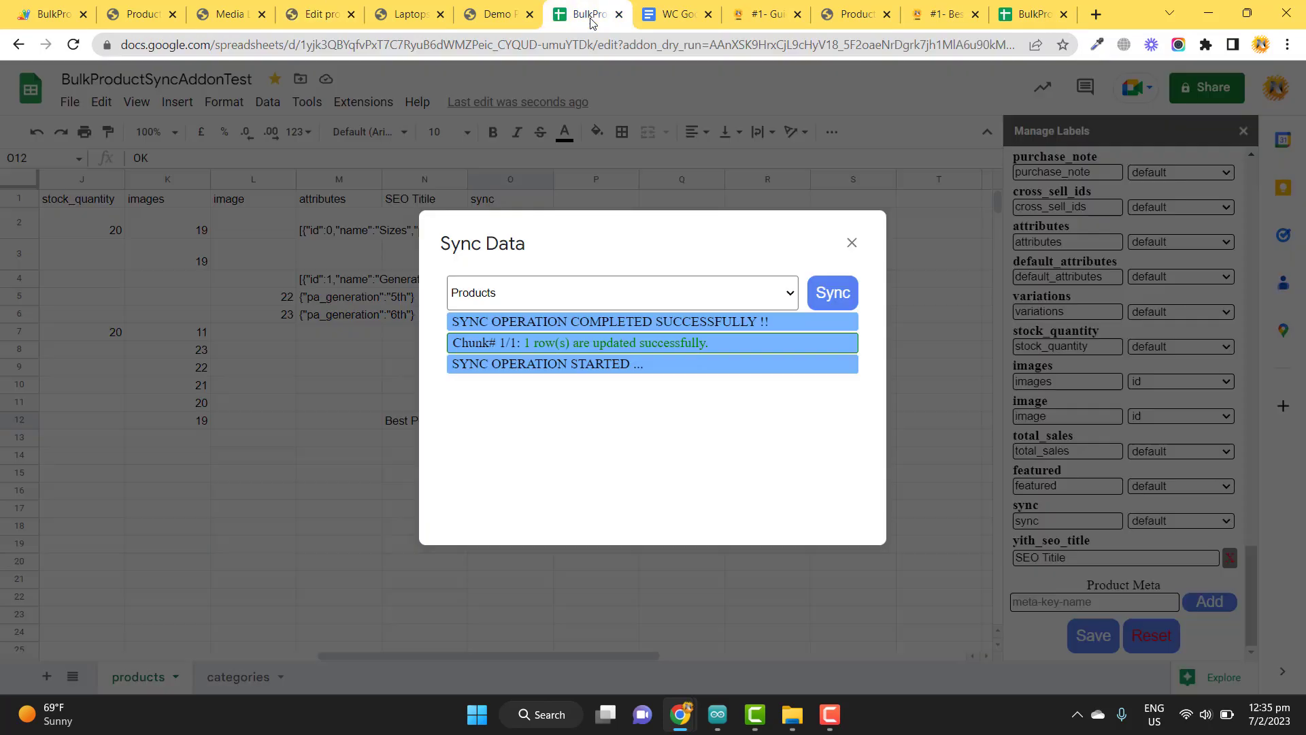
left_click(851, 243)
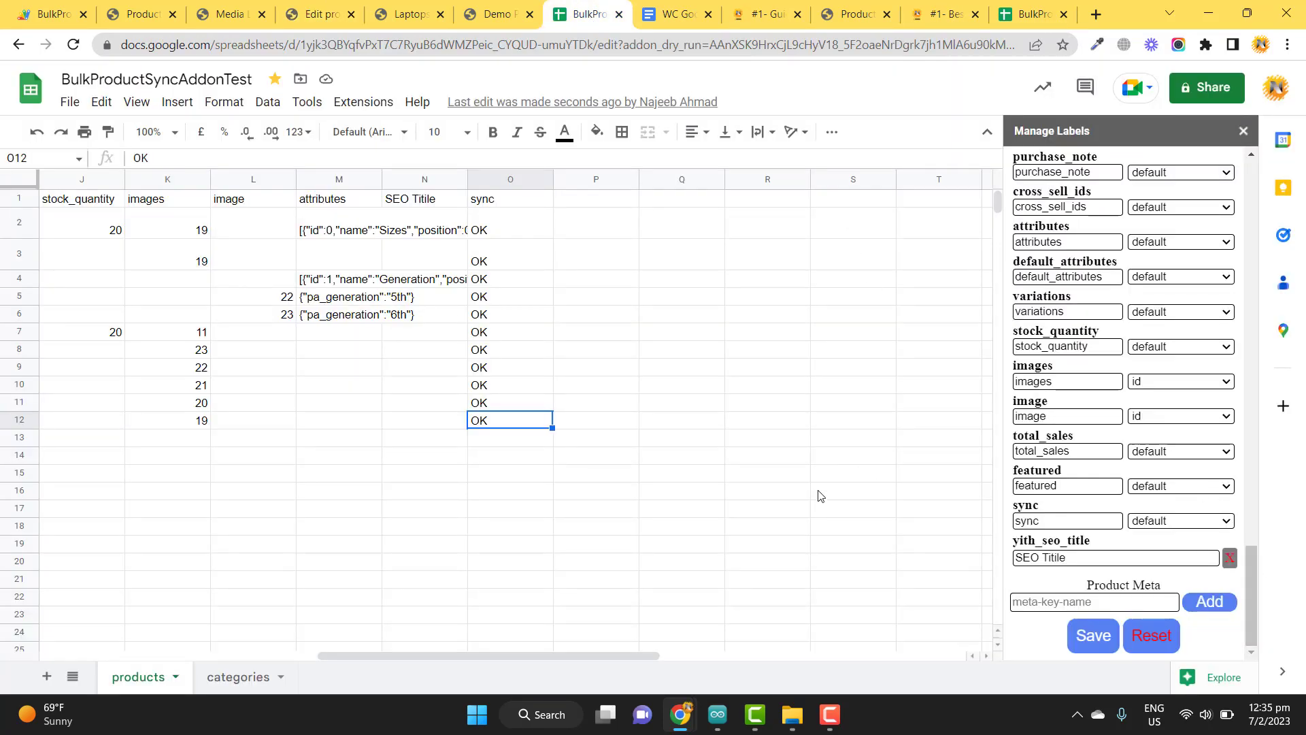
mouse_move(1250, 584)
left_mouse_down()
mouse_move(1251, 558)
mouse_move(1250, 601)
left_mouse_up()
left_click_drag(633, 654, 379, 647)
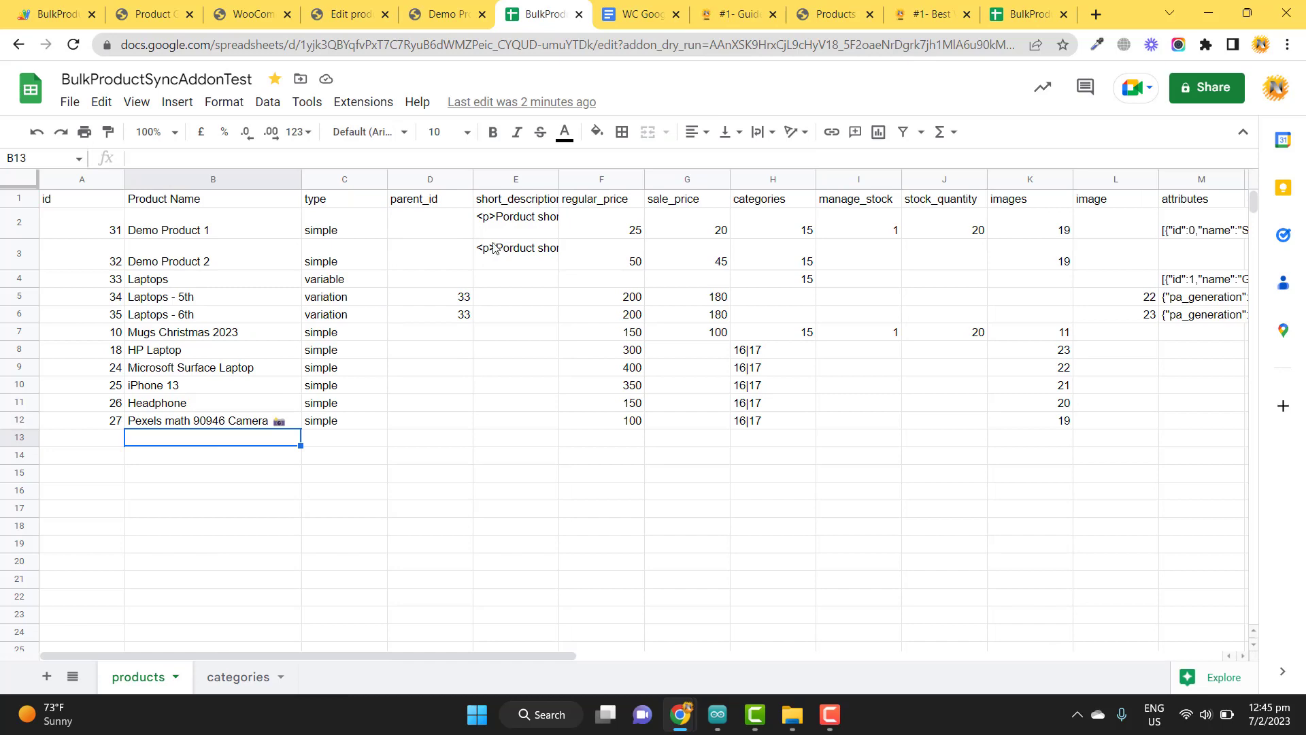
left_click(350, 12)
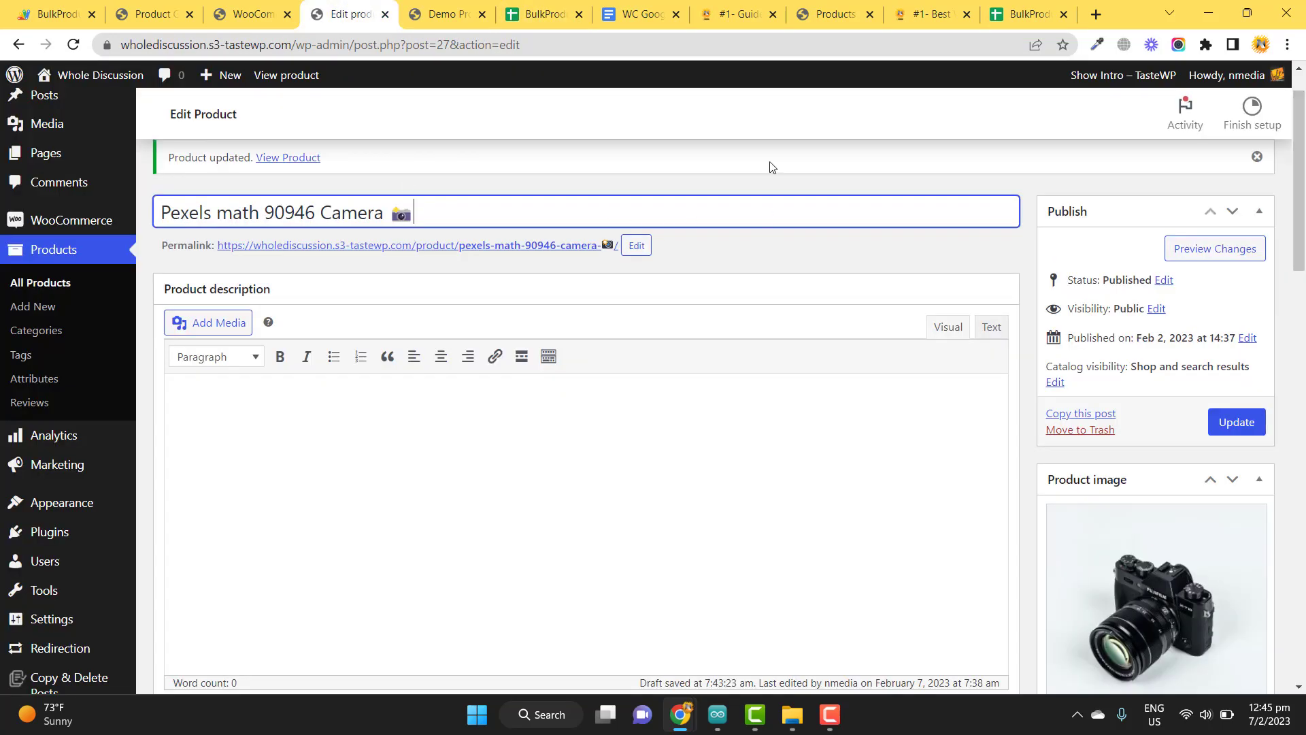
left_click(548, 15)
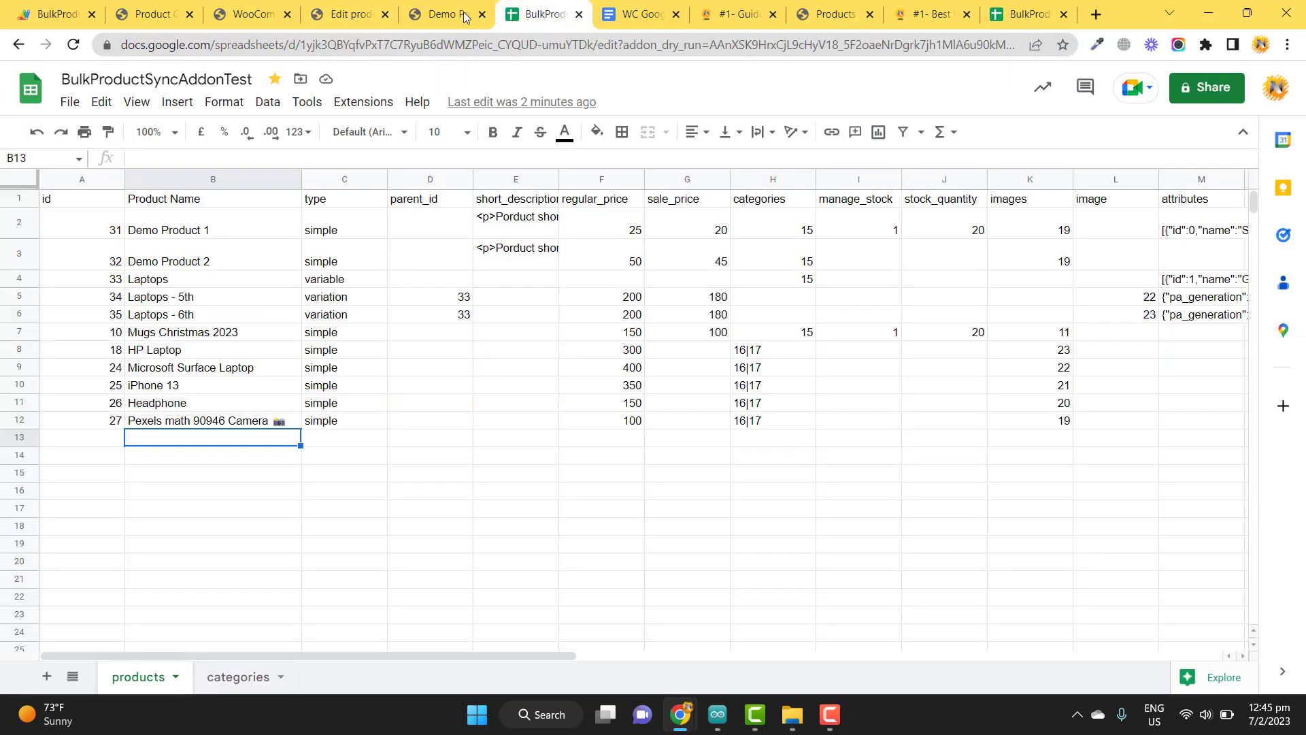
left_click(350, 14)
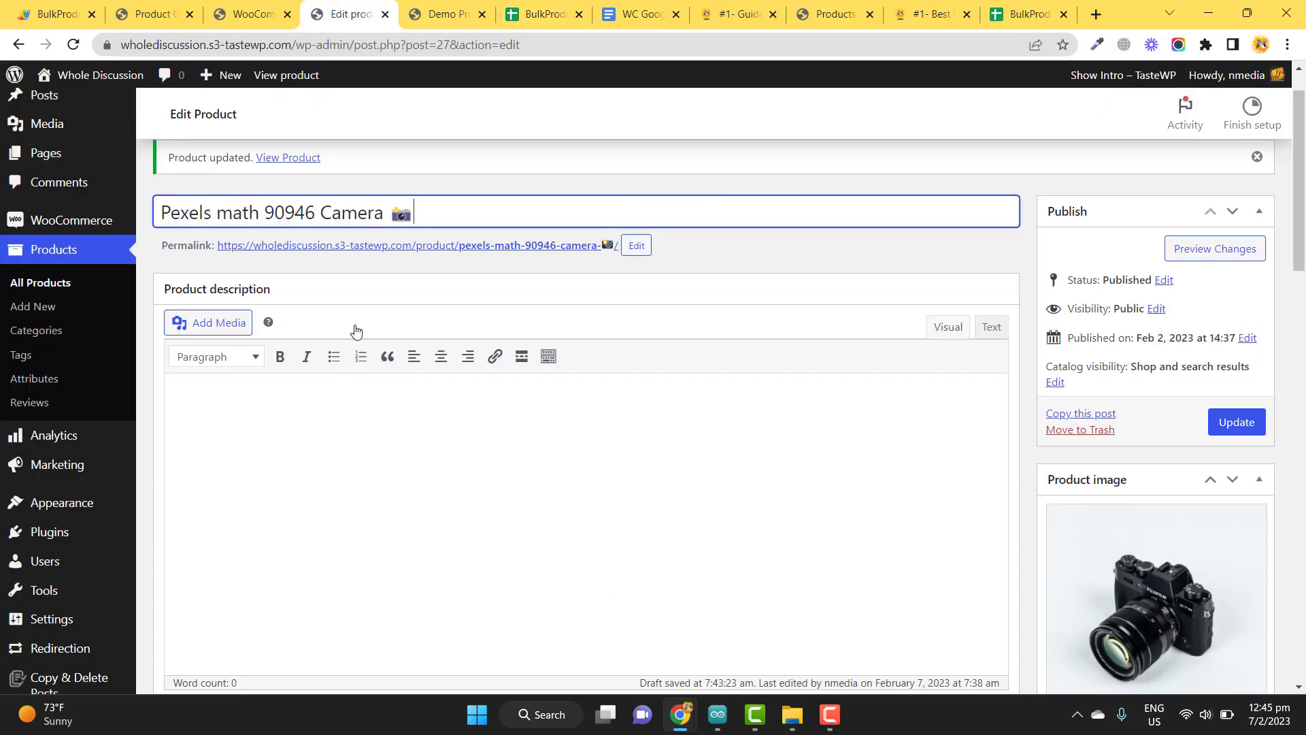
scroll(1301, 289, "down", 2)
left_click_drag(1304, 290, 1301, 264)
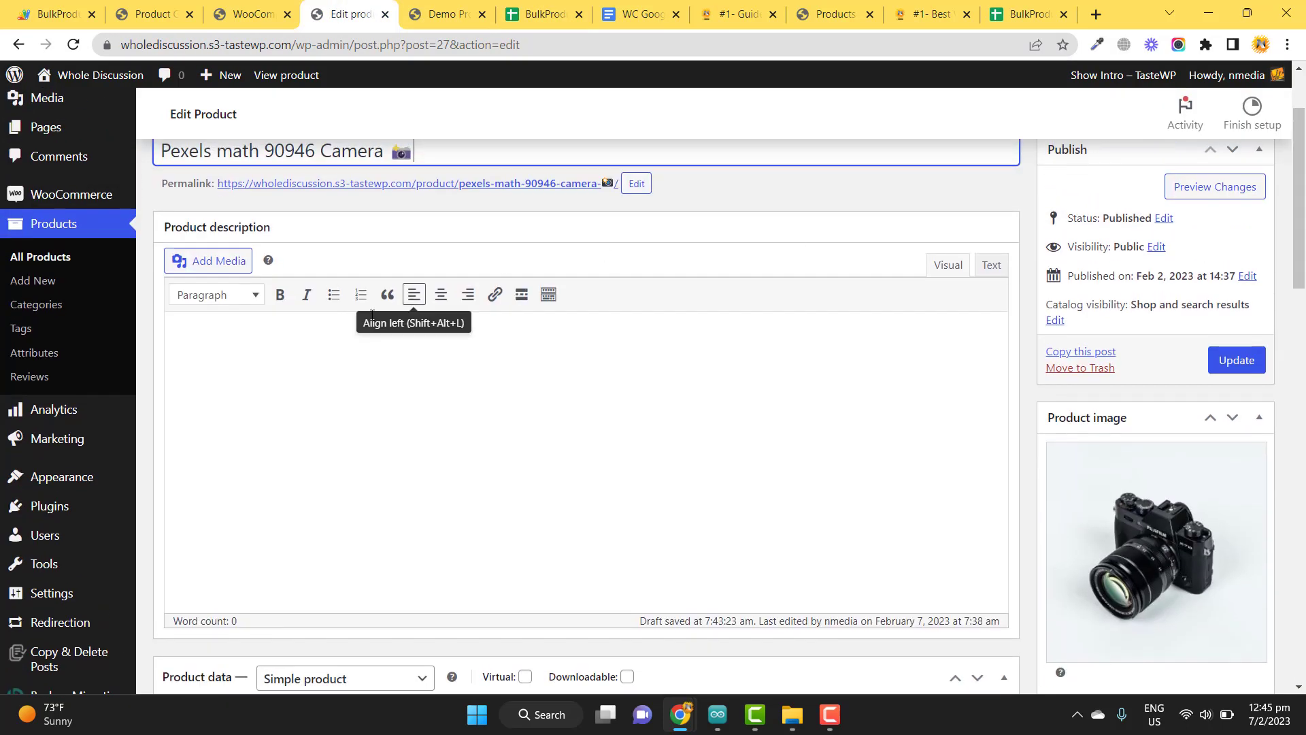
left_click(544, 15)
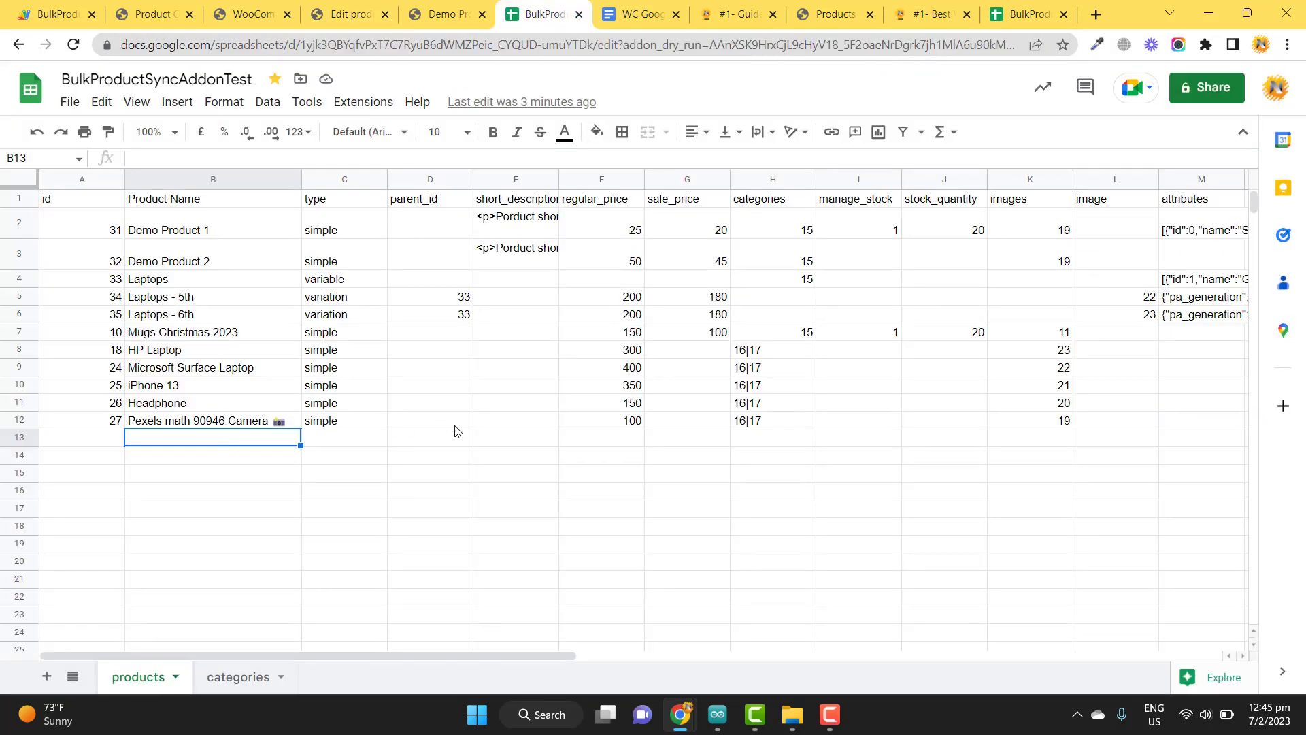
left_click(351, 15)
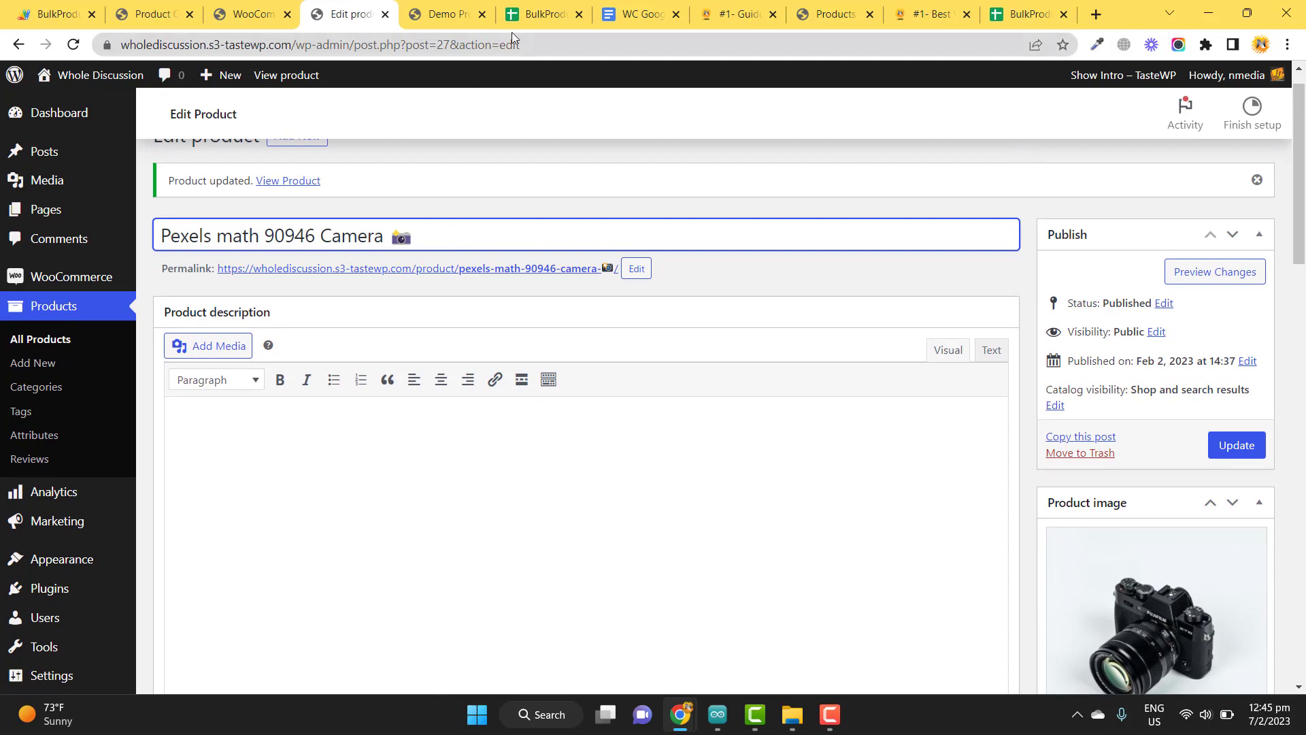
left_click(539, 15)
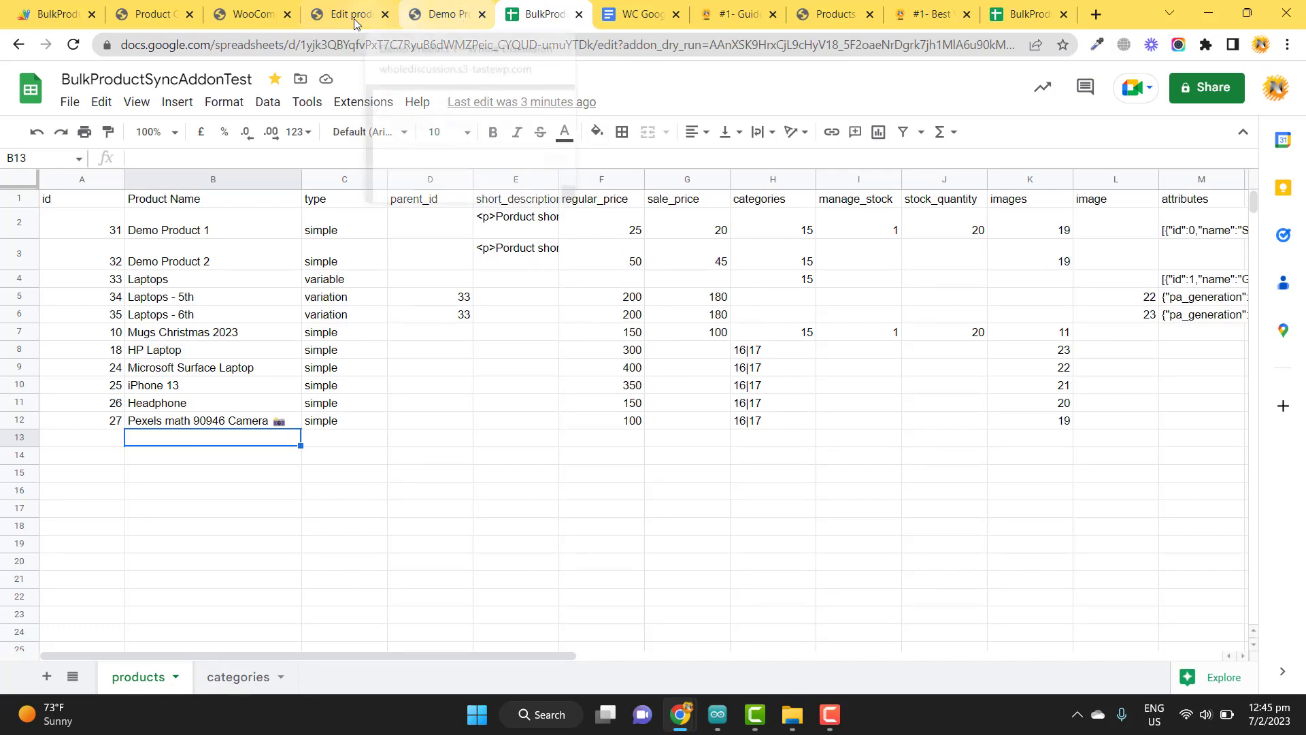
left_click(441, 23)
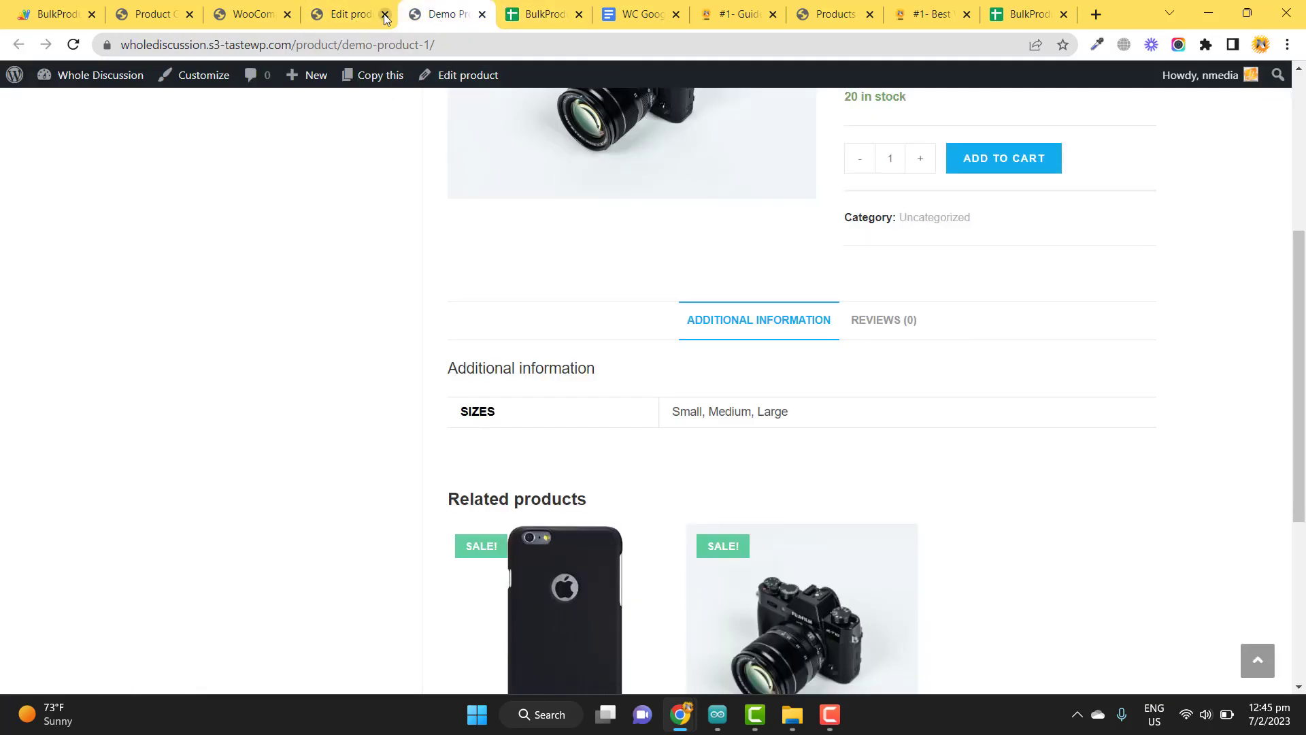
left_click(355, 19)
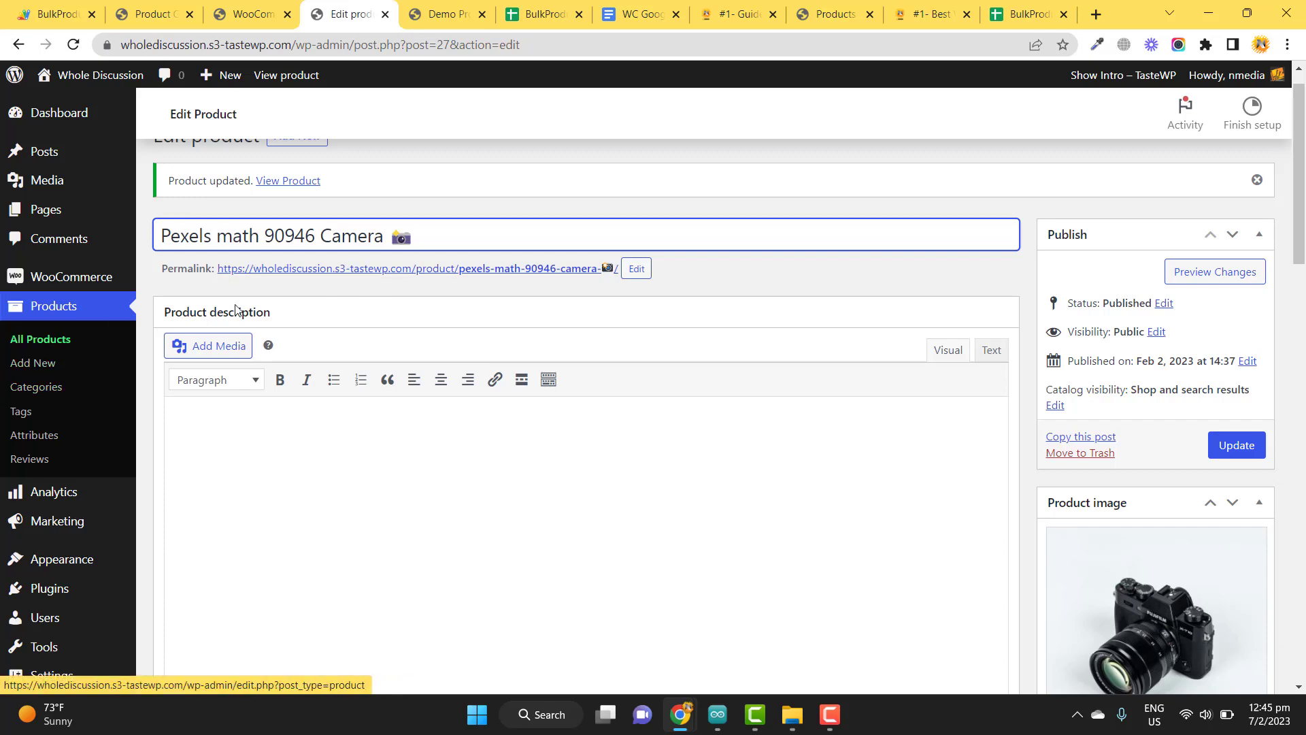
left_click(546, 17)
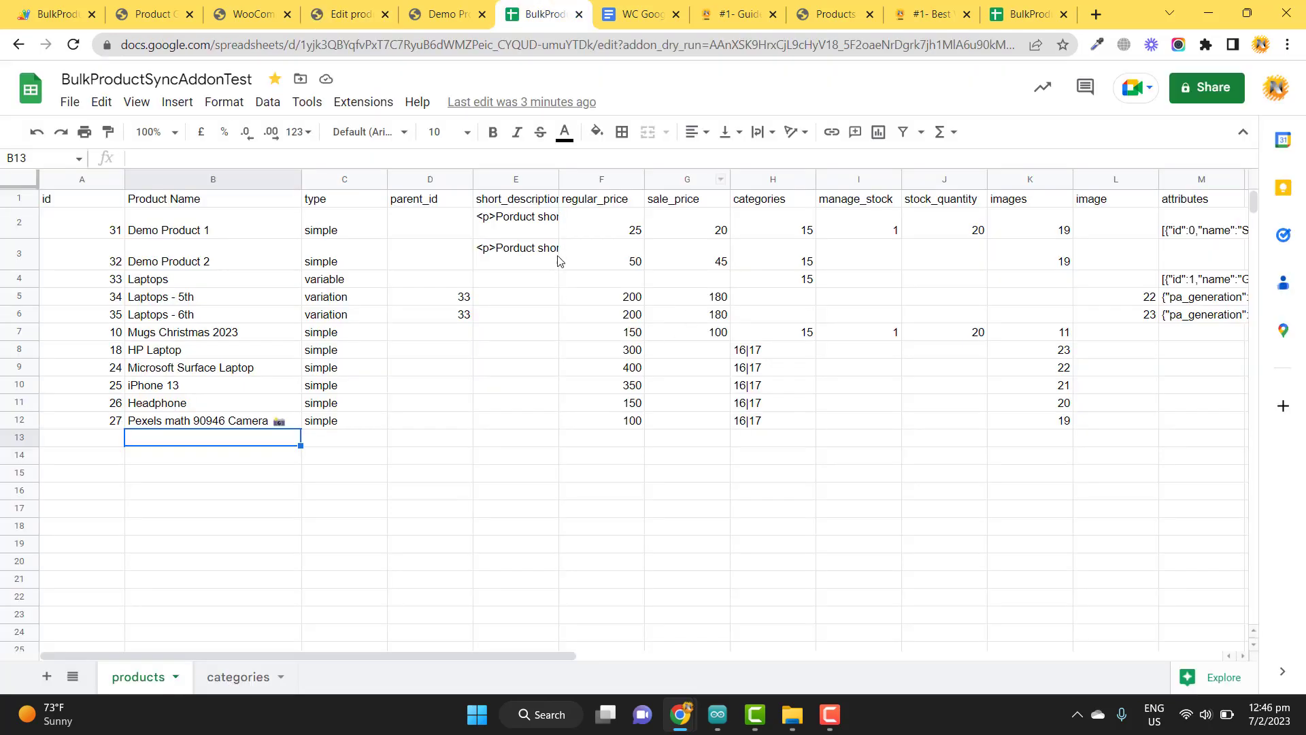
Step: Open BulkProductSynAddonV7's Settings in the spreadsheet to reach the Enable Auto Fetch form
left_click(385, 108)
mouse_move(584, 296)
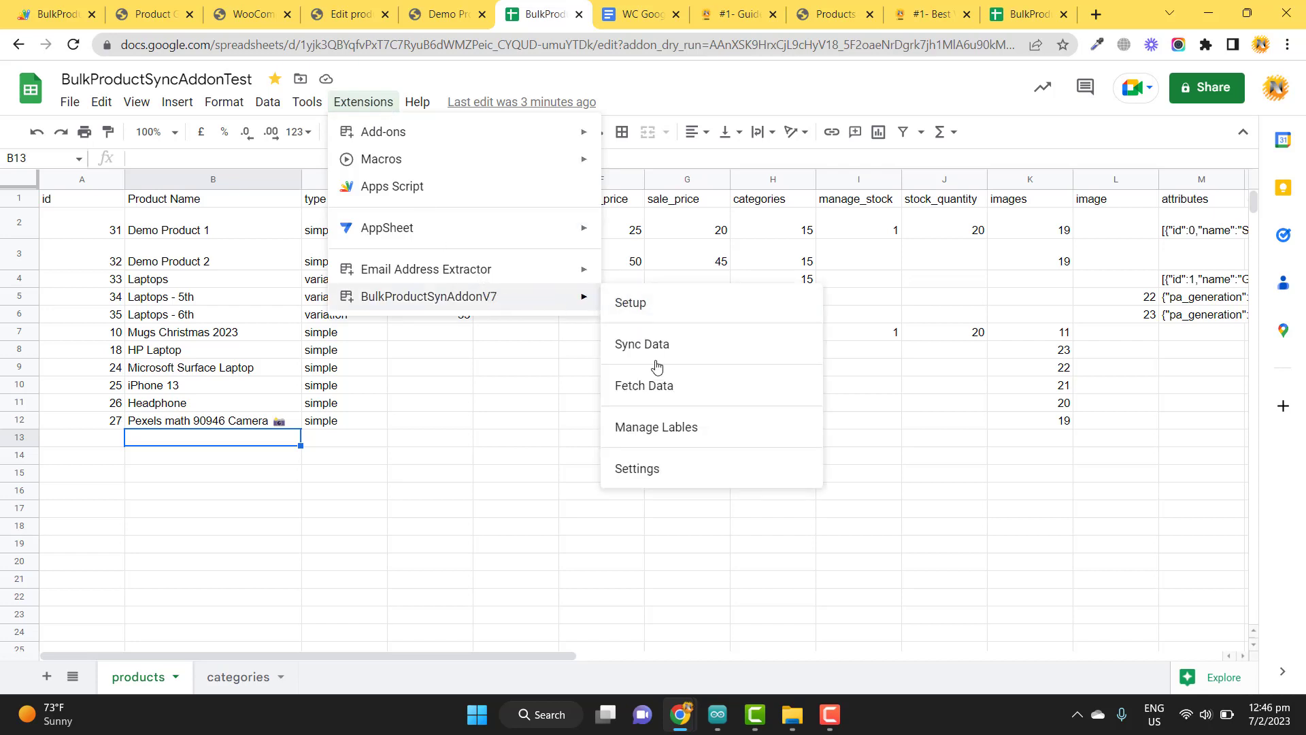
left_click(668, 472)
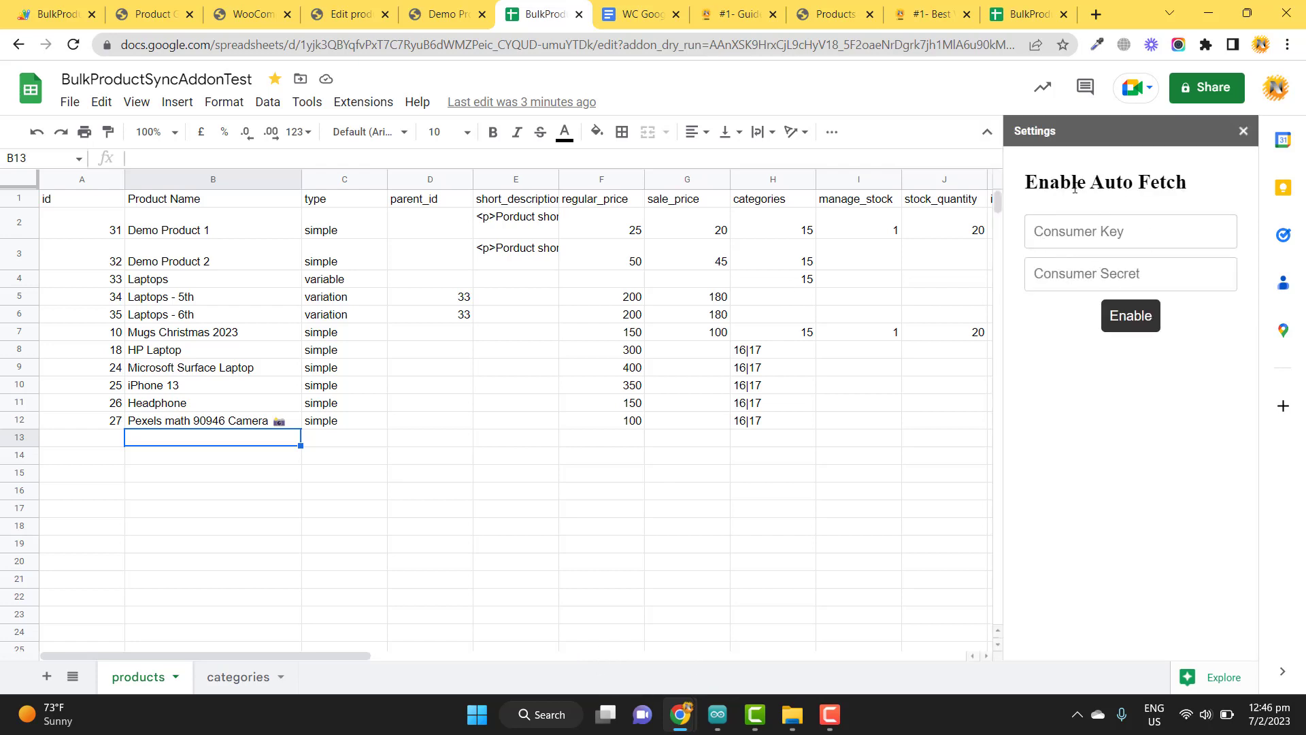
left_click_drag(1029, 188, 1199, 192)
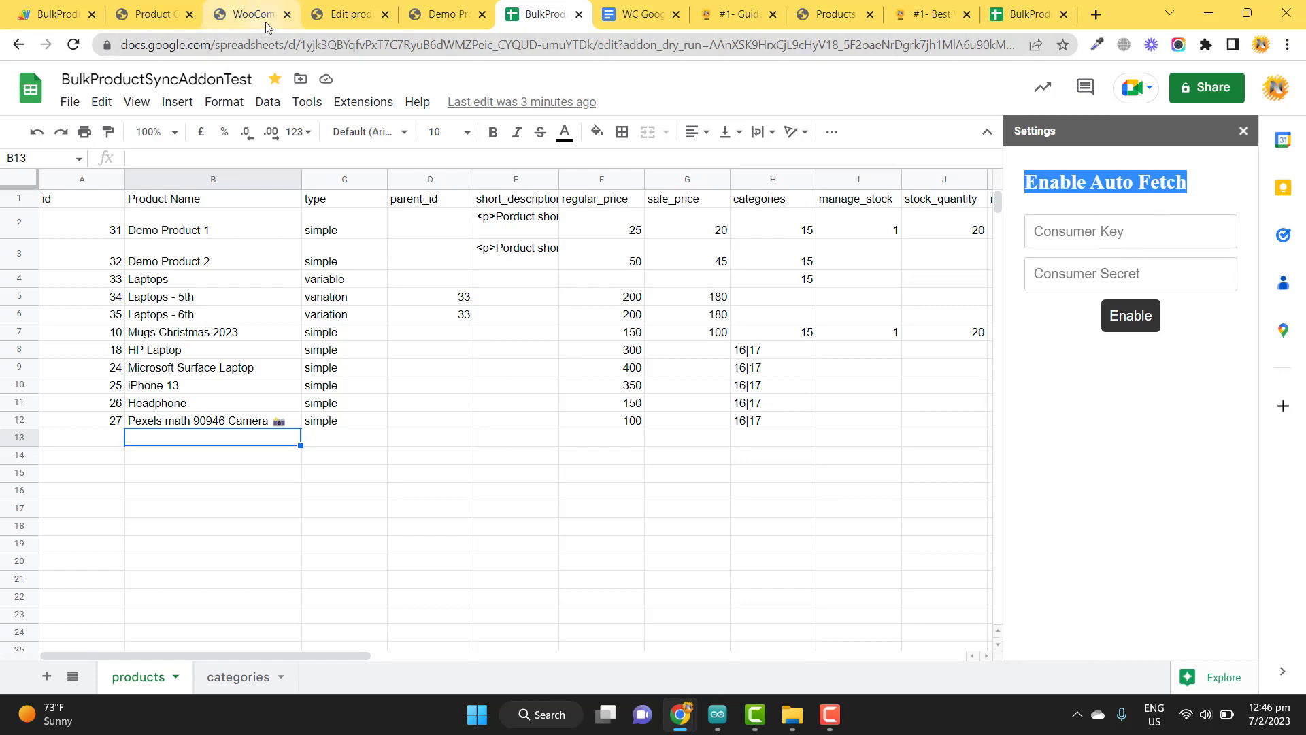
Step: Generate a WooCommerce REST API key with the description "BulkProduct" and Read/Write permissions
left_click(229, 13)
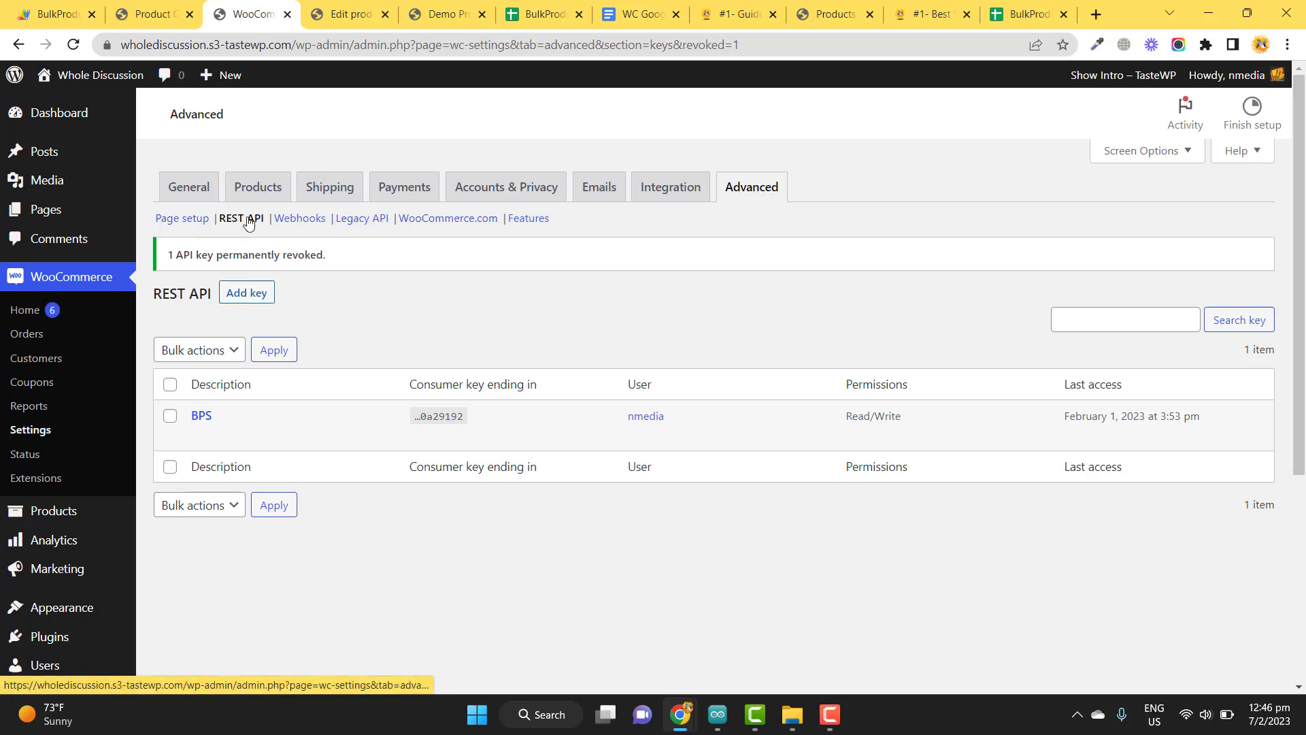
left_click(250, 299)
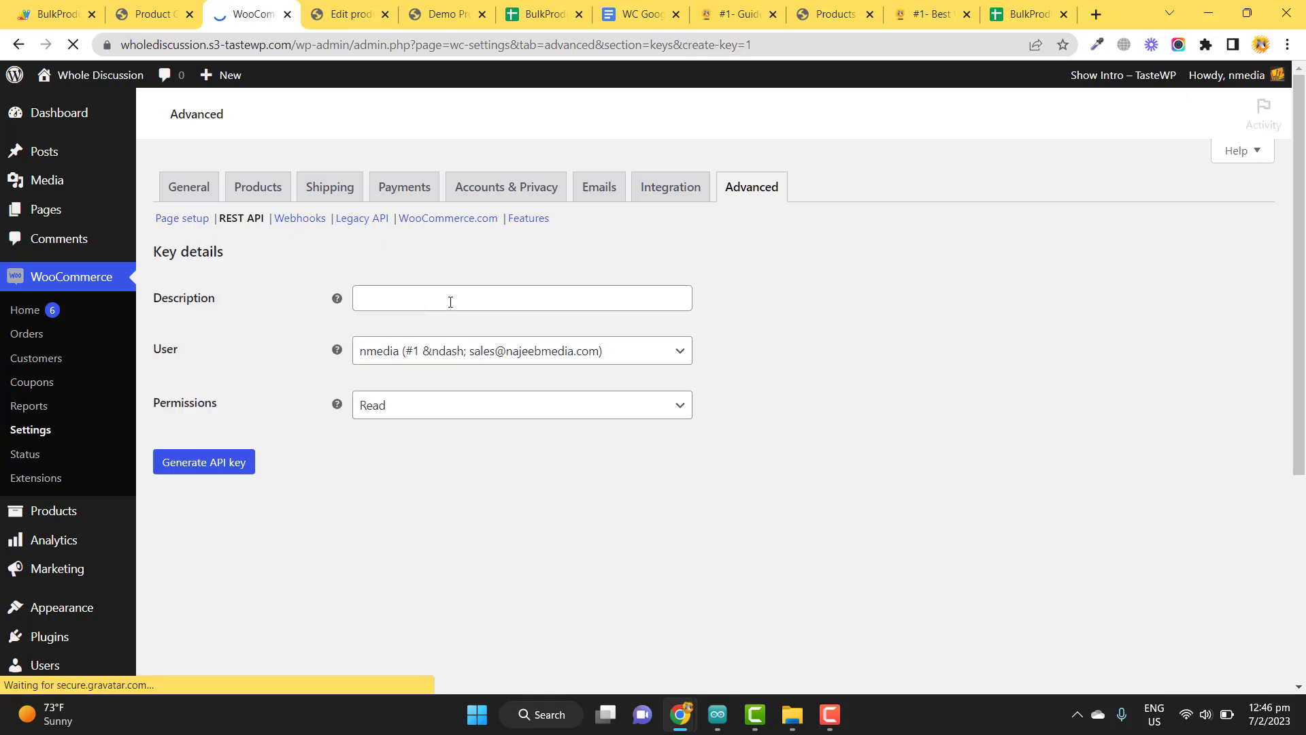
left_click(401, 298)
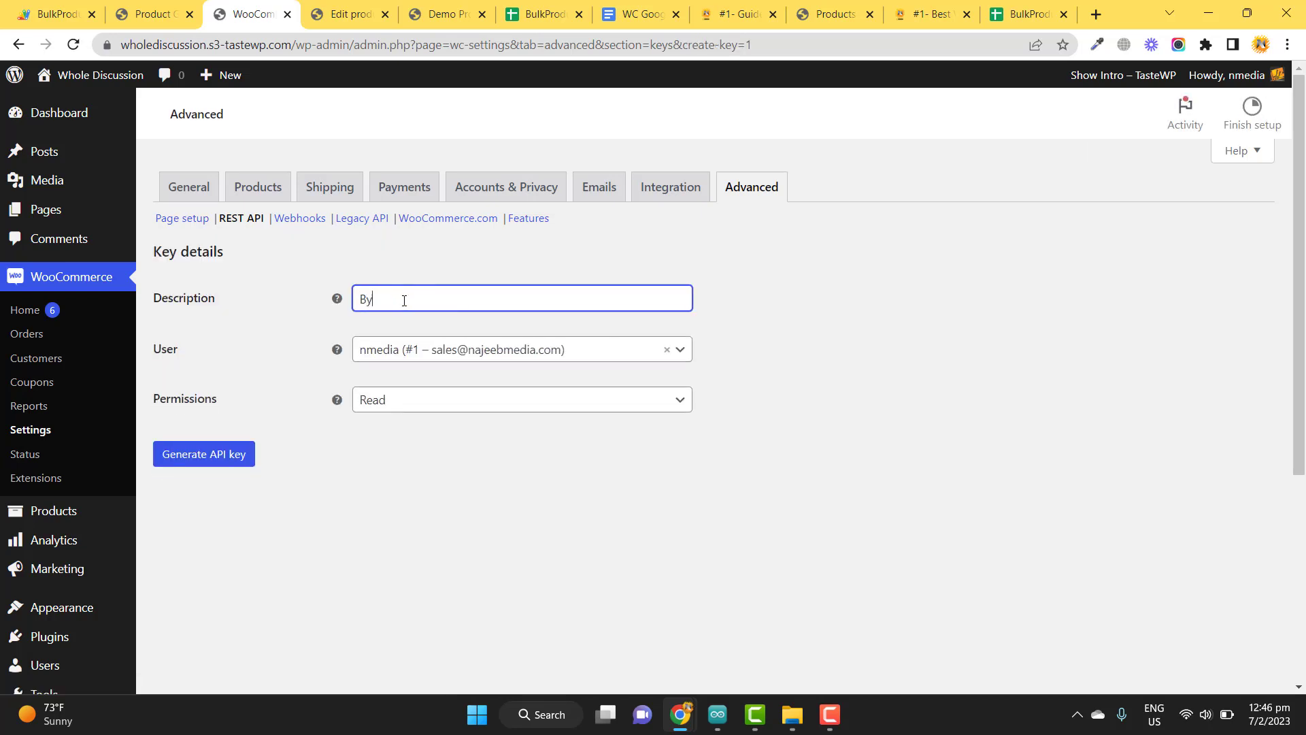
type("BulkProduct")
left_click(408, 399)
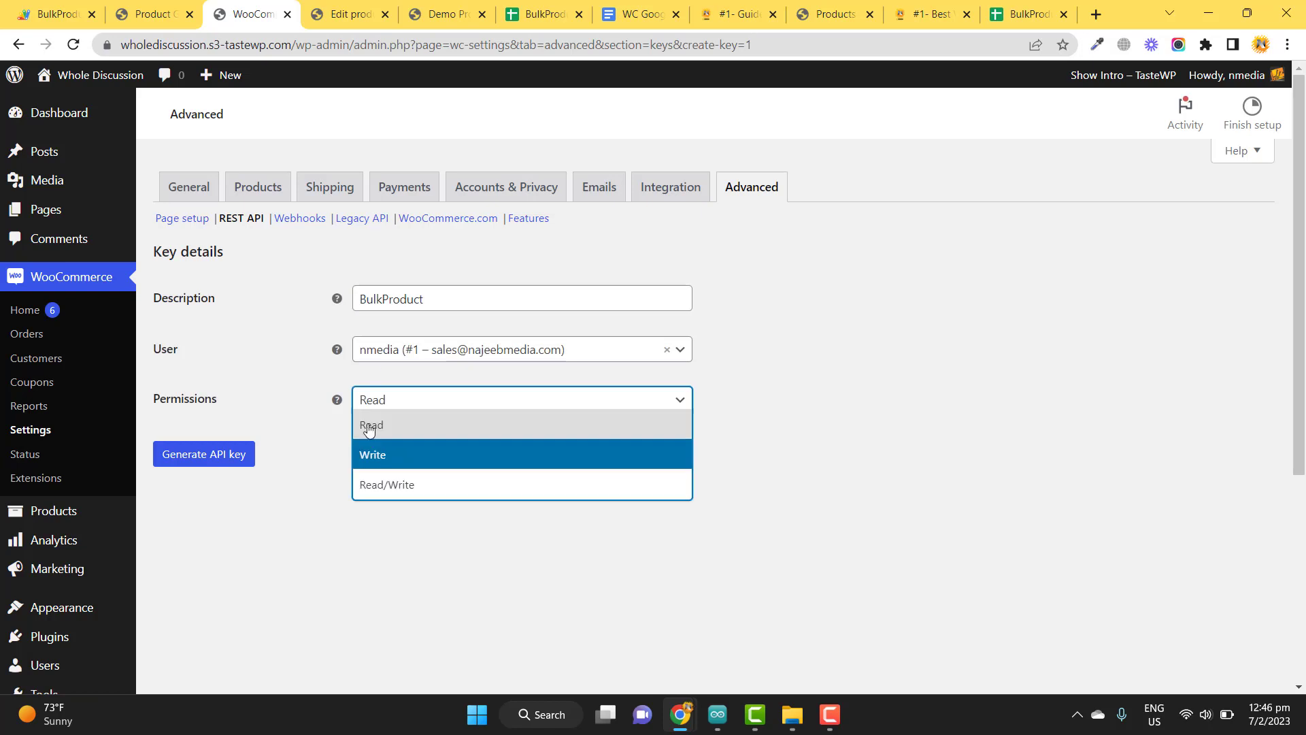
left_click(402, 488)
left_click(187, 454)
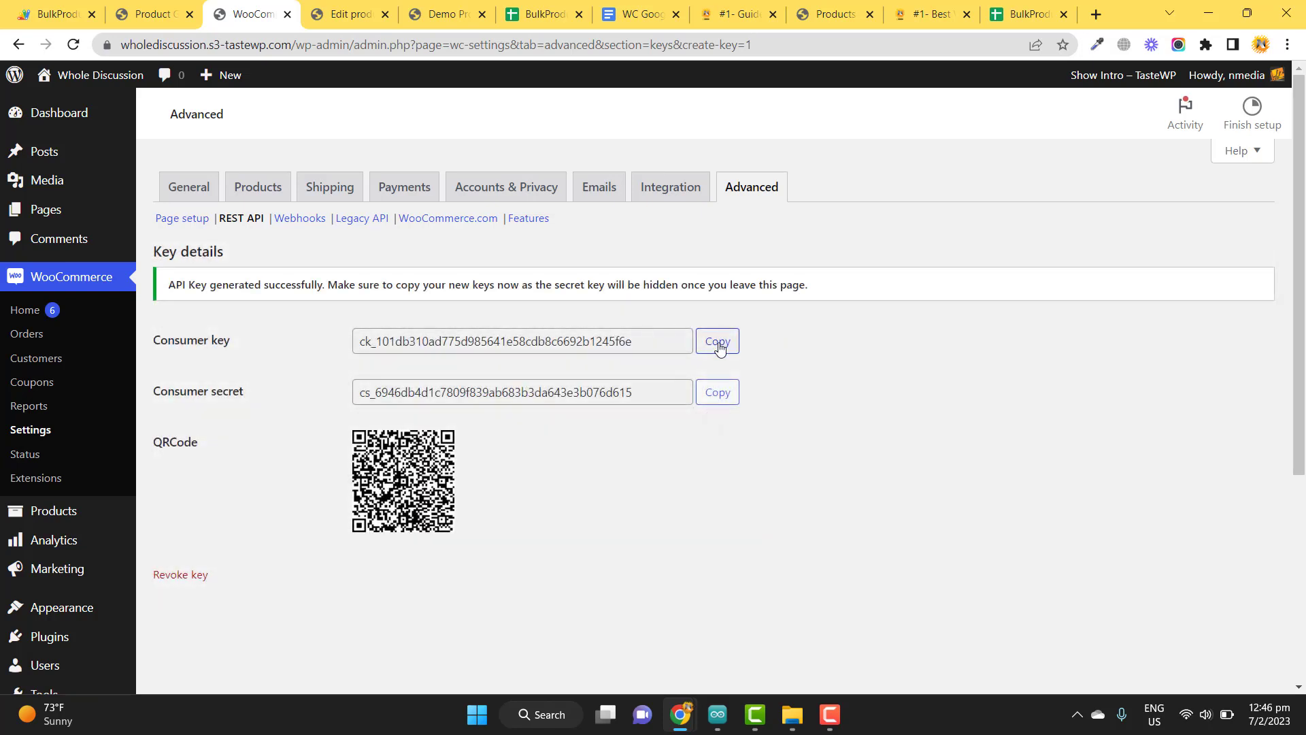
Step: Copy the generated consumer key from WooCommerce and paste it as the Consumer Key in the add-on's Settings
left_click(719, 345)
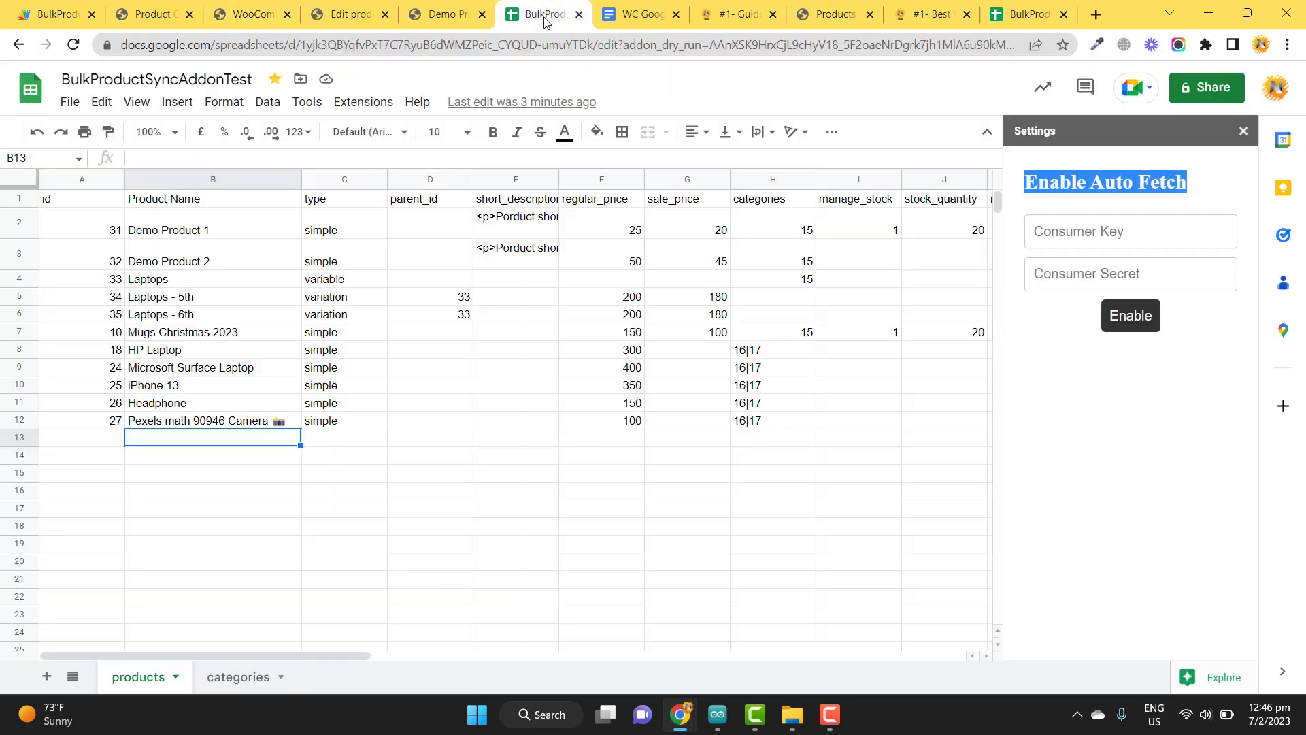
left_click(544, 13)
left_click(1070, 234)
key("ctrl+v")
Step: Copy the generated consumer secret from WooCommerce, paste it as the Consumer Secret in the add-on's Settings, and enable auto fetch
left_click(248, 14)
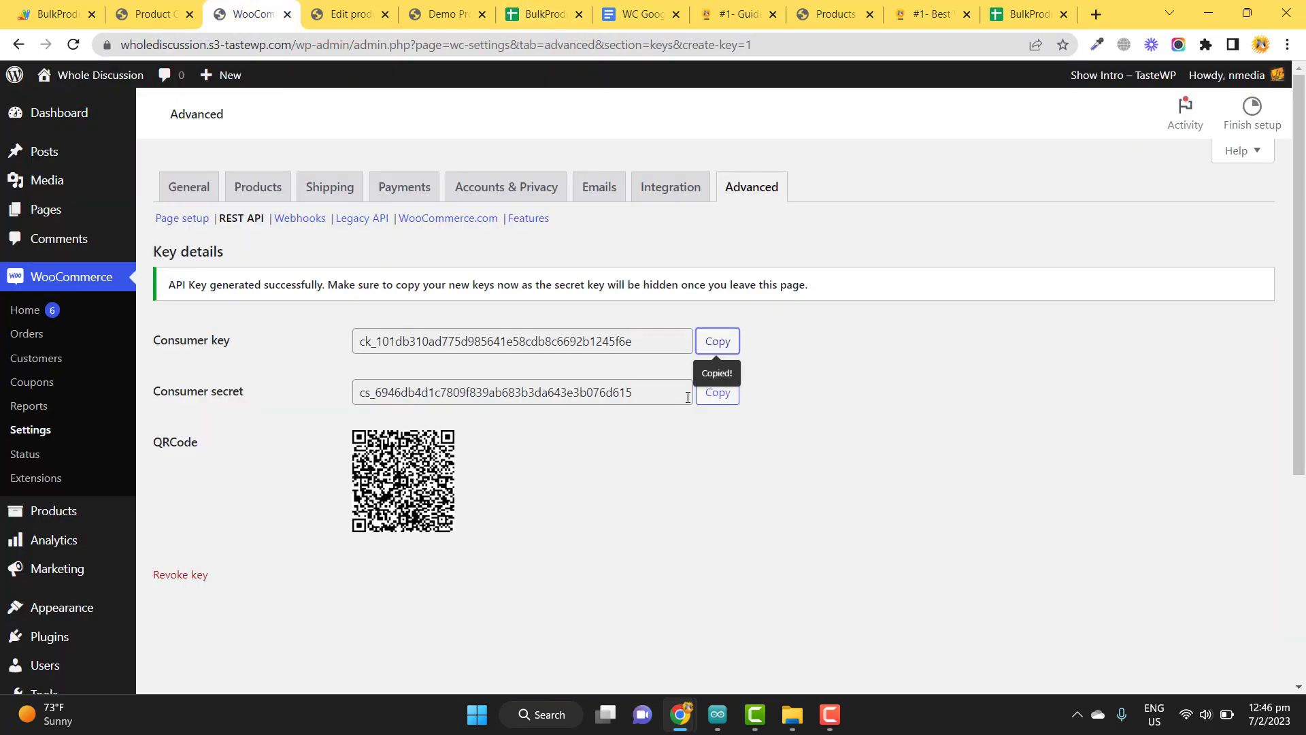
left_click(725, 393)
left_click(544, 14)
left_click(1129, 273)
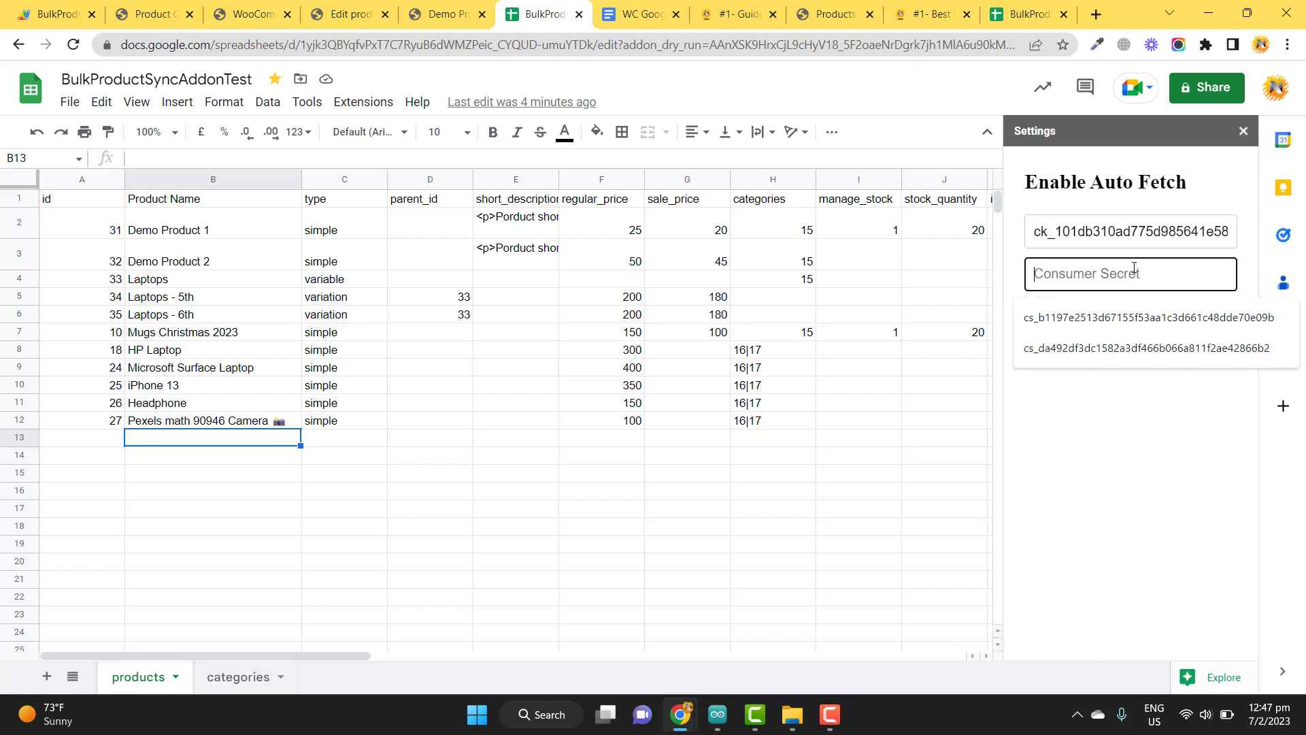
key("ctrl+v")
left_click(1130, 370)
left_click(1131, 323)
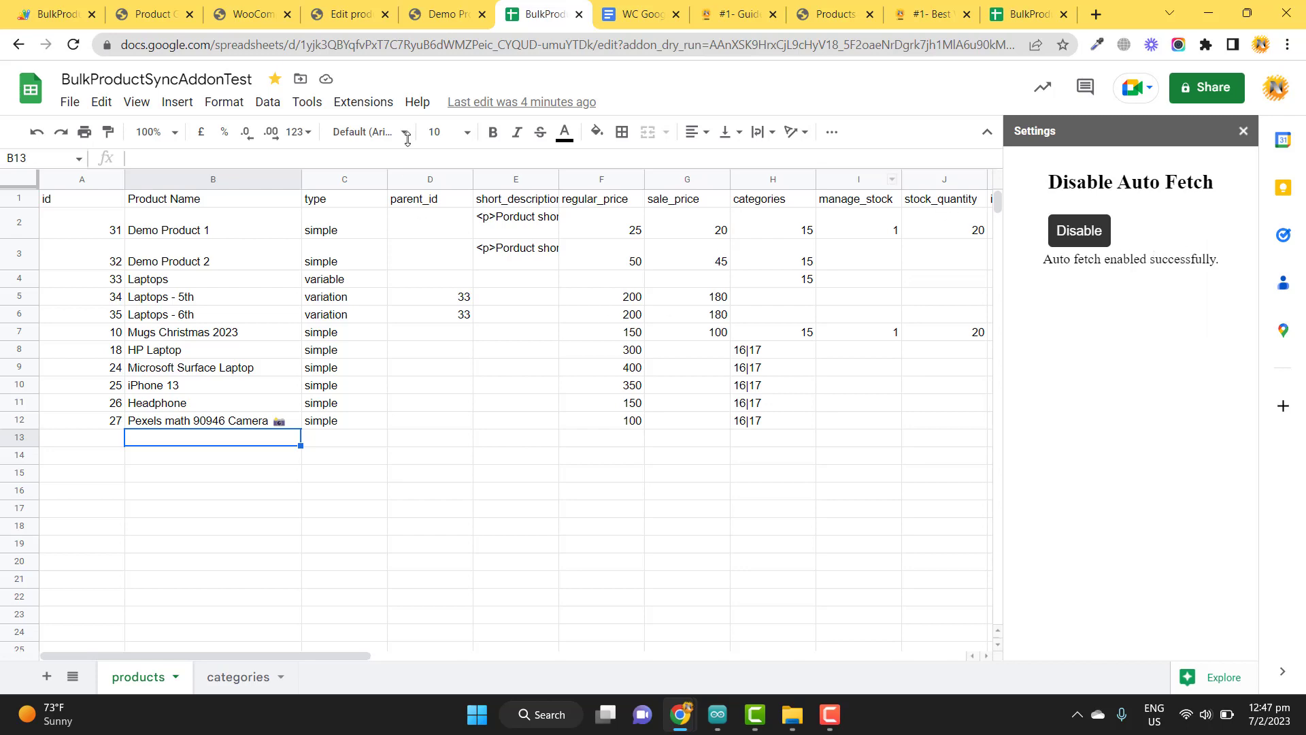
Step: Rename the camera product in WooCommerce to "Pexels math 90946 Camera 2023" and update it with a regular price of 120
left_click(344, 14)
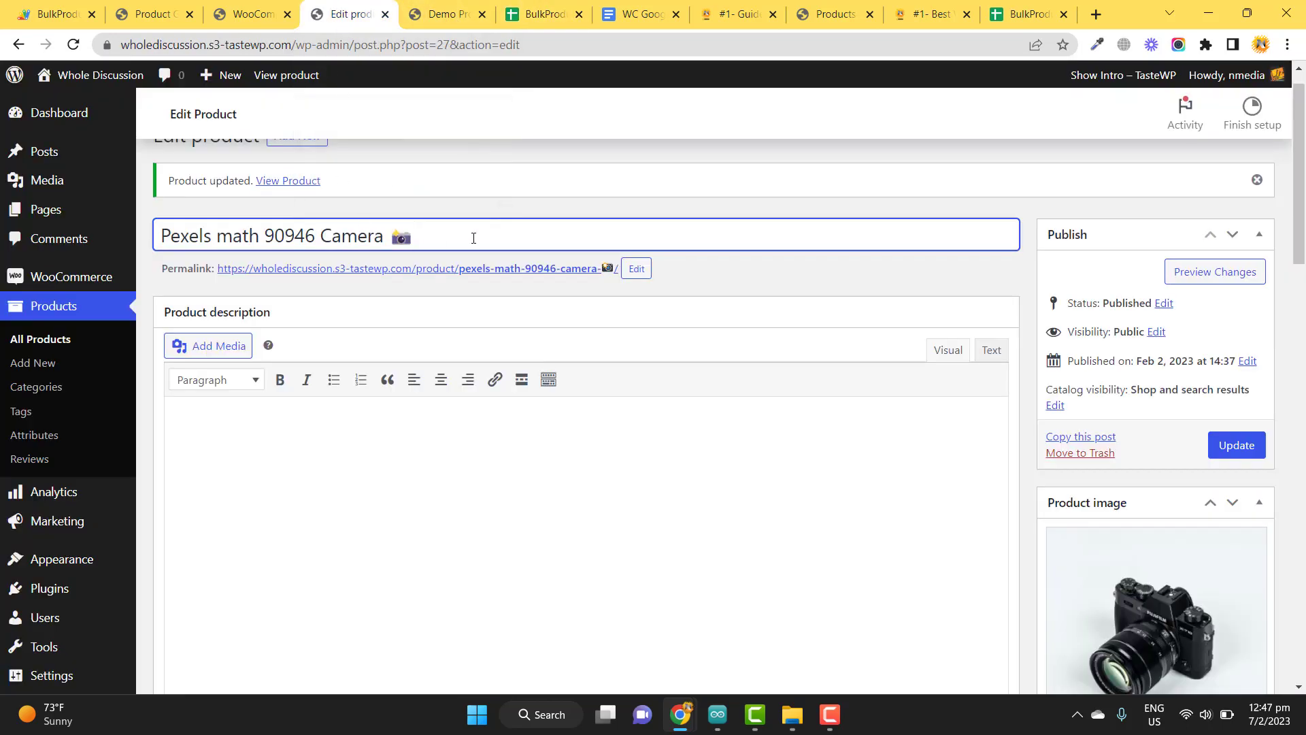
key("BackSpace")
type("2023")
scroll(521, 292, "down", 5)
double_click(491, 470)
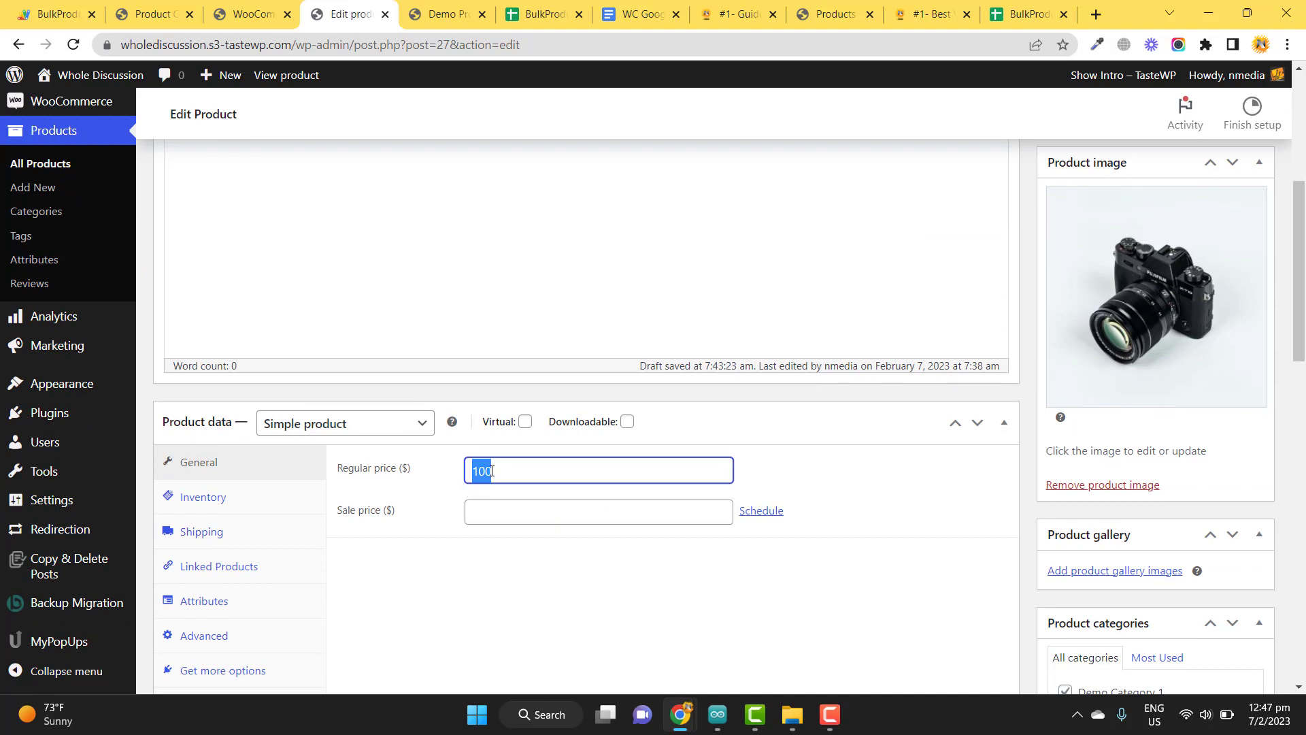
type("120")
key("Return")
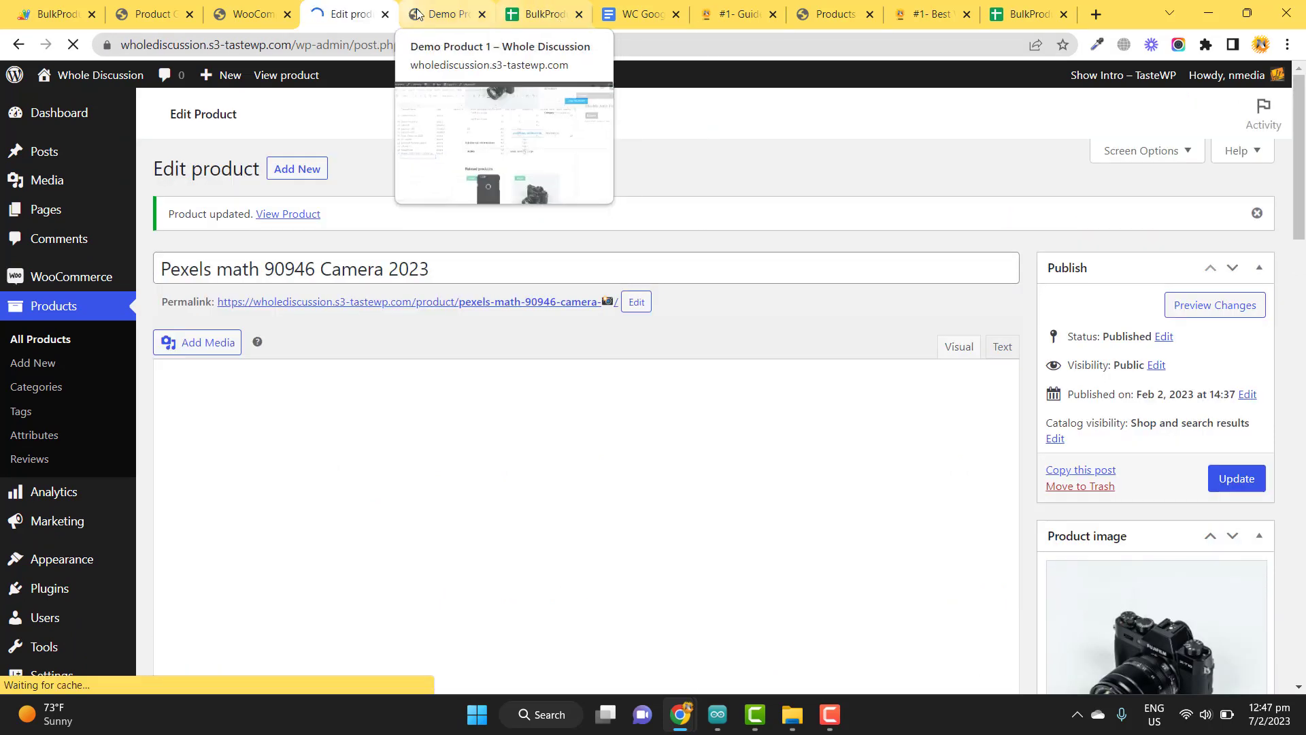
Step: Check the camera product's name and regular price in row 12 of the products sheet
left_click(545, 20)
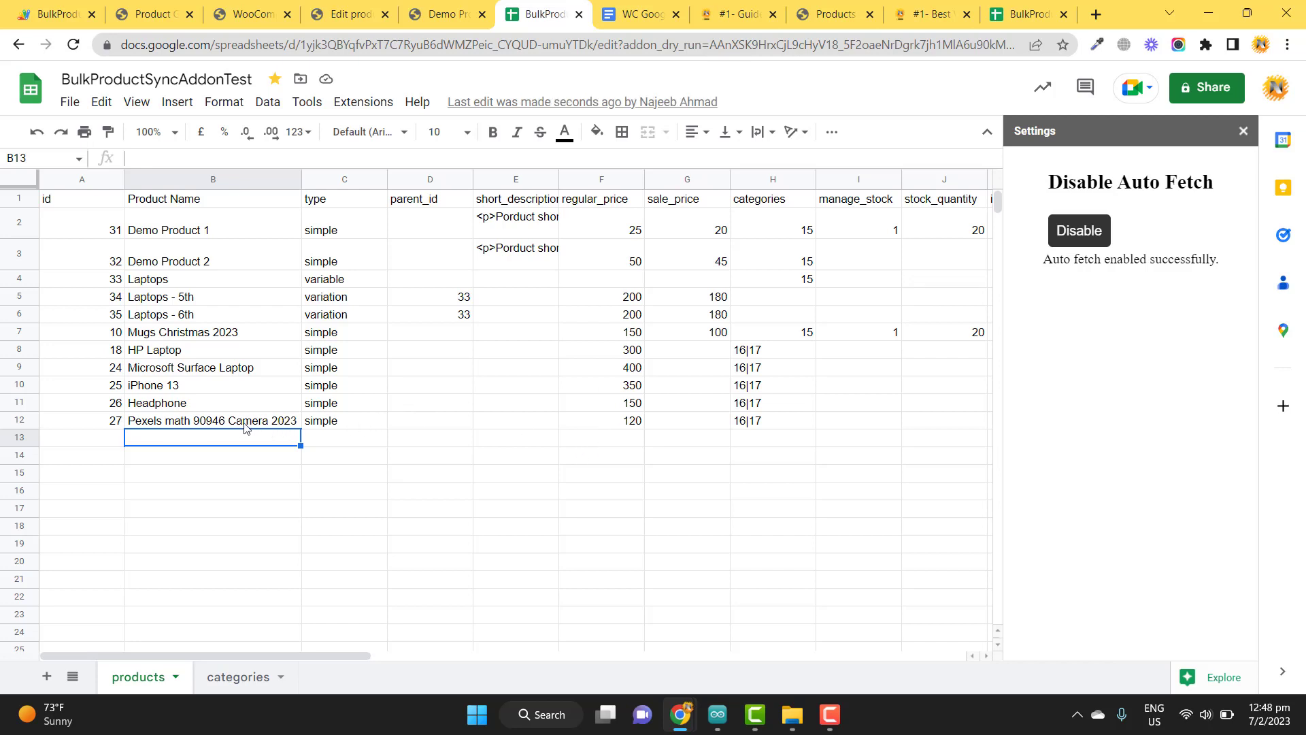
left_click(612, 423)
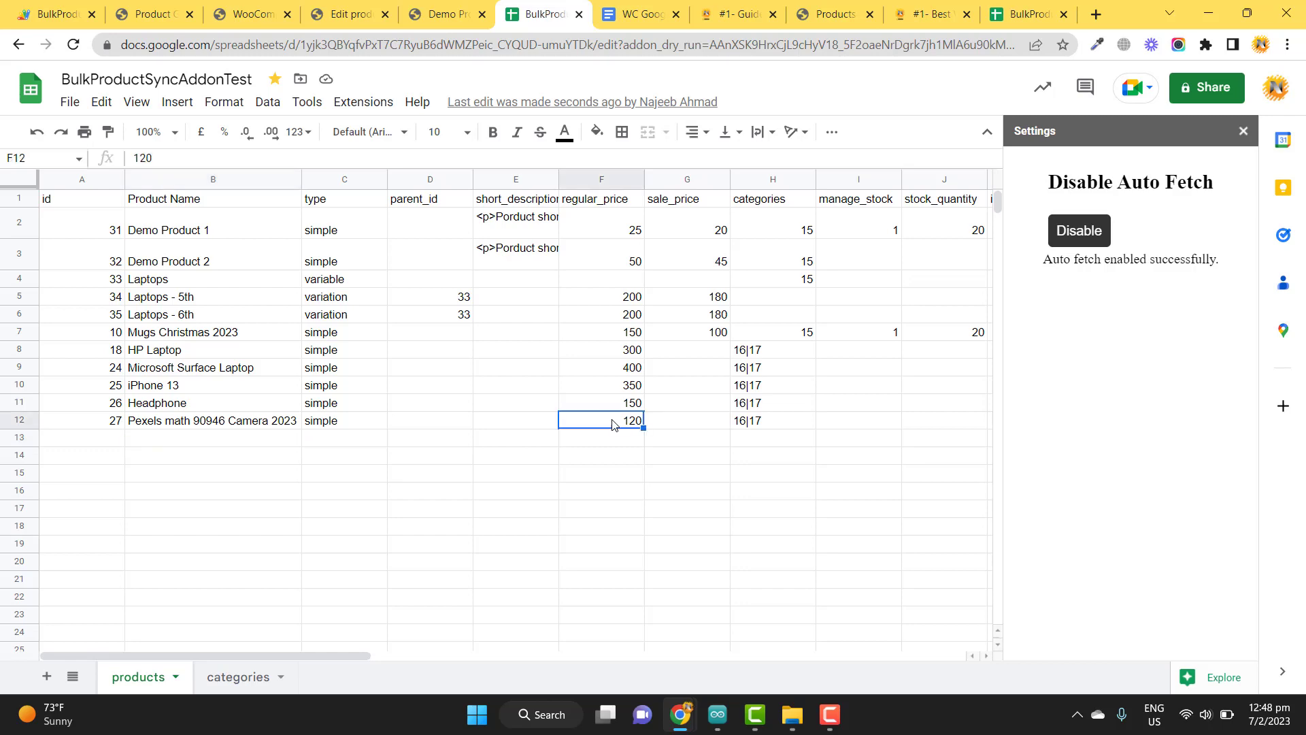
Step: Move the camera product to the trash in WooCommerce, then close the add-on's Settings and check its row in the products sheet
left_click(363, 26)
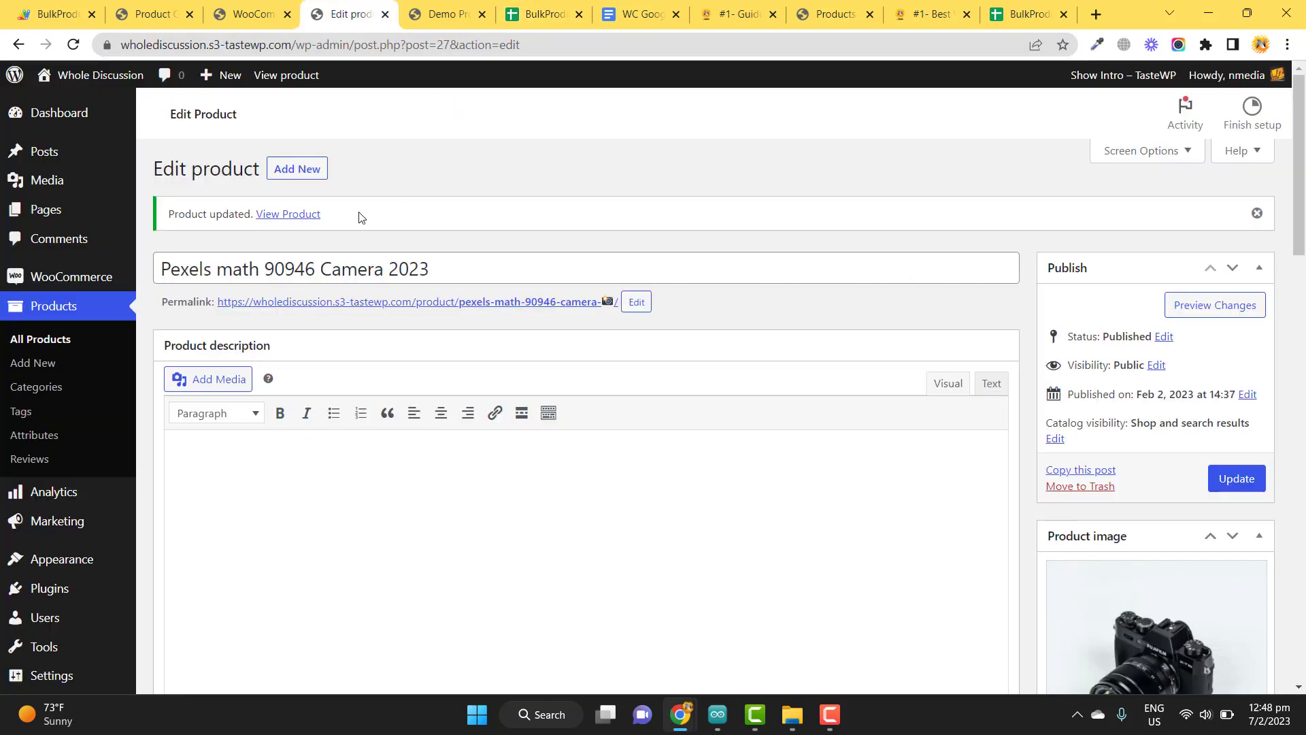
left_click(1096, 487)
left_click(545, 15)
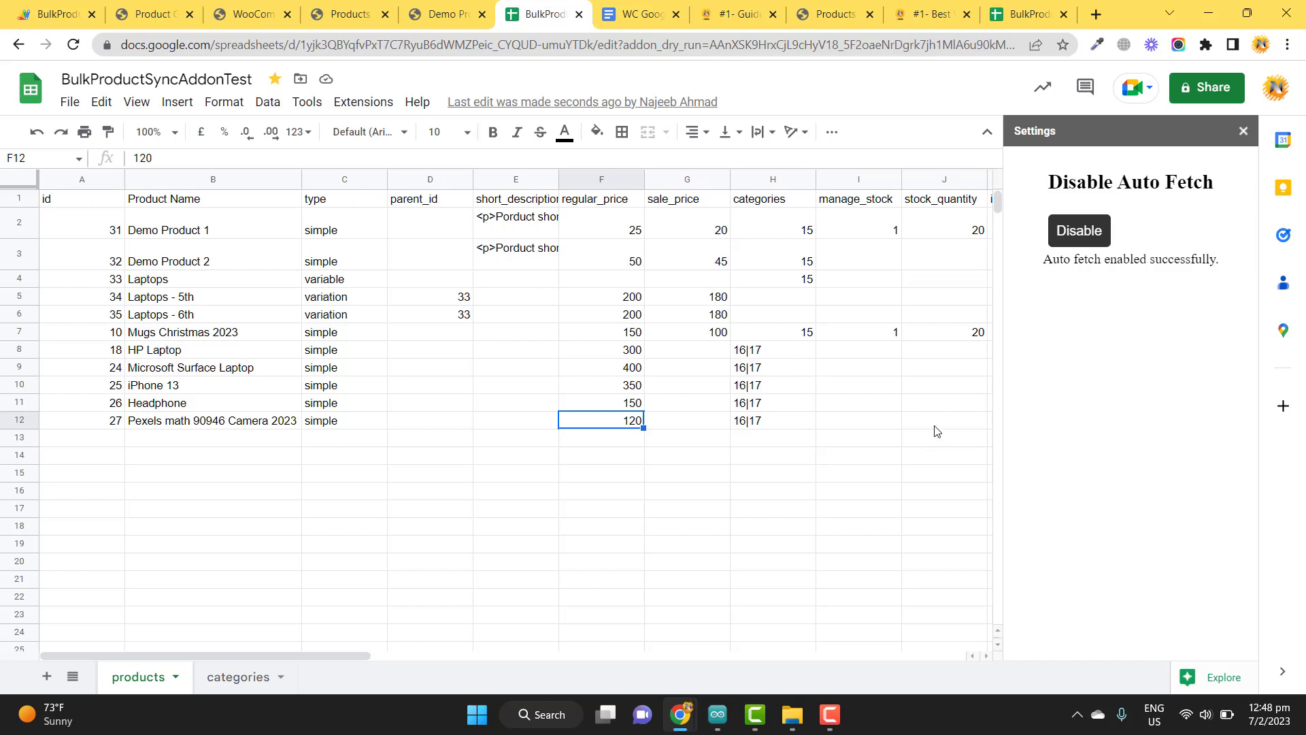
left_click(1243, 131)
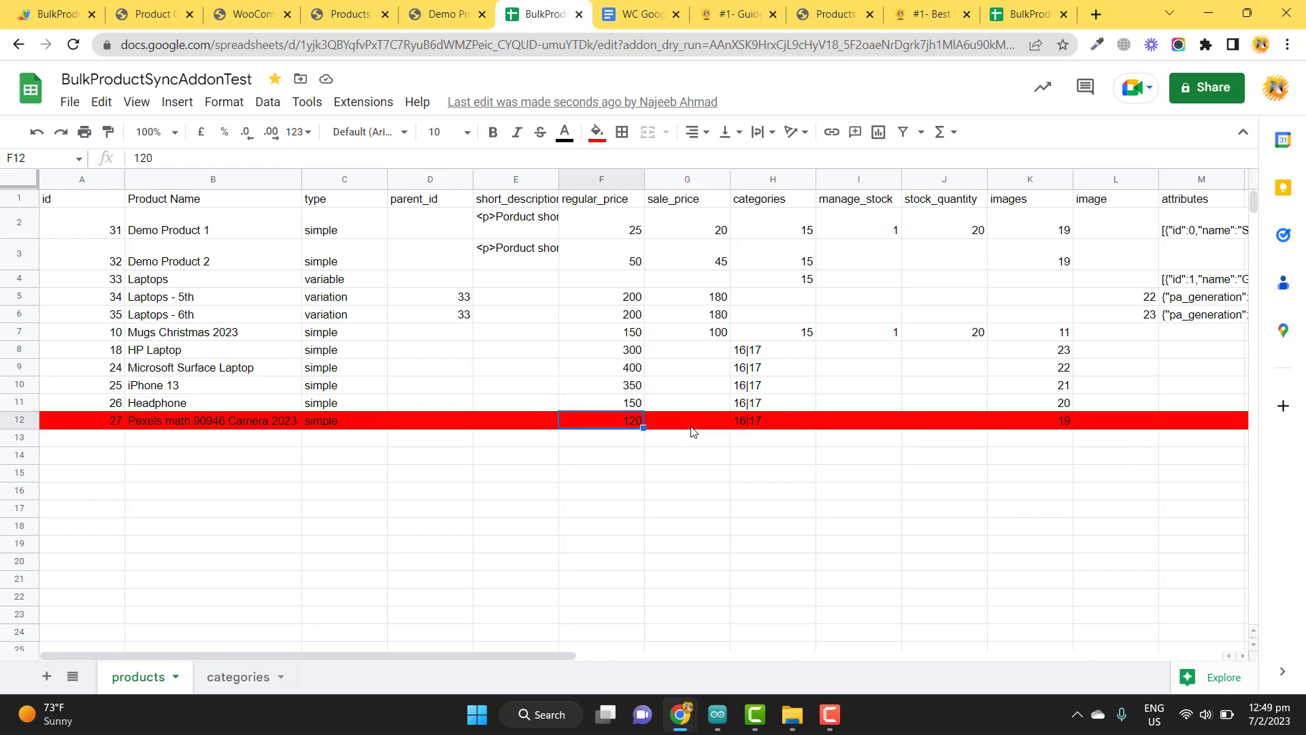
left_click(160, 421)
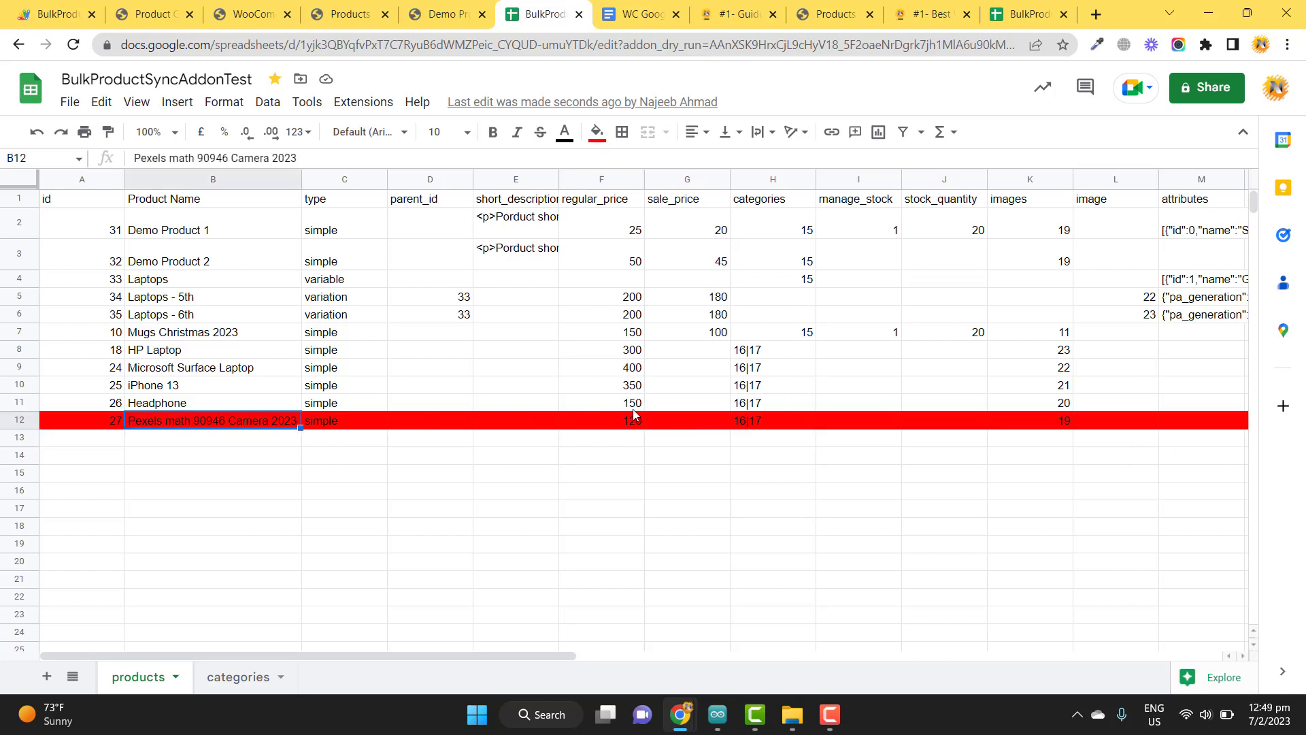